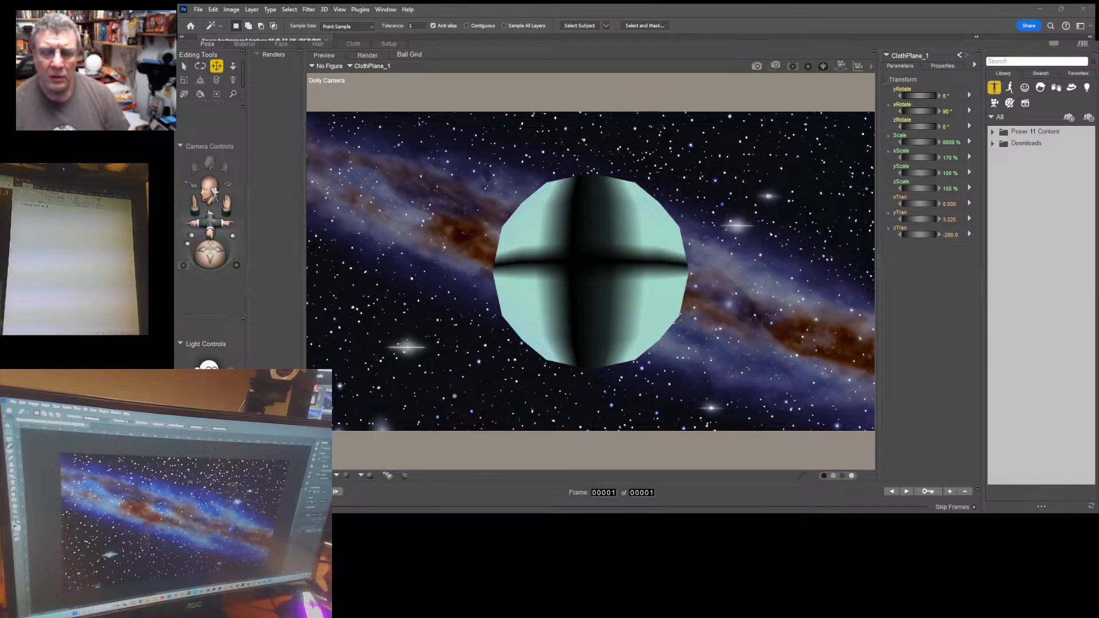
Switch from Poser to Photoshop, where Space background texture.tif is open
key("alt+Tab")
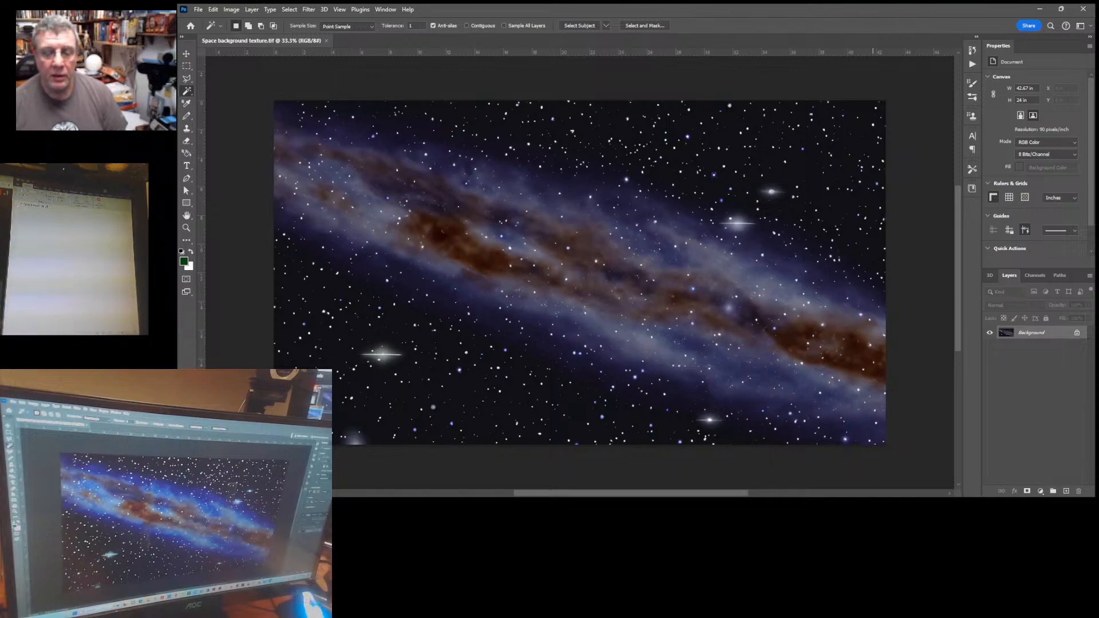
key("alt+Tab")
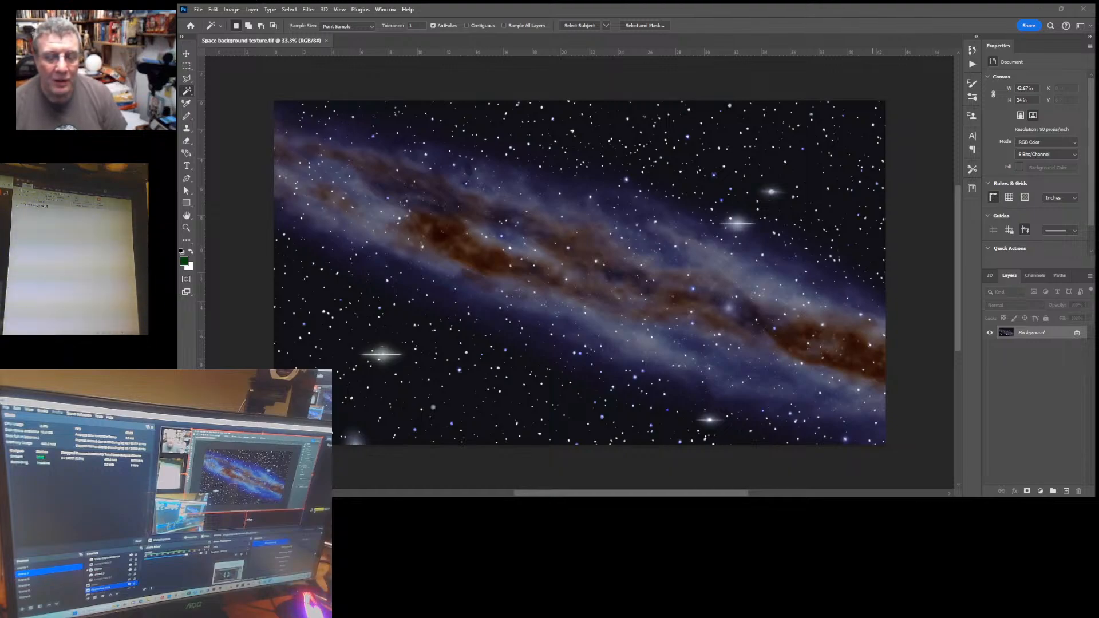
key("alt+Tab")
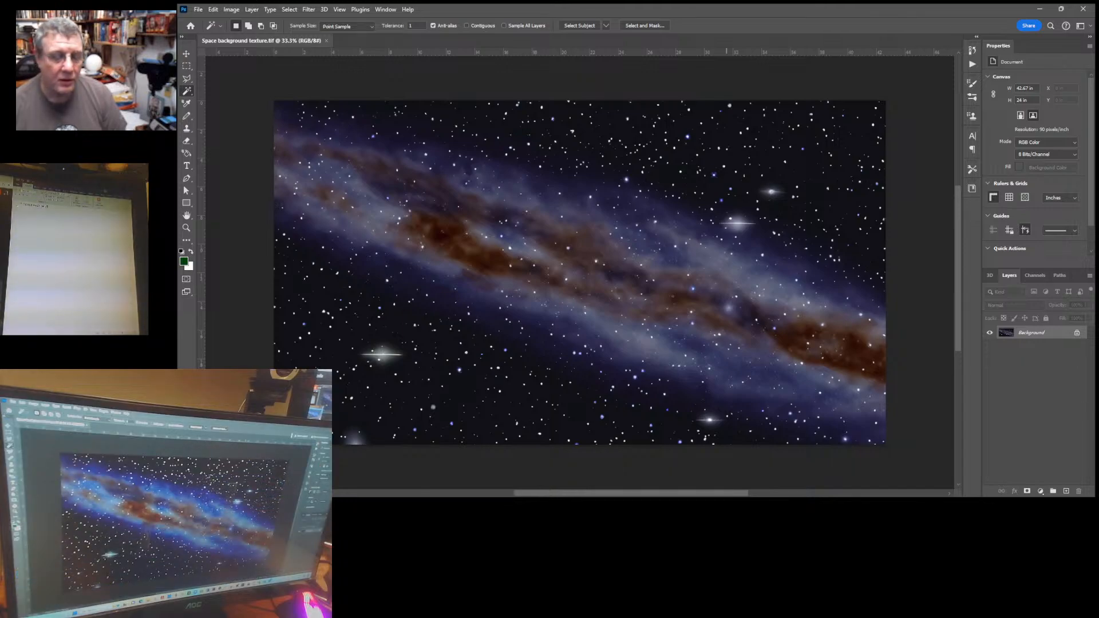
key("alt+Tab")
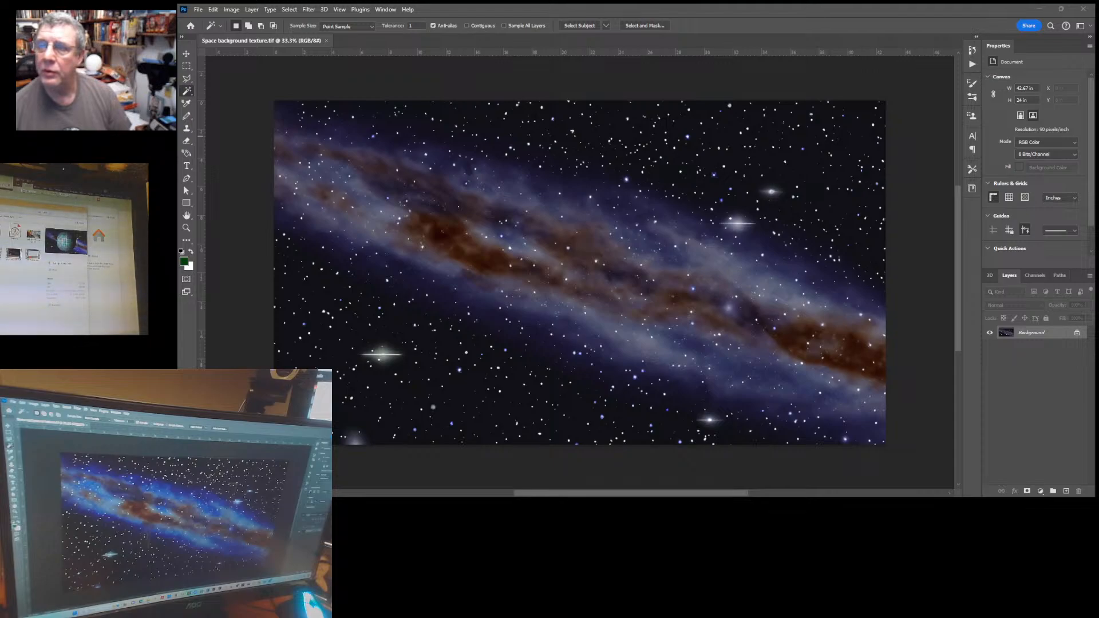
Open ball grid test 003.tif and fit both it and Space background texture.tif to the screen
left_click(191, 26)
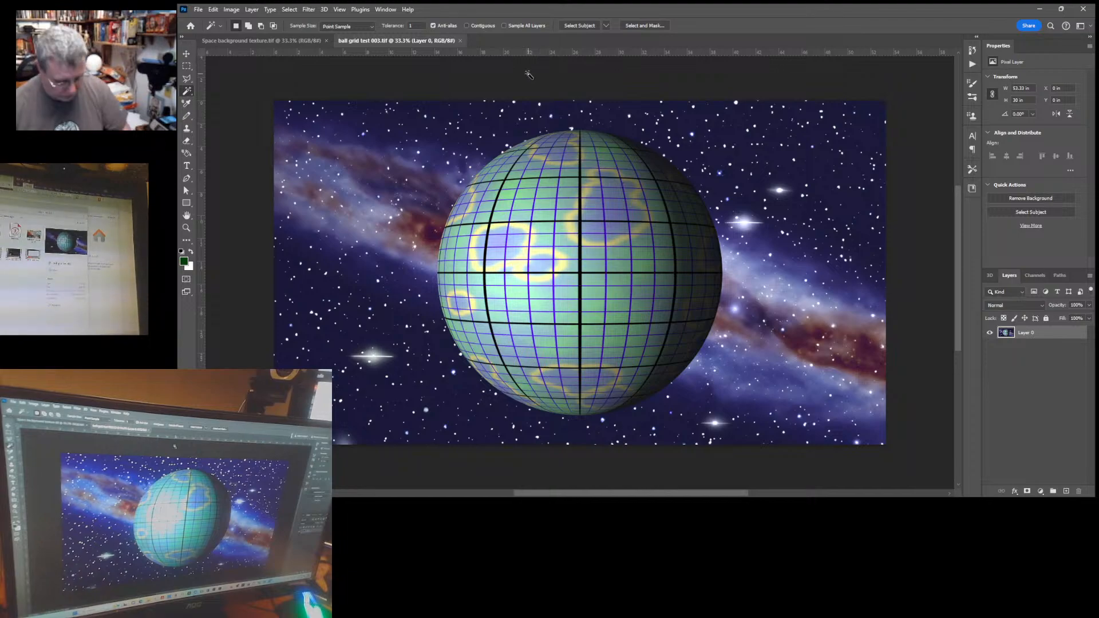
key("ctrl+0")
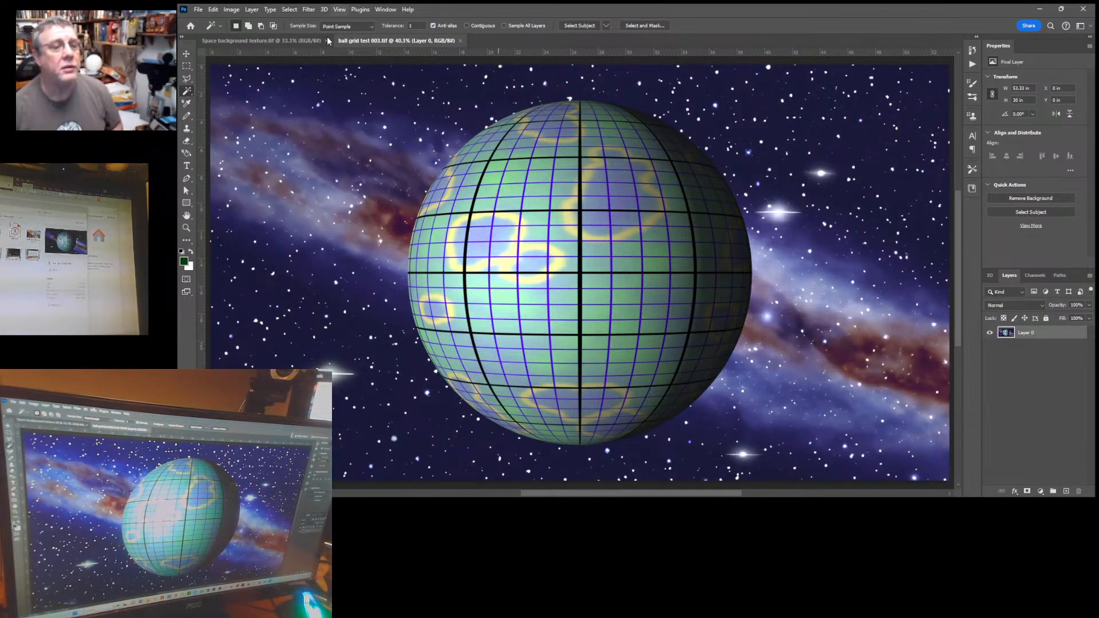
left_click(281, 41)
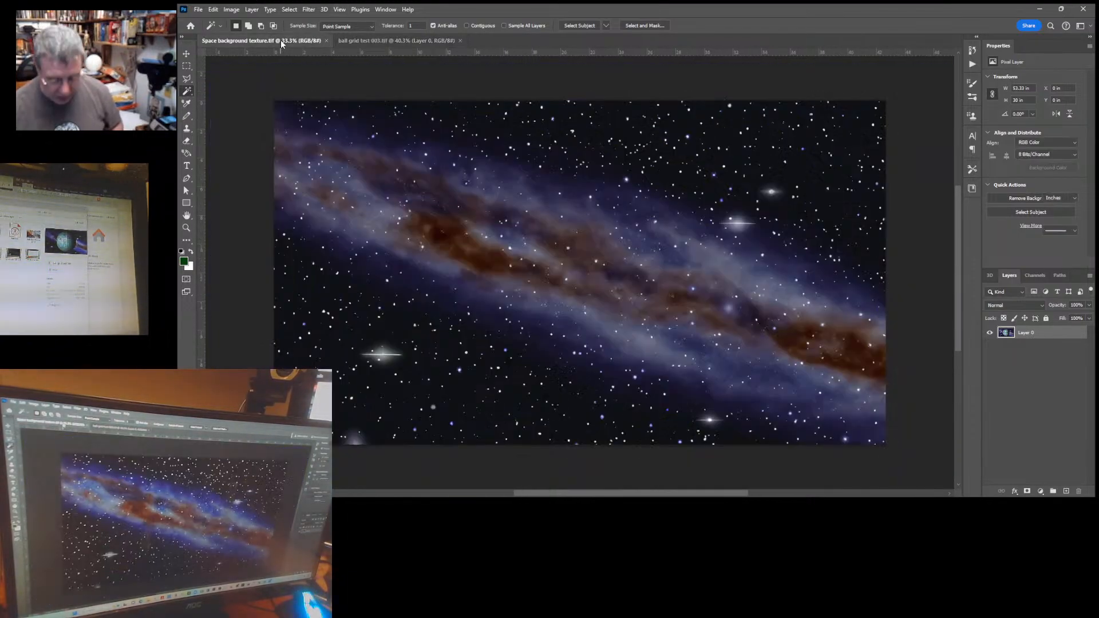
key("ctrl+0")
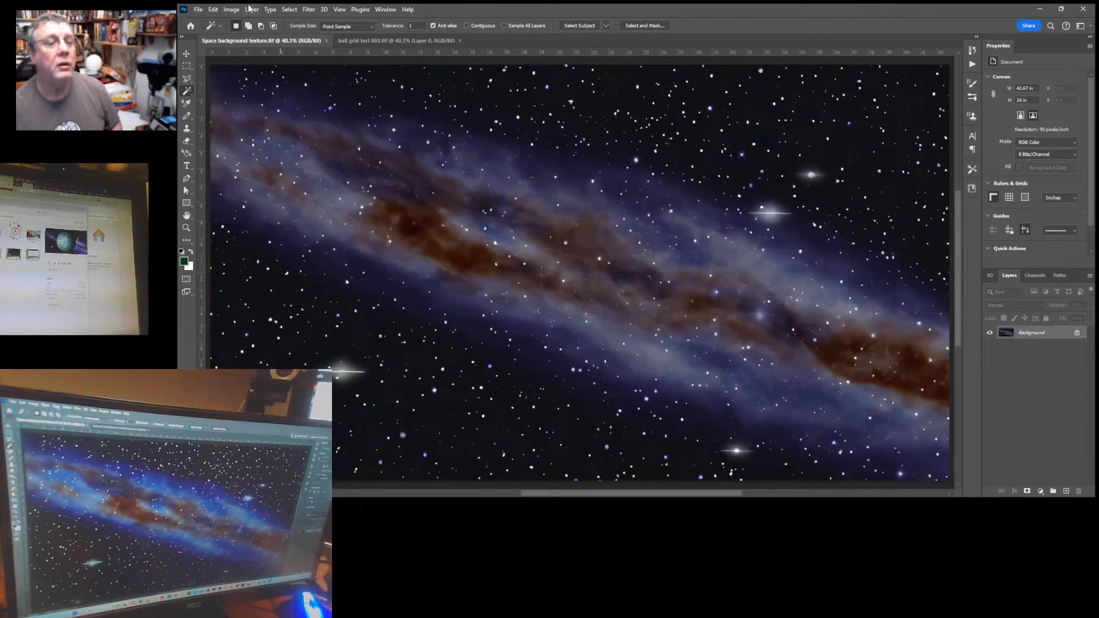
Compare the colours of the space background texture with the background in the ball grid test render
left_click(387, 41)
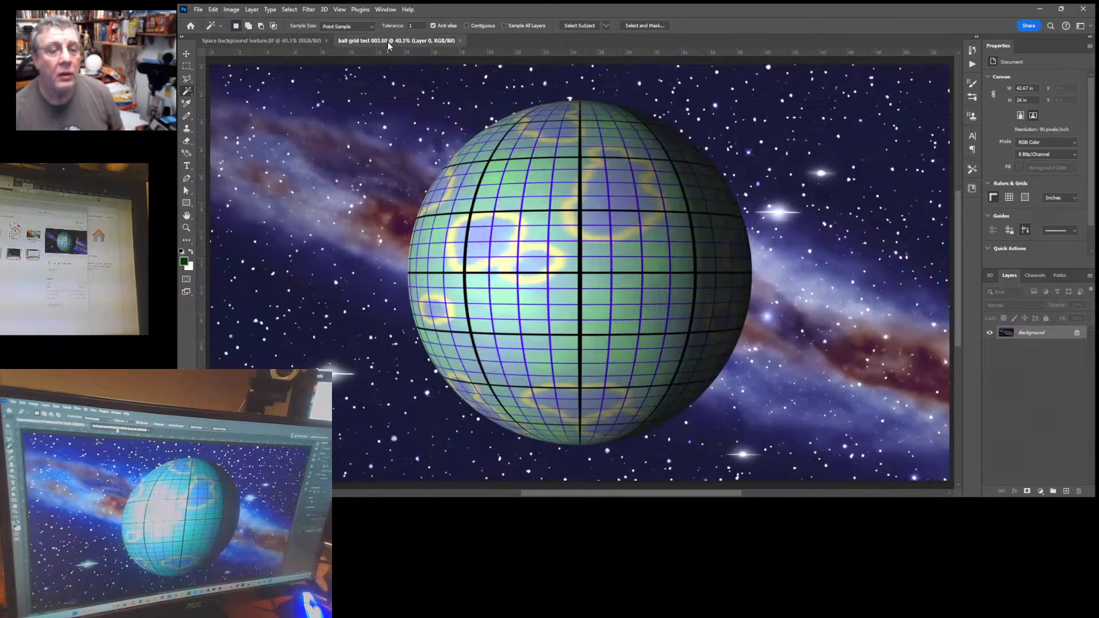
left_click(287, 44)
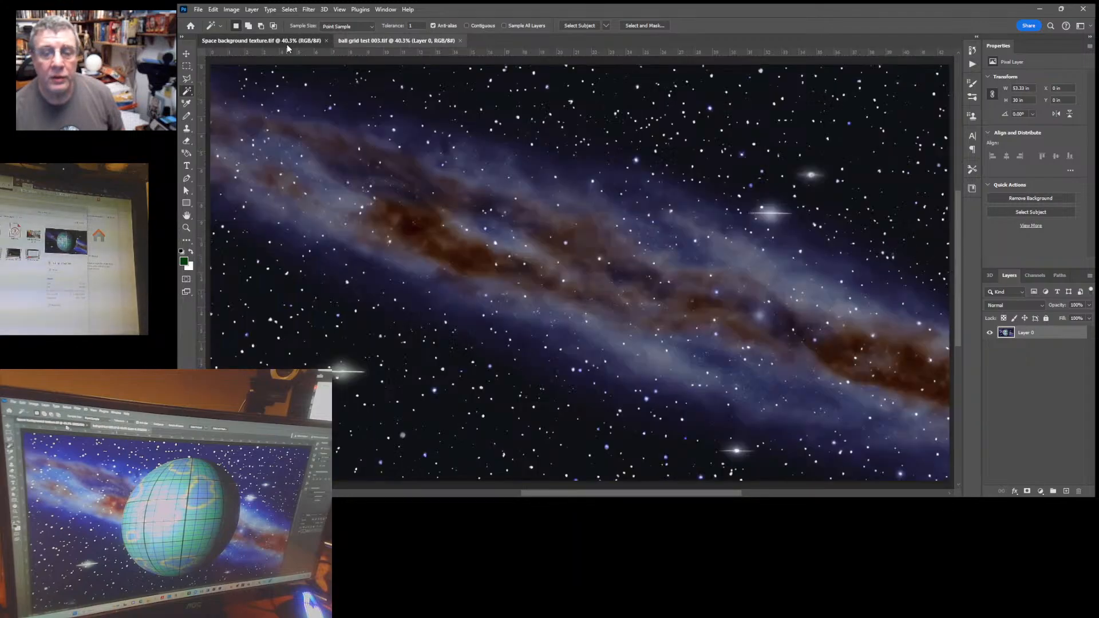
left_click(396, 40)
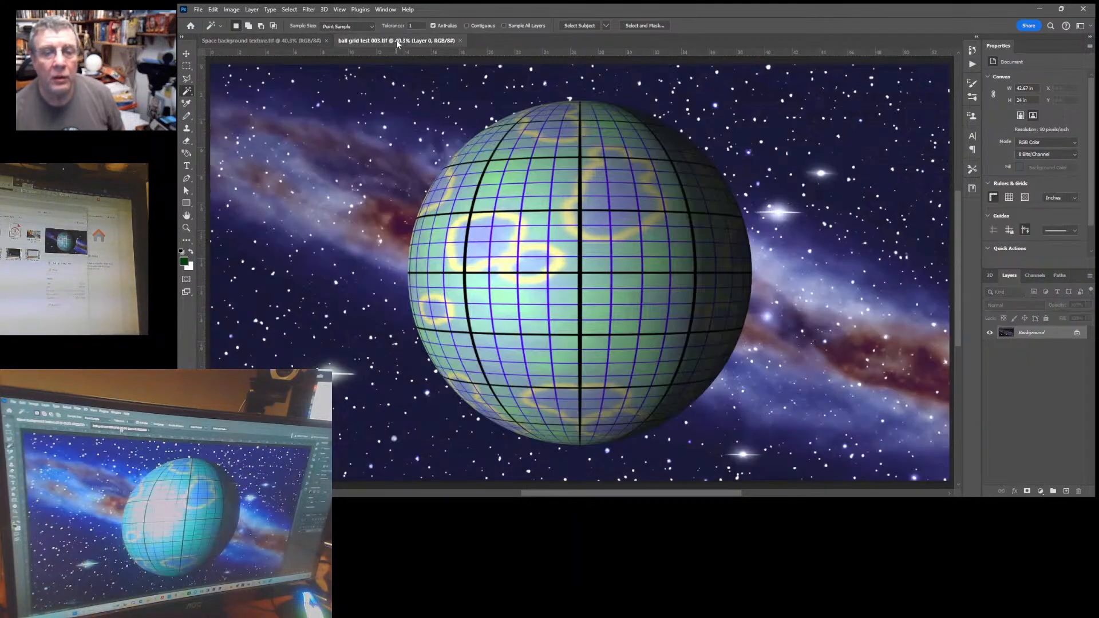
left_click(270, 40)
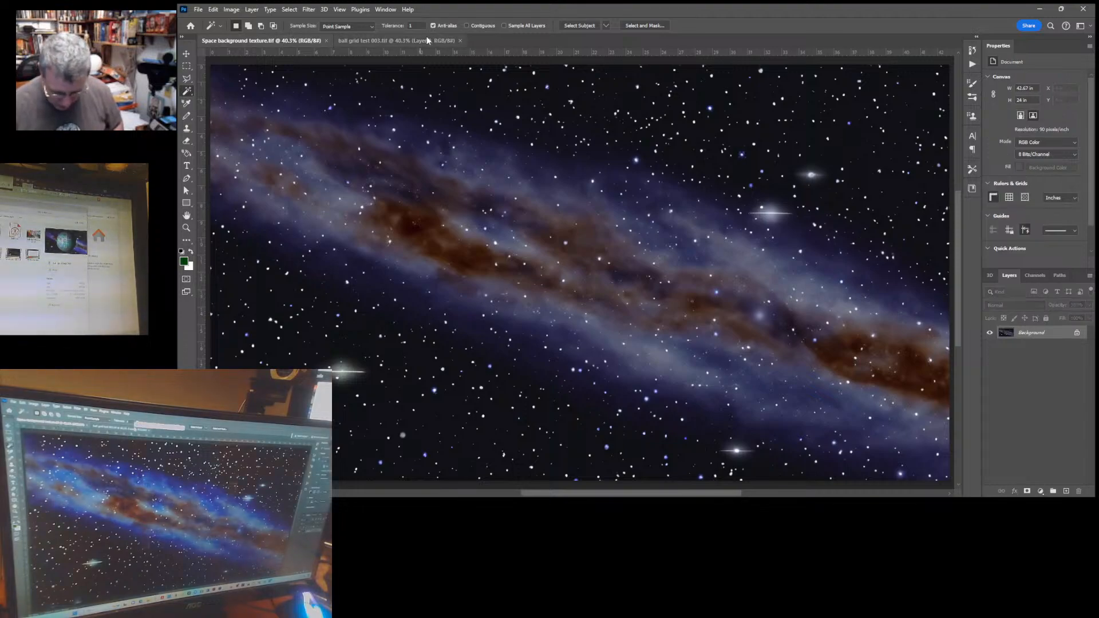
Apply a Levels adjustment to the space background texture that deepens the blacks and strongly brightens the galaxy band
key("i")
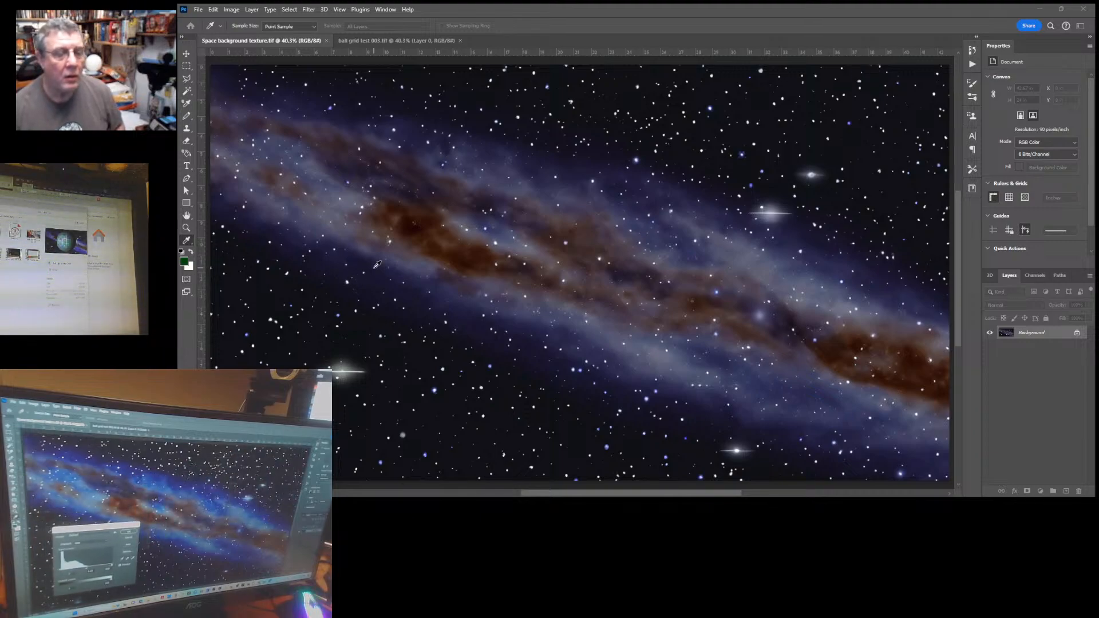
left_click(427, 331)
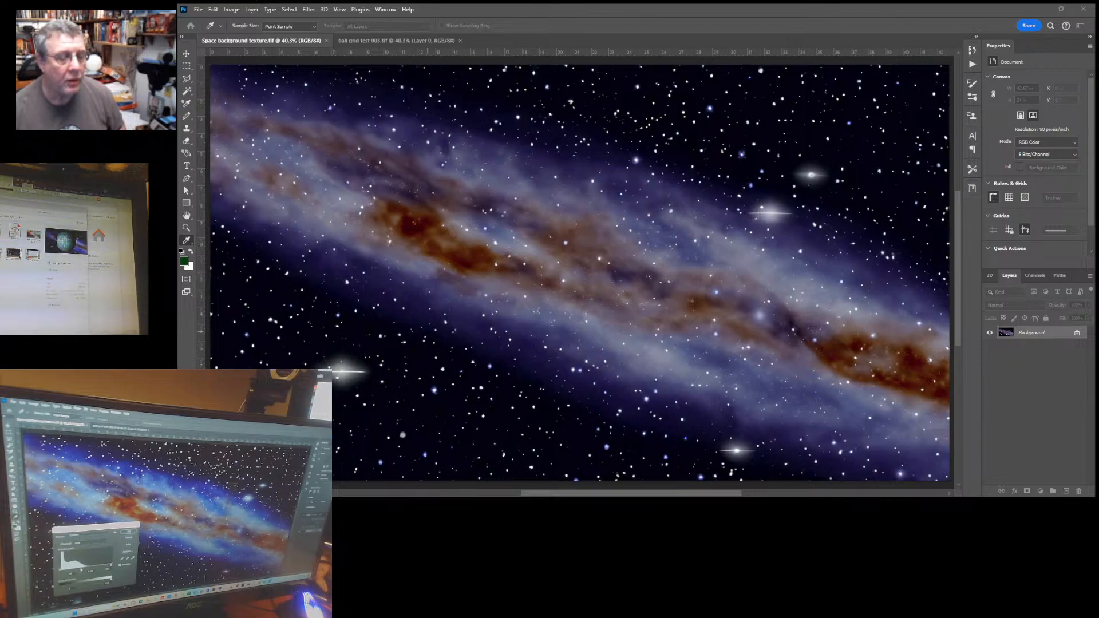
left_click_drag(314, 385, 293, 385)
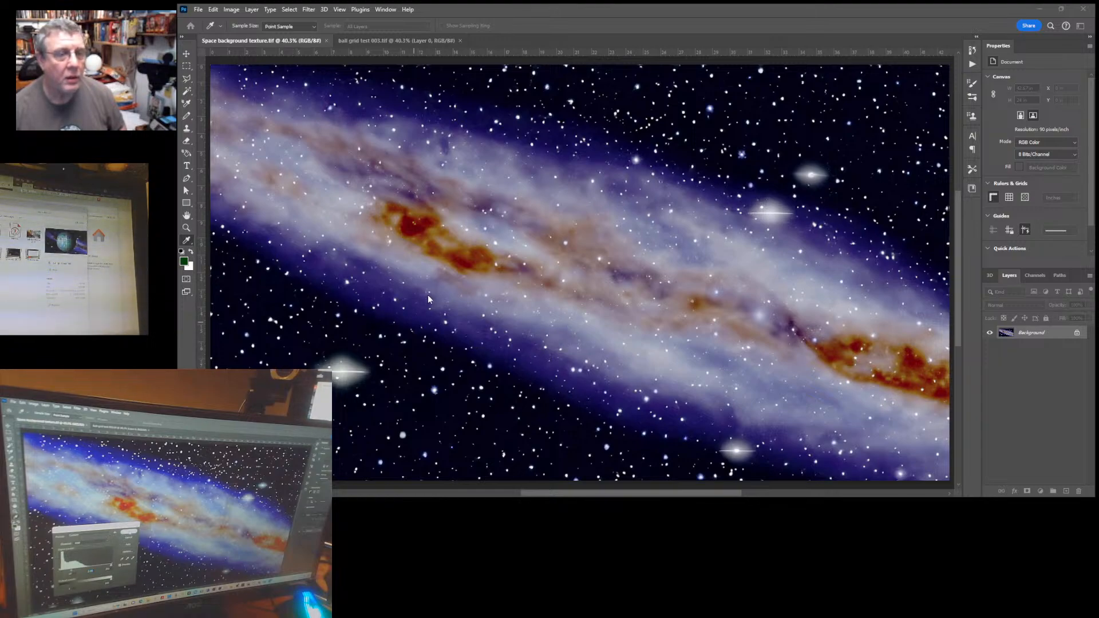
key("Return")
key("w")
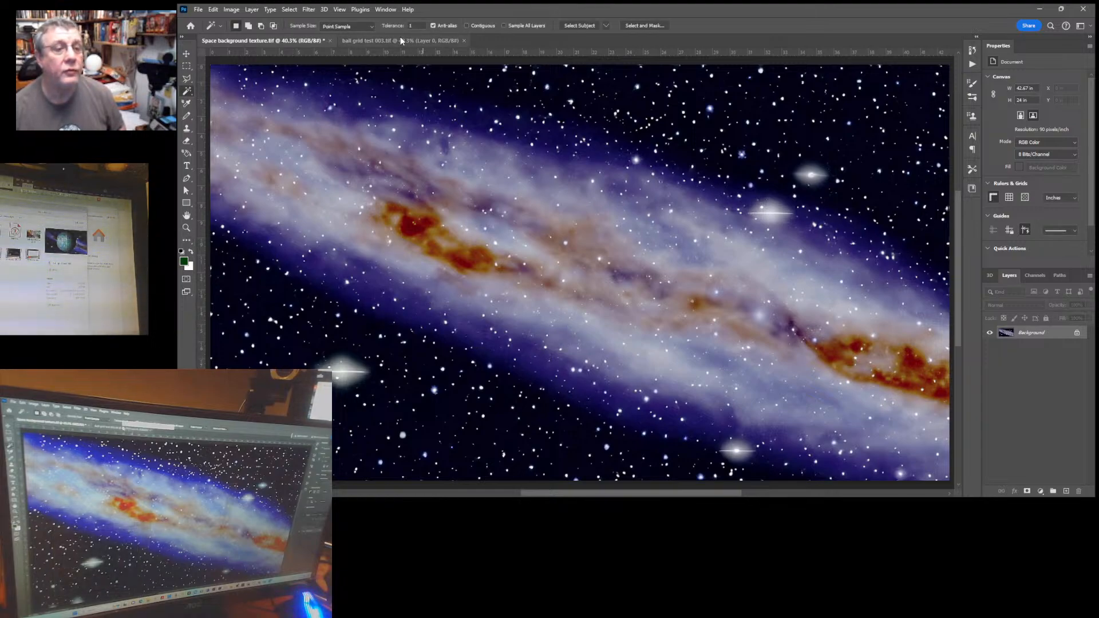
Compare the brightened space background texture with the ball grid test render, examining the brightness and contrast of the galaxy
left_click(401, 39)
left_click(286, 39)
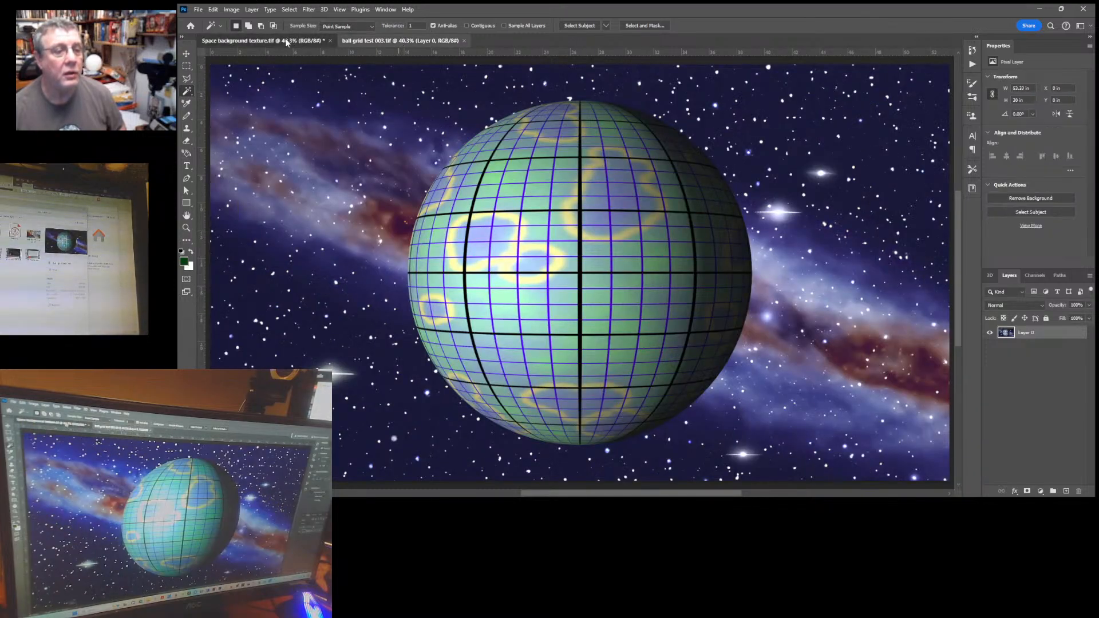
left_click(402, 37)
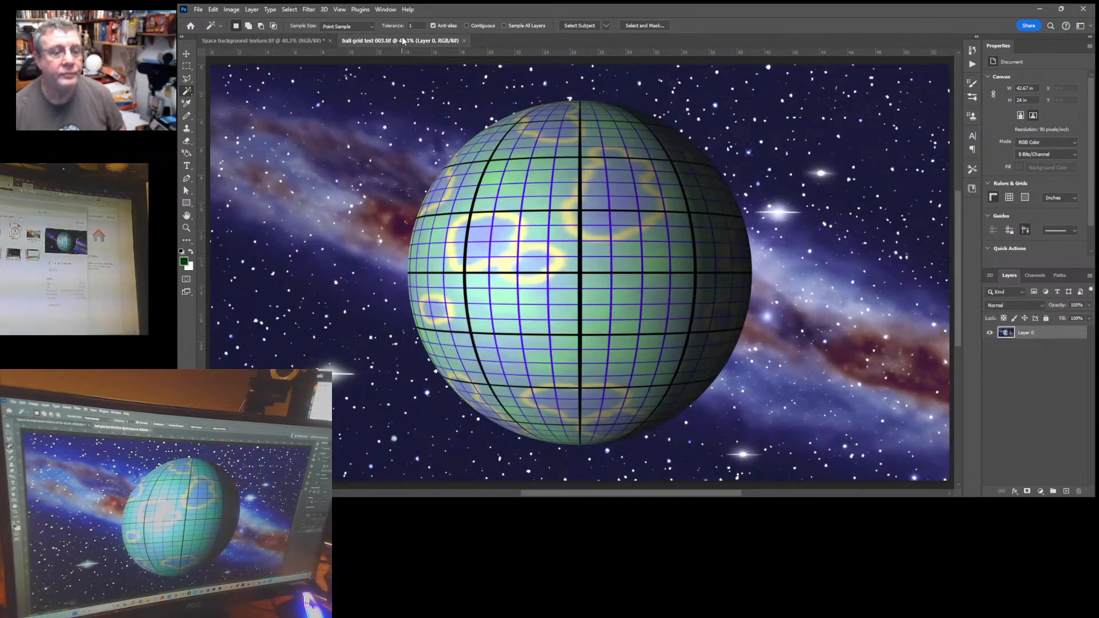
left_click(276, 42)
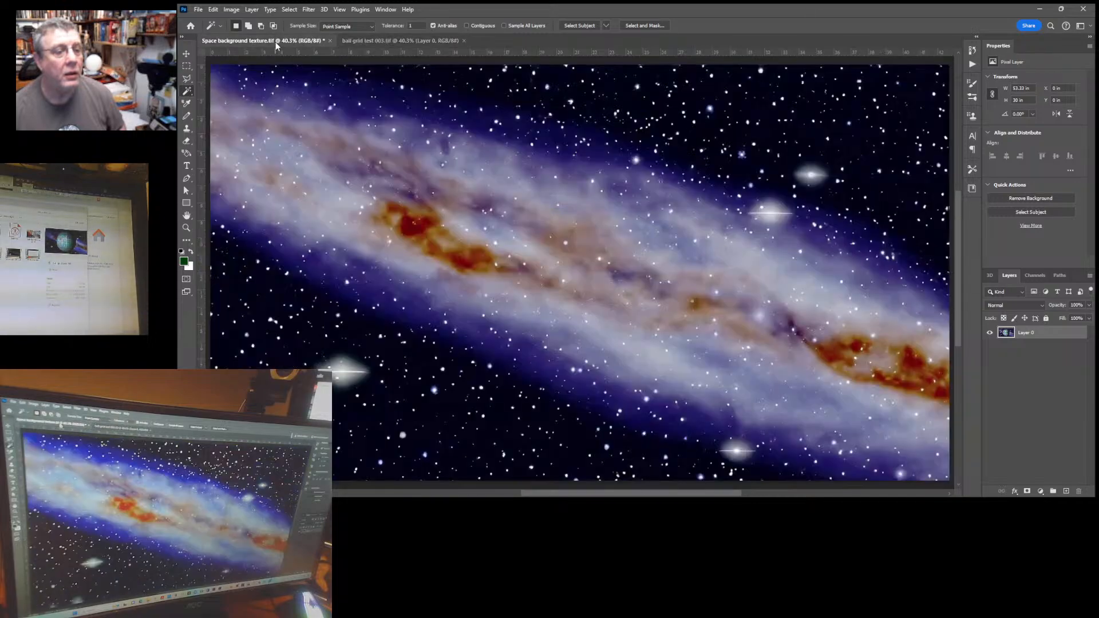
left_click(396, 38)
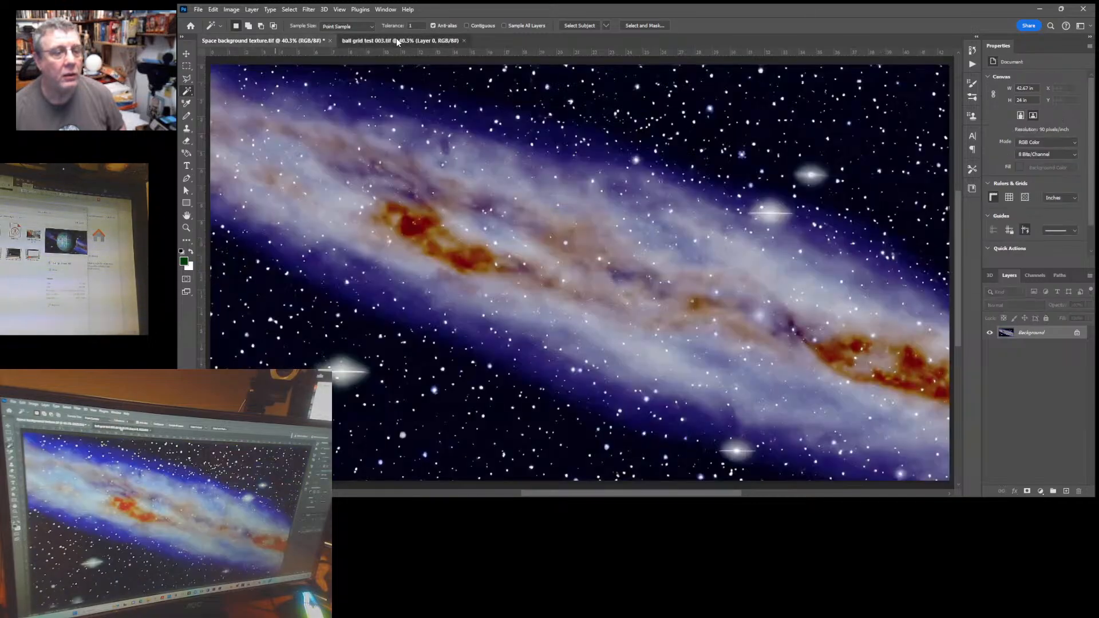
left_click(276, 36)
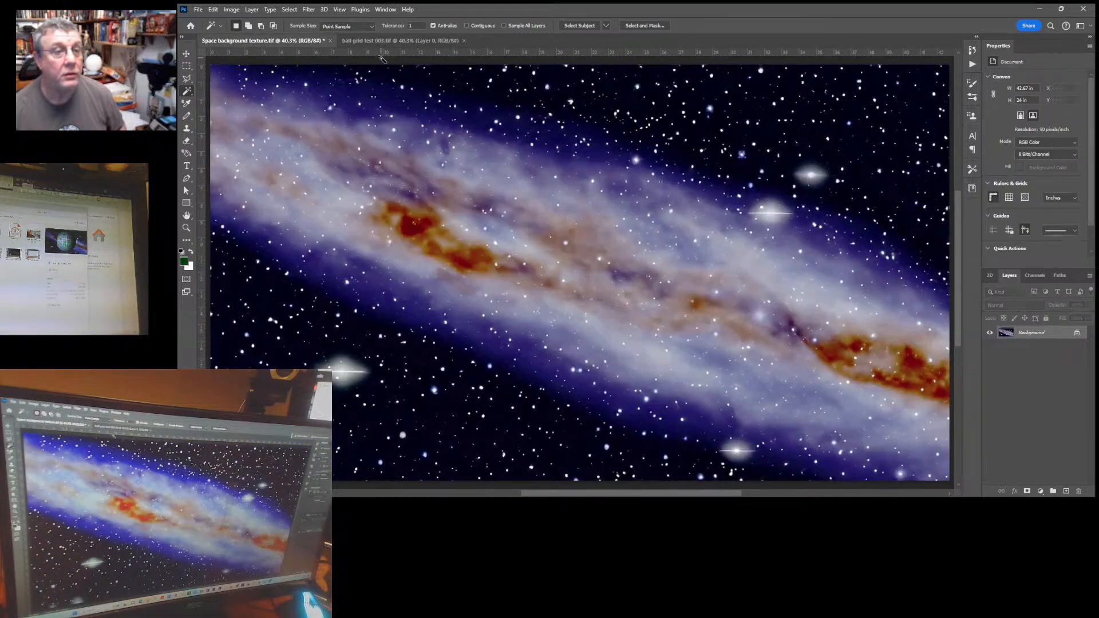
left_click(390, 38)
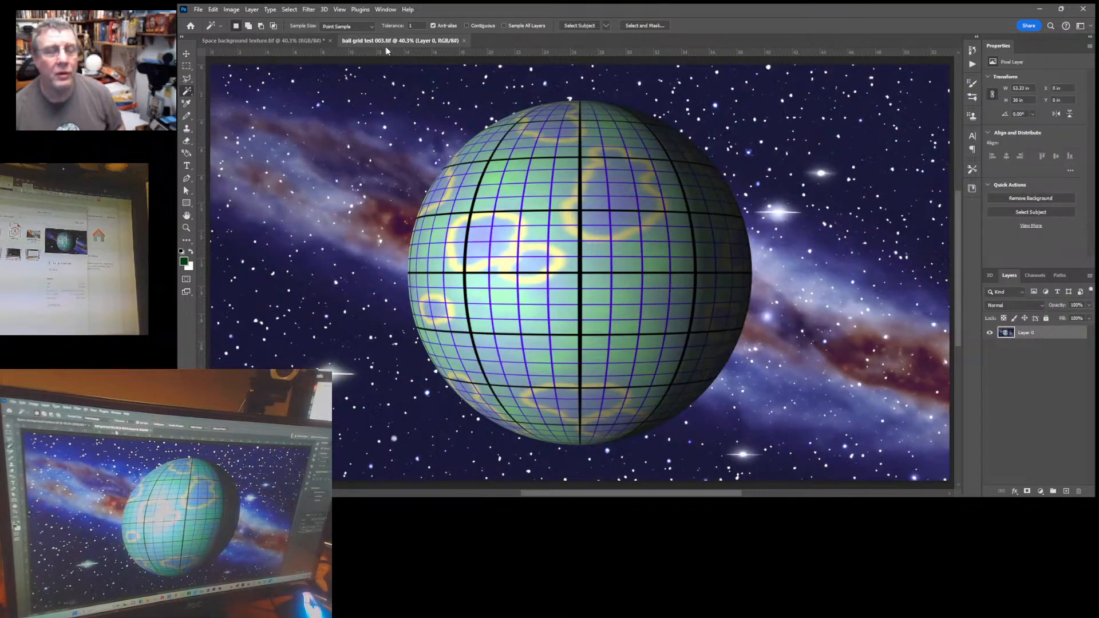
left_click(275, 41)
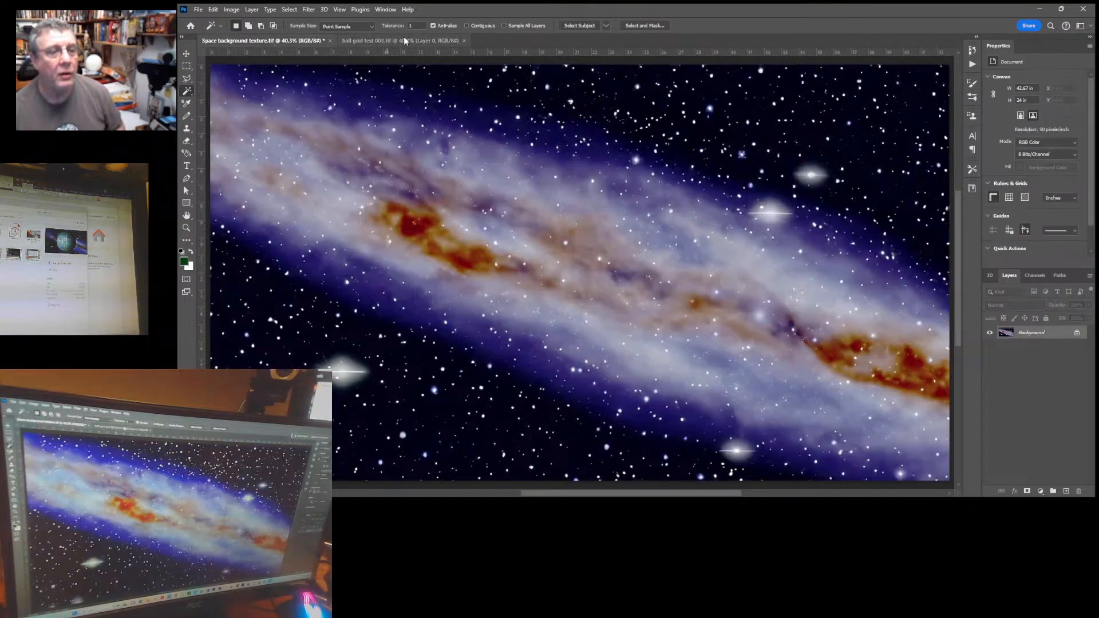
left_click(401, 40)
left_click(281, 43)
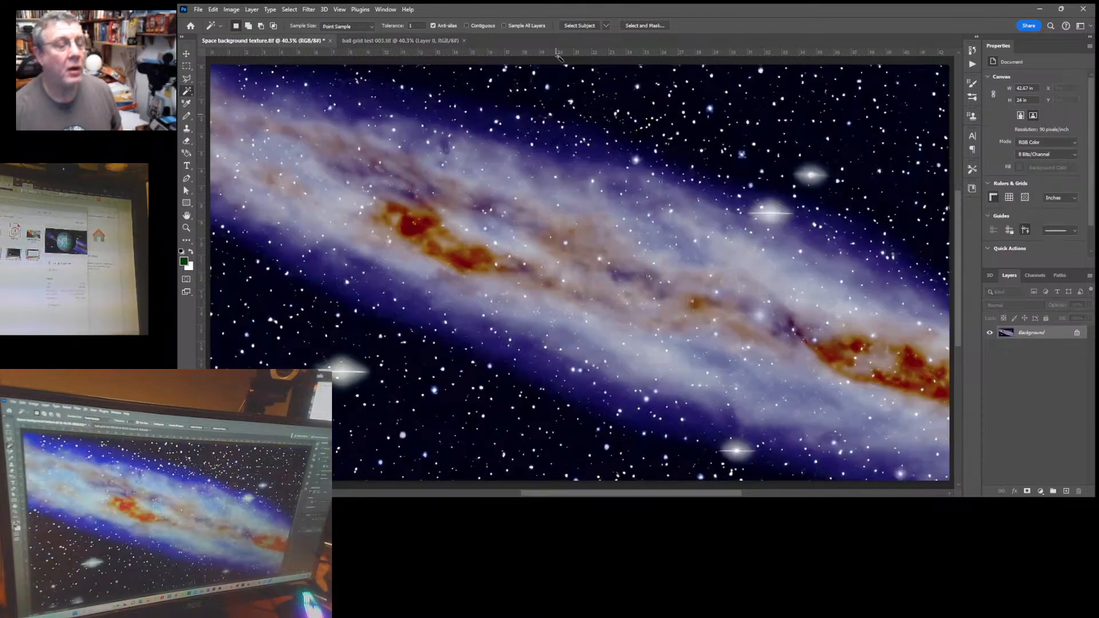
Try a strong Hue/Saturation shift on the space background toward green and blue tones, and discard it
left_click(231, 11)
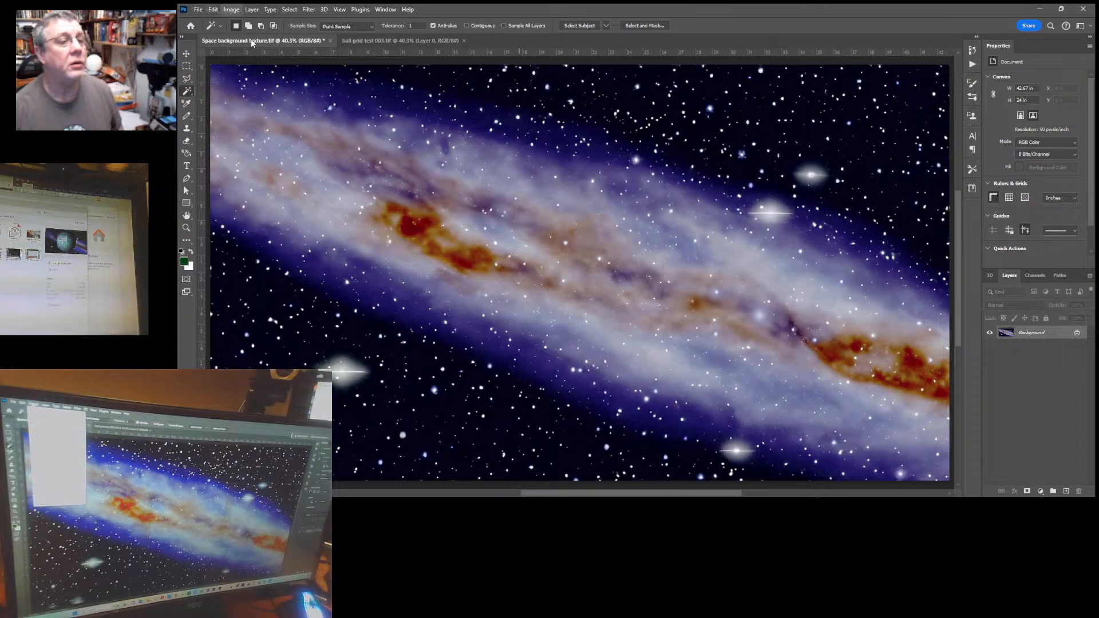
mouse_move(260, 36)
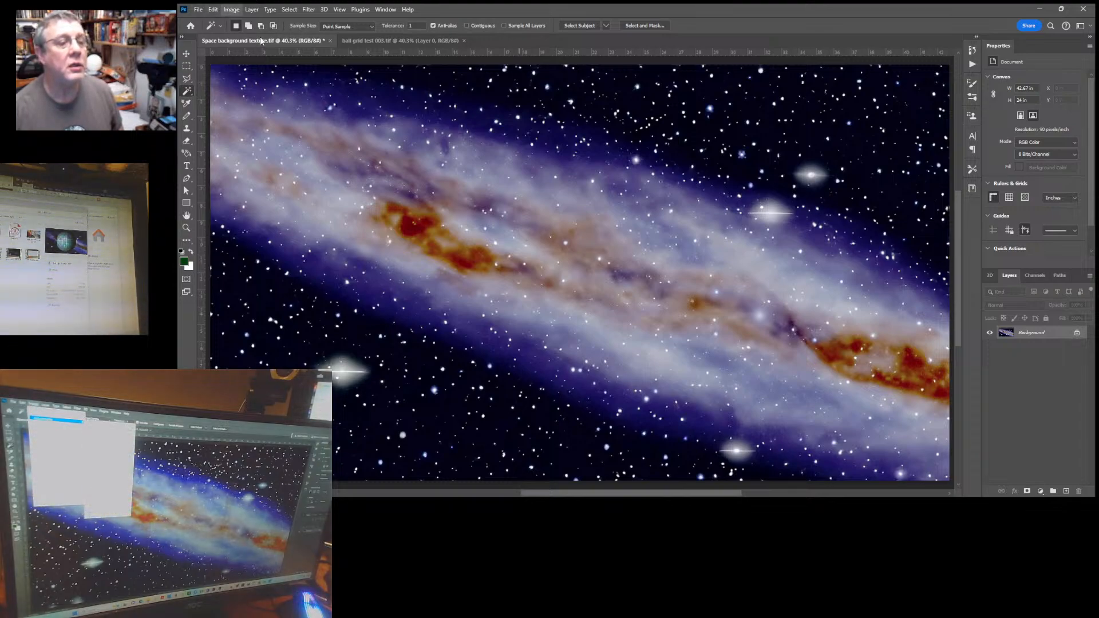
left_click(348, 84)
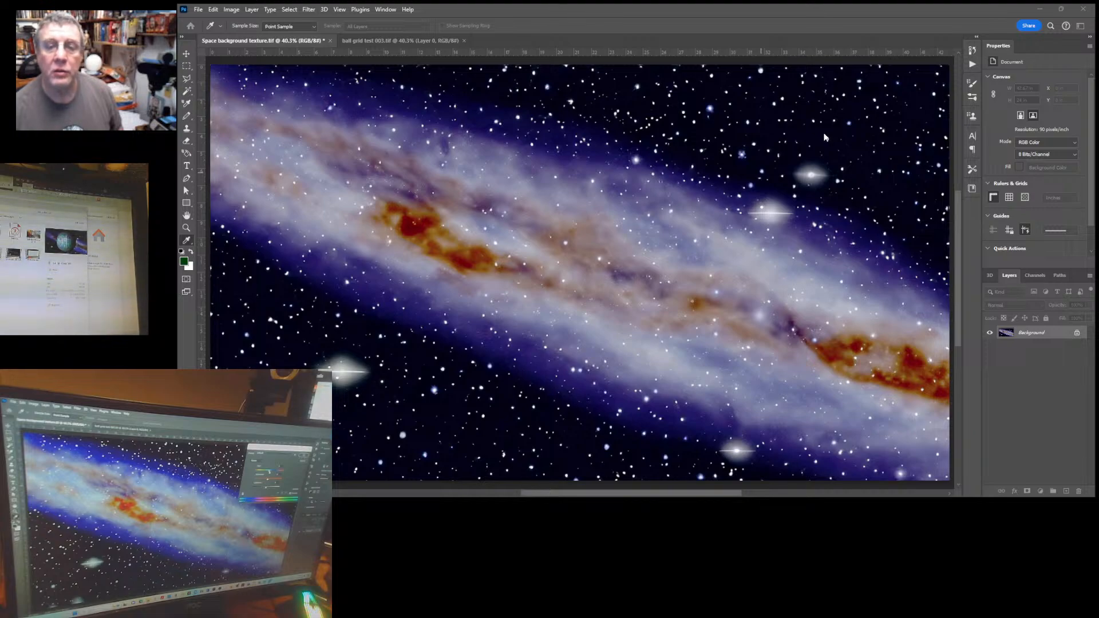
left_click_drag(826, 137, 763, 149)
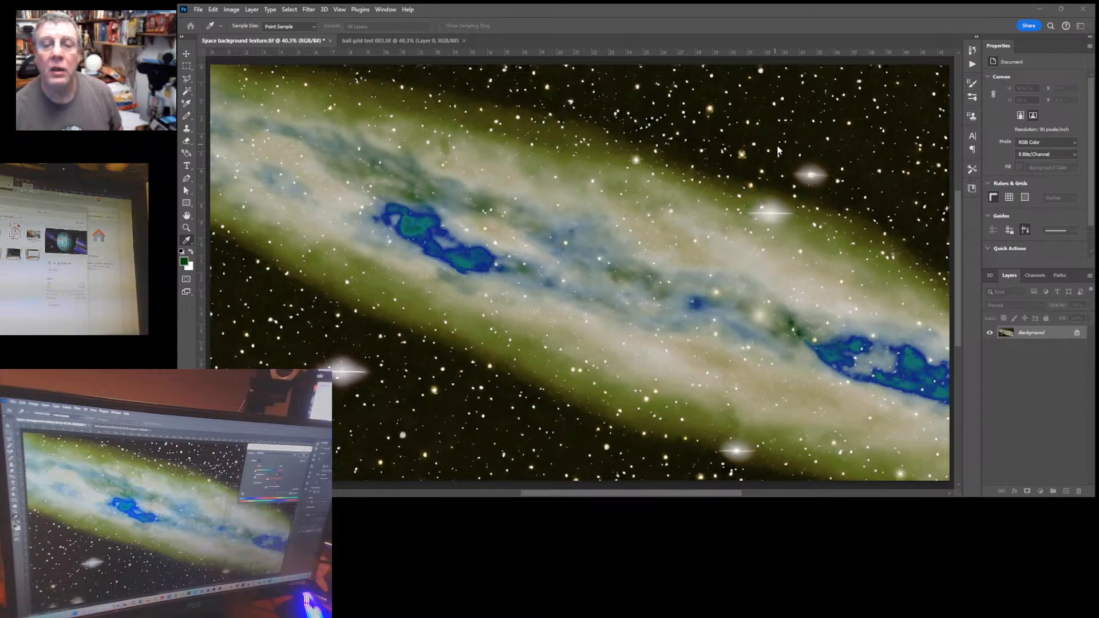
left_click_drag(777, 148, 826, 147)
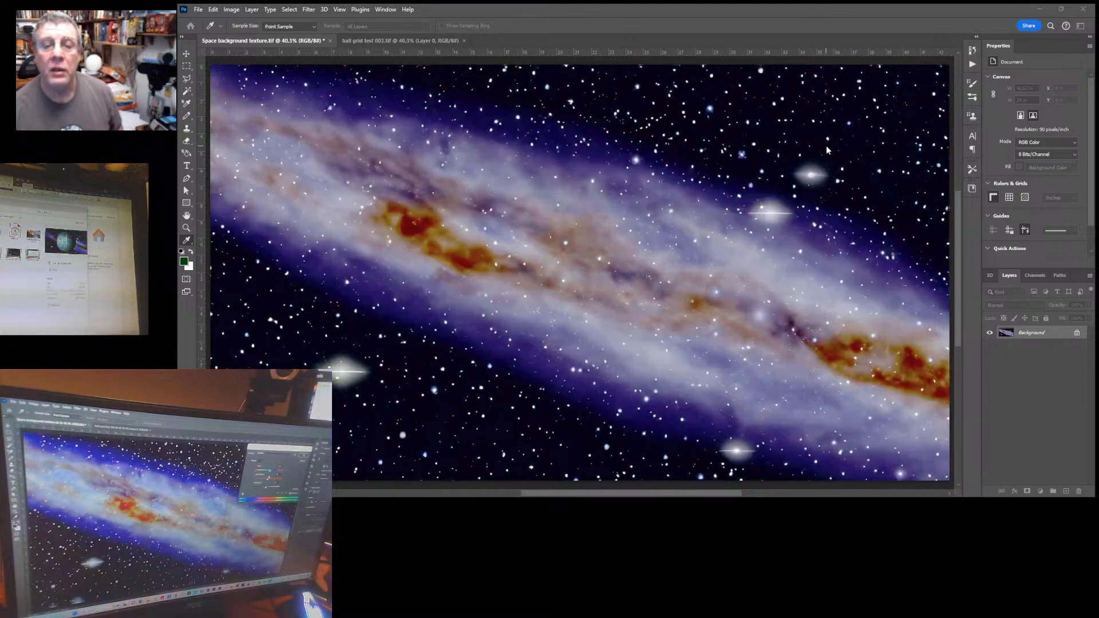
left_click(930, 104)
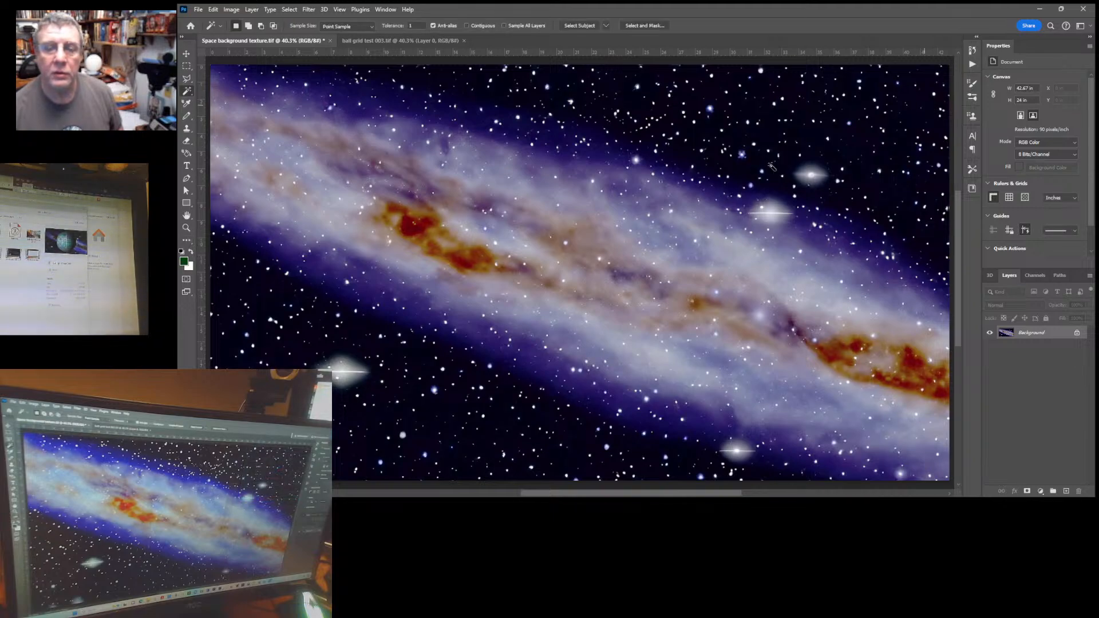
Apply a Color Balance adjustment to the space background texture that shifts the galaxy band toward cyan and blue
left_click(231, 9)
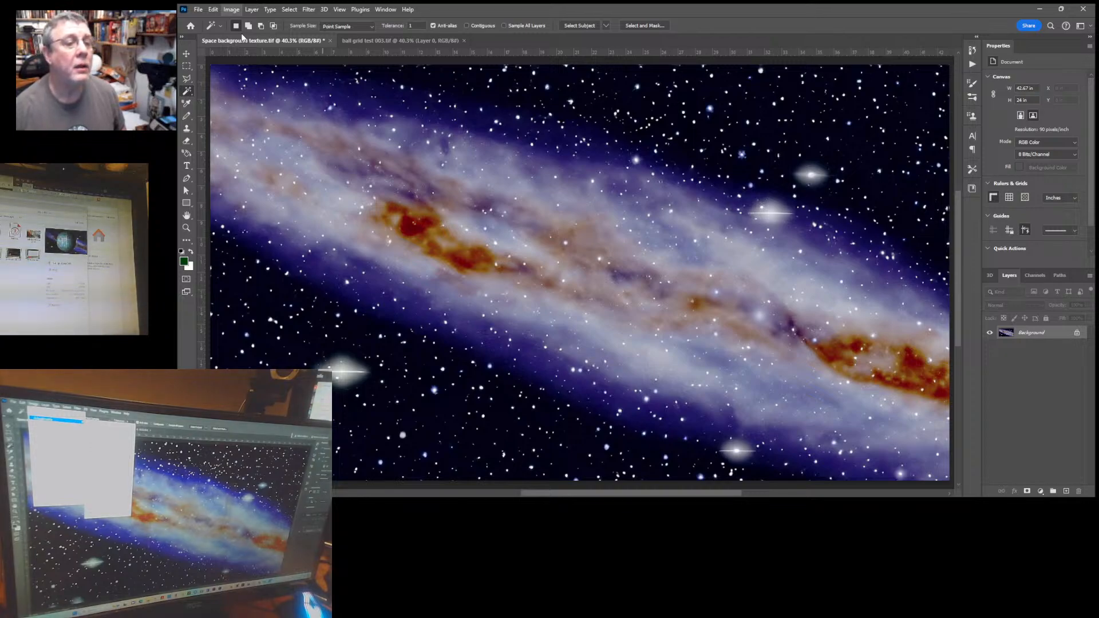
left_click(351, 94)
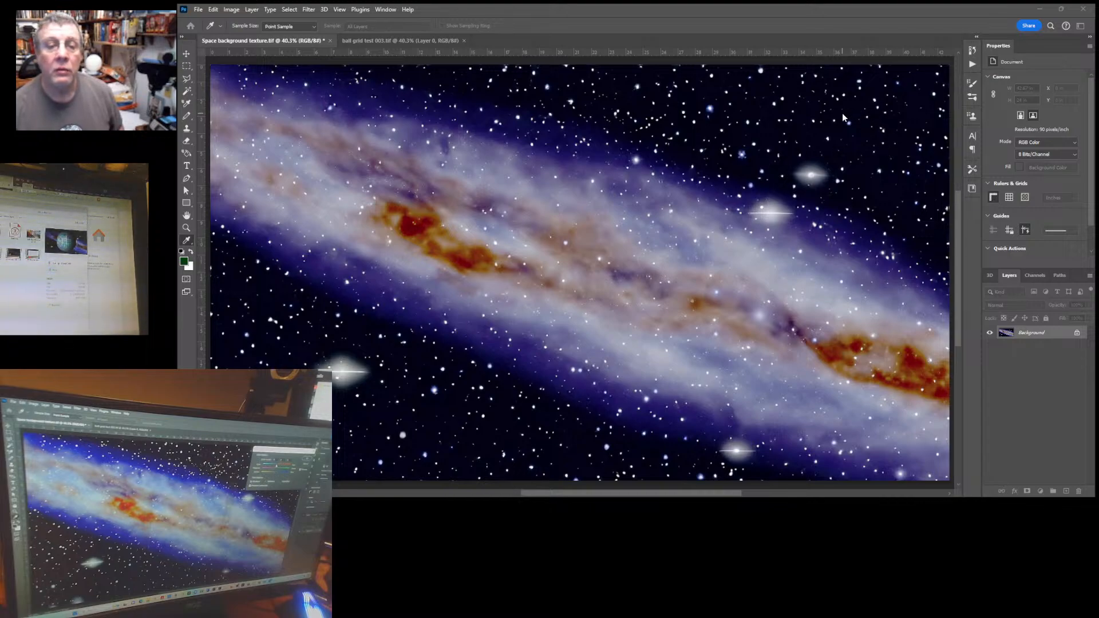
left_click_drag(830, 115, 824, 114)
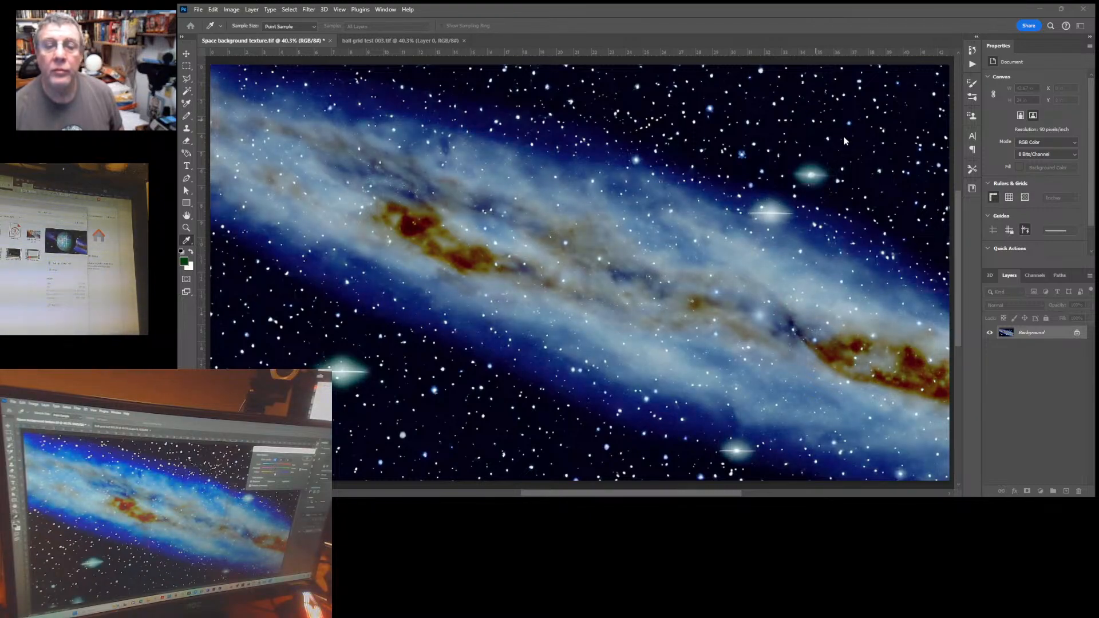
mouse_move(844, 136)
left_mouse_down()
mouse_move(872, 135)
mouse_move(846, 135)
left_mouse_up()
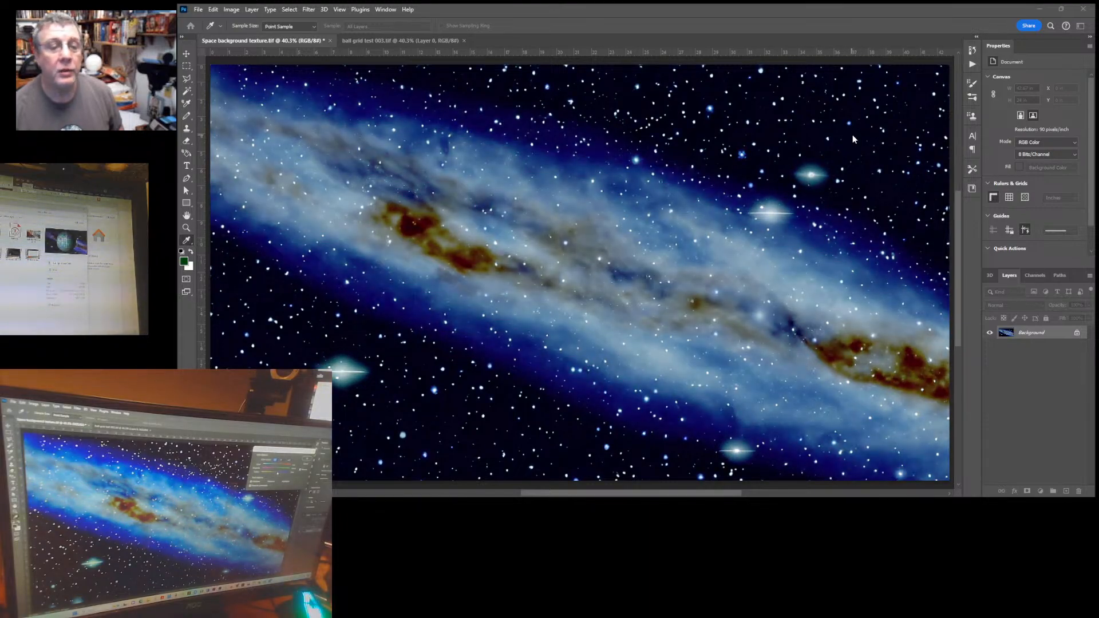
left_click_drag(856, 134, 850, 134)
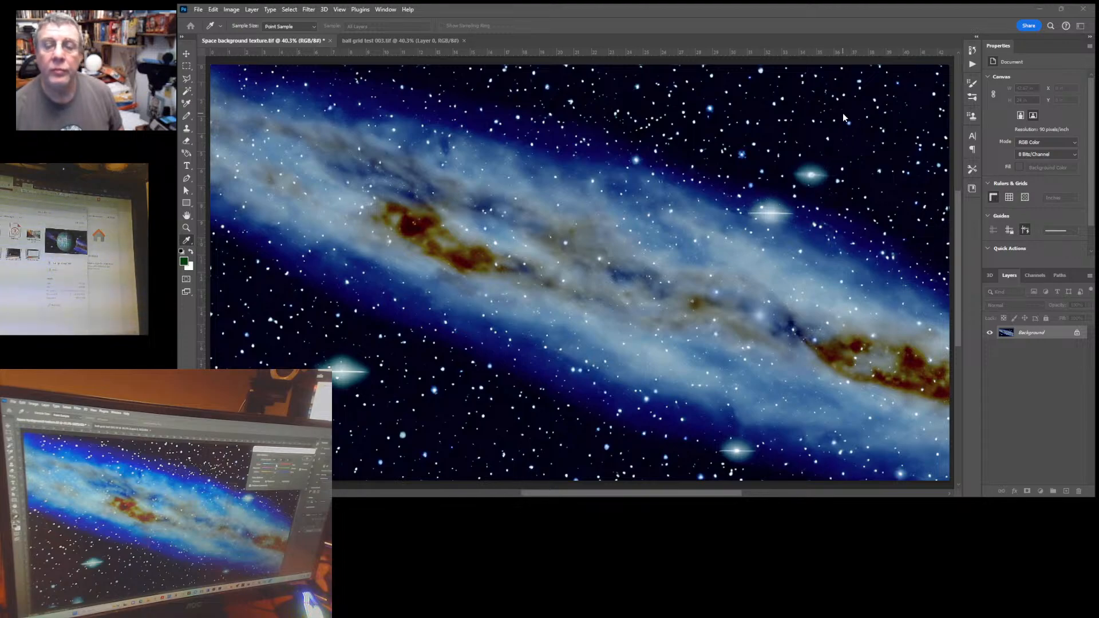
left_click_drag(843, 114, 816, 114)
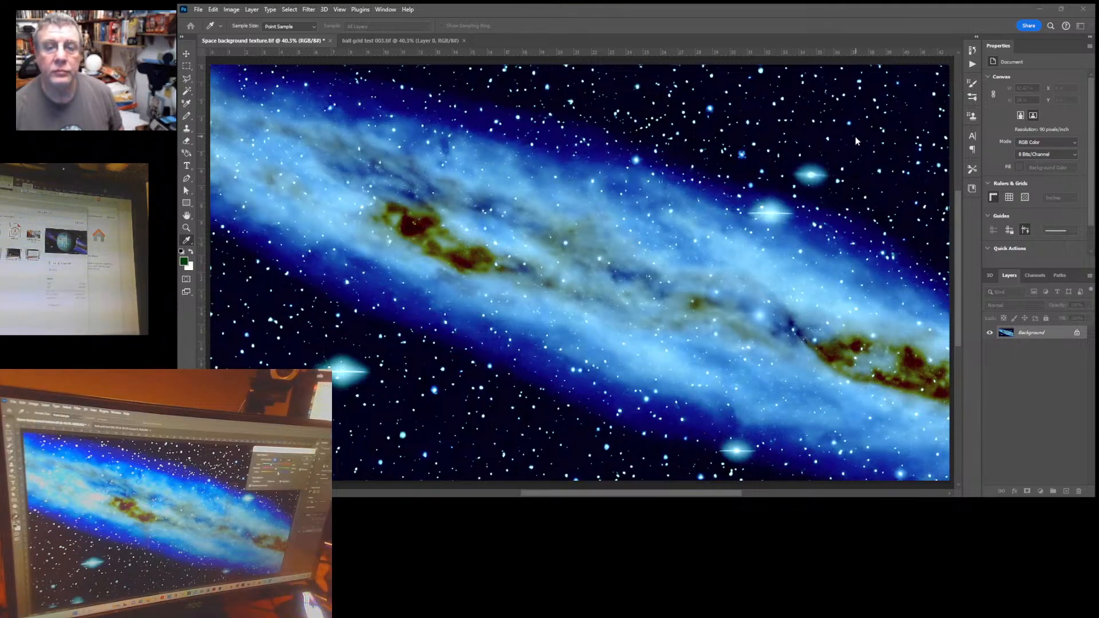
left_click(951, 91)
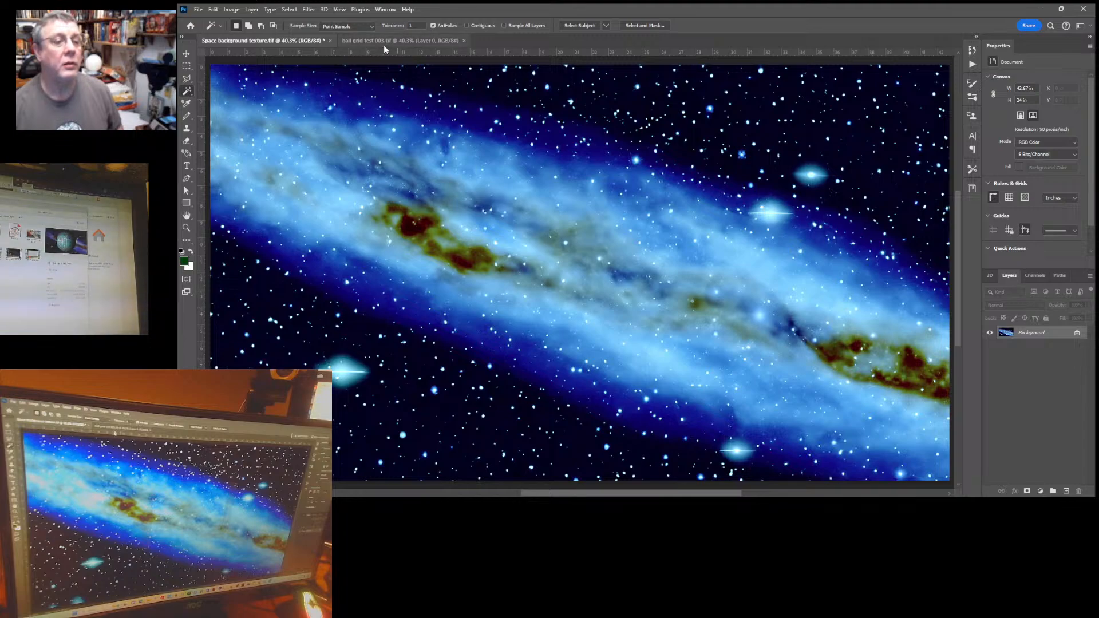
Compare the blue-shifted space background texture with the ball grid test render, examining the galaxy's colours and the darkness of the sky
left_click(391, 40)
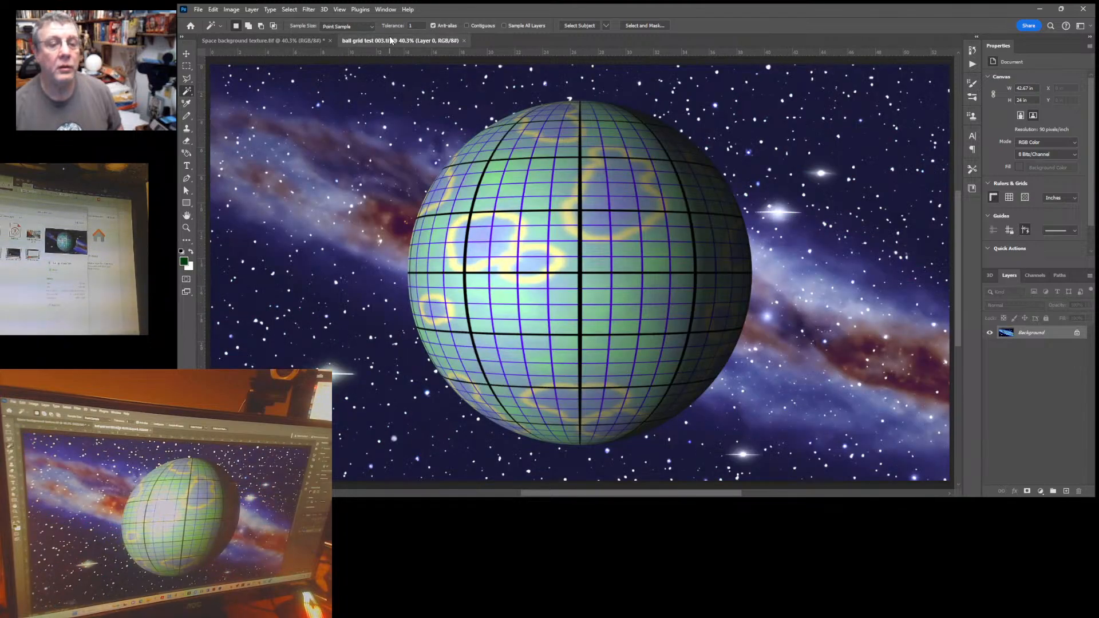
left_click(253, 41)
left_click(356, 41)
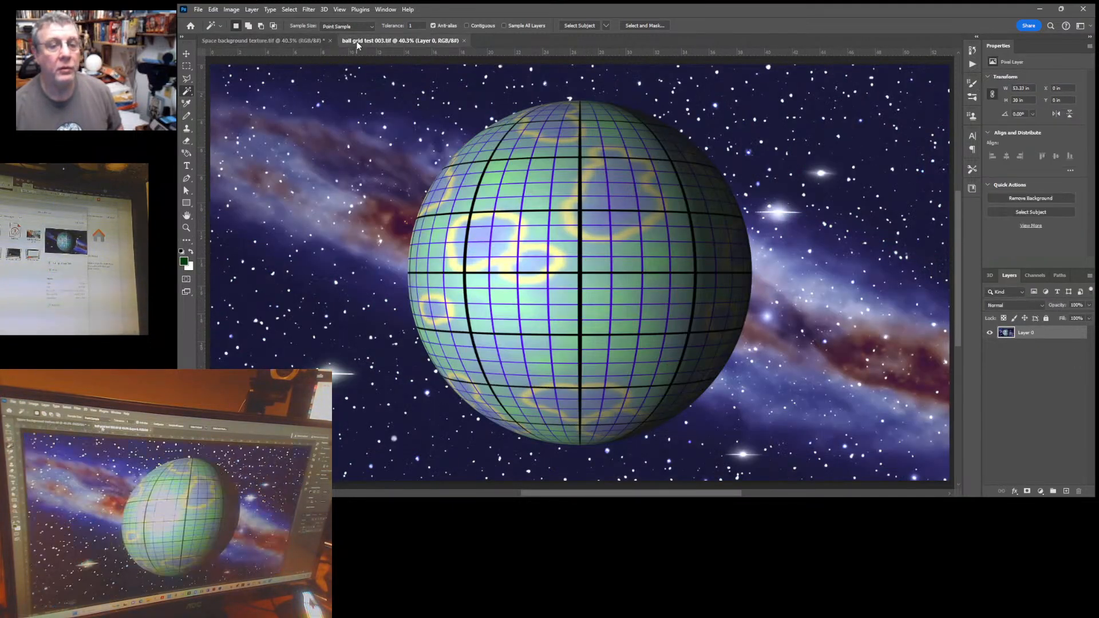
left_click(270, 40)
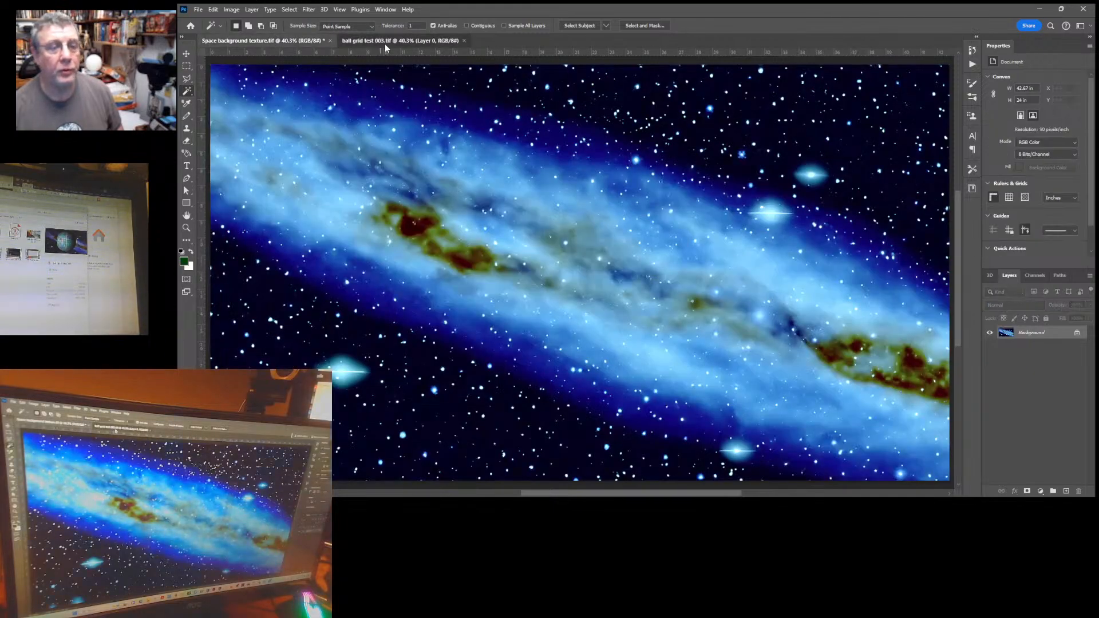
left_click(385, 44)
left_click(294, 42)
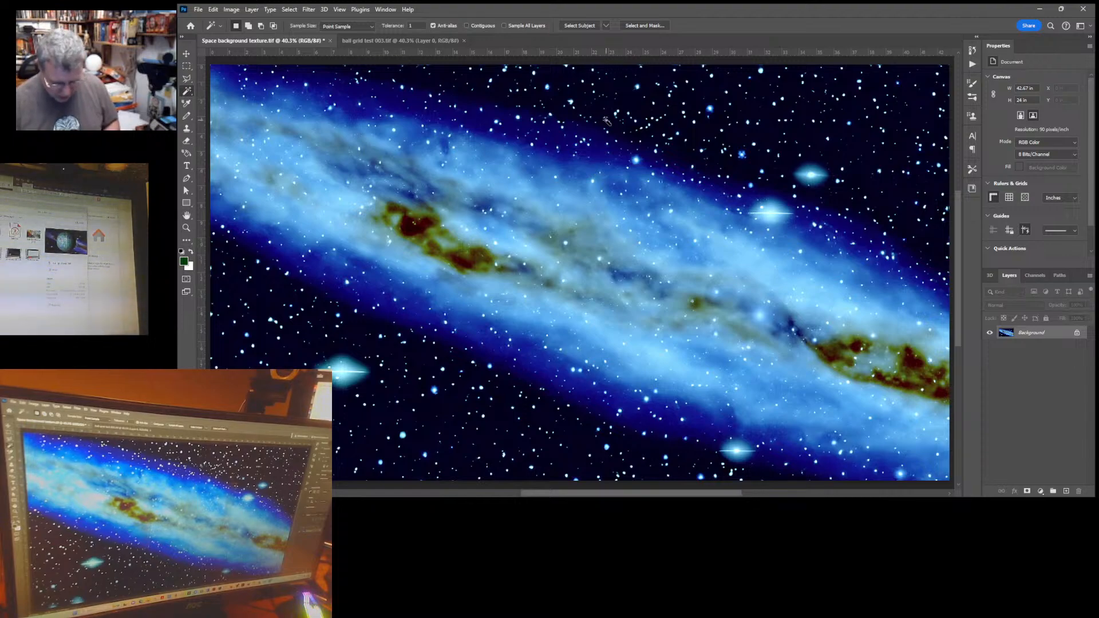
Use Levels to lighten the galaxy band of the space background moderately, checking the adjustment against the unadjusted image in the preview
key("ctrl+l")
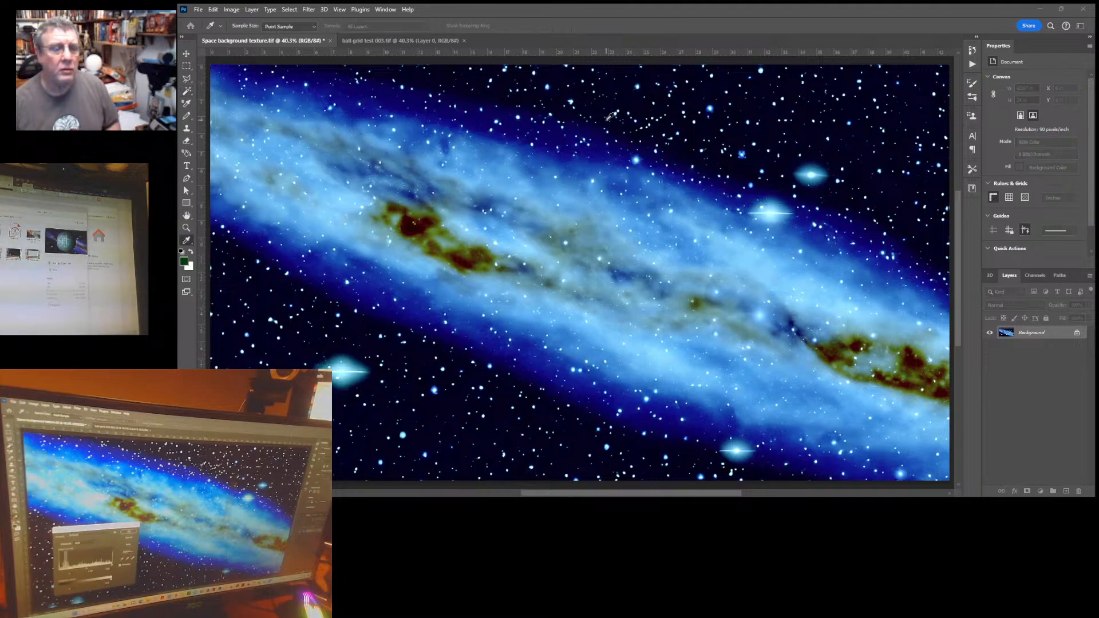
left_click_drag(344, 282, 932, 77)
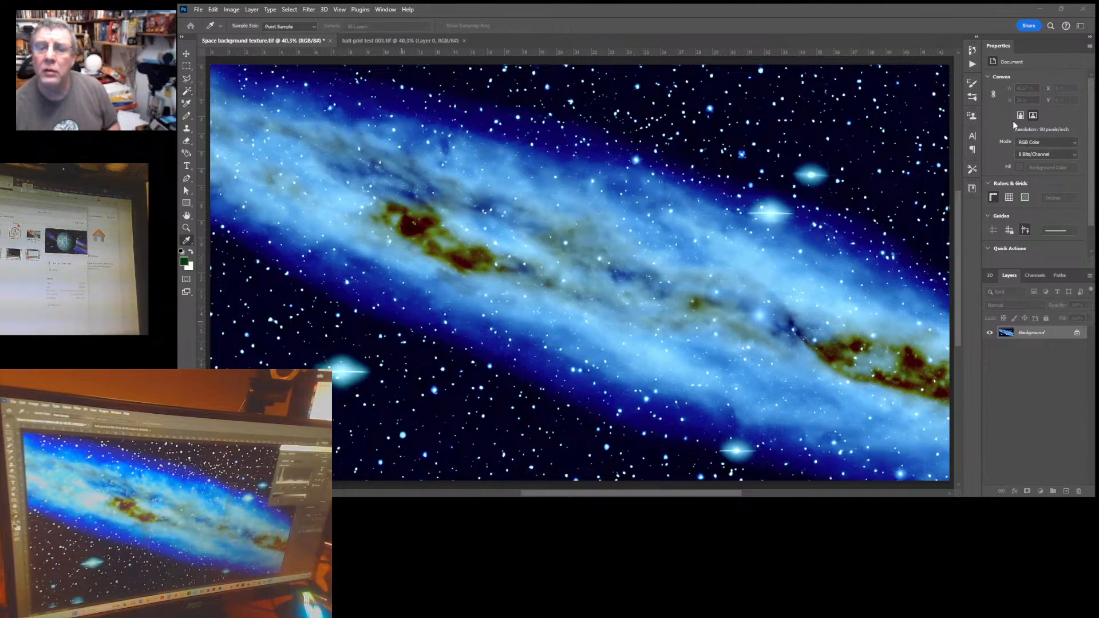
left_click(1013, 123)
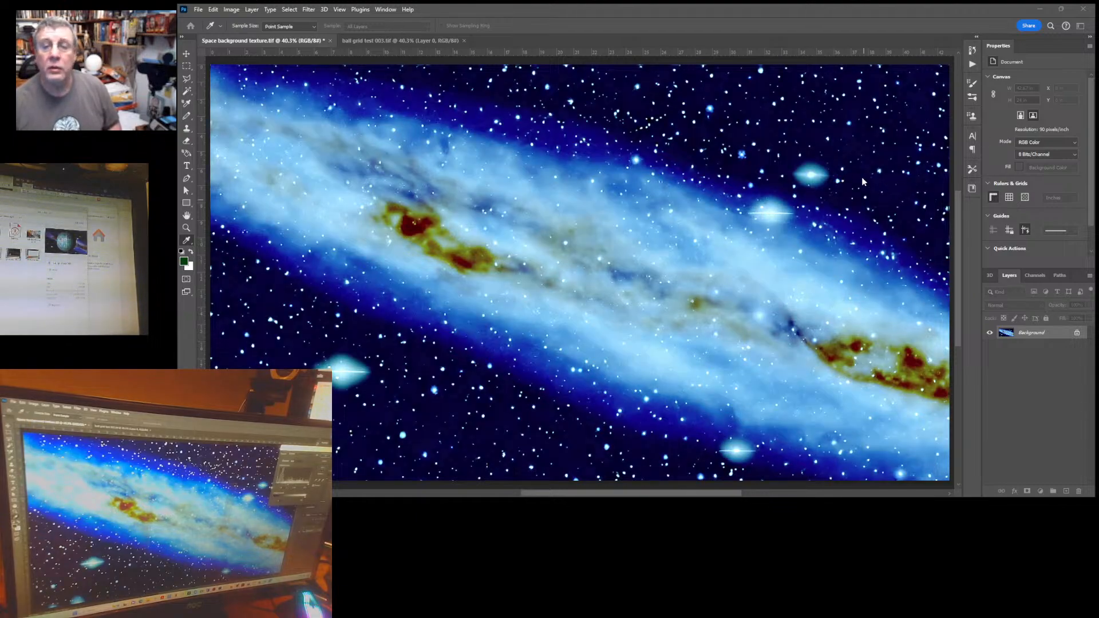
left_click(998, 177)
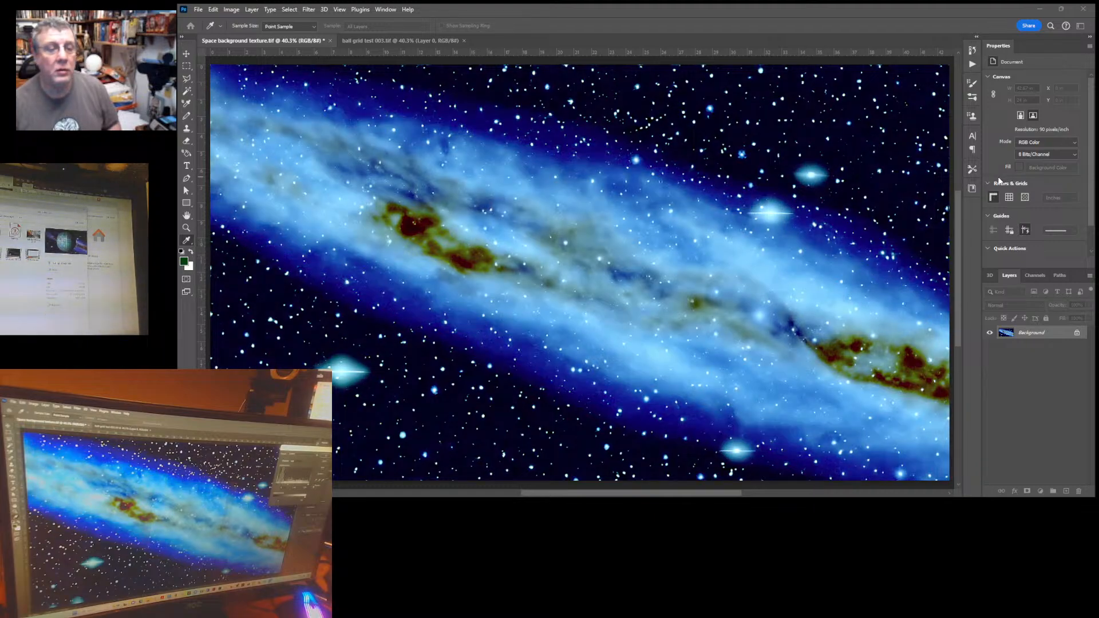
left_click(998, 181)
left_click(998, 177)
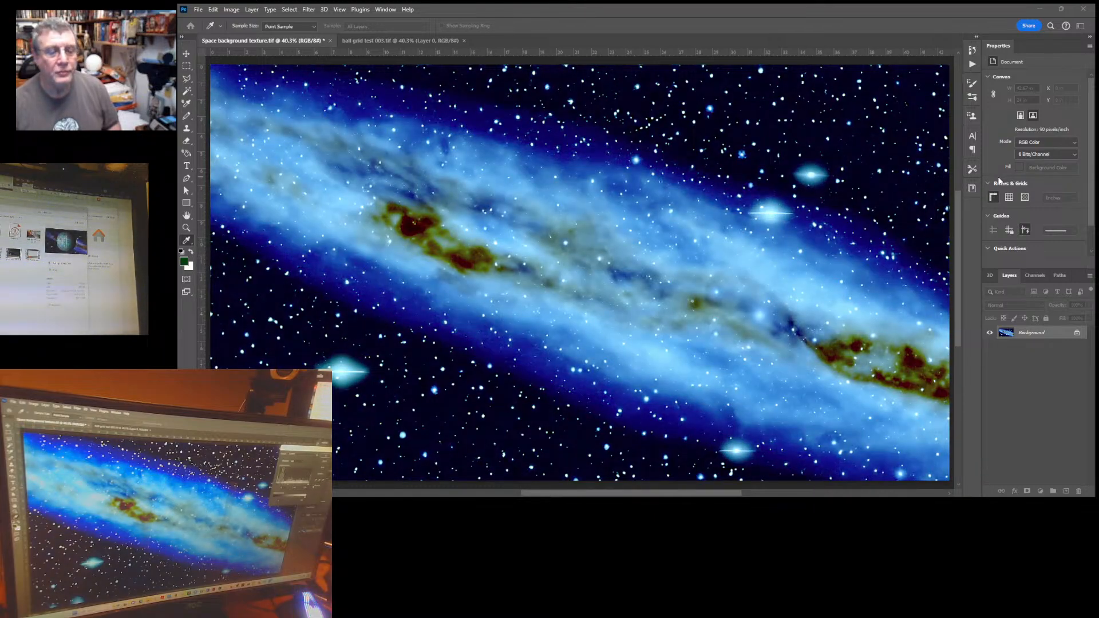
left_click(998, 178)
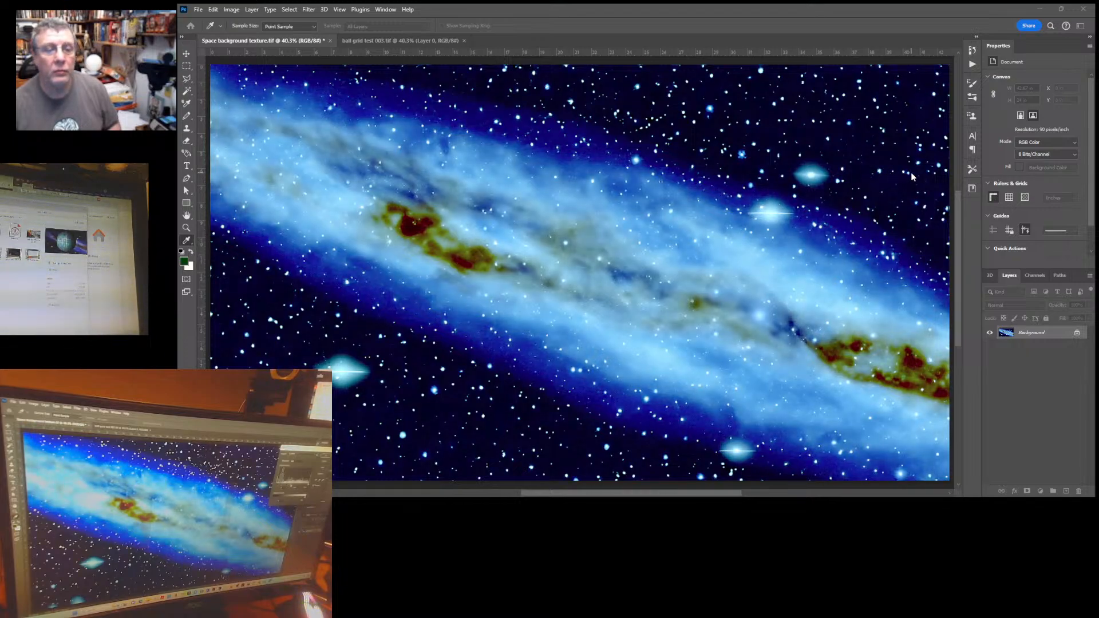
left_click(997, 175)
left_click(997, 174)
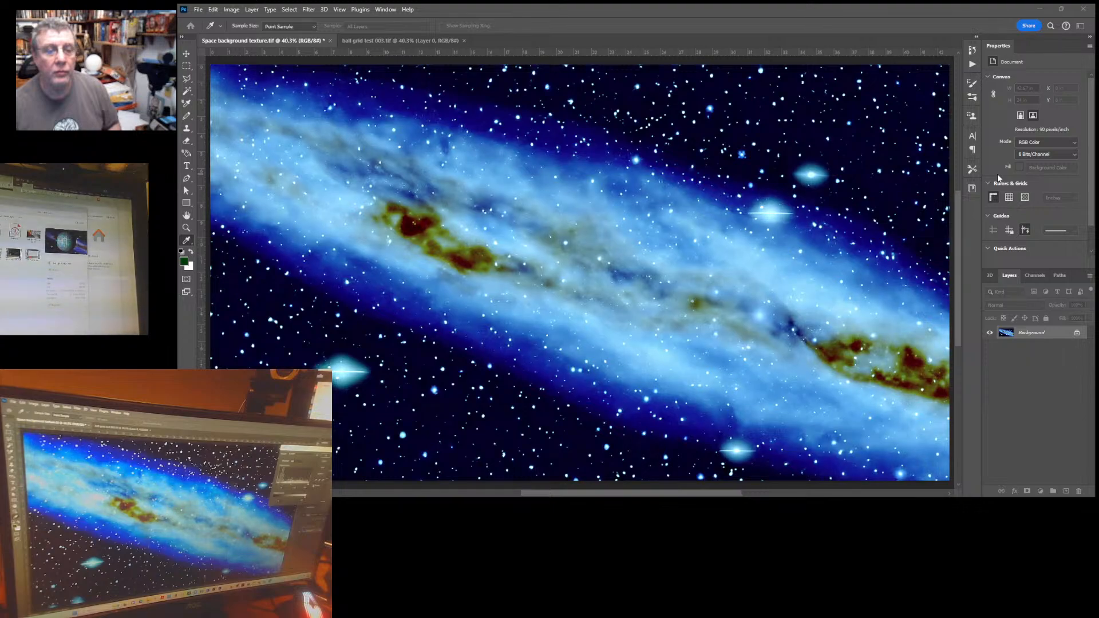
left_click(998, 175)
left_click(997, 175)
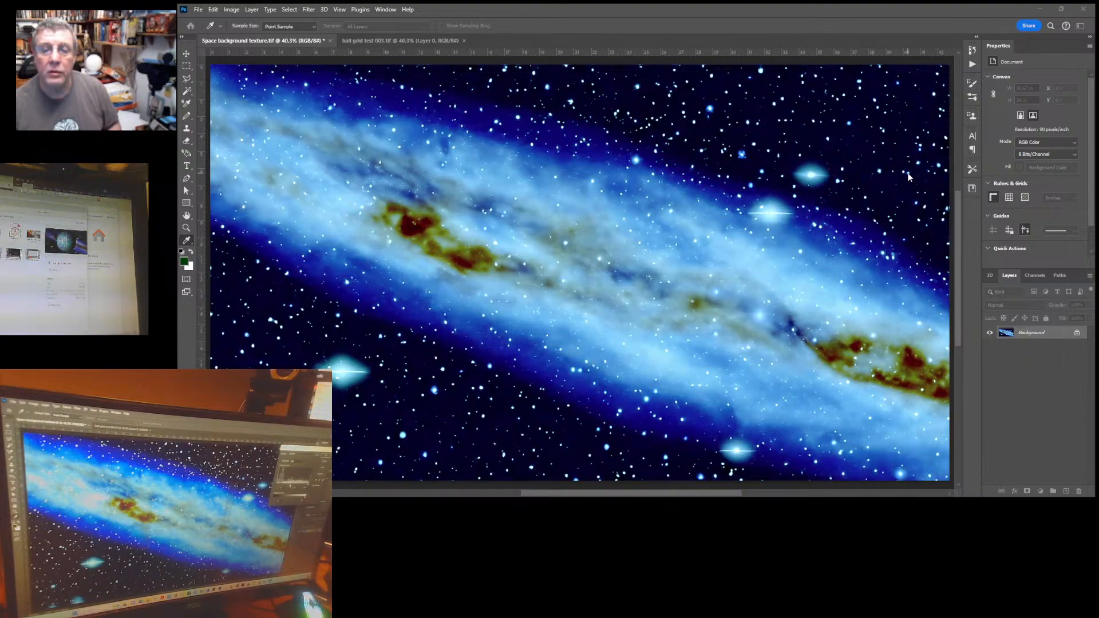
left_click(997, 177)
left_click(997, 177)
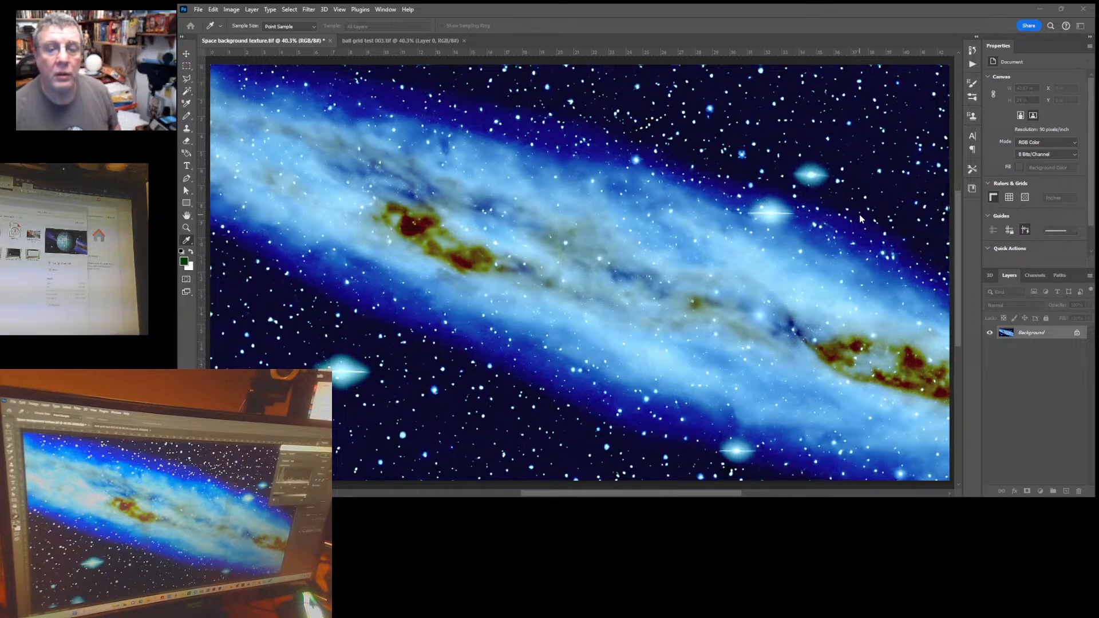
Raise the black output level to 30 in Levels to lift the dark sky, check the before-and-after preview, and apply the adjustment
mouse_move(863, 215)
left_mouse_down()
mouse_move(928, 219)
mouse_move(870, 230)
left_mouse_up()
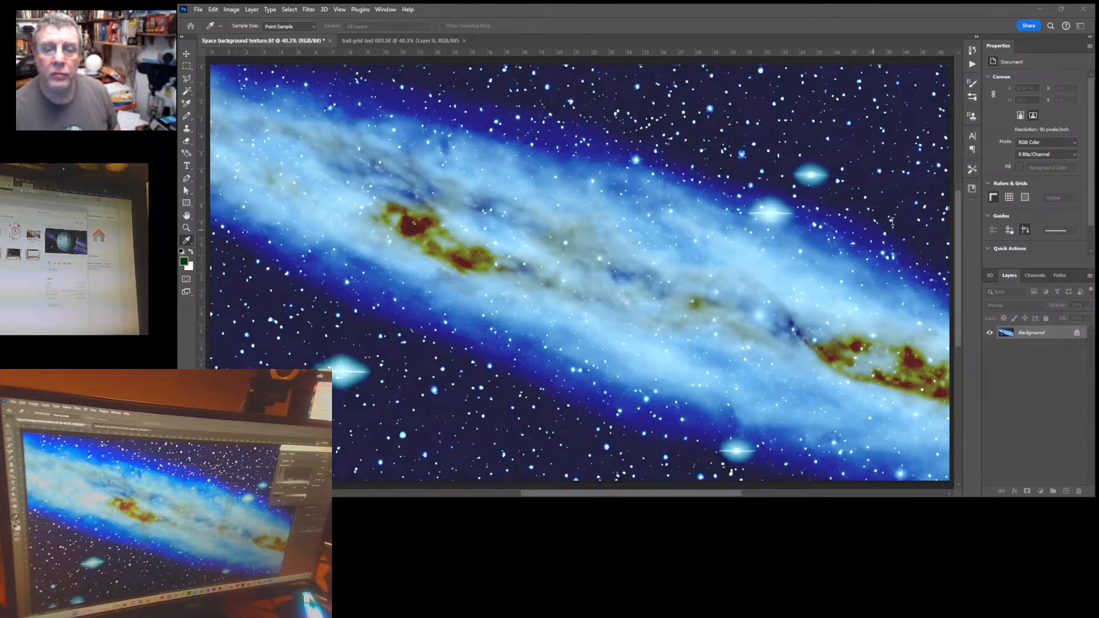
type("30")
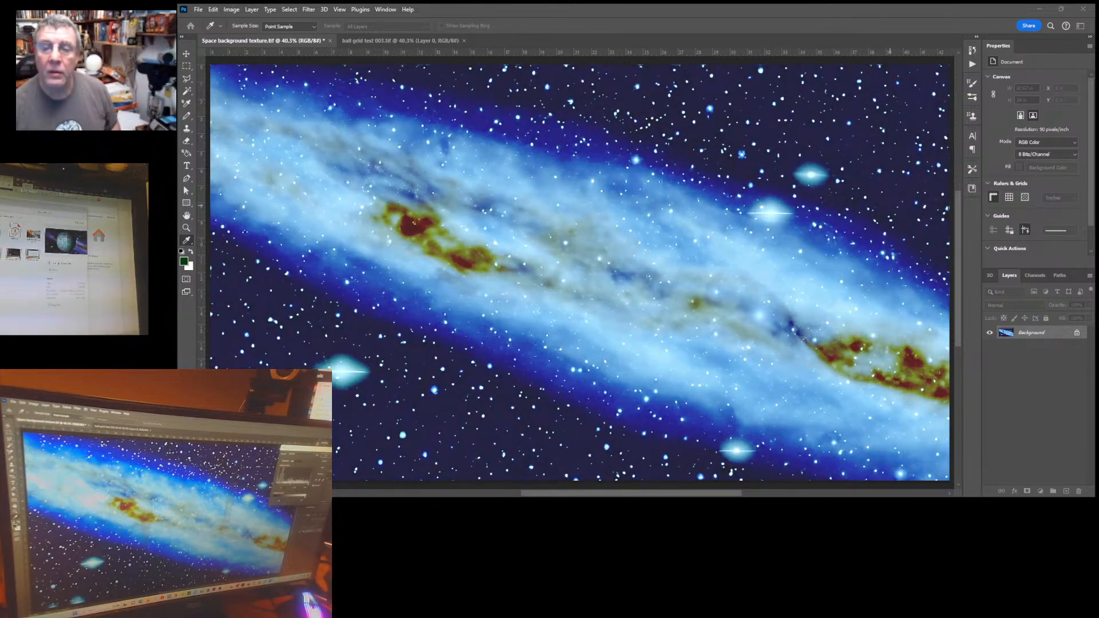
left_click(999, 176)
left_click(999, 176)
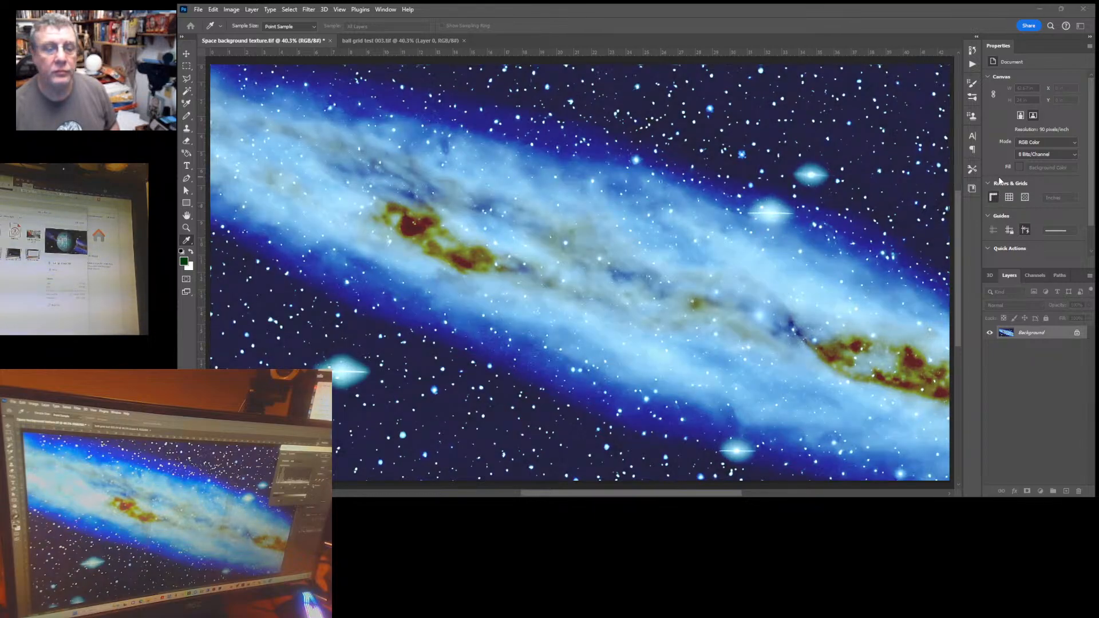
left_click(998, 178)
left_click(998, 177)
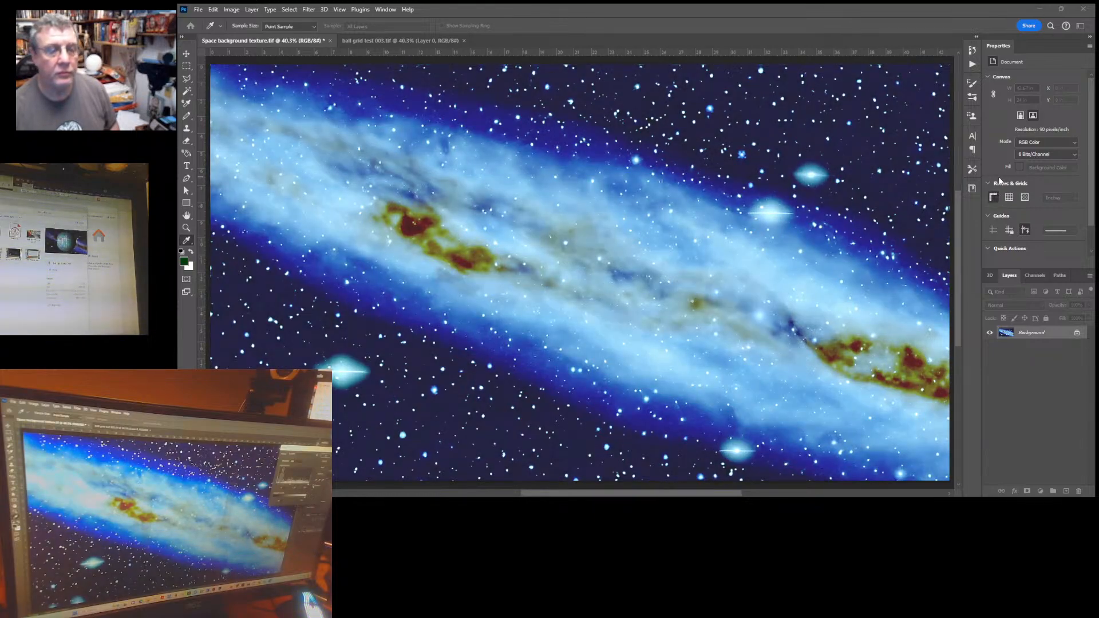
left_click(998, 177)
left_click(998, 177)
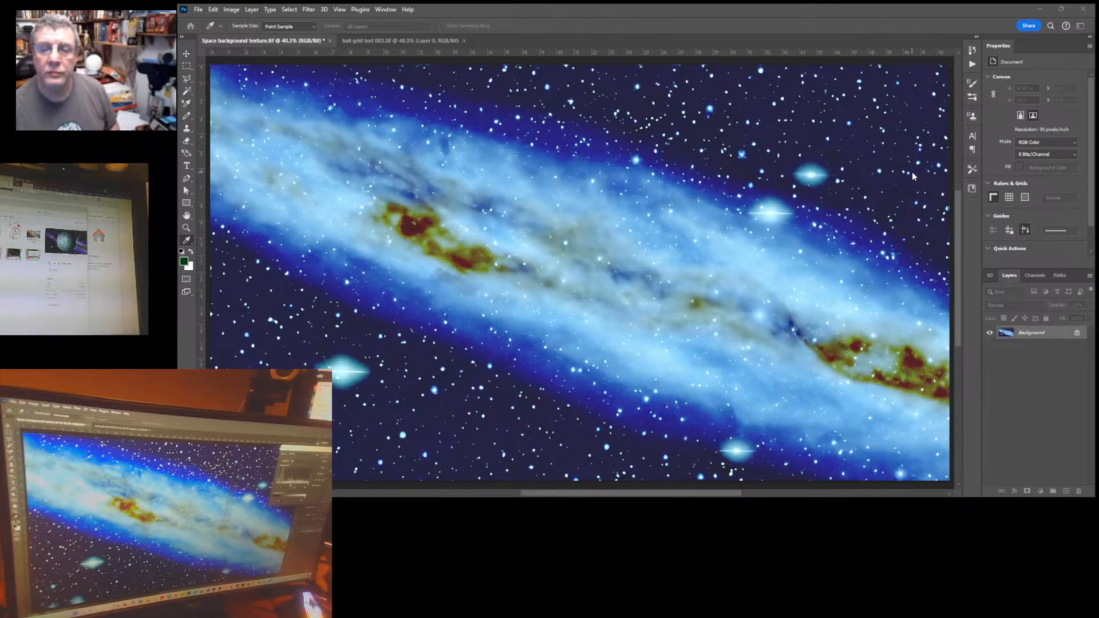
left_click(999, 177)
left_click(998, 177)
left_click(999, 177)
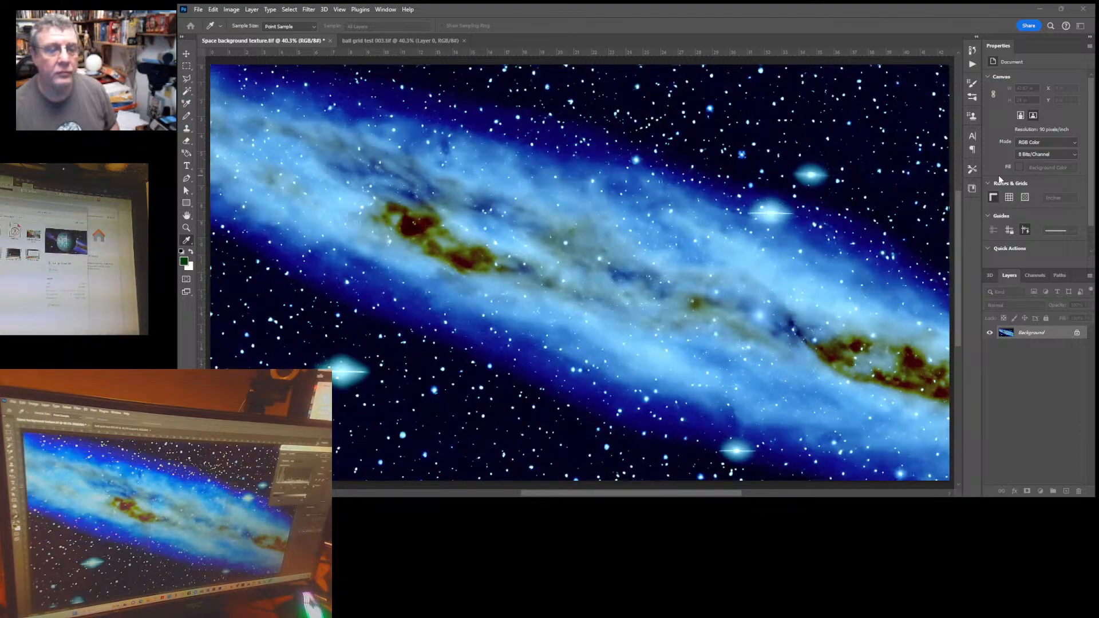
left_click(999, 179)
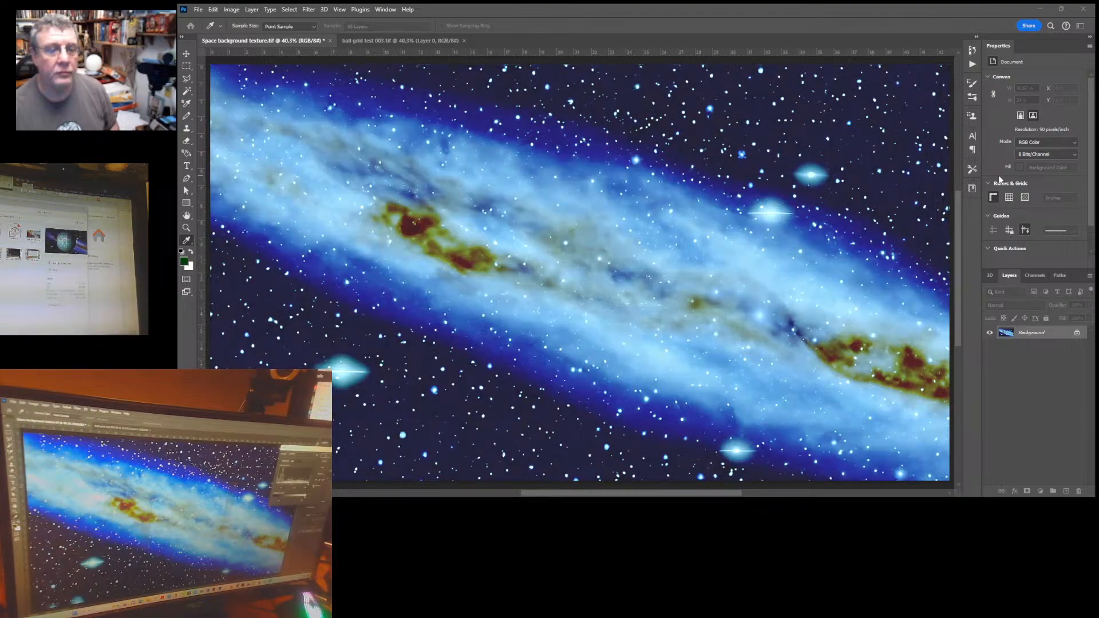
left_click(1015, 81)
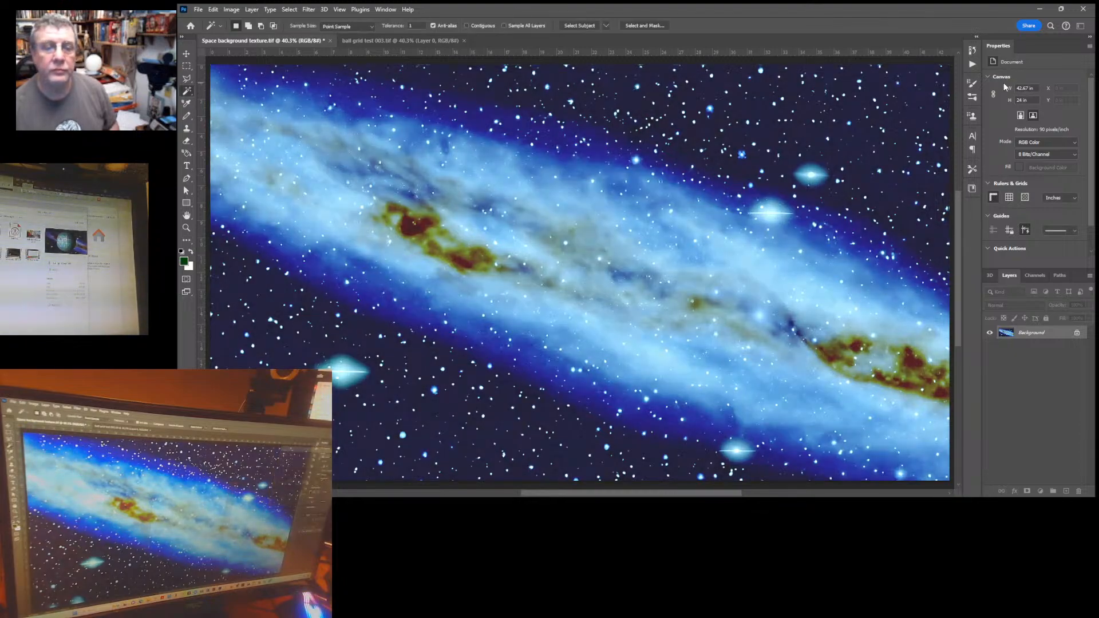
Compare the space background texture with lifted blacks against the ball grid test render, examining how closely the sky tones match
left_click(387, 39)
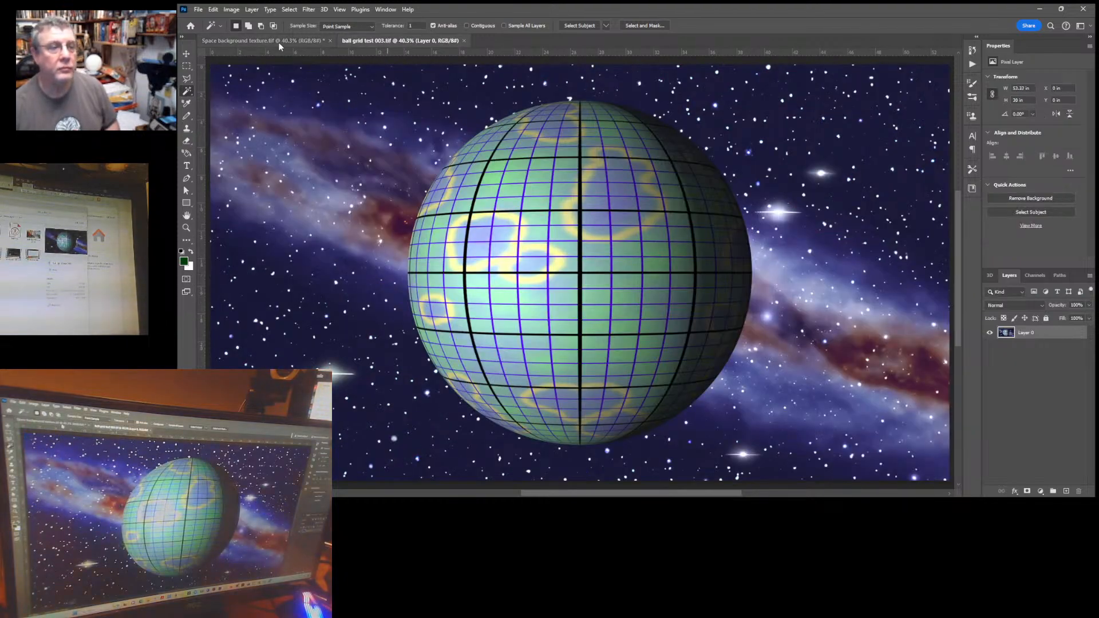
left_click(278, 42)
left_click(382, 41)
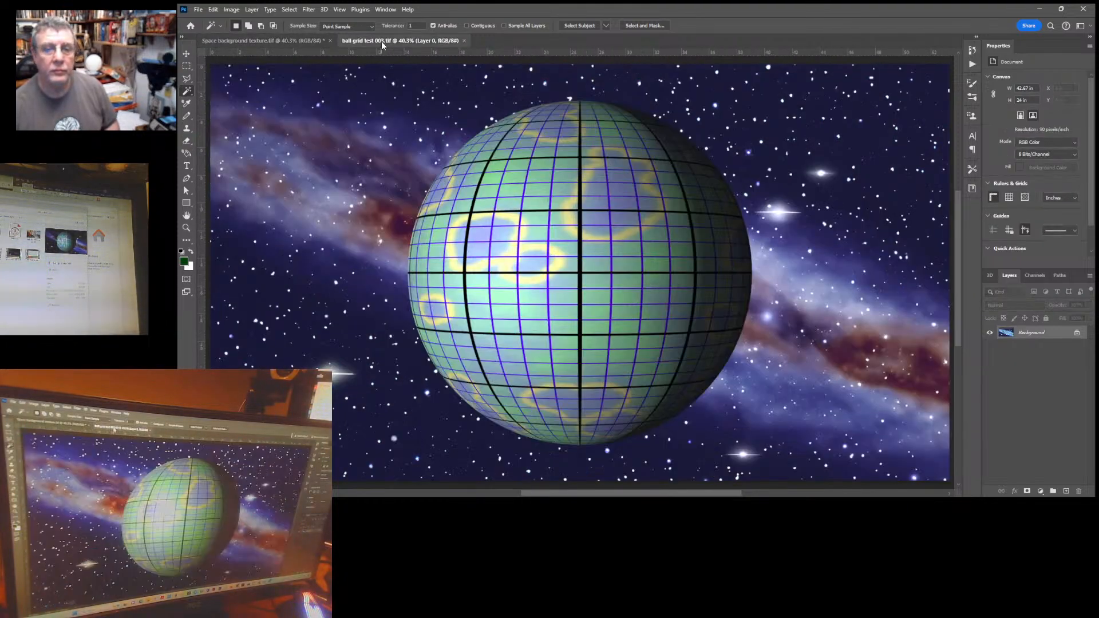
left_click(264, 42)
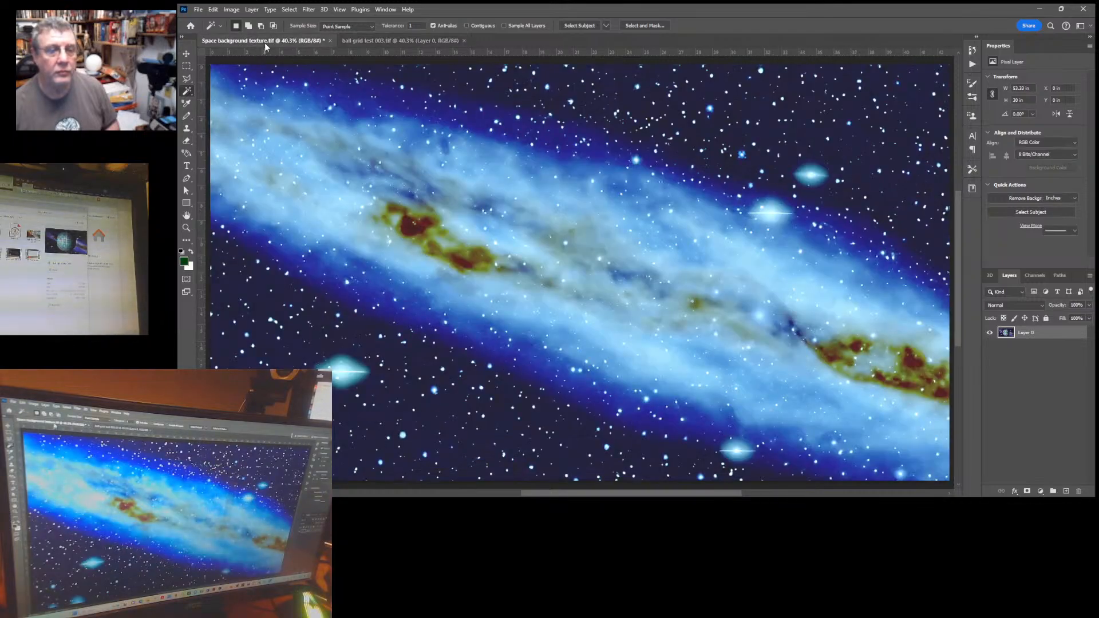
left_click(368, 44)
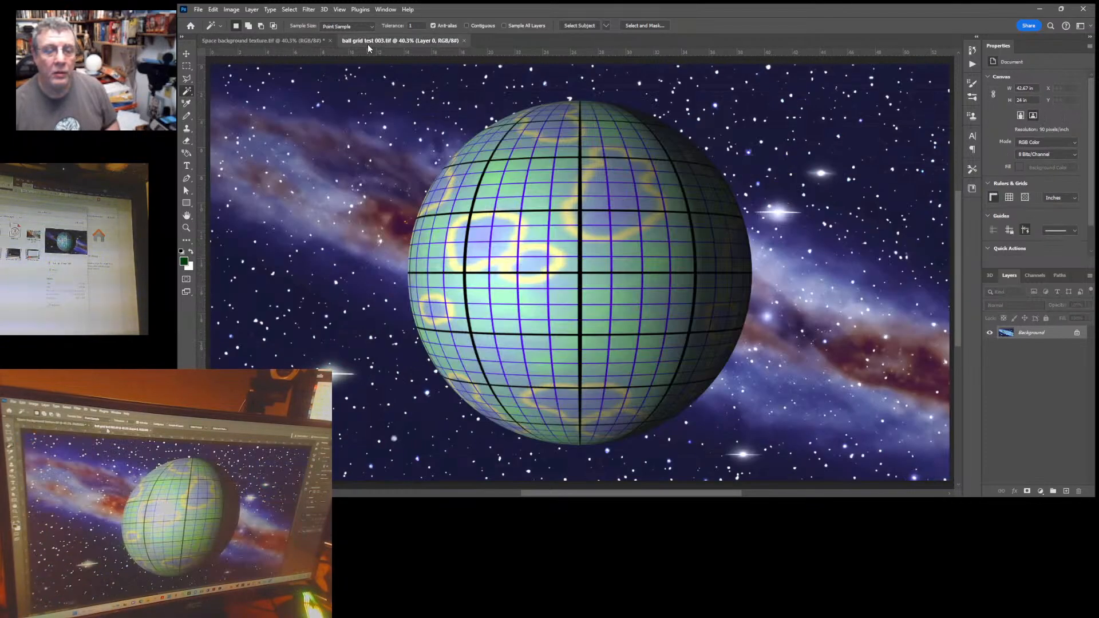
left_click(261, 42)
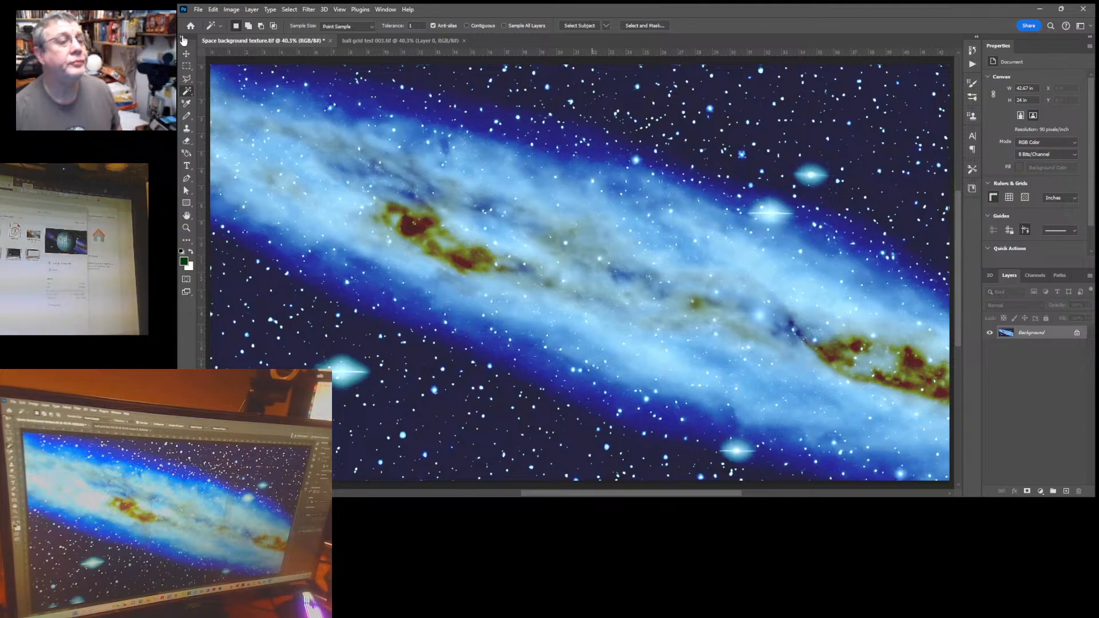
Save the adjusted space background as a separate file named Space background texture 002.tif, accepting the TIFF options
left_click(197, 9)
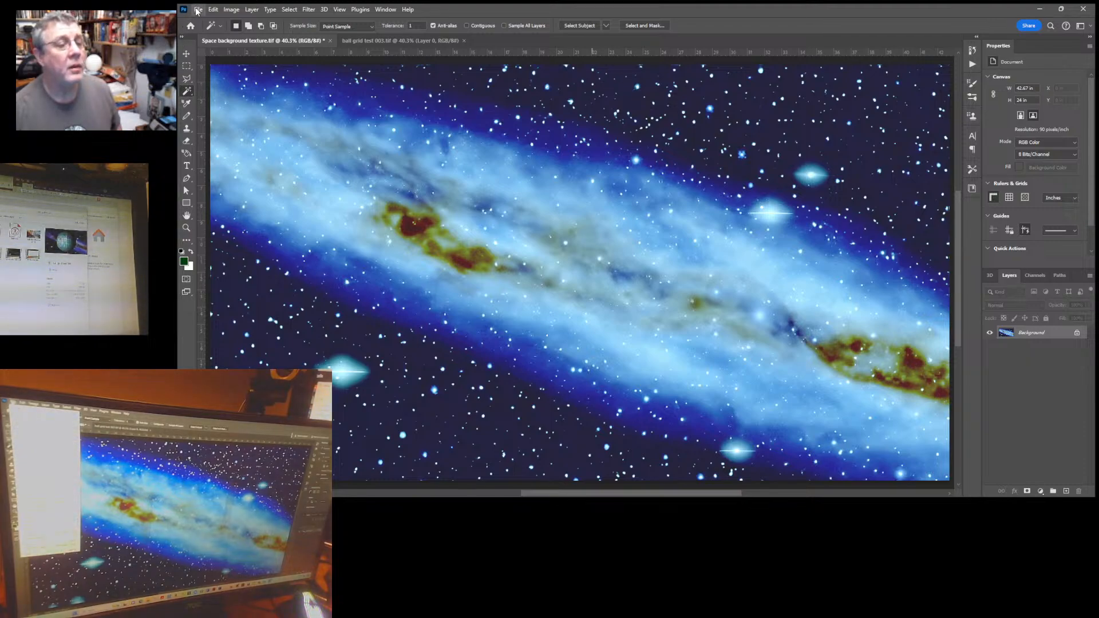
left_click(211, 122)
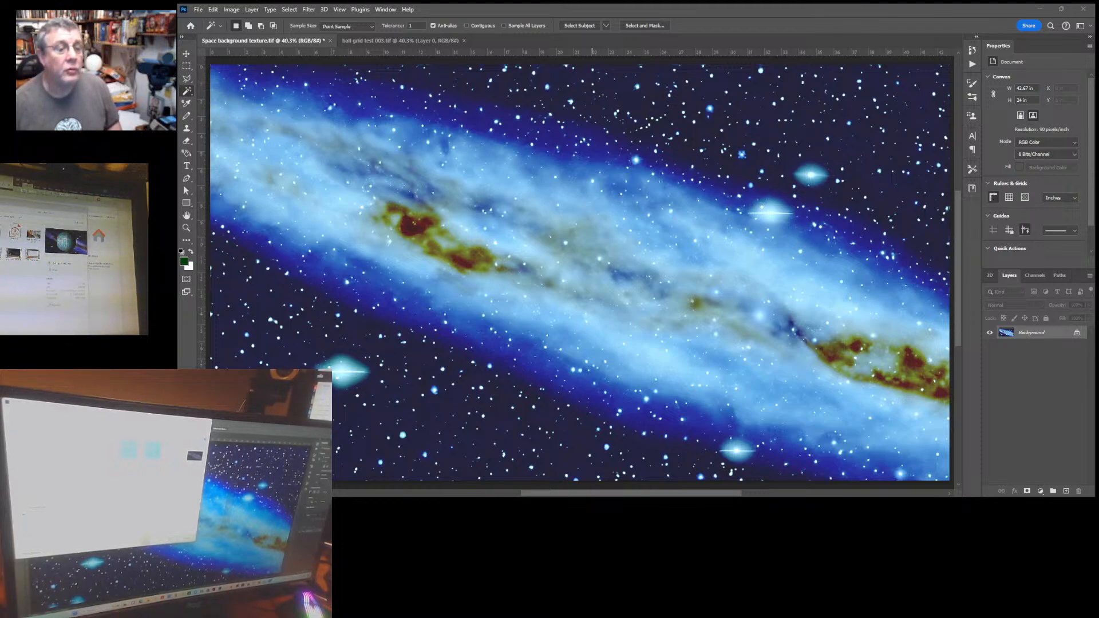
key("Return")
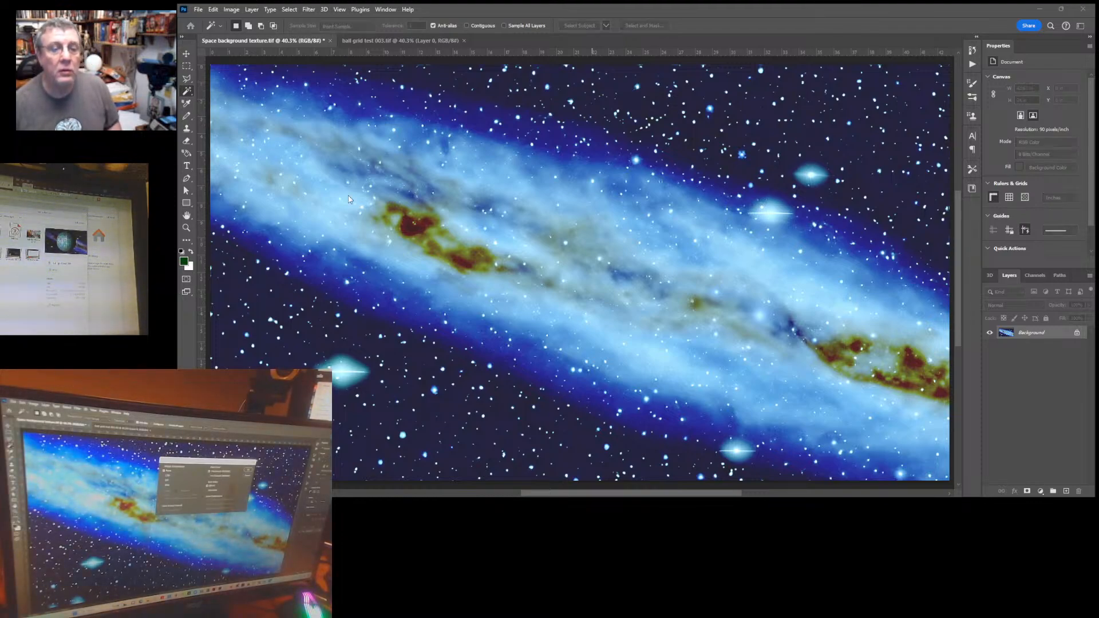
left_click(748, 131)
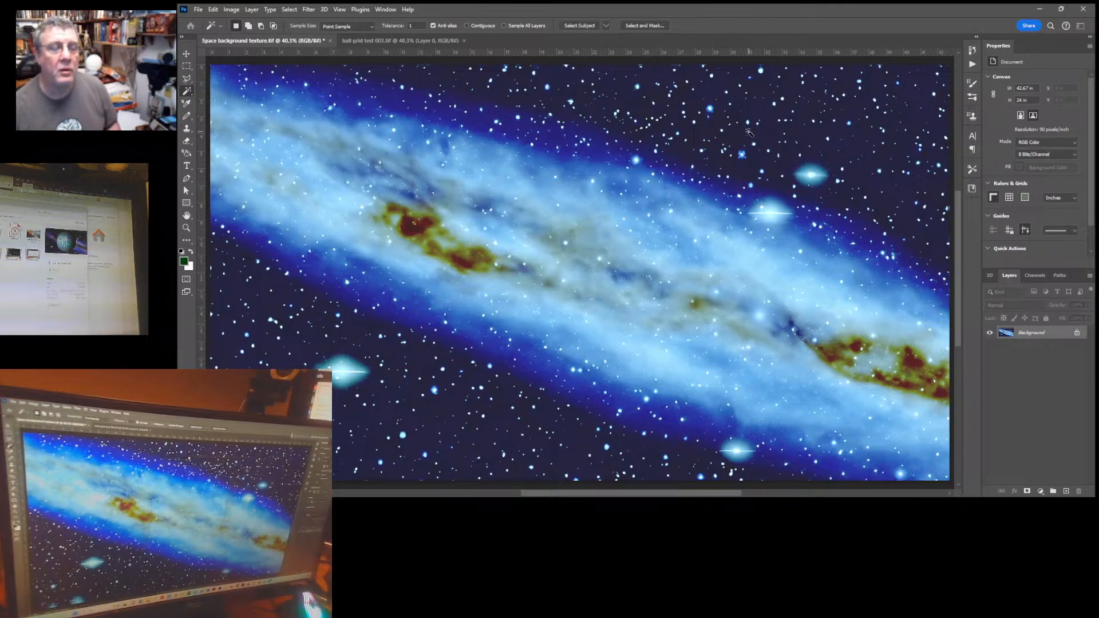
Close the space background and ball grid test images, switch to the ball grid scene in Poser and answer its open dialog
left_click(336, 40)
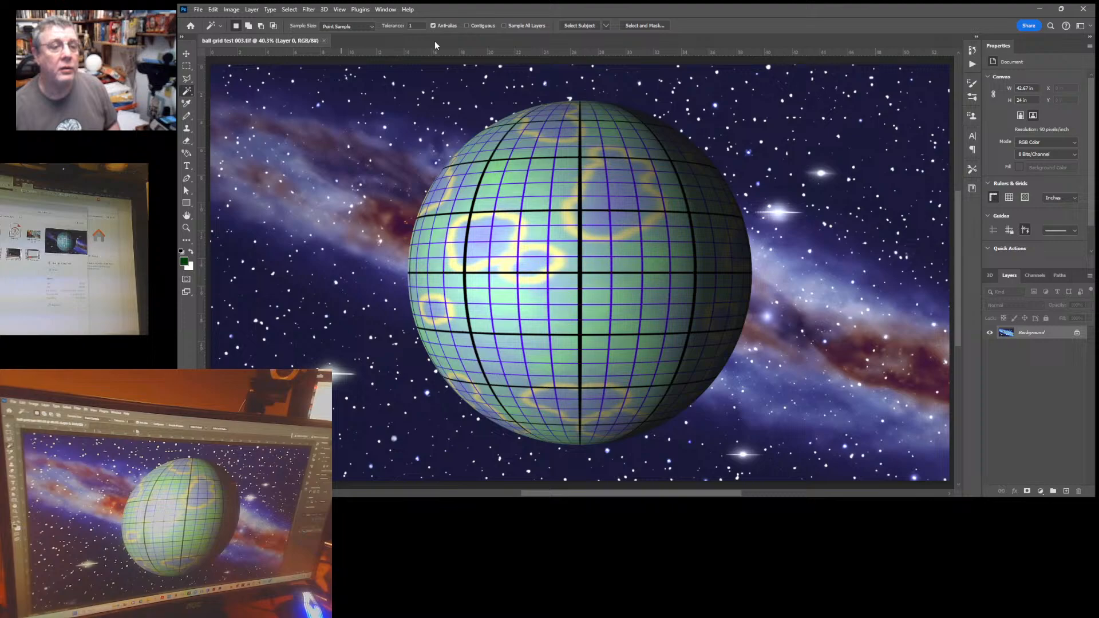
left_click(324, 40)
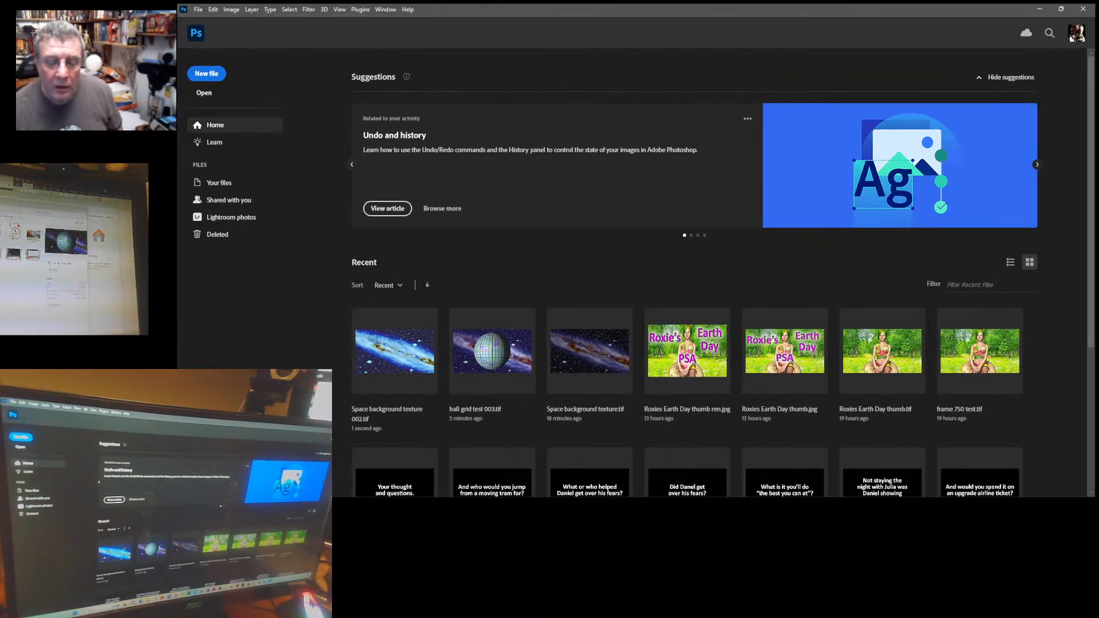
left_click(228, 573)
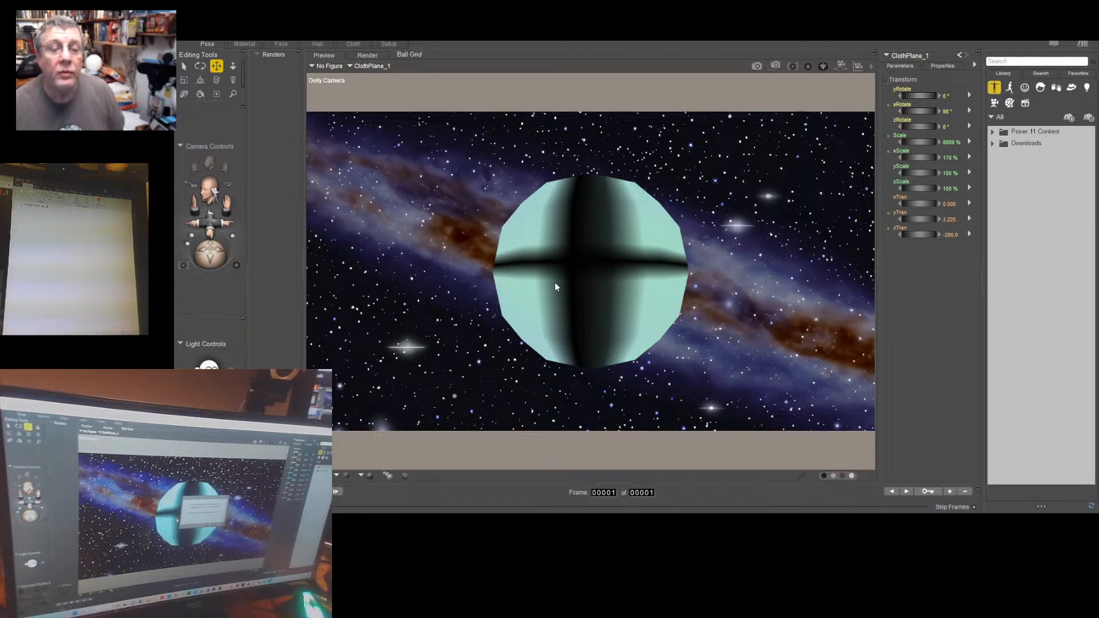
left_click(692, 305)
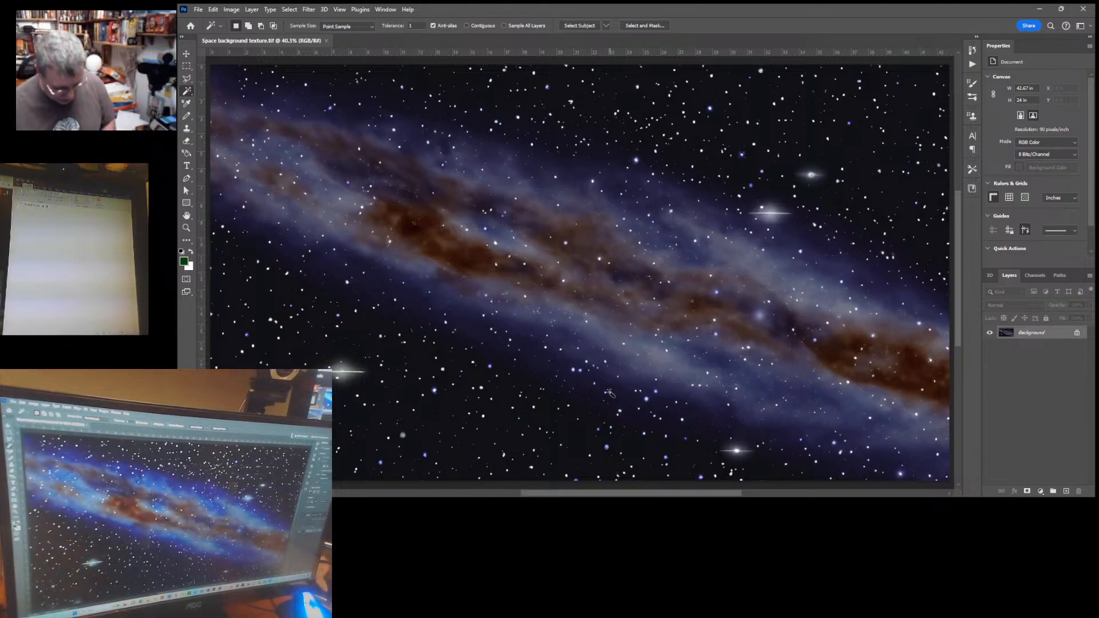
Use Levels to lighten the galaxy band in Space background texture.tif in Photoshop, and apply the adjustment
key("ctrl+l")
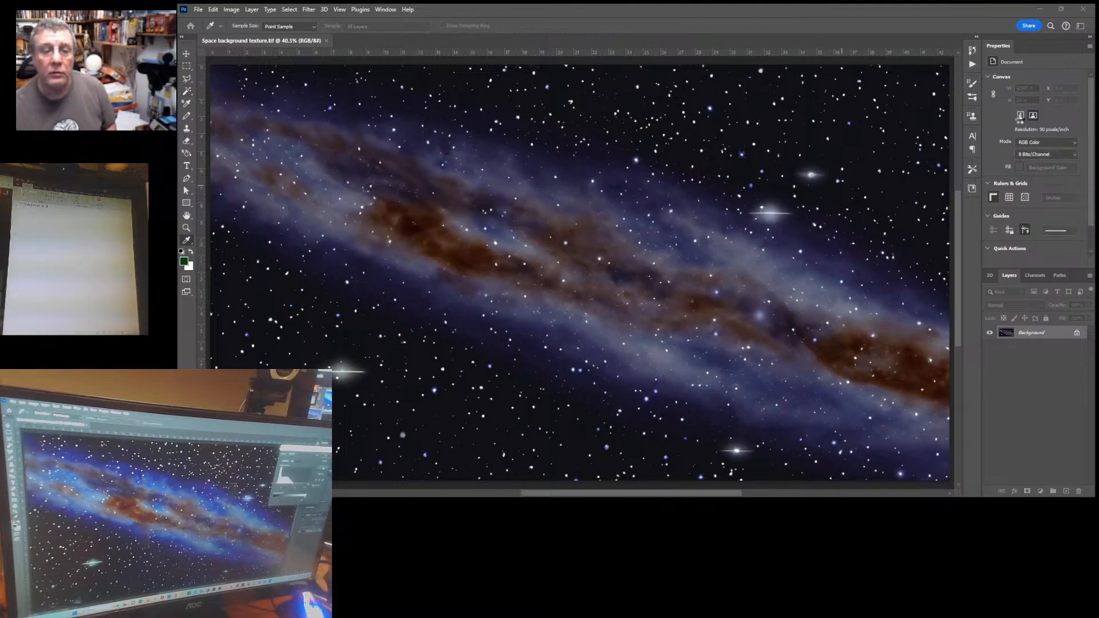
left_click(1020, 120)
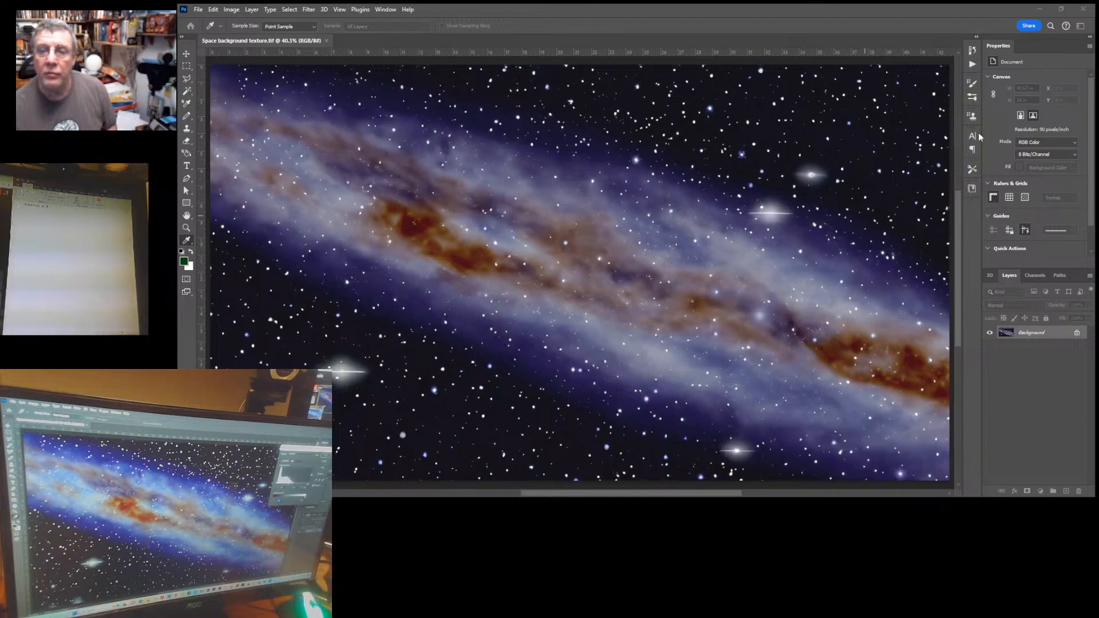
left_click(1014, 83)
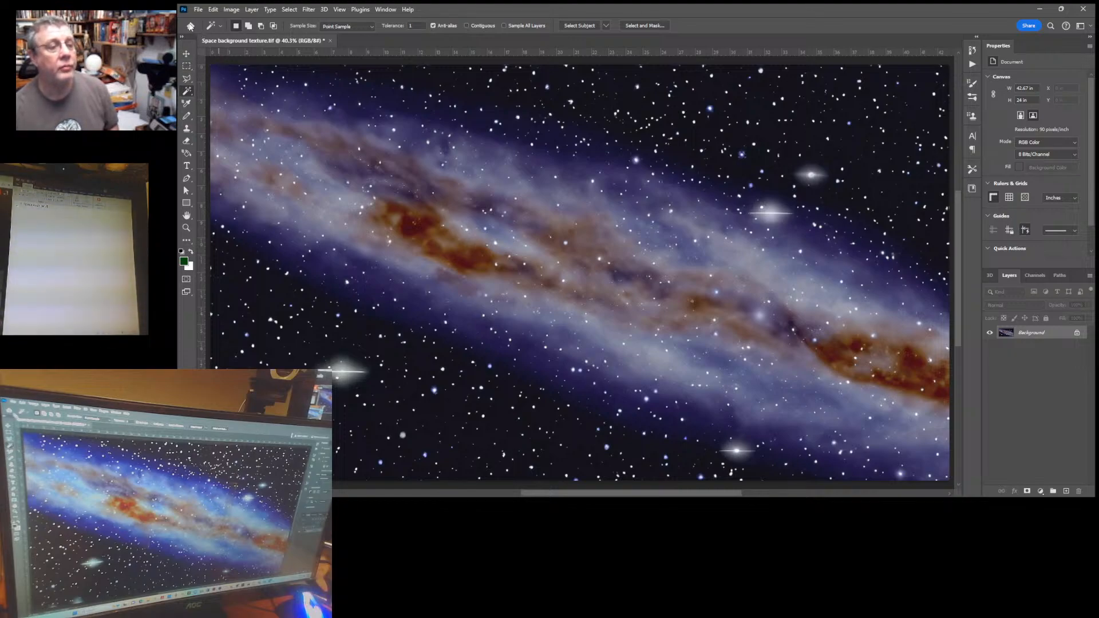
Reopen ball grid test 003.tif from the recent files and fit it to the window
left_click(190, 26)
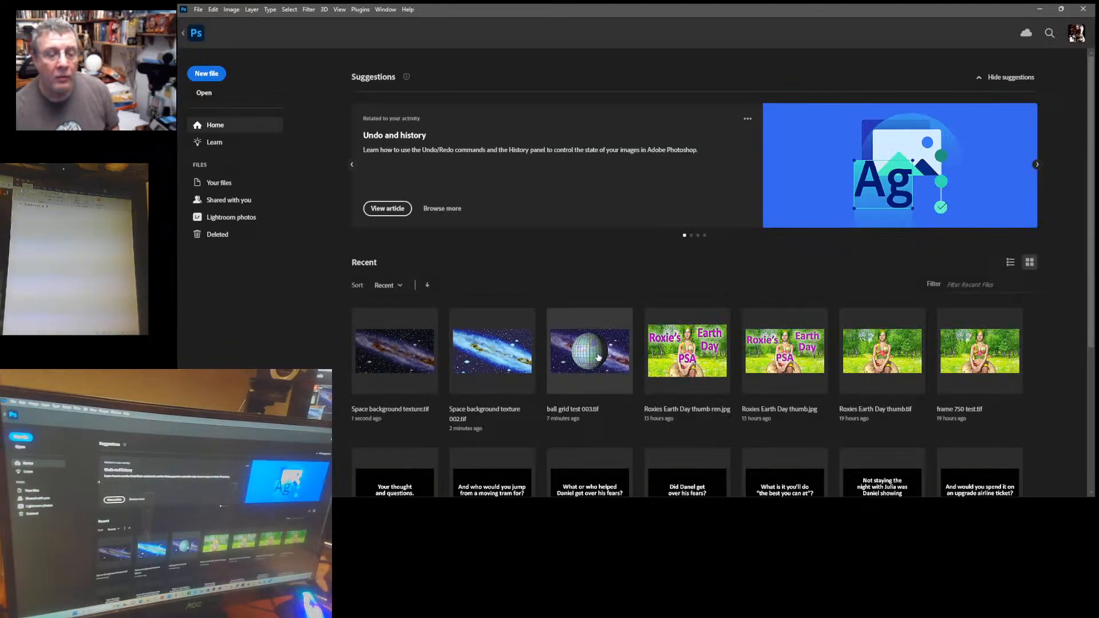
left_click(598, 358)
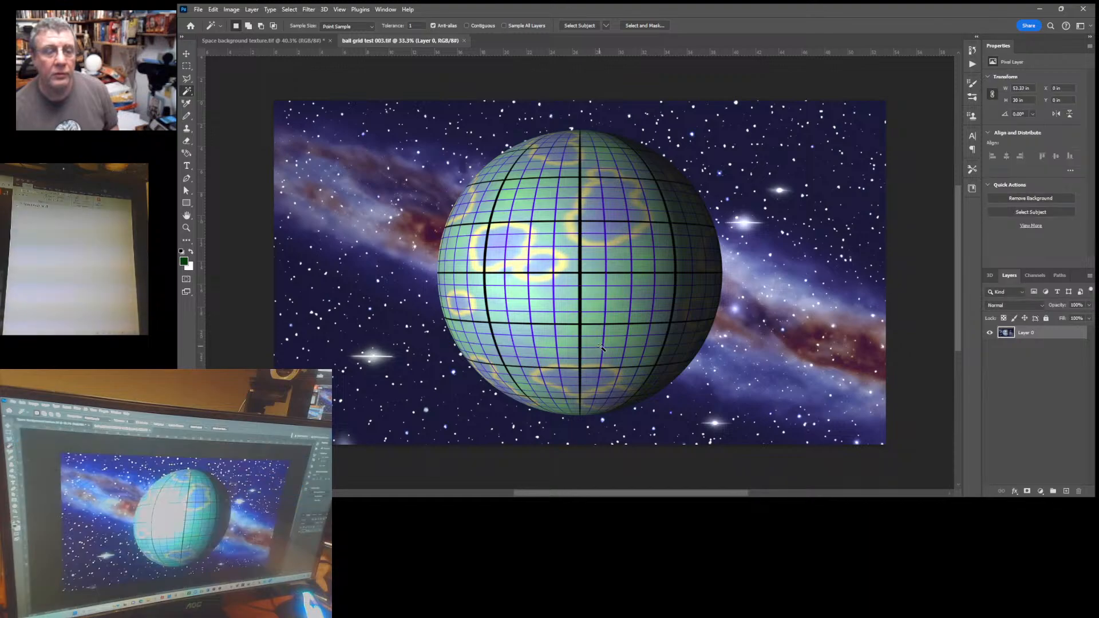
key("ctrl+0")
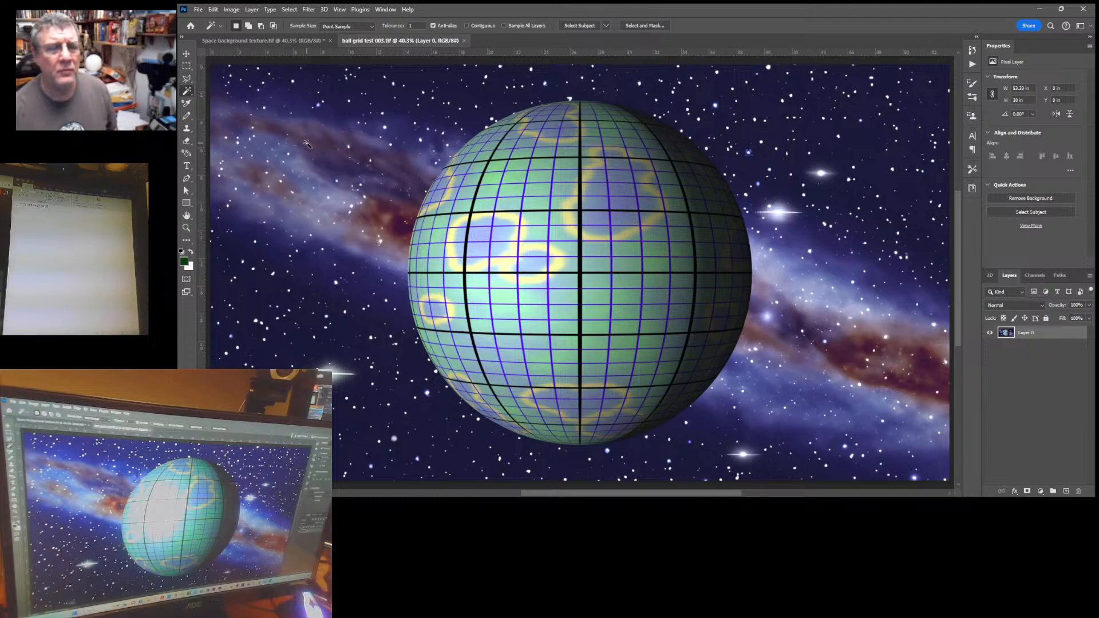
Compare the lightened space background texture with the ball grid test render, examining the galaxy's brightness and the sky's colour
left_click(293, 41)
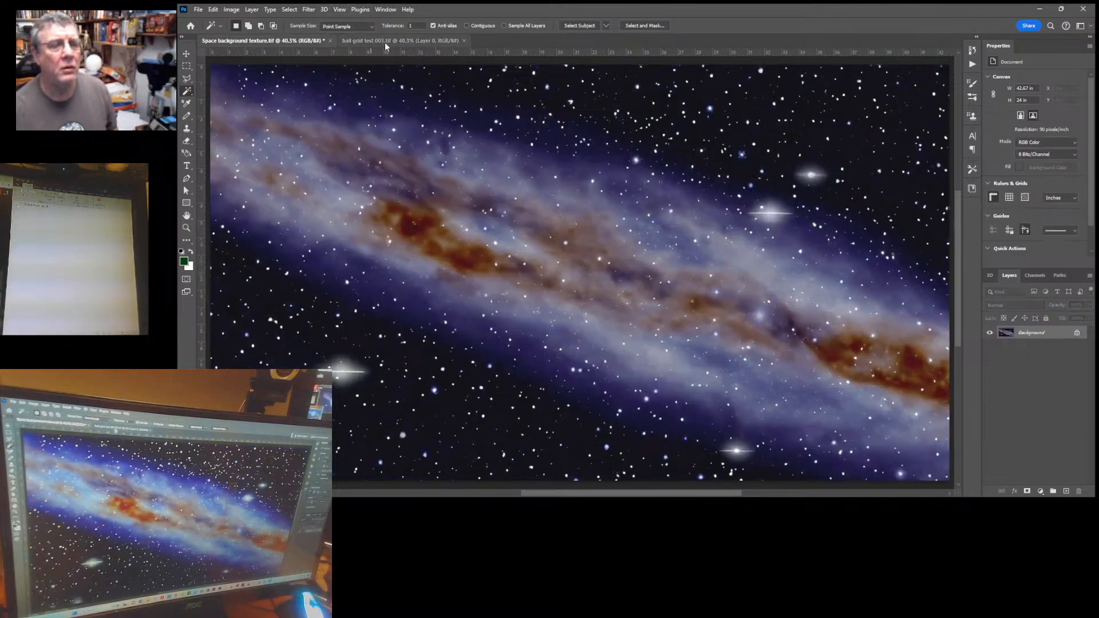
left_click(384, 42)
left_click(277, 41)
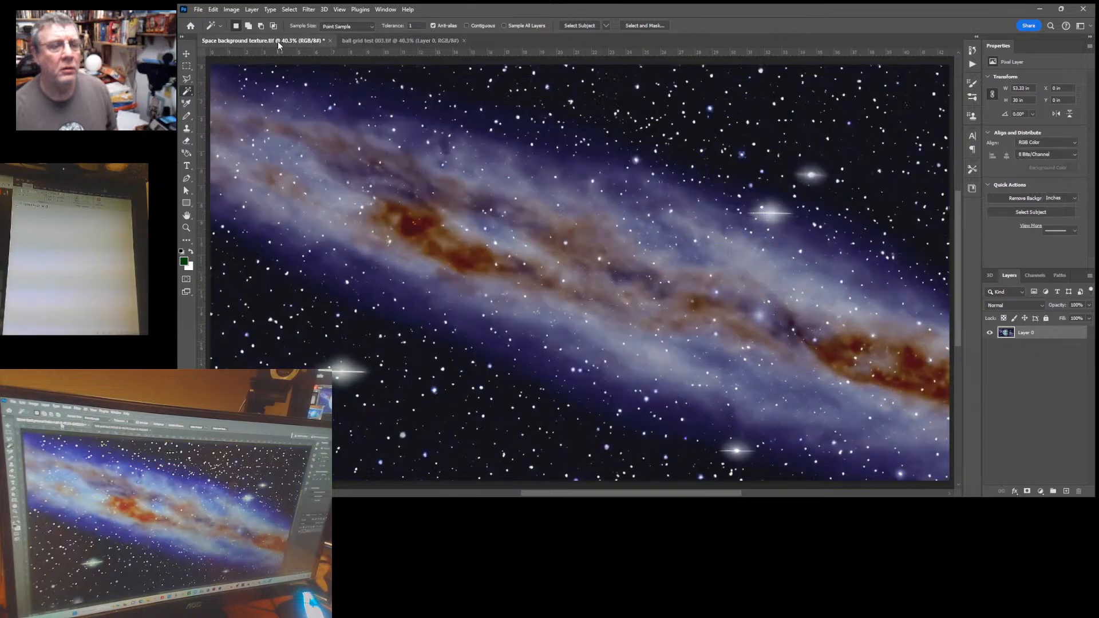
left_click(376, 39)
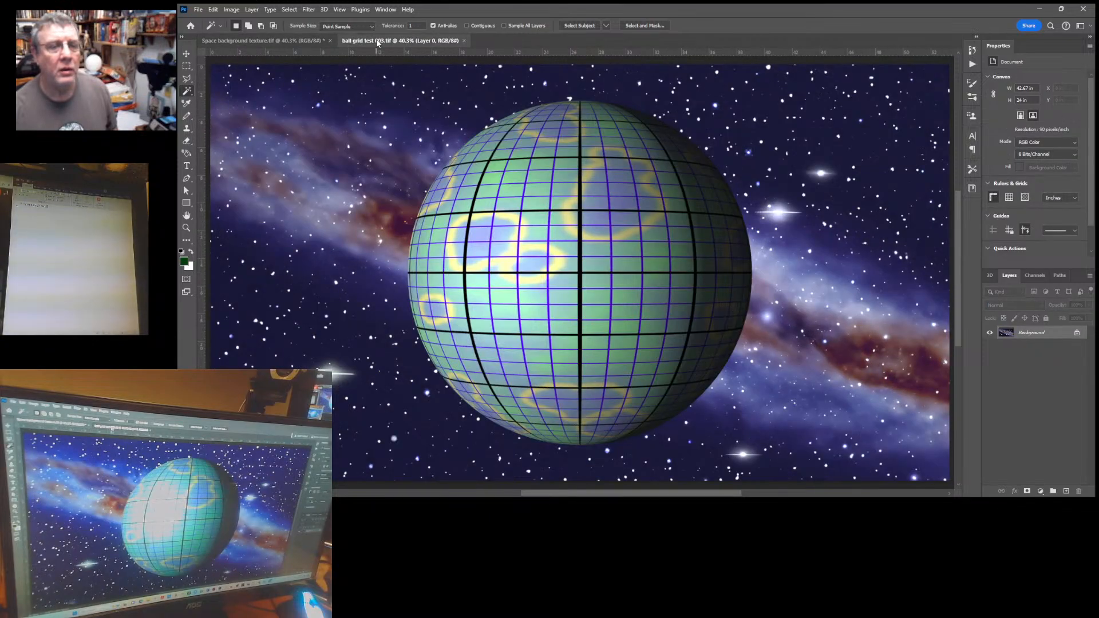
left_click(275, 43)
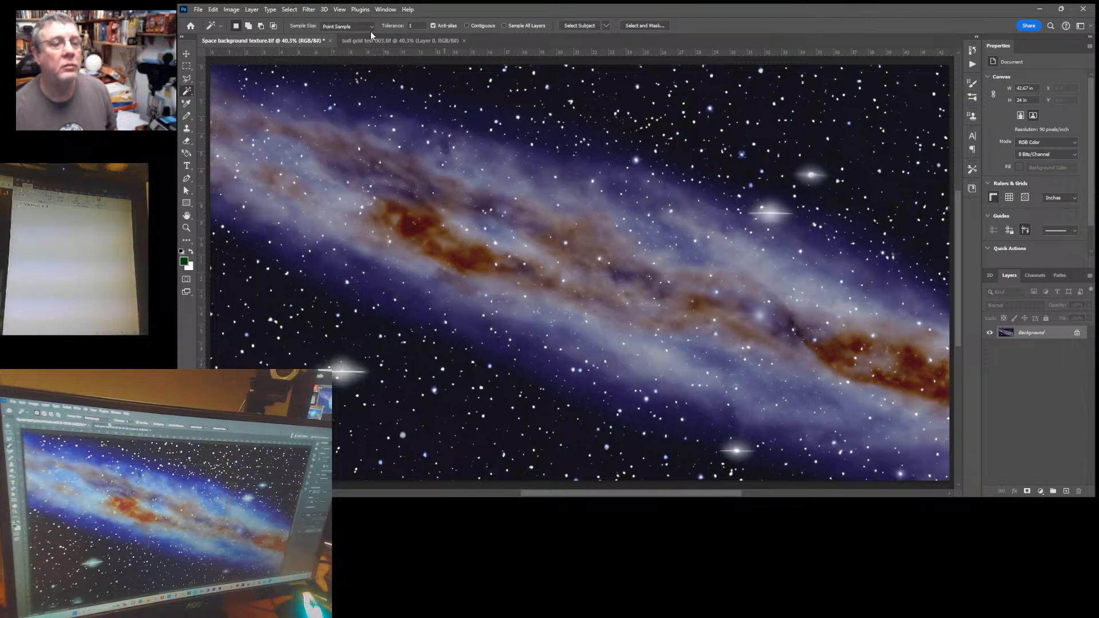
Select the dark sky of the space background with the Magic Wand at a tolerance of 64 and feather the selection
left_click(423, 24)
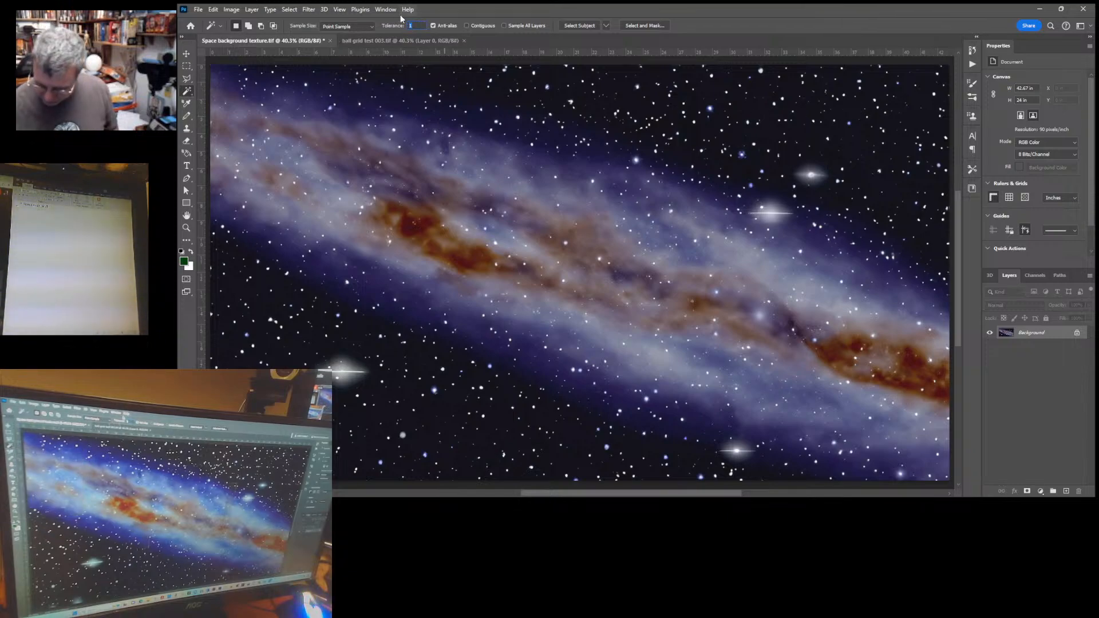
type("64")
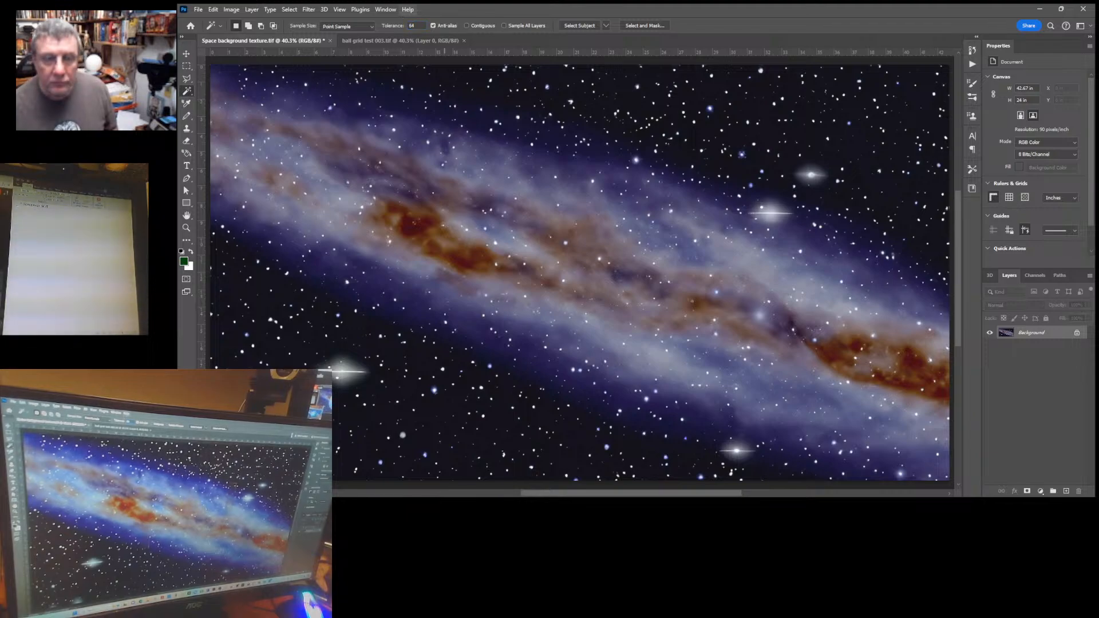
left_click(635, 105)
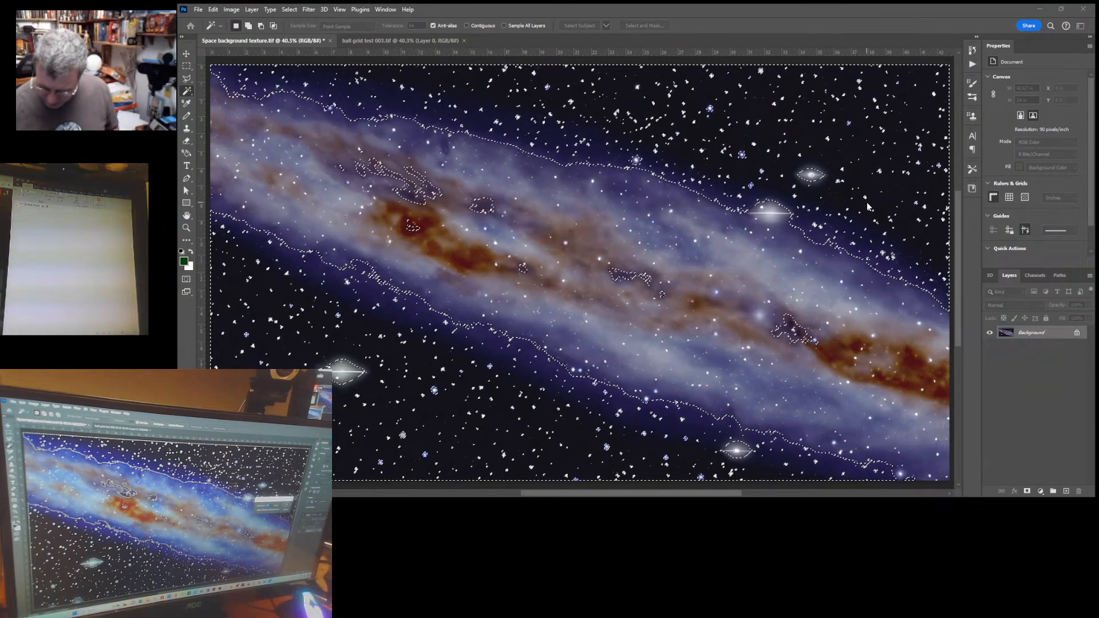
key("Return")
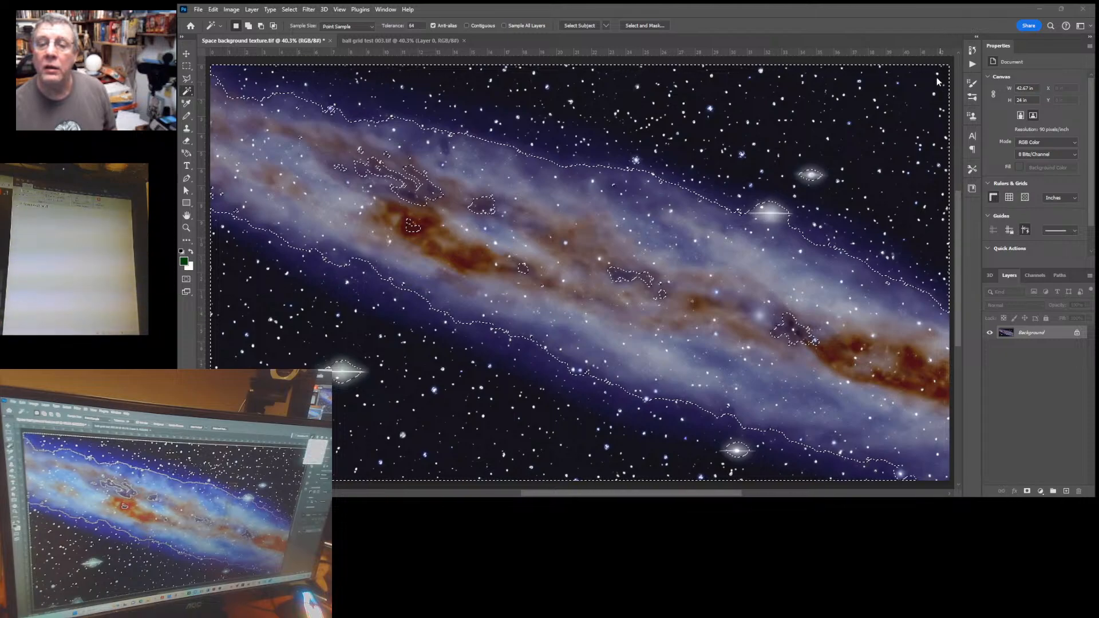
left_click(949, 87)
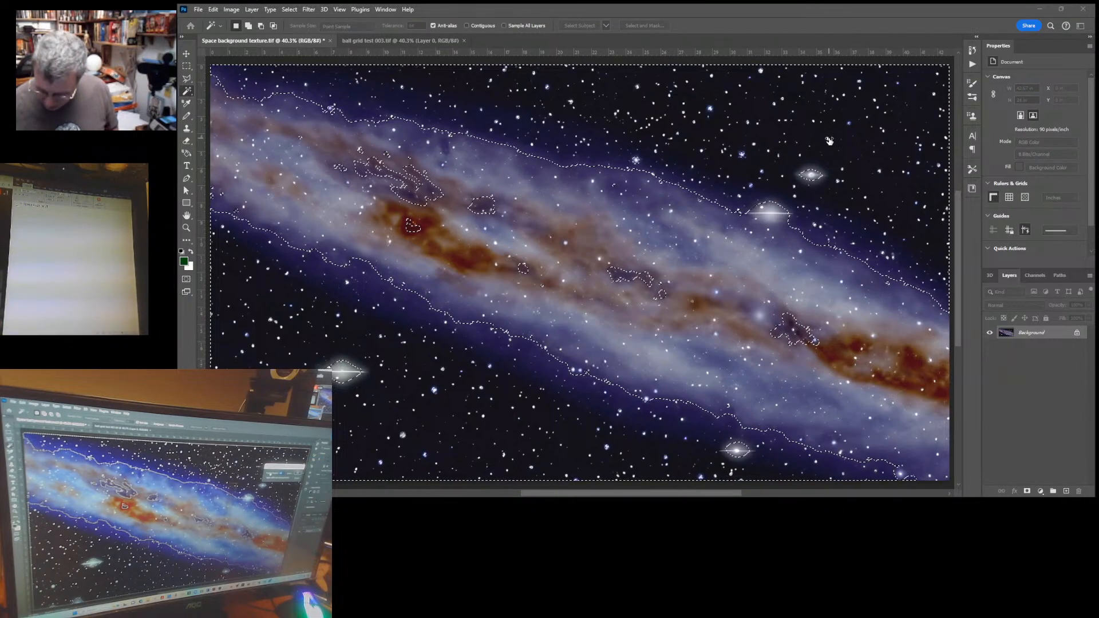
key("Return")
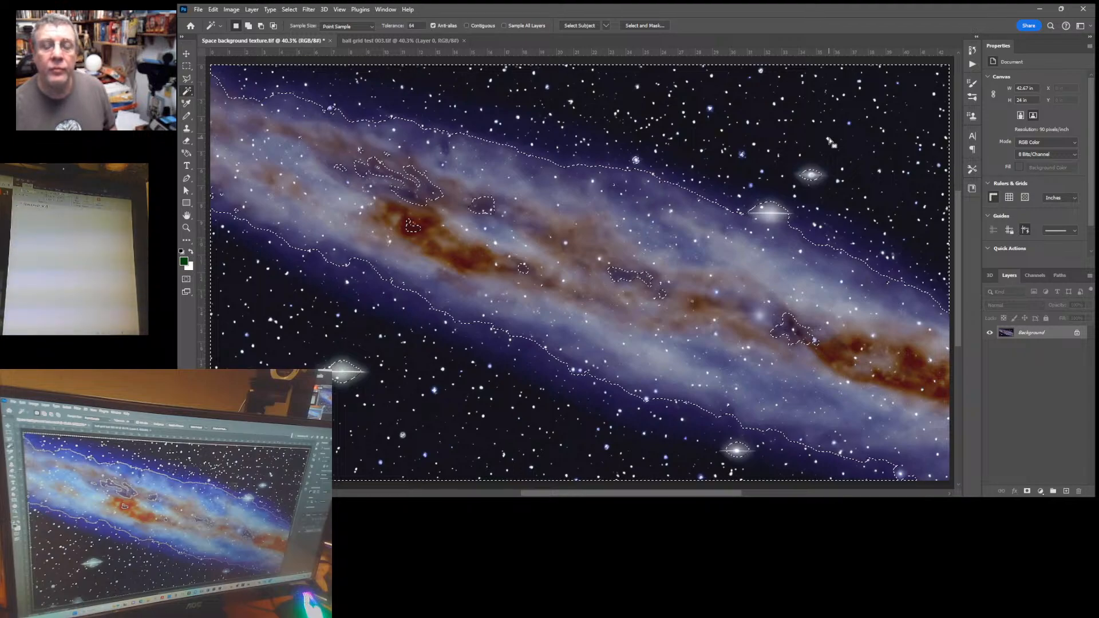
Use Color Balance to shift the selected dark sky strongly toward blue
left_click(232, 9)
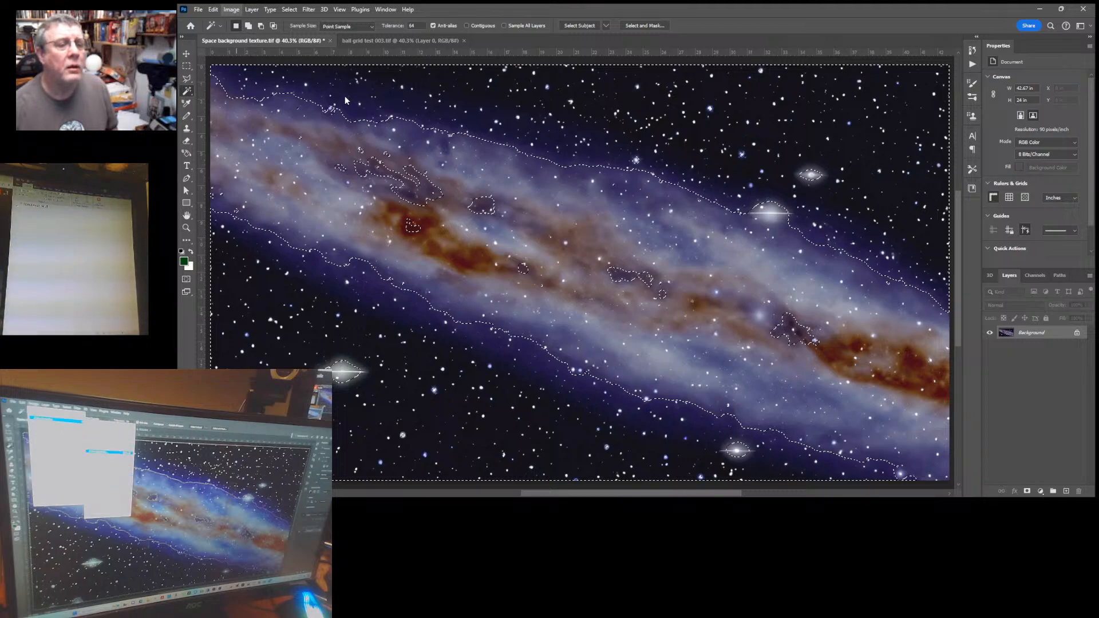
key("i")
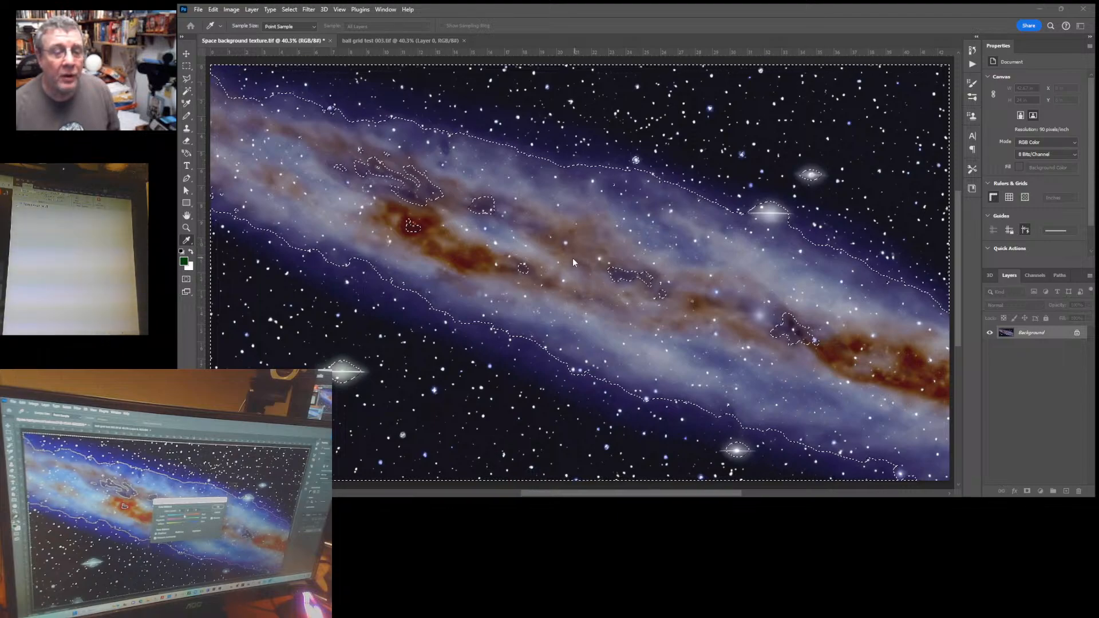
mouse_move(566, 260)
left_mouse_down()
mouse_move(550, 261)
mouse_move(577, 259)
mouse_move(558, 260)
left_mouse_up()
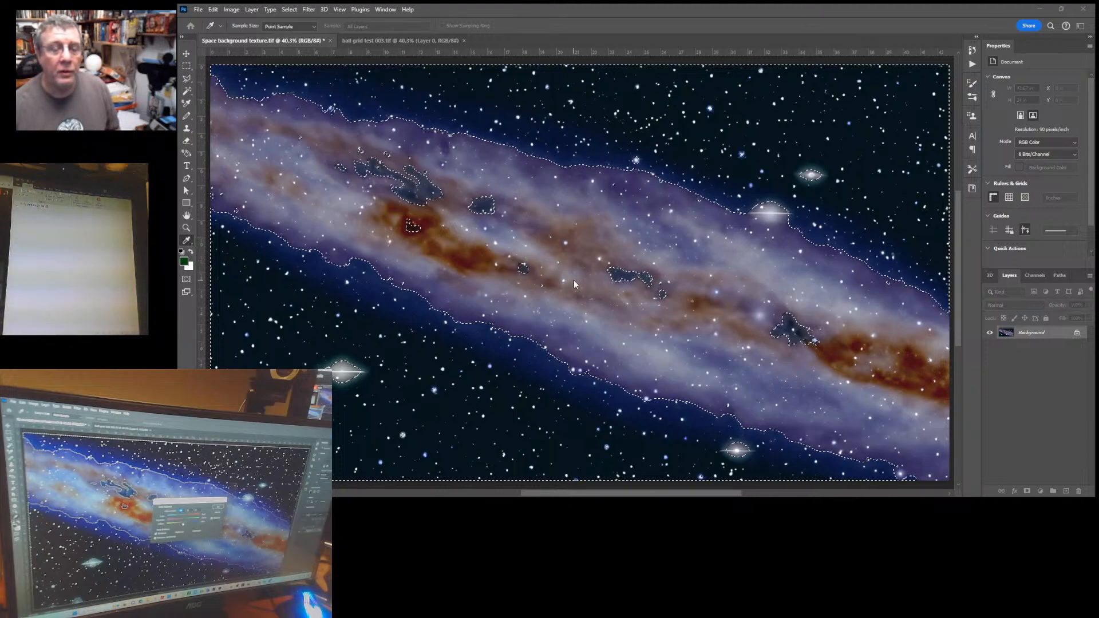
left_click_drag(574, 280, 676, 275)
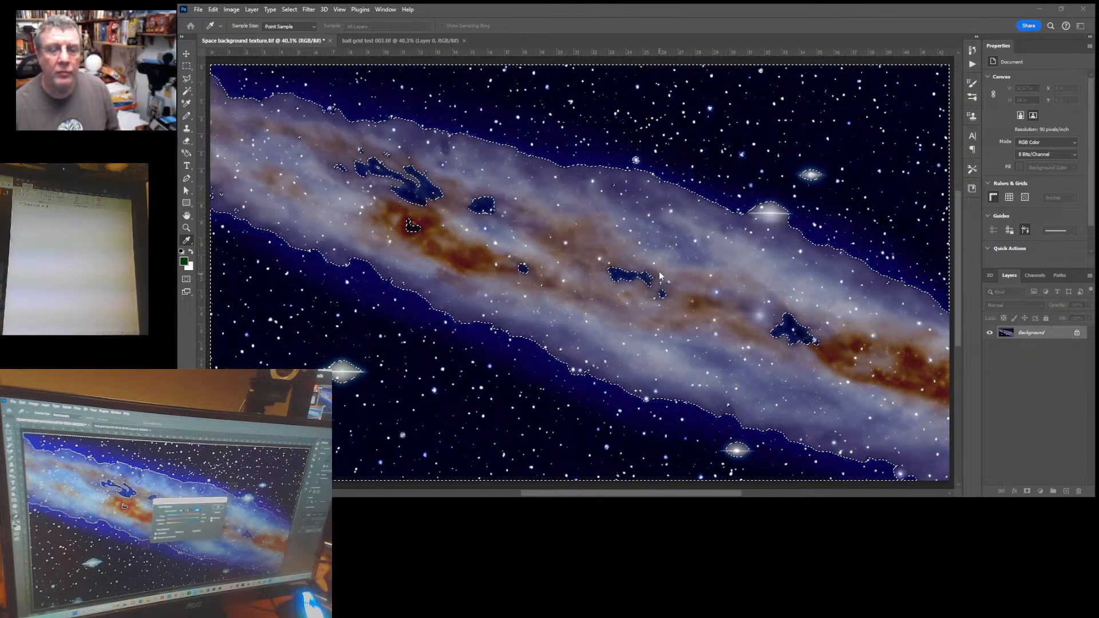
Check the sky's colour shift in the before-and-after preview, apply the adjustment and deselect the sky
key("p")
key("p")
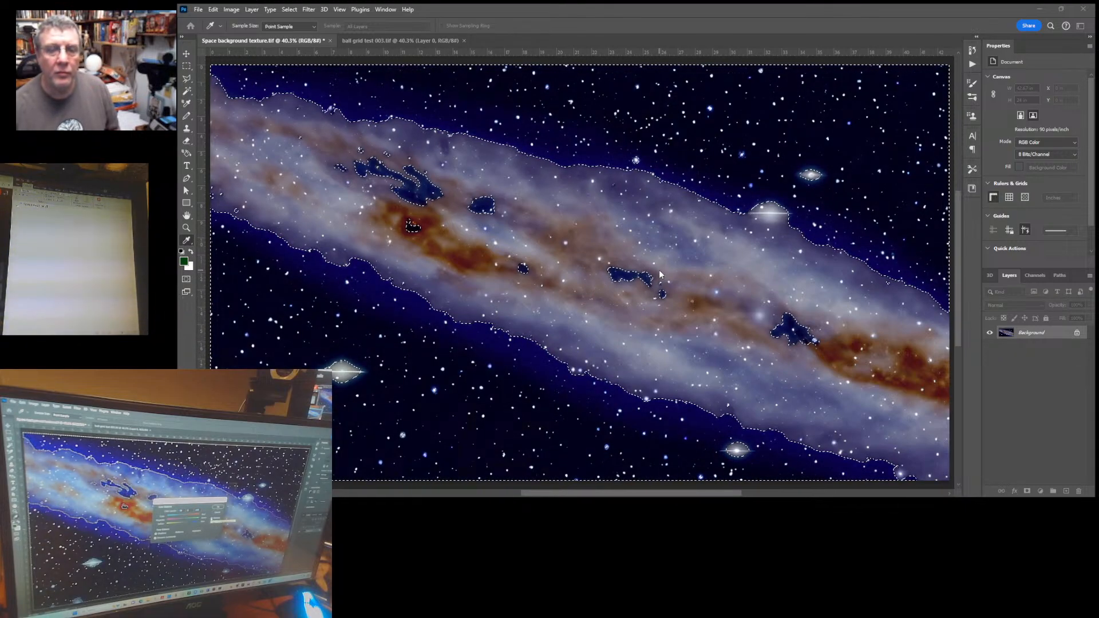
key("p")
key("p")
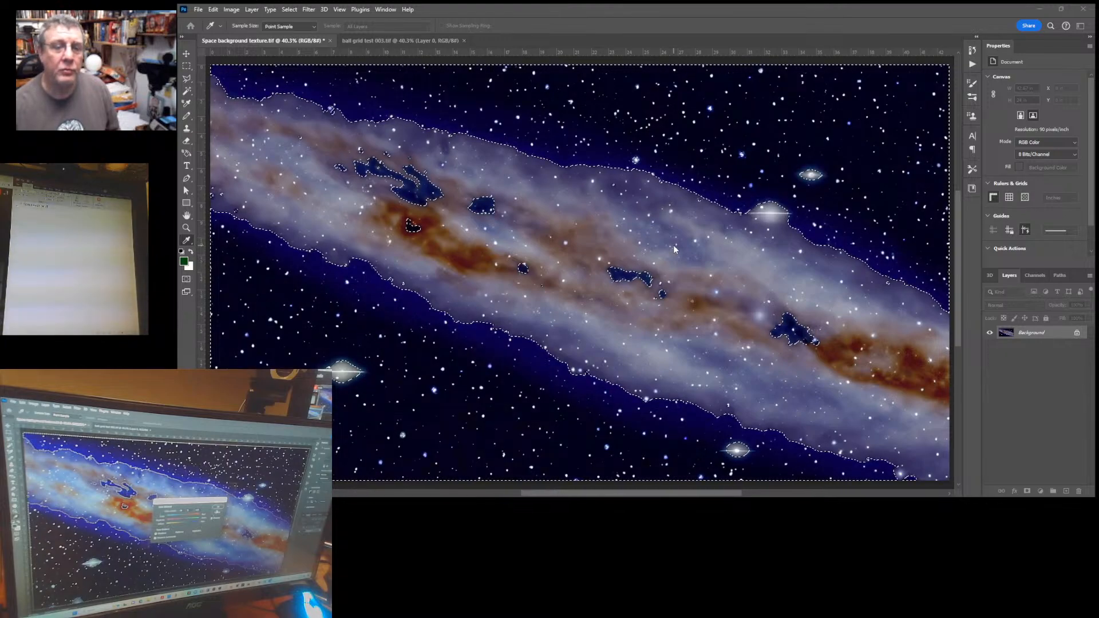
key("Return")
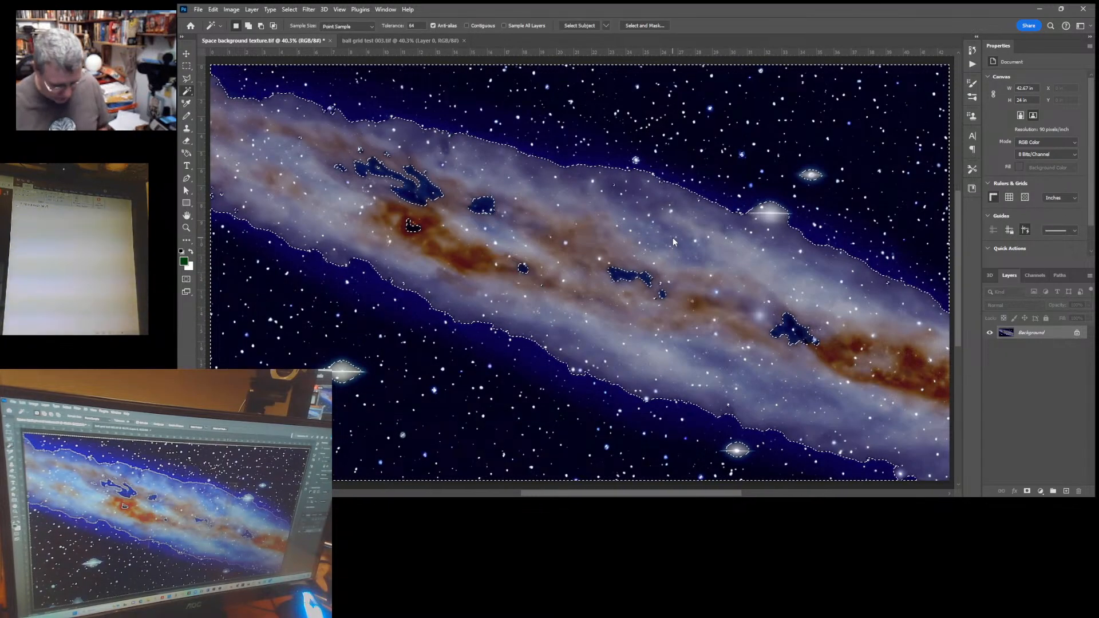
key("ctrl+d")
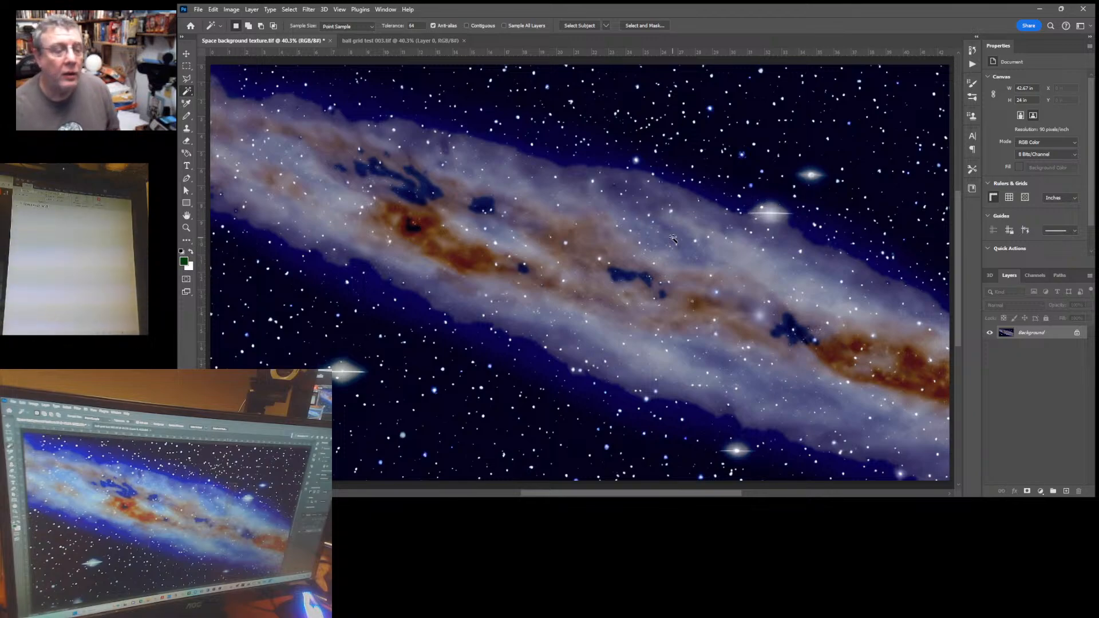
Compare the texture with its blue-tinted sky against the ball grid test render, examining how closely the sky colours match
left_click(376, 40)
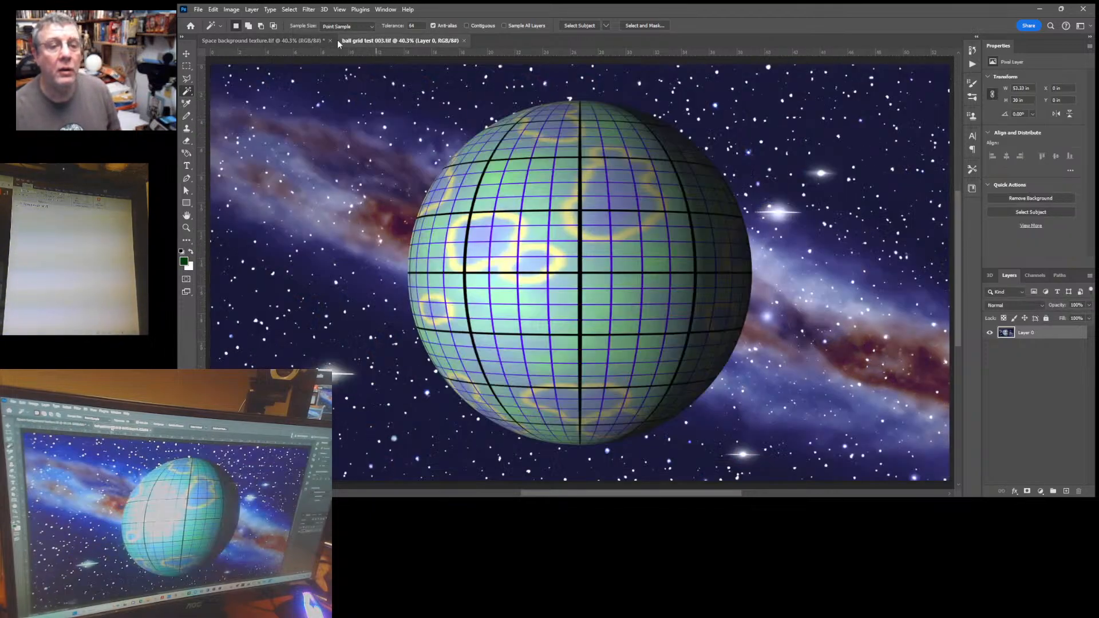
left_click(291, 40)
left_click(372, 41)
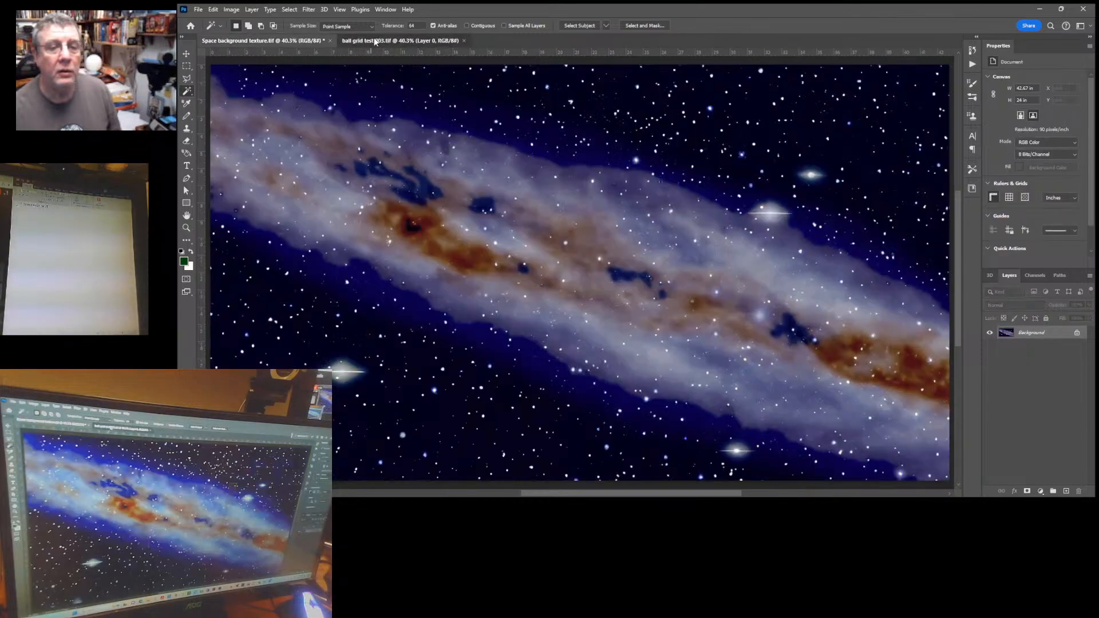
left_click(280, 42)
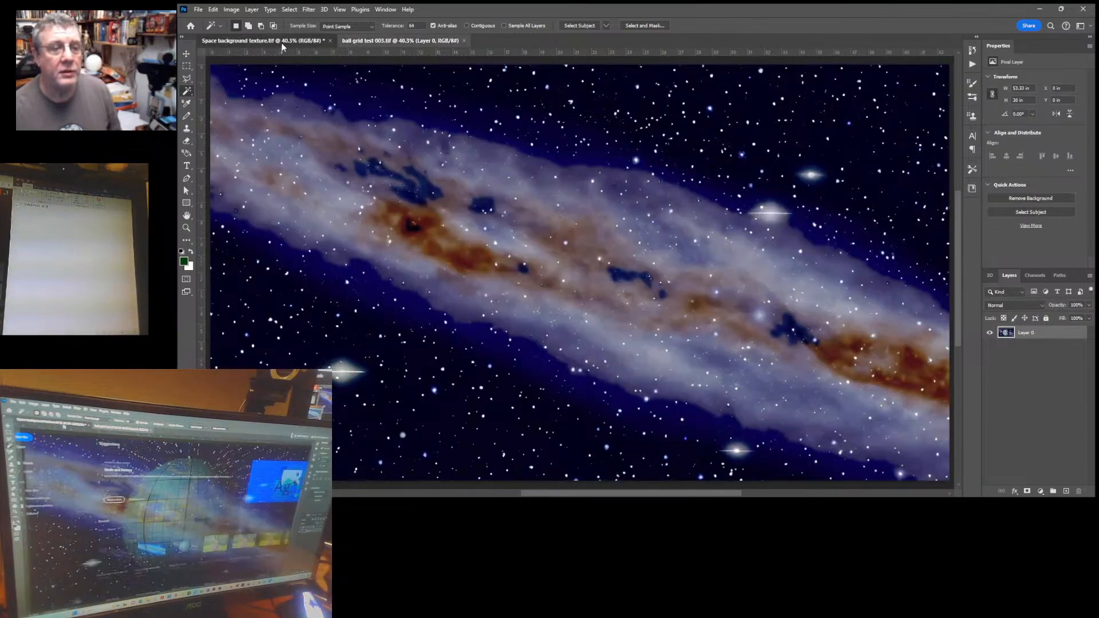
Compare the blue-tinted space texture with the ball grid test 003 render once more and close the test render
left_click(387, 40)
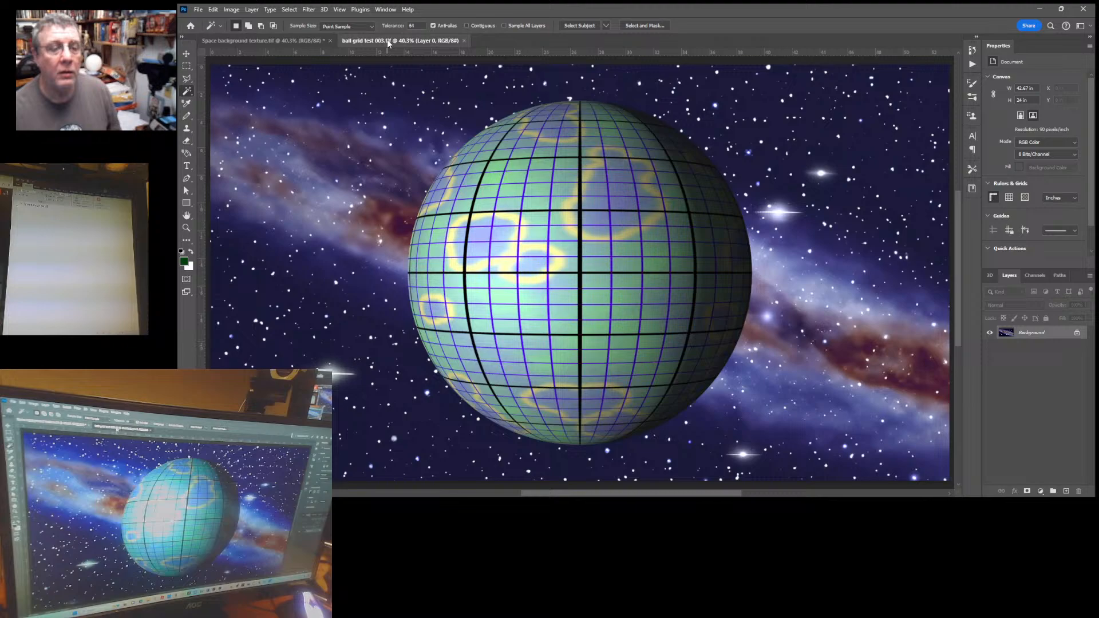
left_click(290, 42)
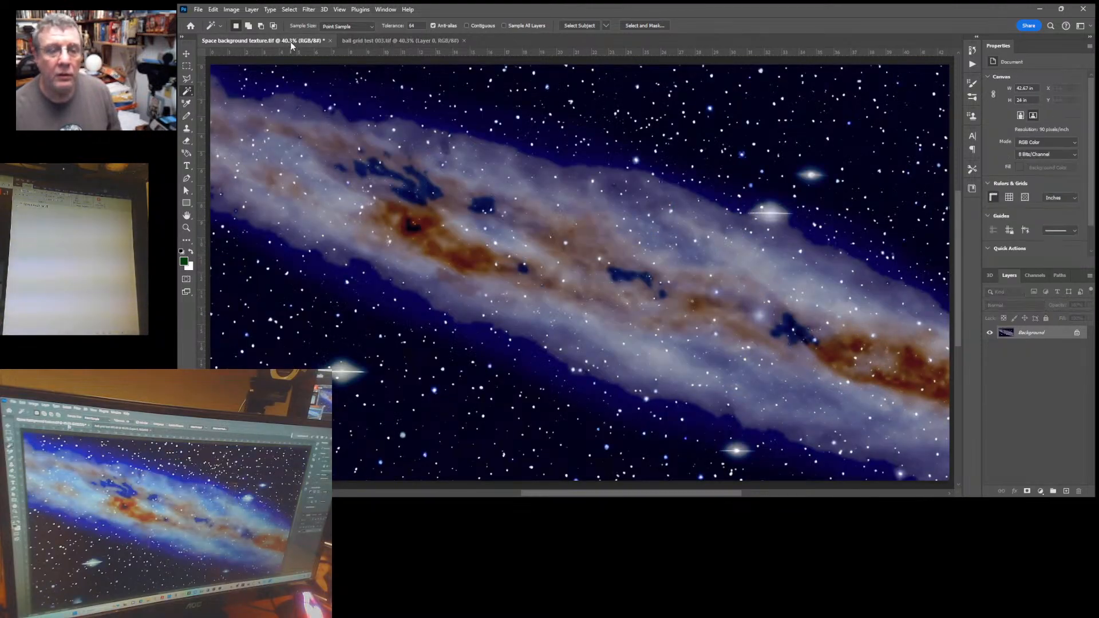
left_click(358, 43)
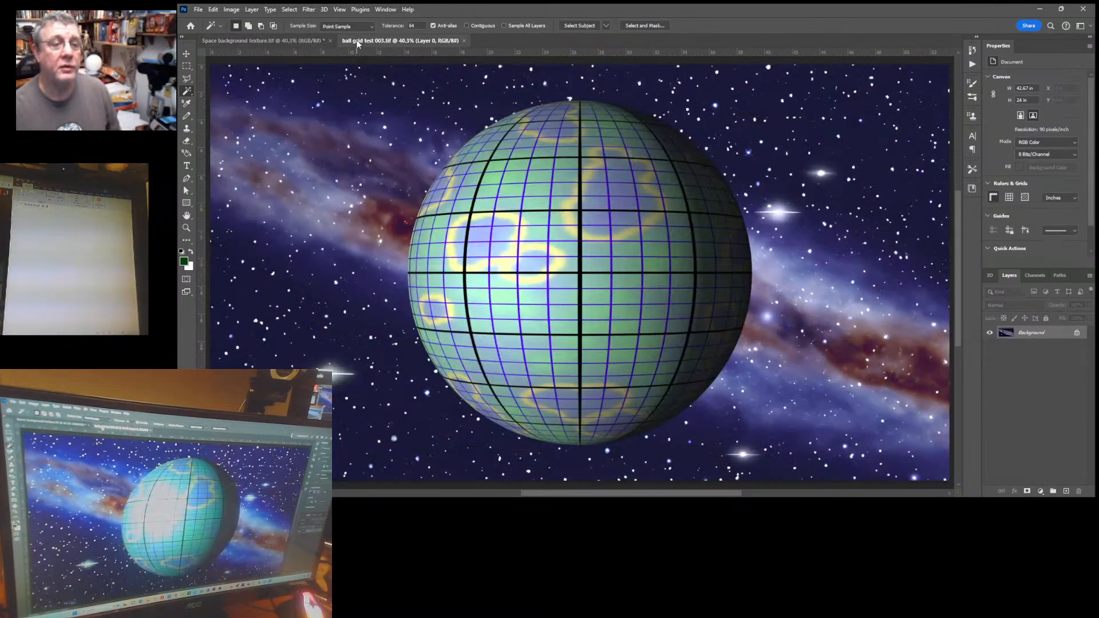
left_click(465, 40)
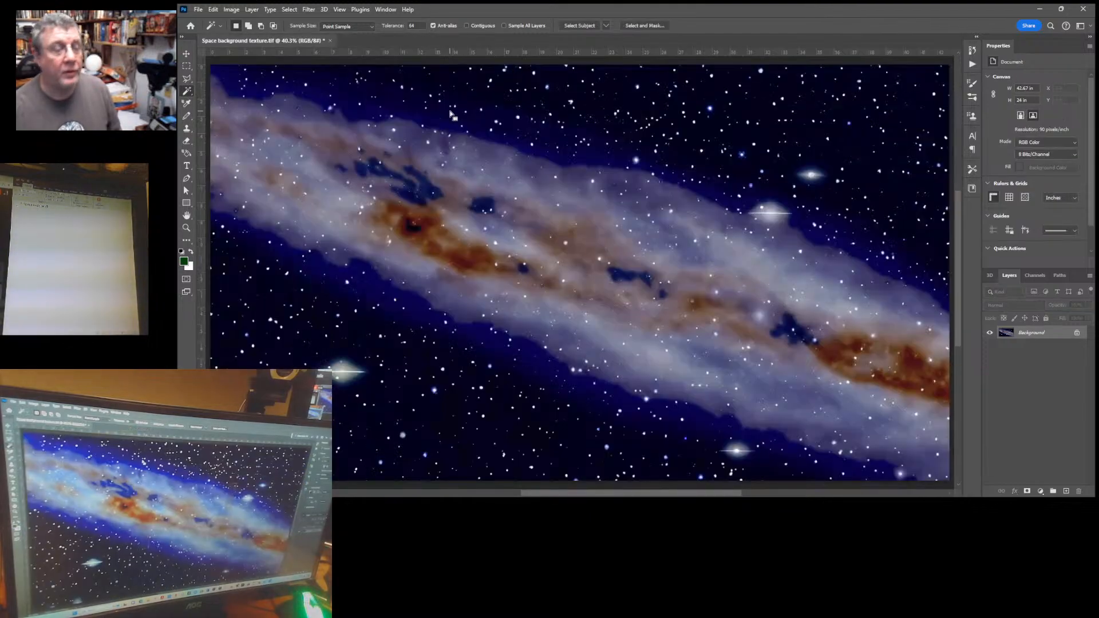
Save the blue-tinted texture as a new TIFF version named Space background texture 003 and close it
left_click(198, 9)
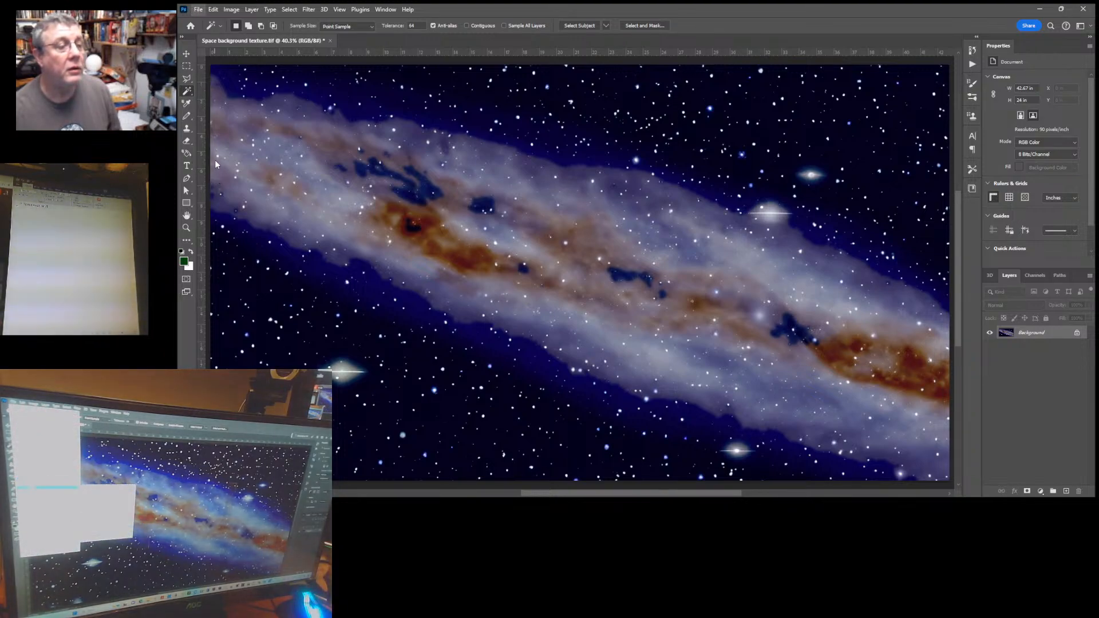
left_click(213, 128)
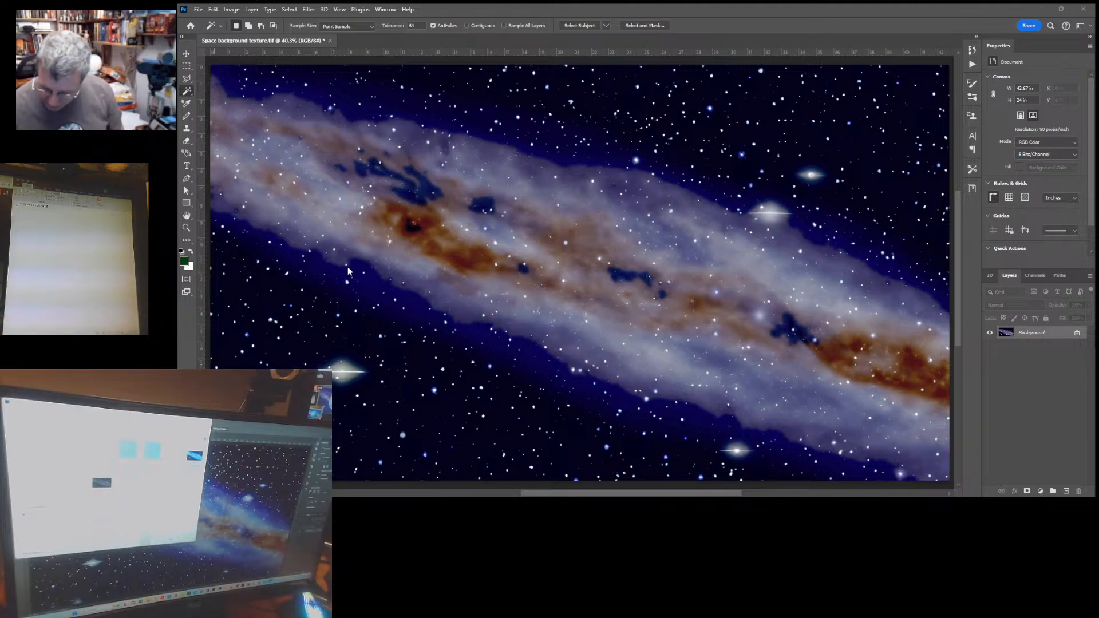
key("Return")
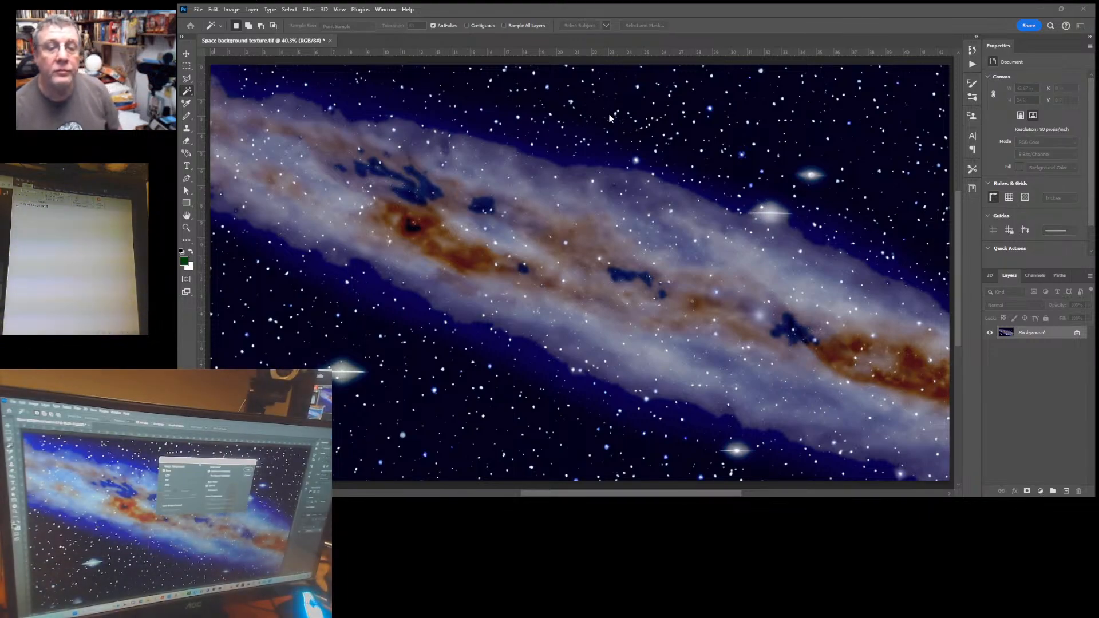
key("Return")
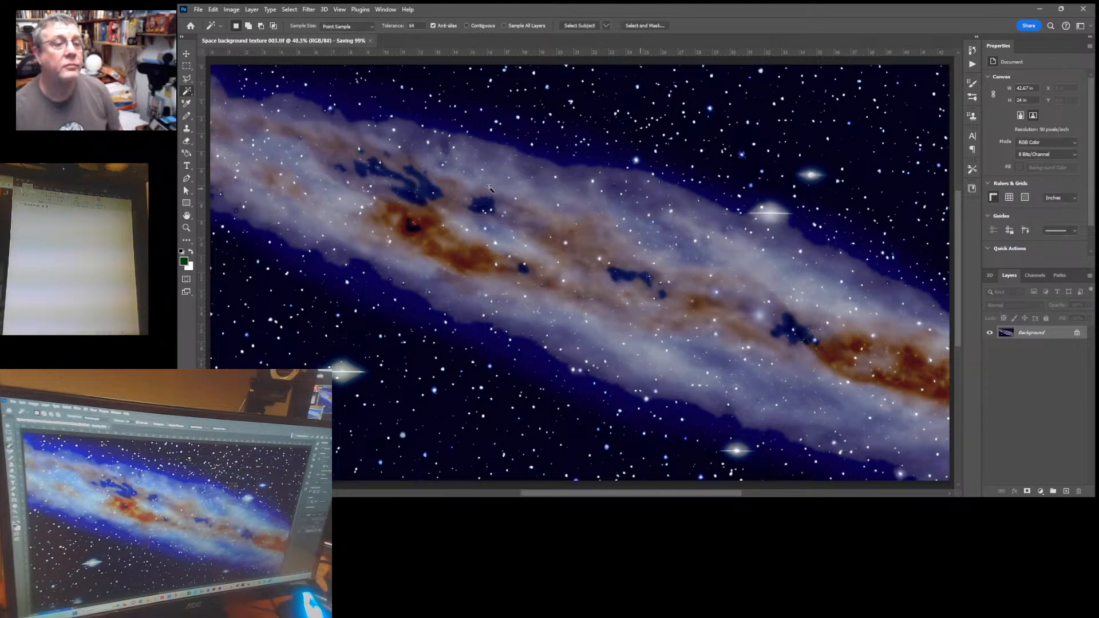
left_click(336, 40)
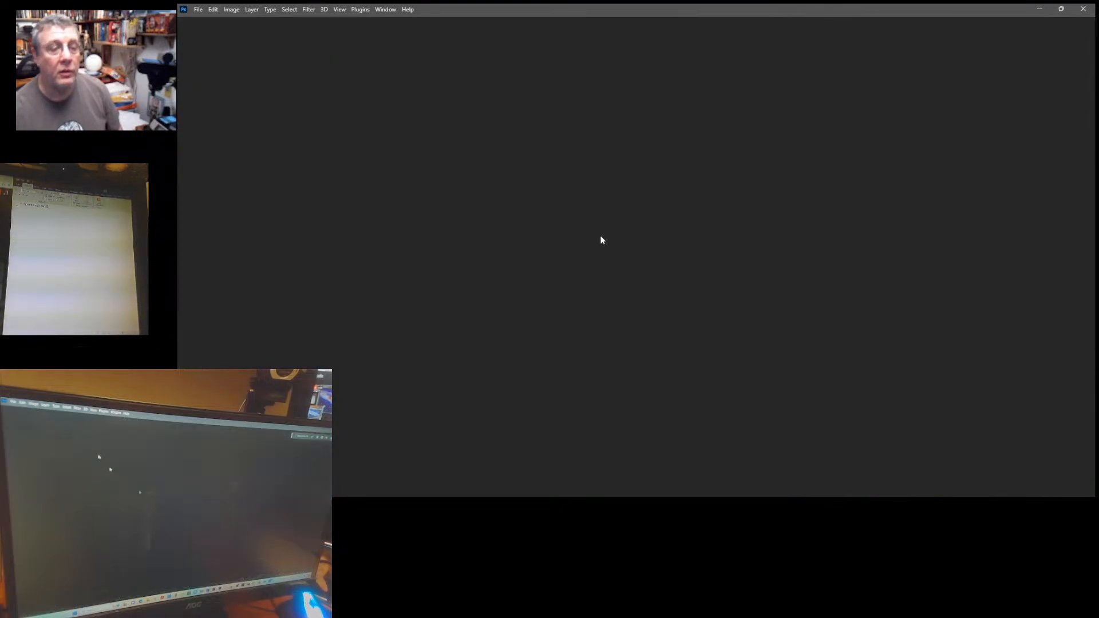
Switch to the Poser planet scene, select the Dolly Camera and render its view with the new space texture on the backdrop plane
left_click(230, 587)
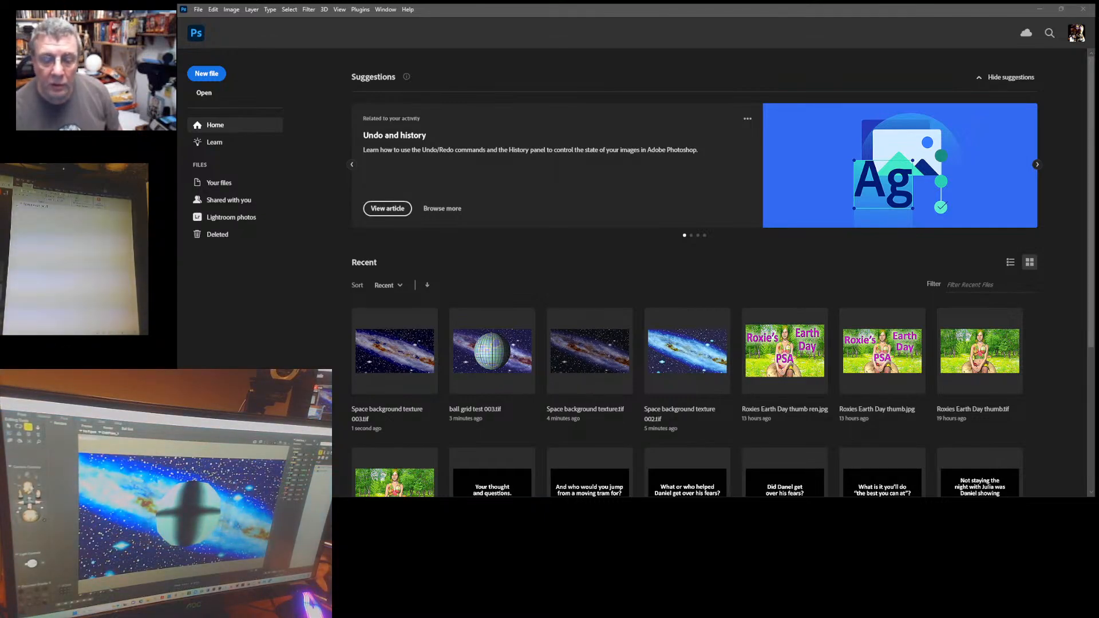
key("alt+Tab")
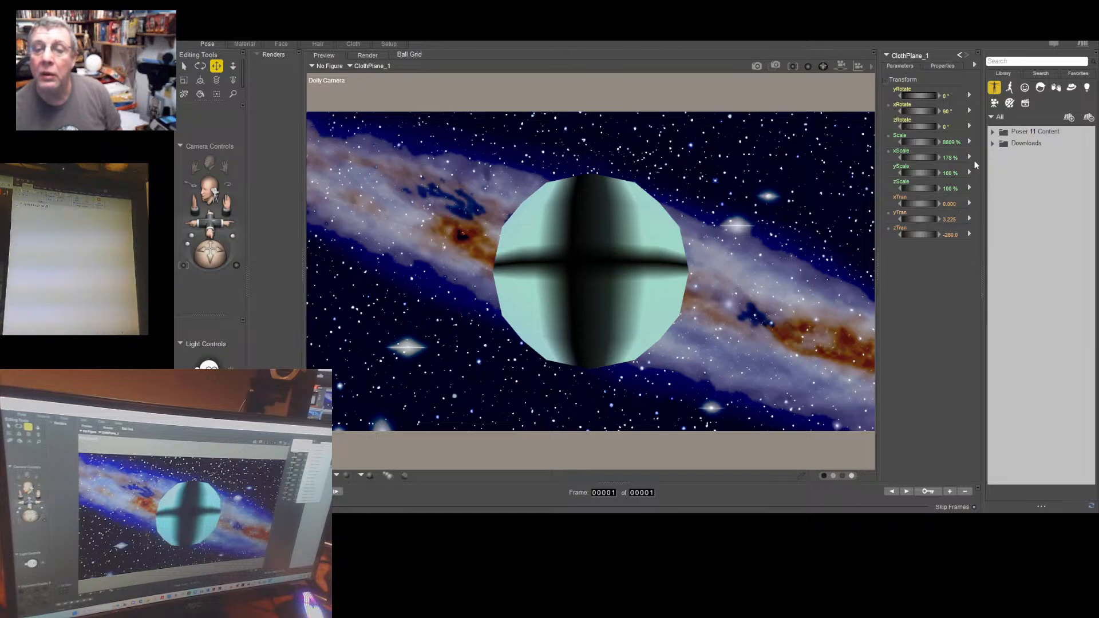
left_click(994, 106)
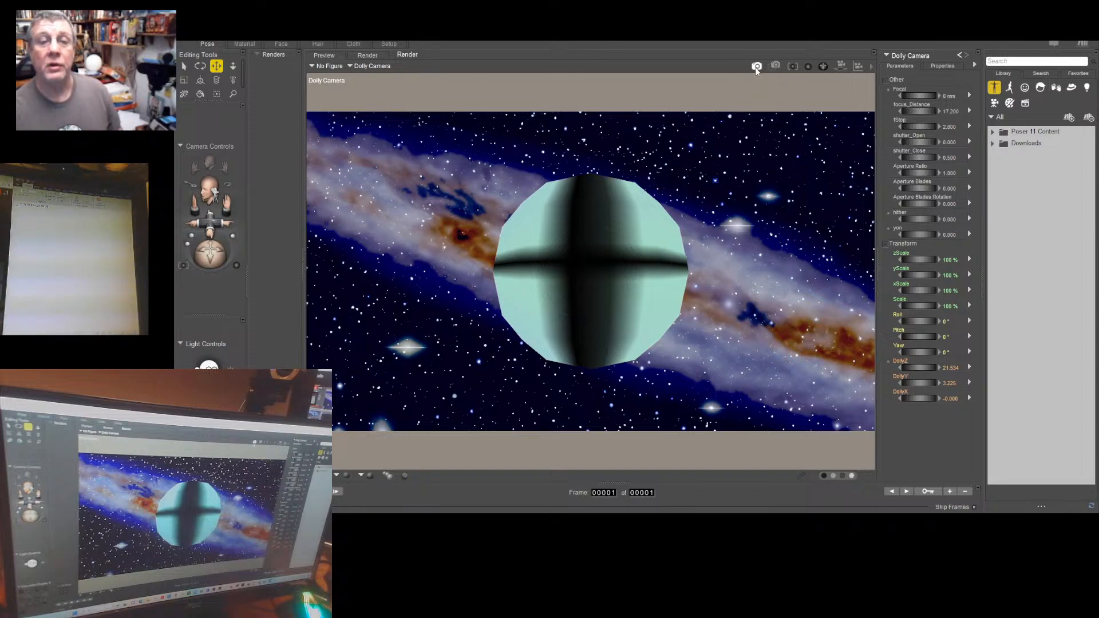
left_click(756, 66)
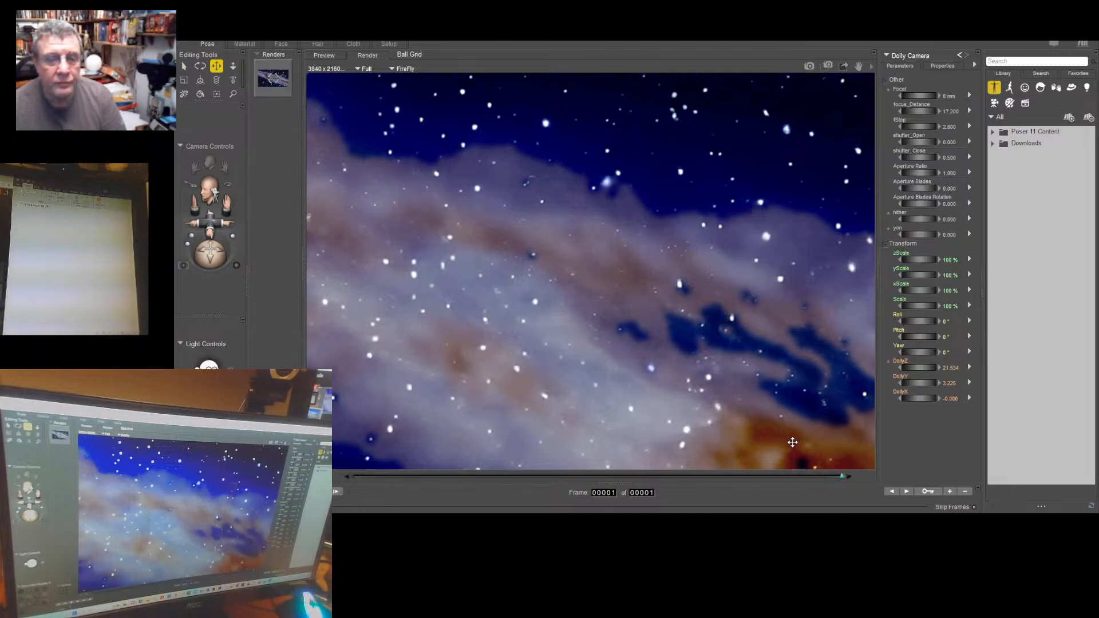
Examine the full-size render across the nebula and the sphere, and return to the scene preview
left_click_drag(792, 442, 596, 311)
left_click_drag(789, 390, 755, 358)
left_click_drag(750, 377, 454, 281)
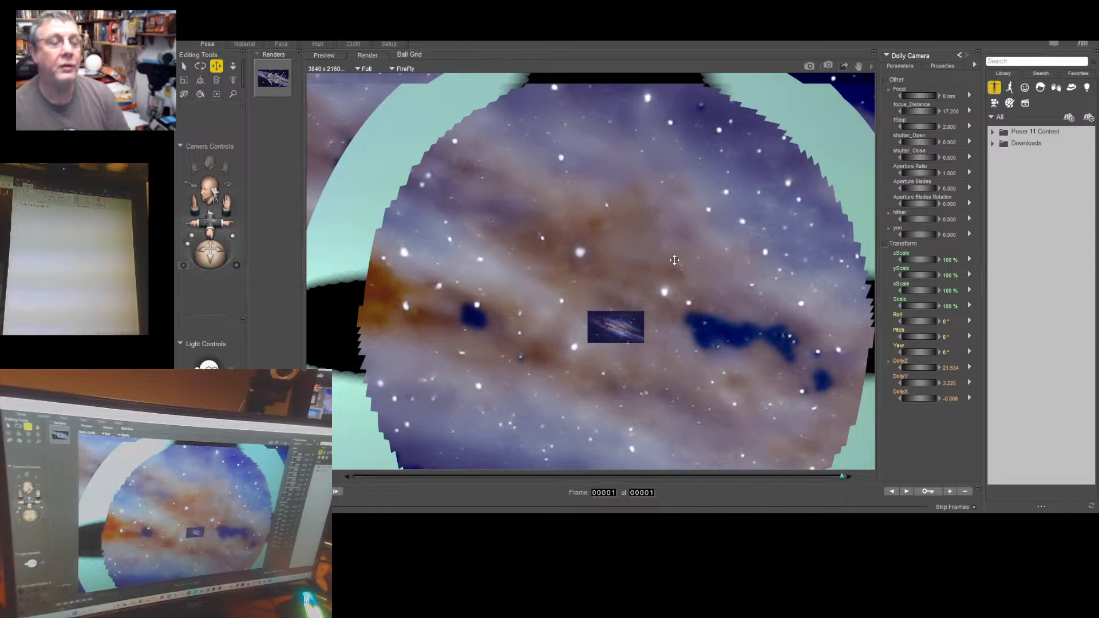
left_click(322, 55)
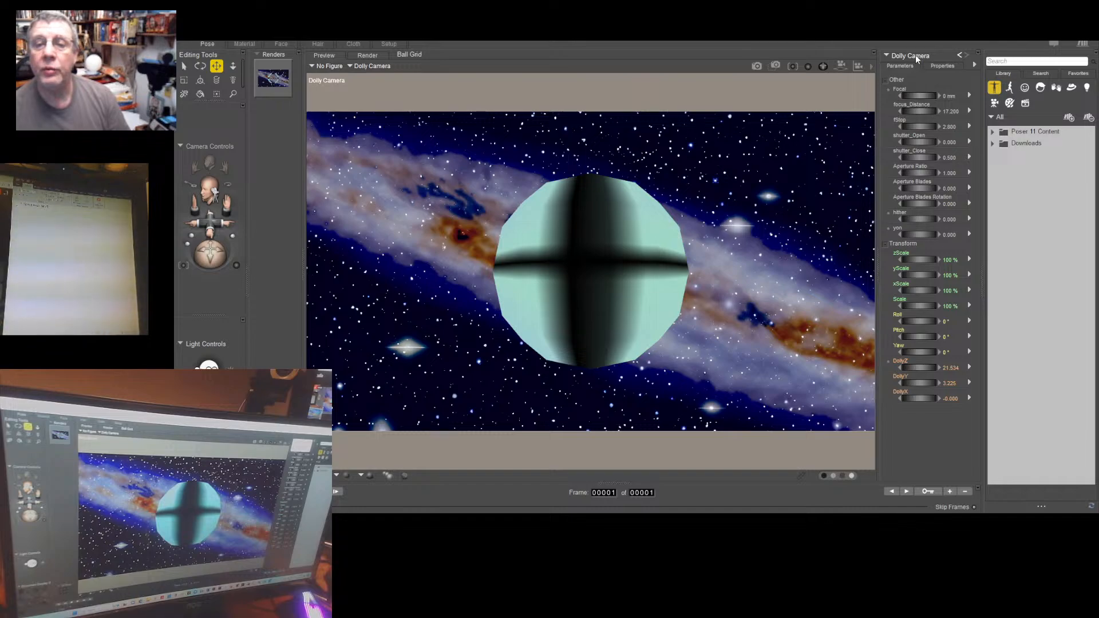
Try a focal length of 5 mm on the Dolly Camera and undo the change
left_click(980, 71)
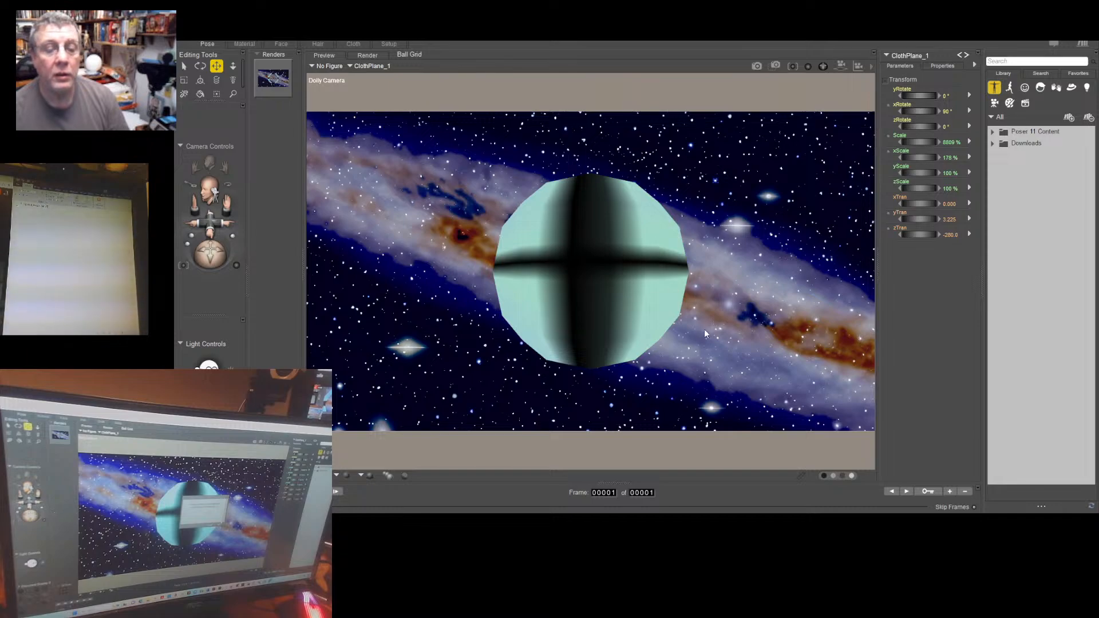
left_click(686, 318)
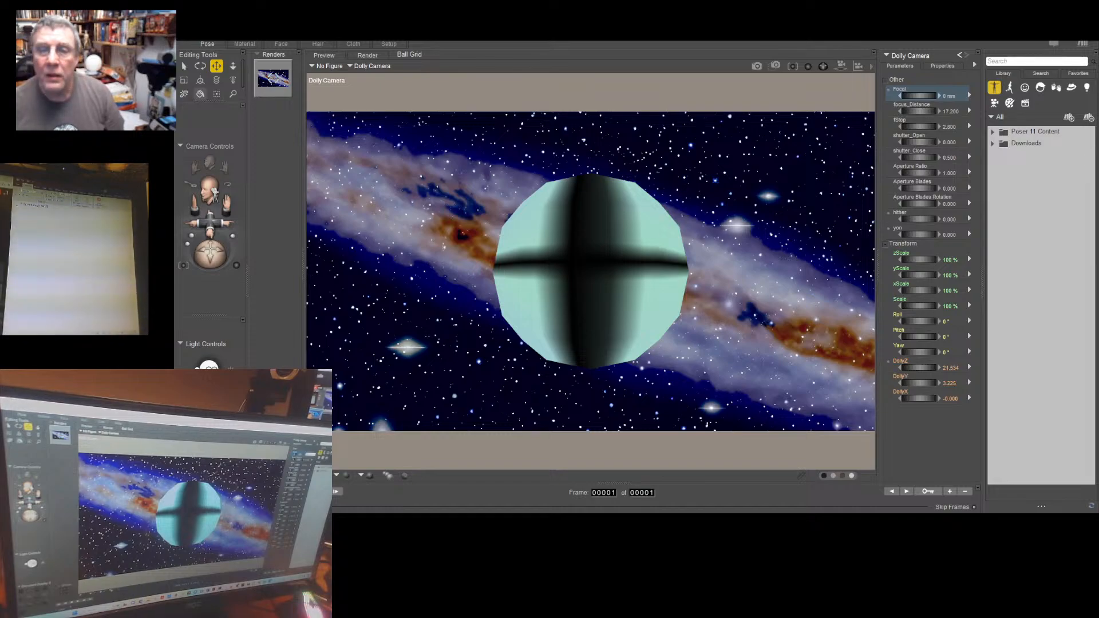
key("Return")
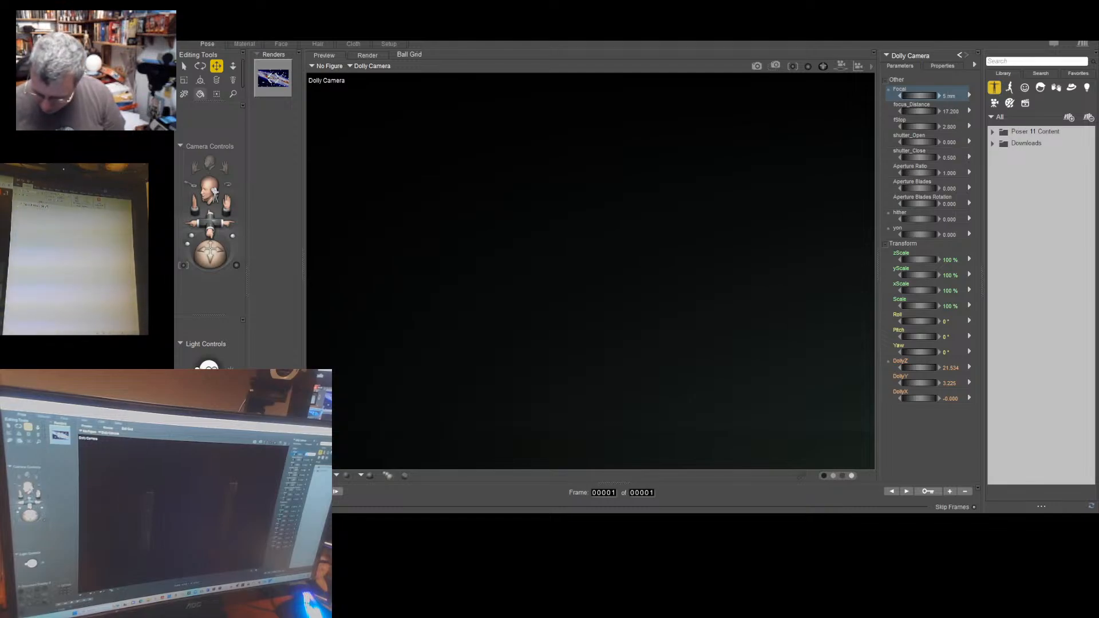
key("ctrl+z")
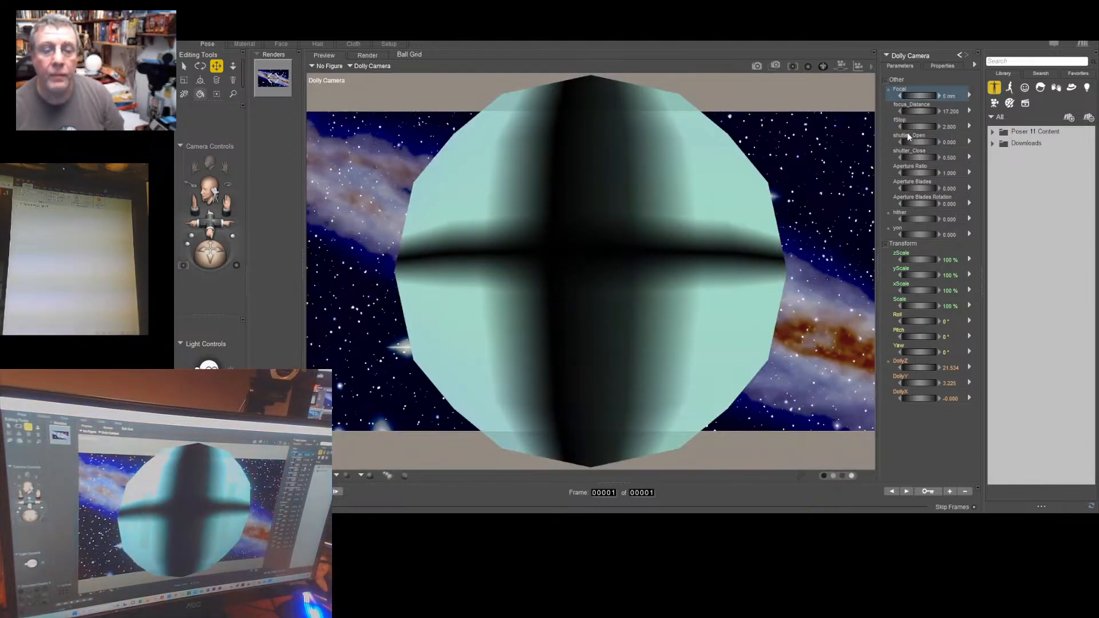
Move the Dolly Camera to a DollyZ of about 21.612, try 21.000 and undo that last value
left_click(914, 367)
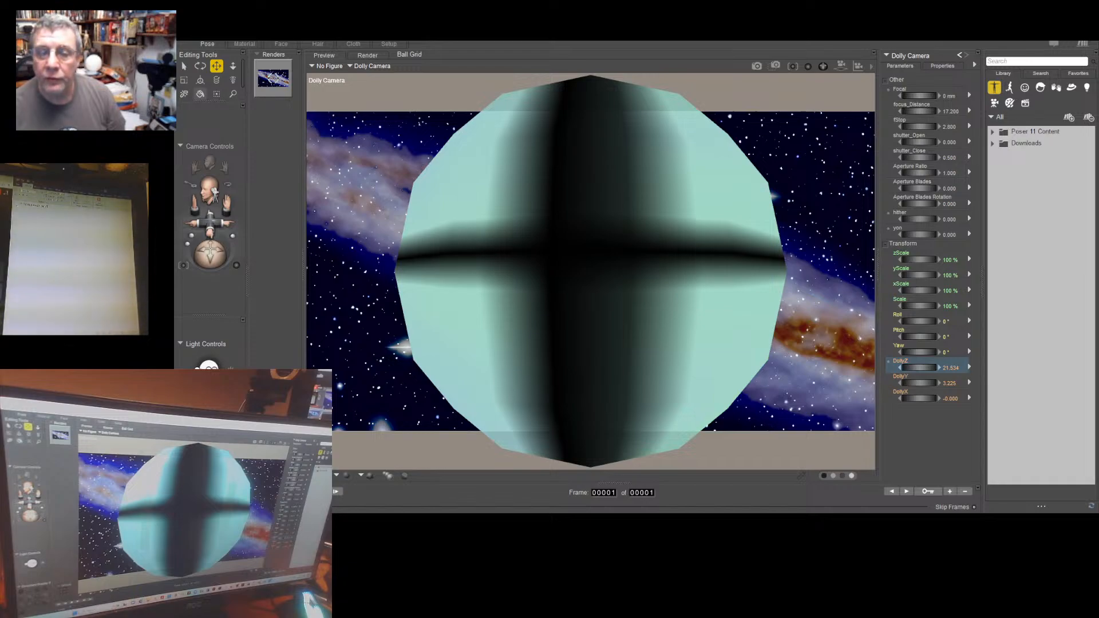
left_click_drag(913, 368, 919, 367)
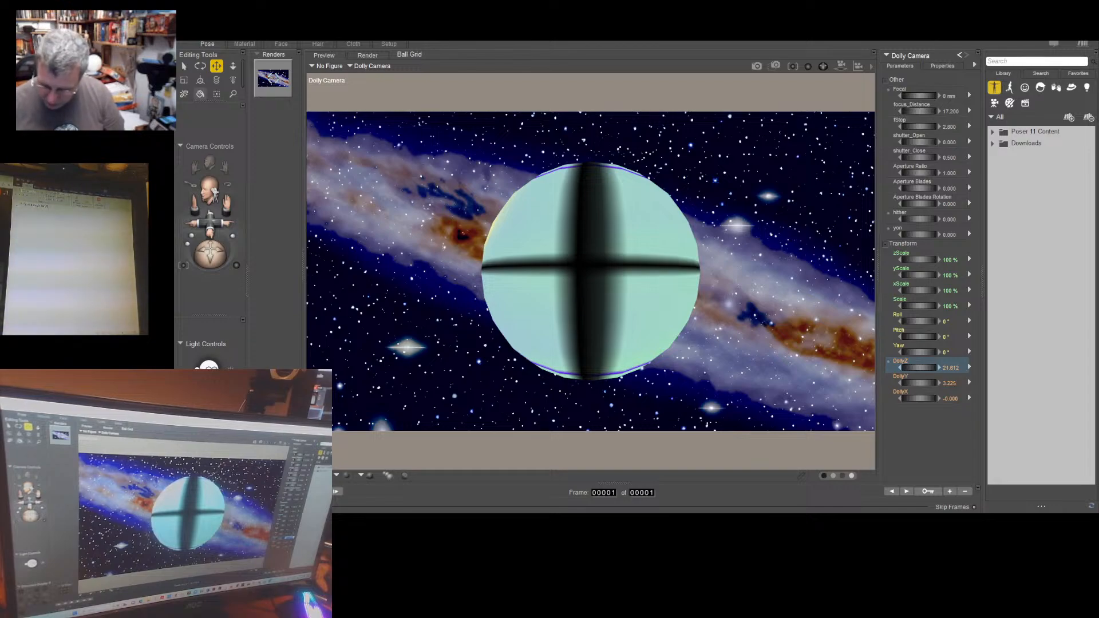
key("Return")
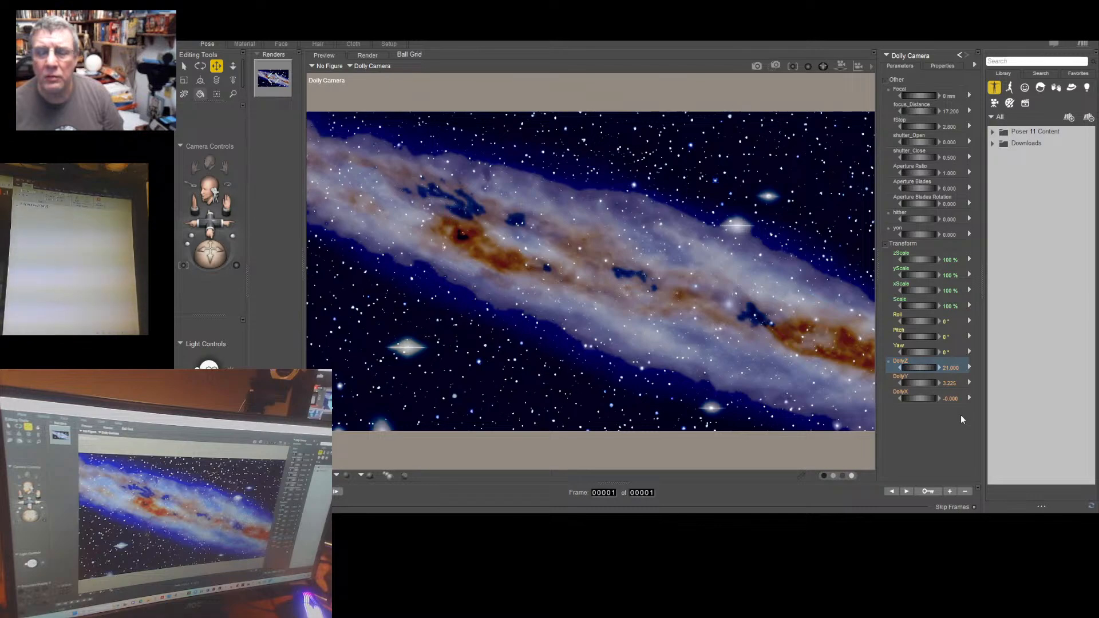
key("ctrl+z")
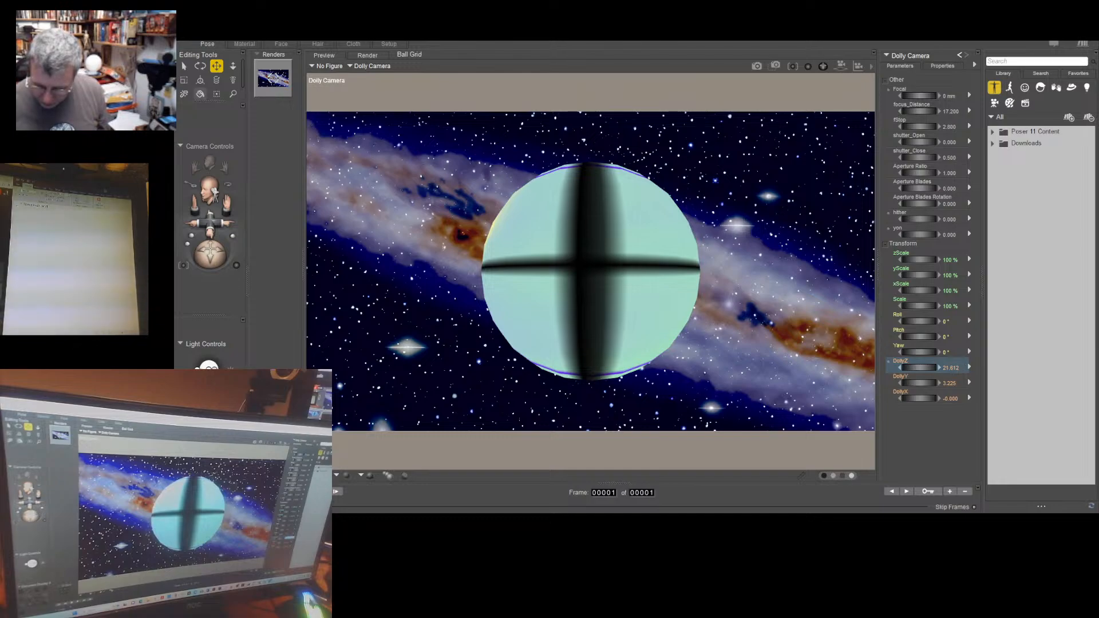
Try DollyZ values of 21.600, 21.700, 21.650, 21.670 and 21.630 to judge the planet's size in the frame
key("Return")
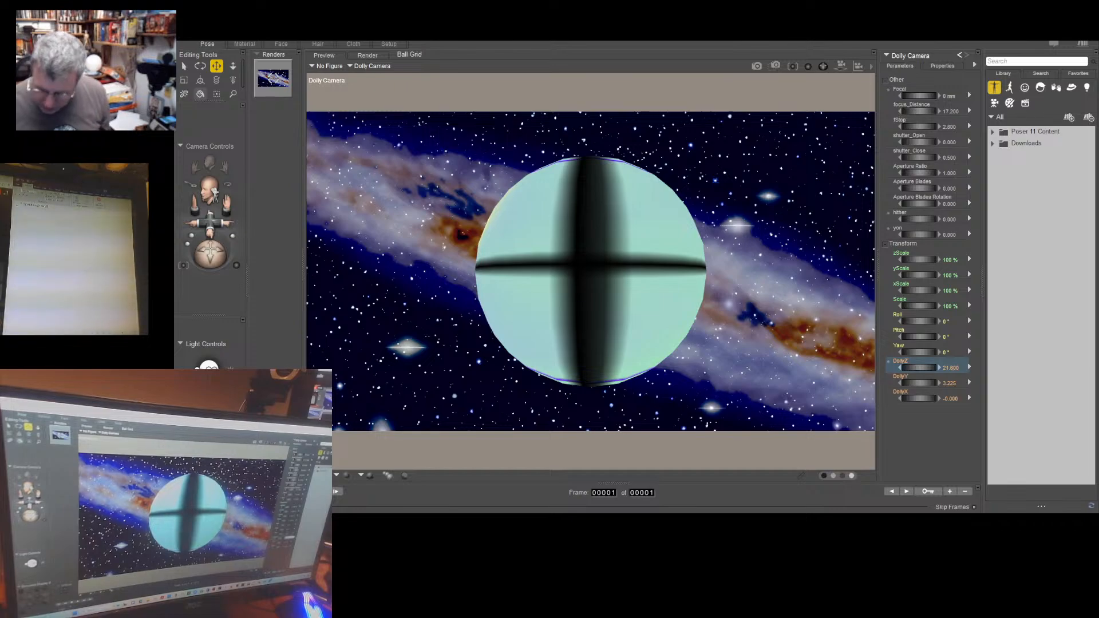
key("Return")
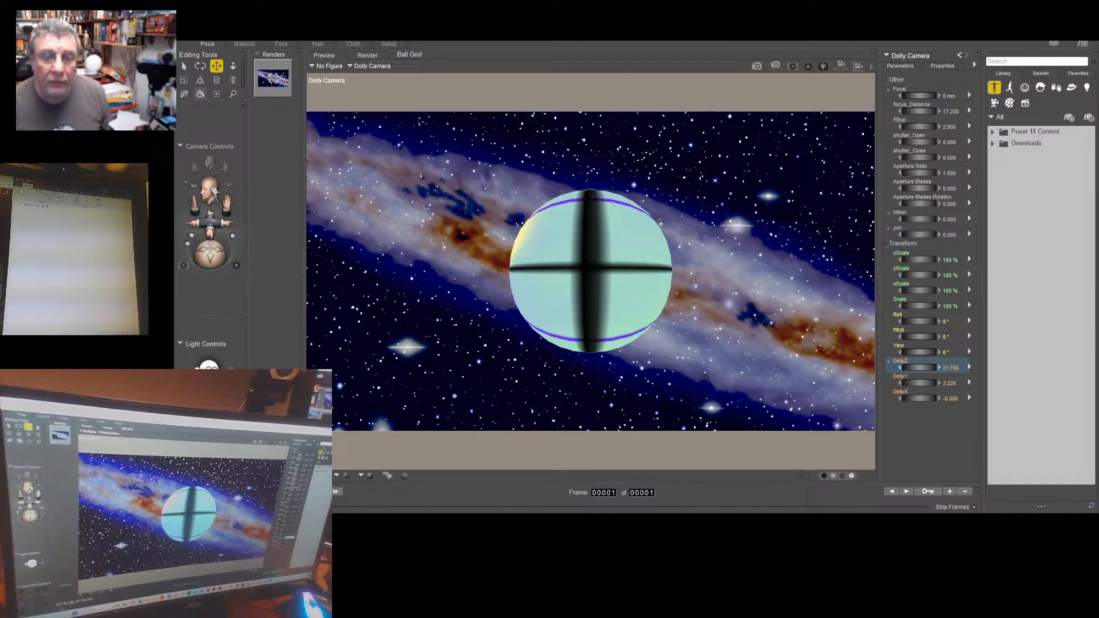
key("Return")
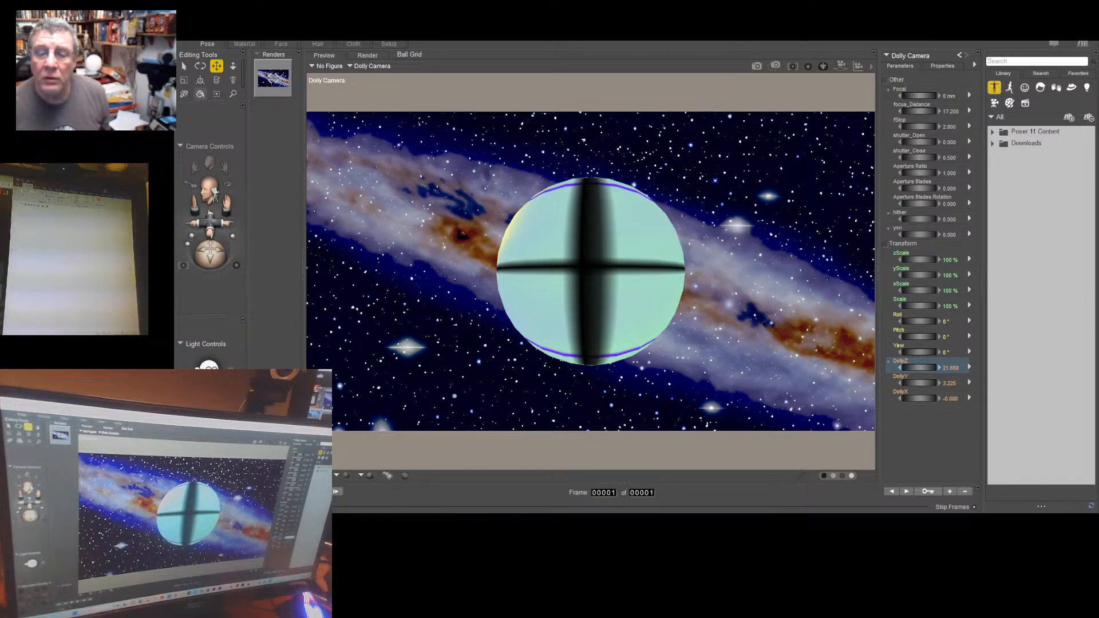
key("Return")
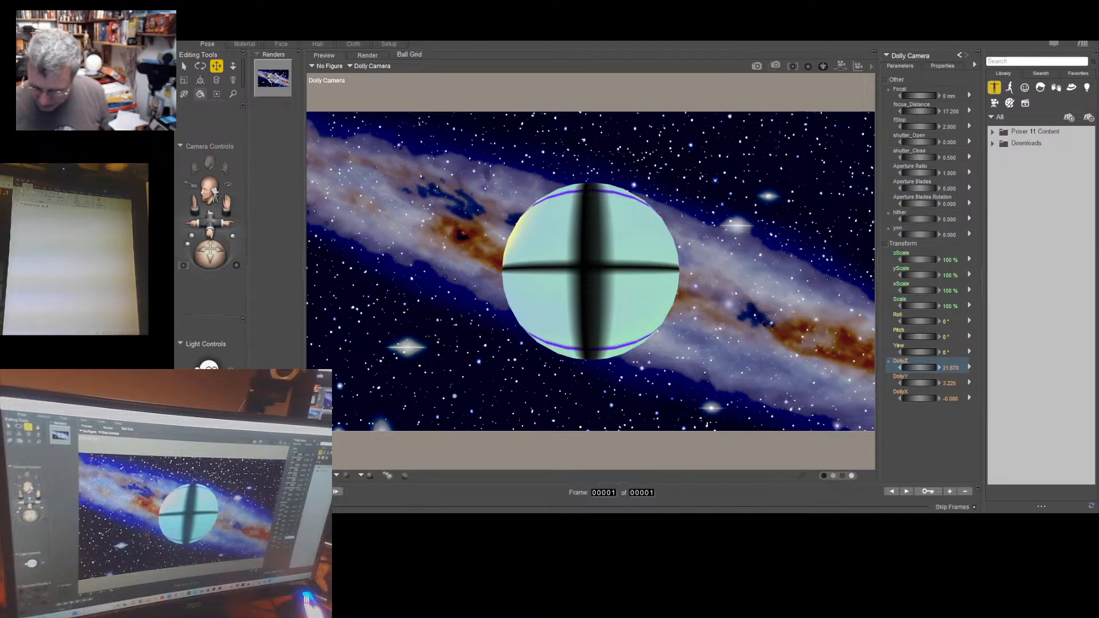
left_click_drag(918, 368, 915, 368)
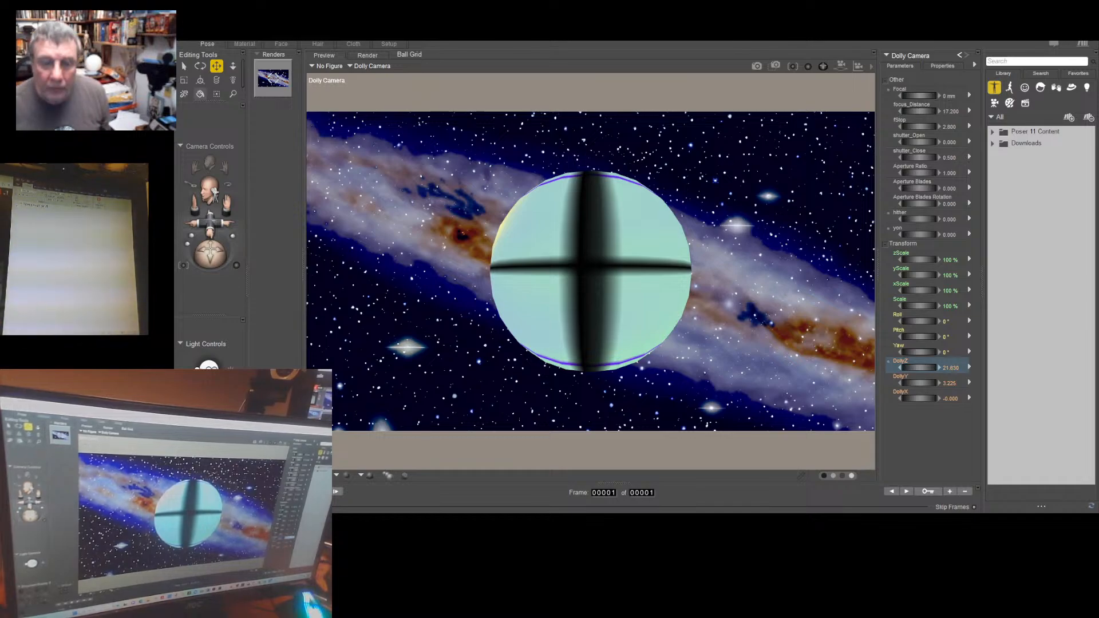
Set the Dolly Camera's DollyZ to 21.616 and render the scene
key("Return")
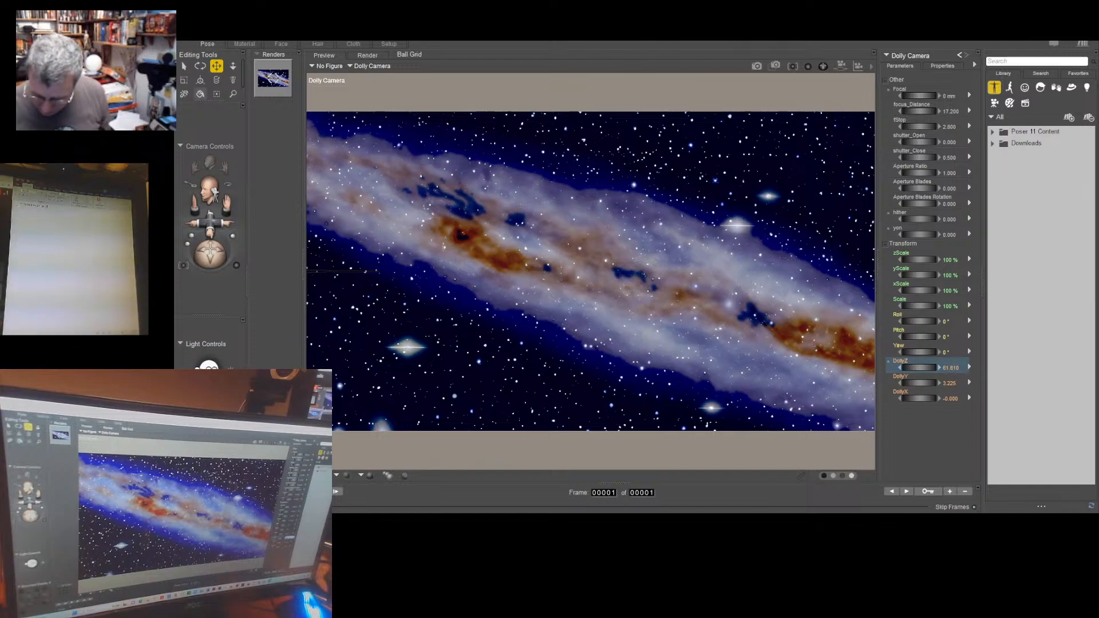
key("BackSpace")
type("2")
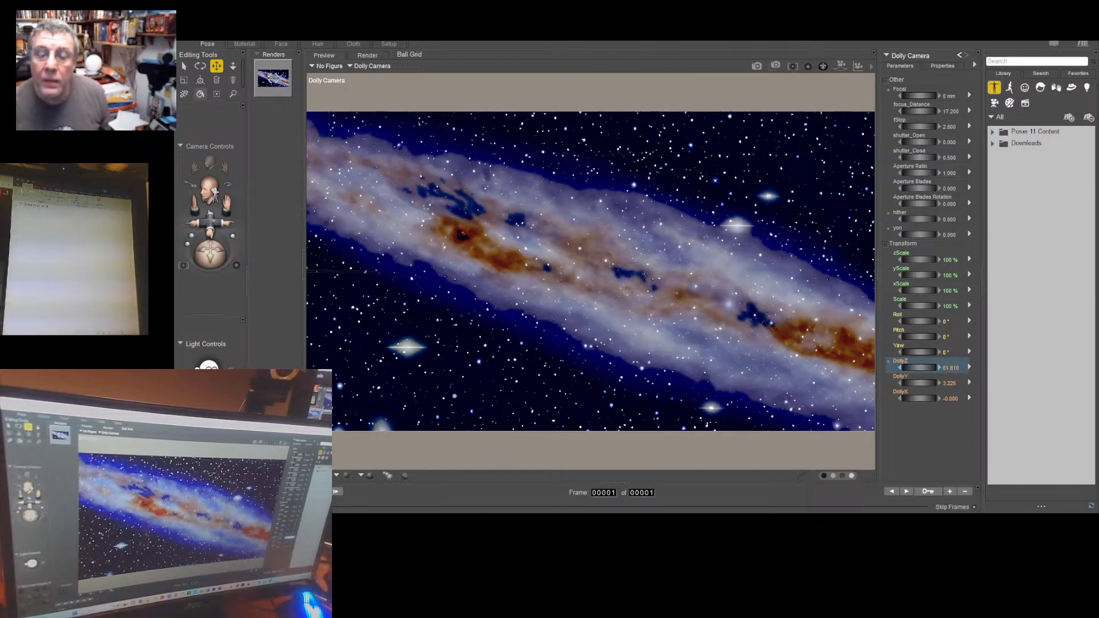
key("Return")
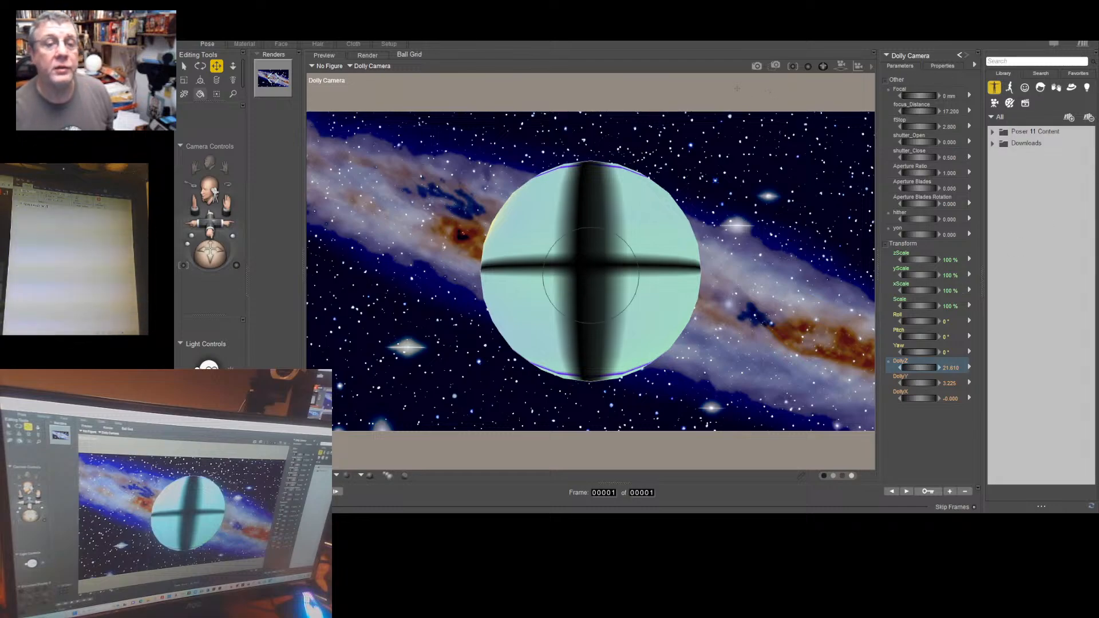
left_click(756, 66)
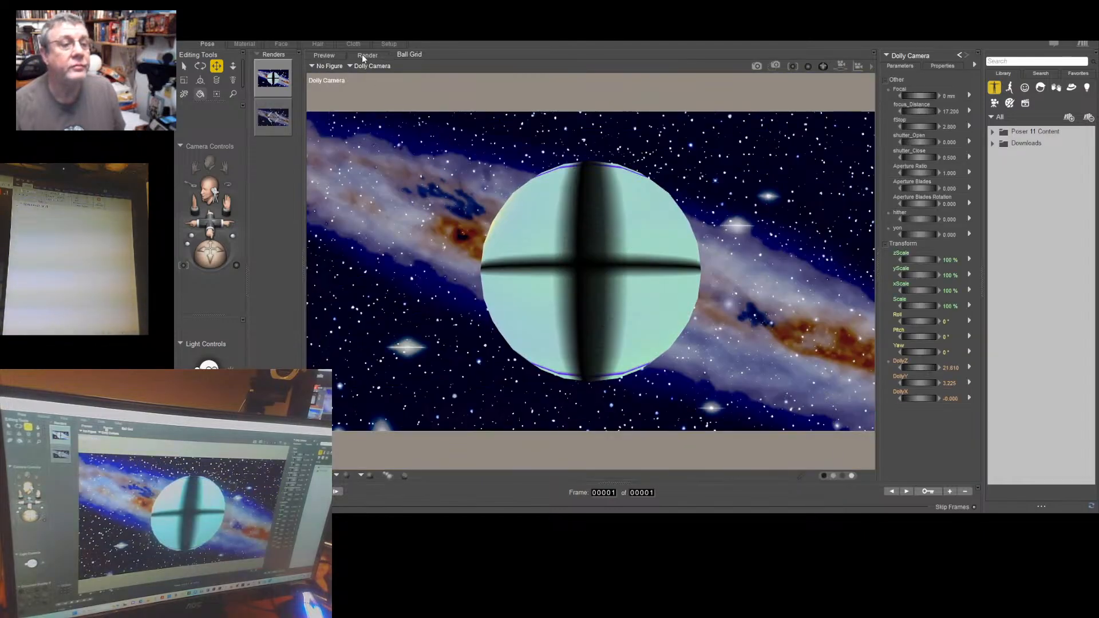
Open the new full-size render and examine the sphere's surface, its dark bands and the surrounding nebula
left_click(363, 55)
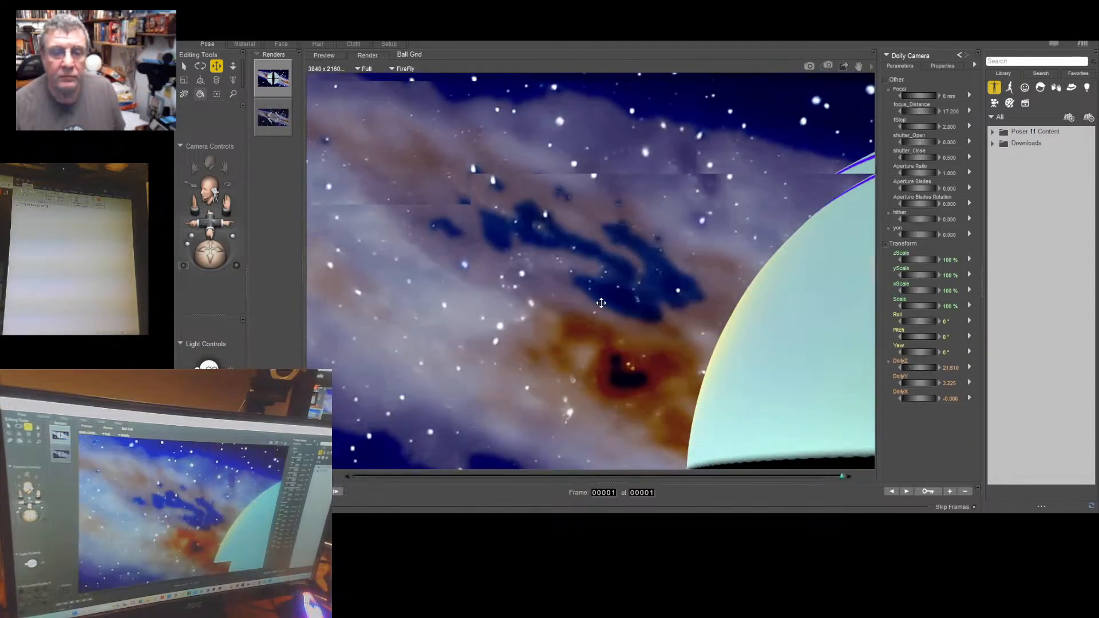
left_click_drag(601, 302, 474, 263)
left_click_drag(795, 339, 367, 172)
mouse_move(573, 333)
left_mouse_down()
mouse_move(624, 205)
mouse_move(594, 335)
mouse_move(579, 336)
left_mouse_up()
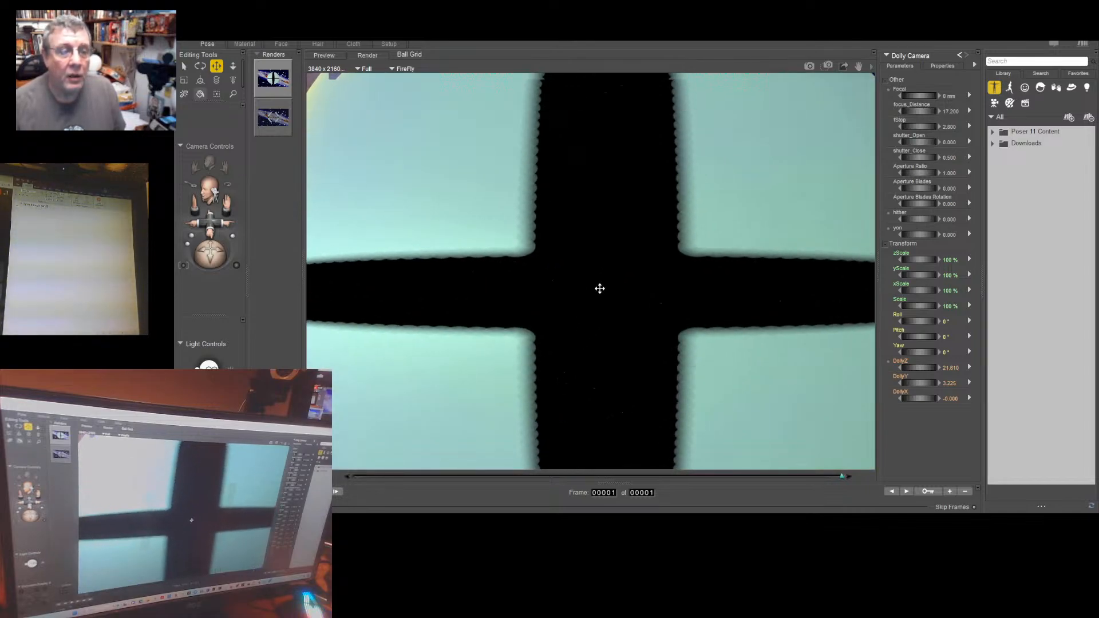
left_click_drag(598, 287, 630, 208)
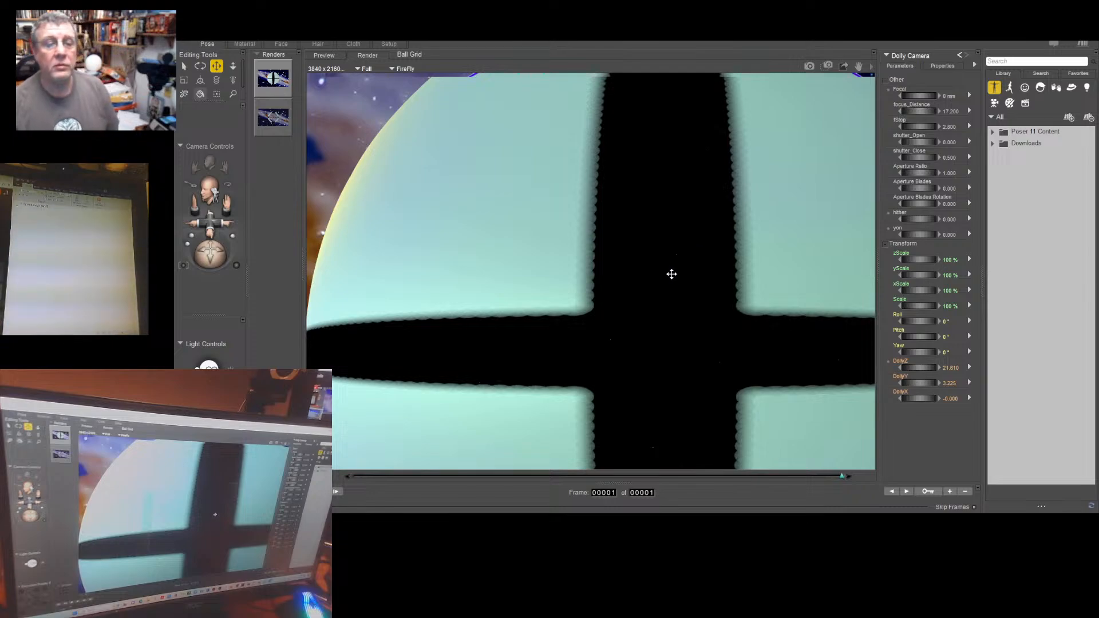
Return to the scene preview, set the animation length to 1000 frames and move the Dolly Camera to a DollyZ of about 30 at frame 1
left_click(318, 55)
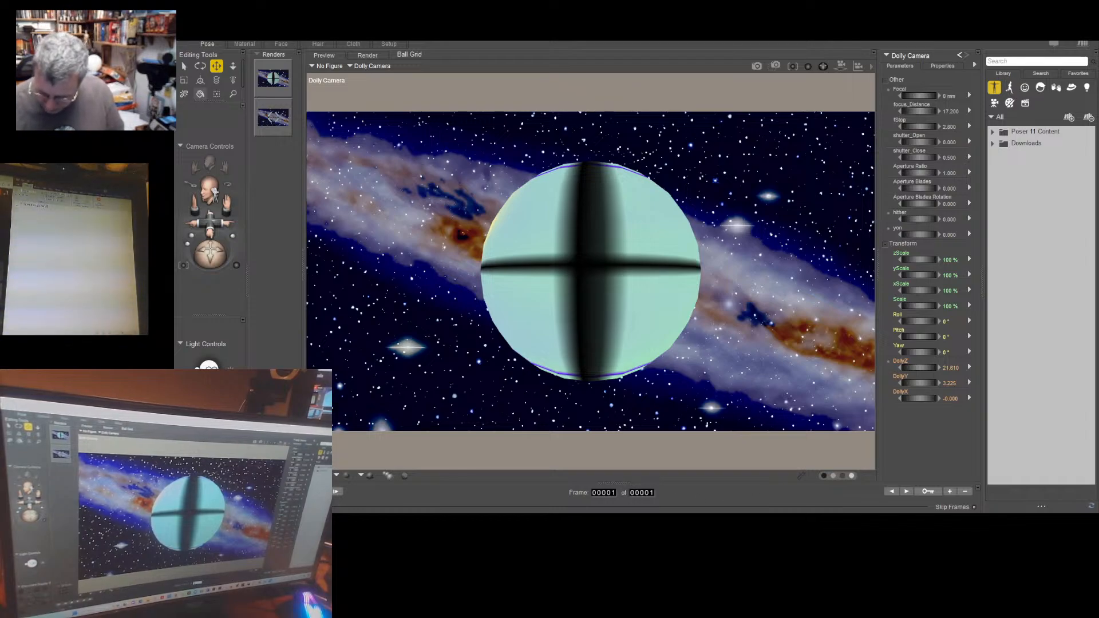
type("1000")
key("Return")
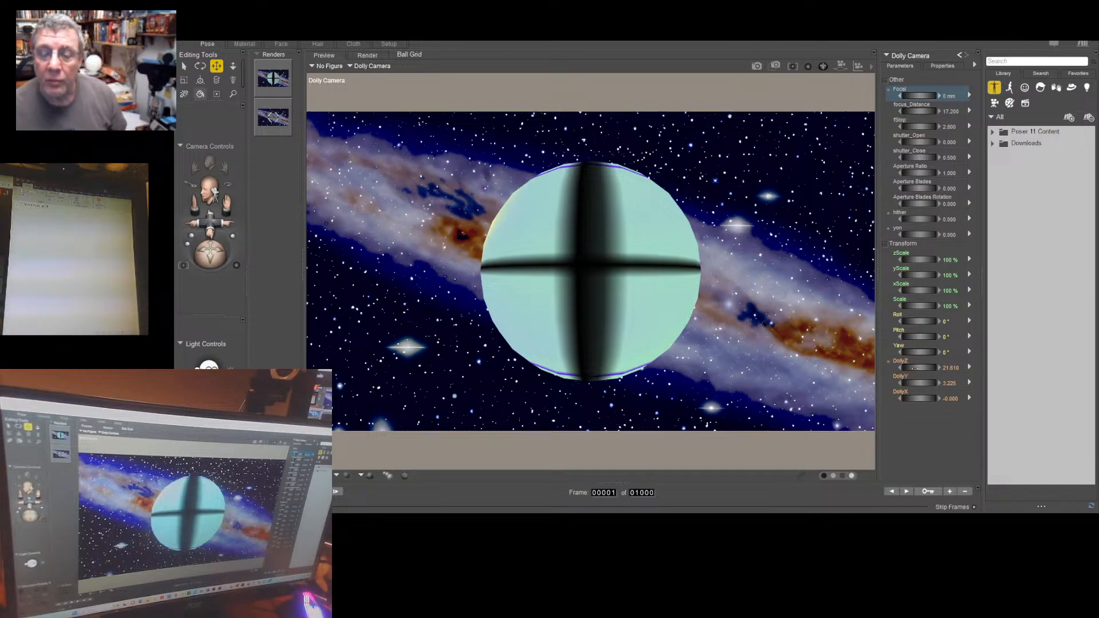
left_click(915, 368)
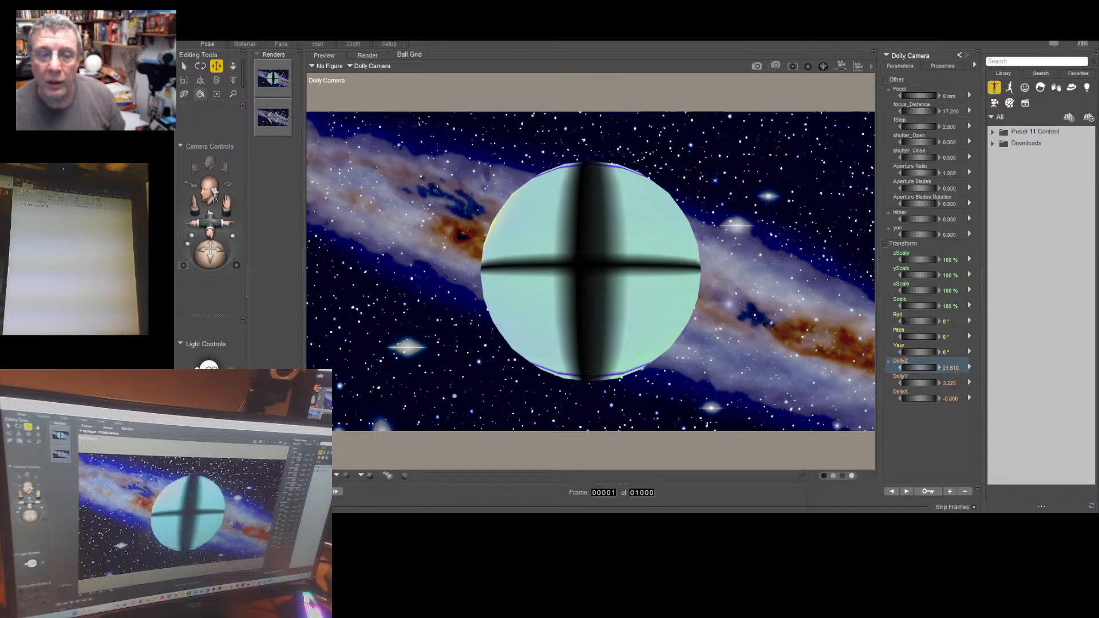
left_click_drag(915, 368, 982, 368)
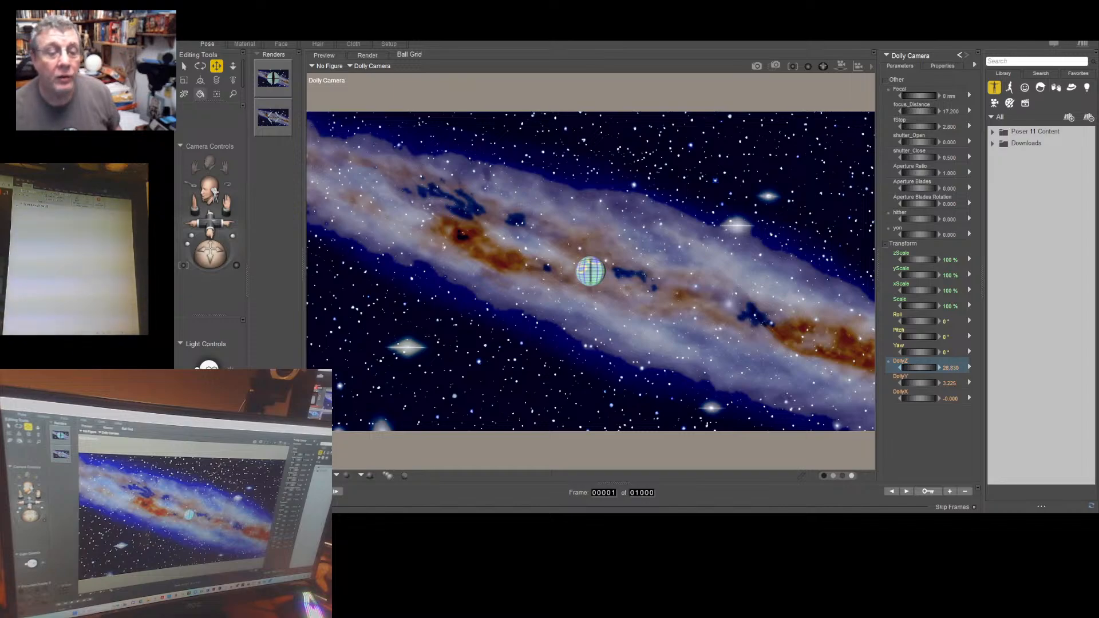
mouse_move(919, 367)
left_mouse_down()
mouse_move(935, 368)
mouse_move(904, 368)
mouse_move(922, 367)
left_mouse_up()
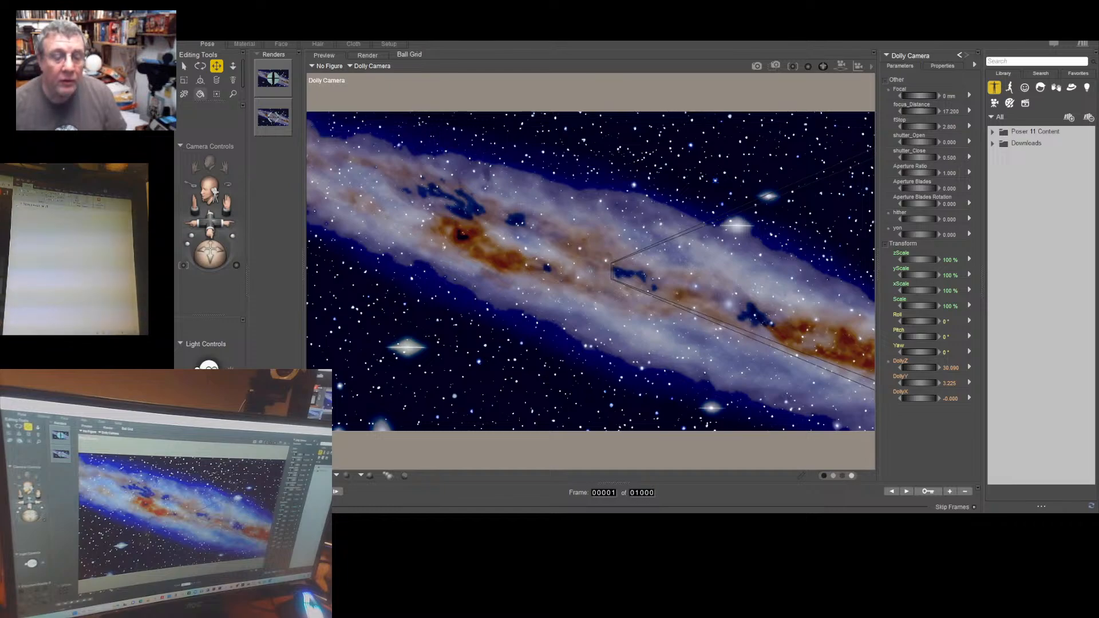
Go to frame 45 and bring the Dolly Camera back to a DollyZ of 21.616
type("45")
key("Return")
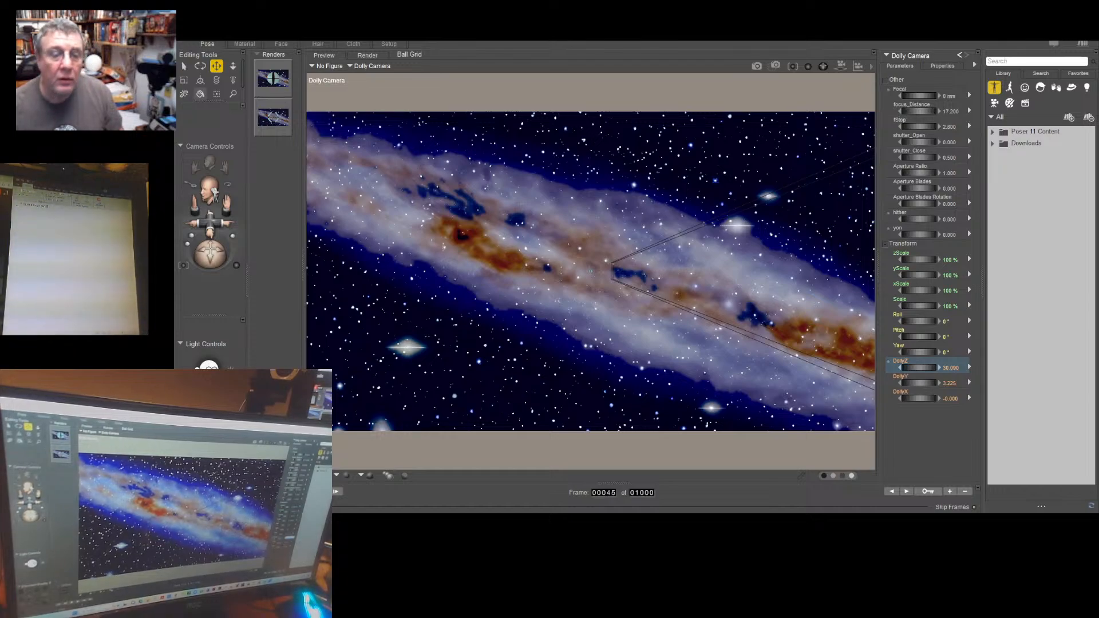
key("ctrl+z")
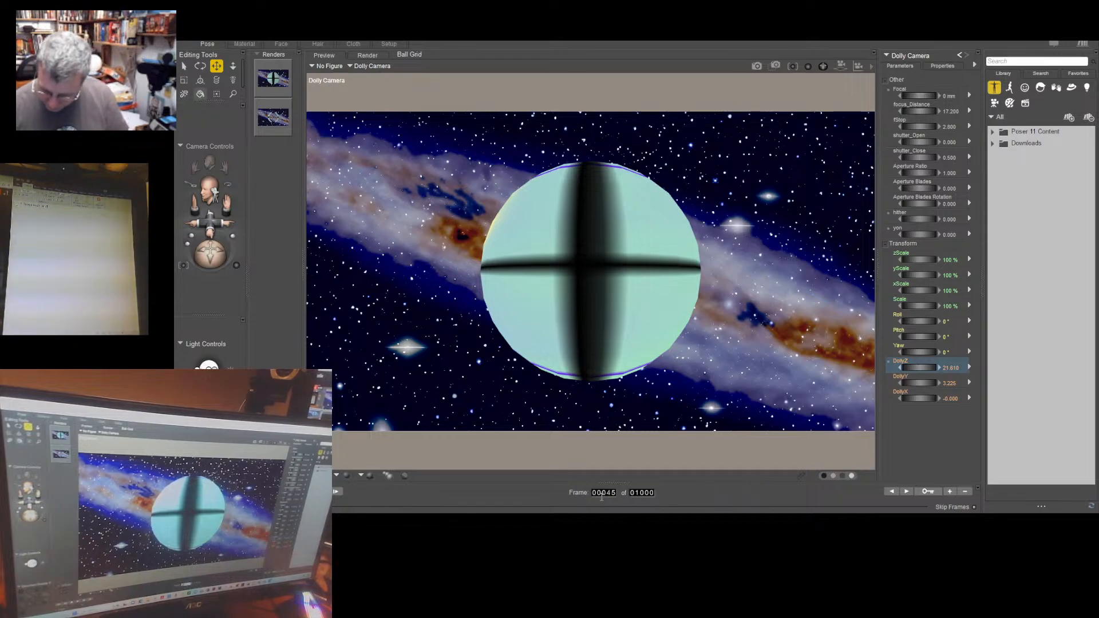
At frame 135, set the Dolly Camera's Focal to 1 mm and its DollyZ to about 22
key("Return")
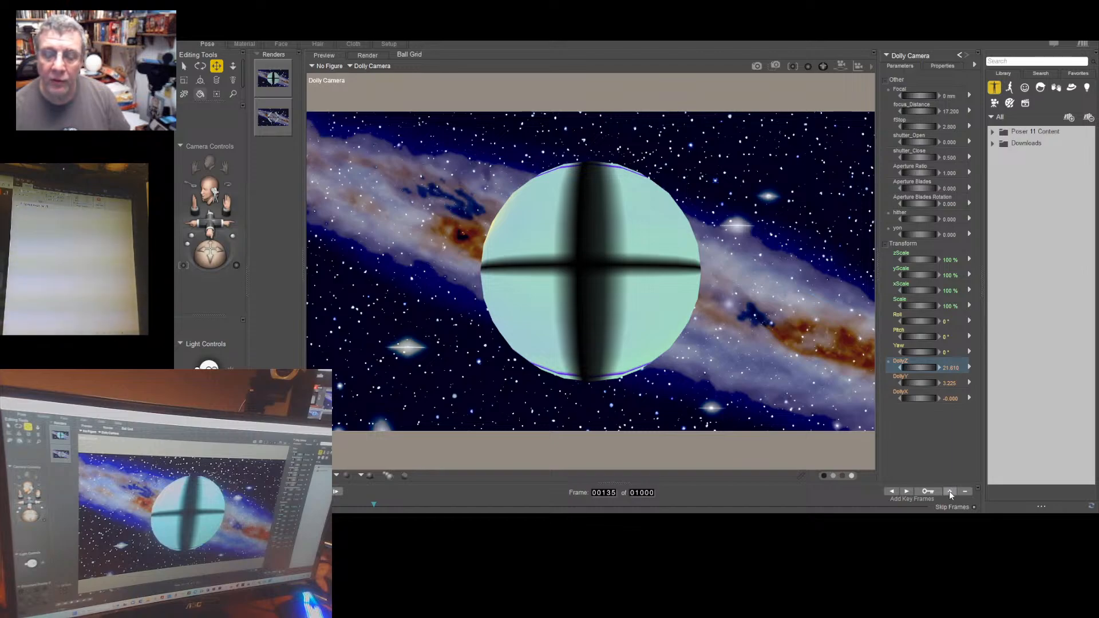
left_click(939, 97)
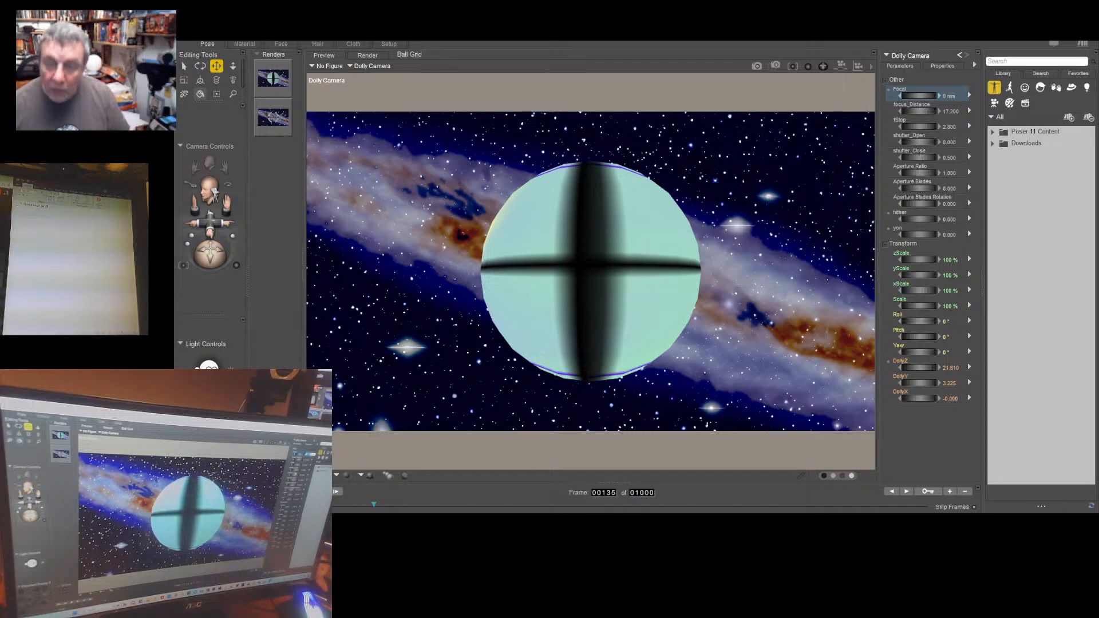
key("Return")
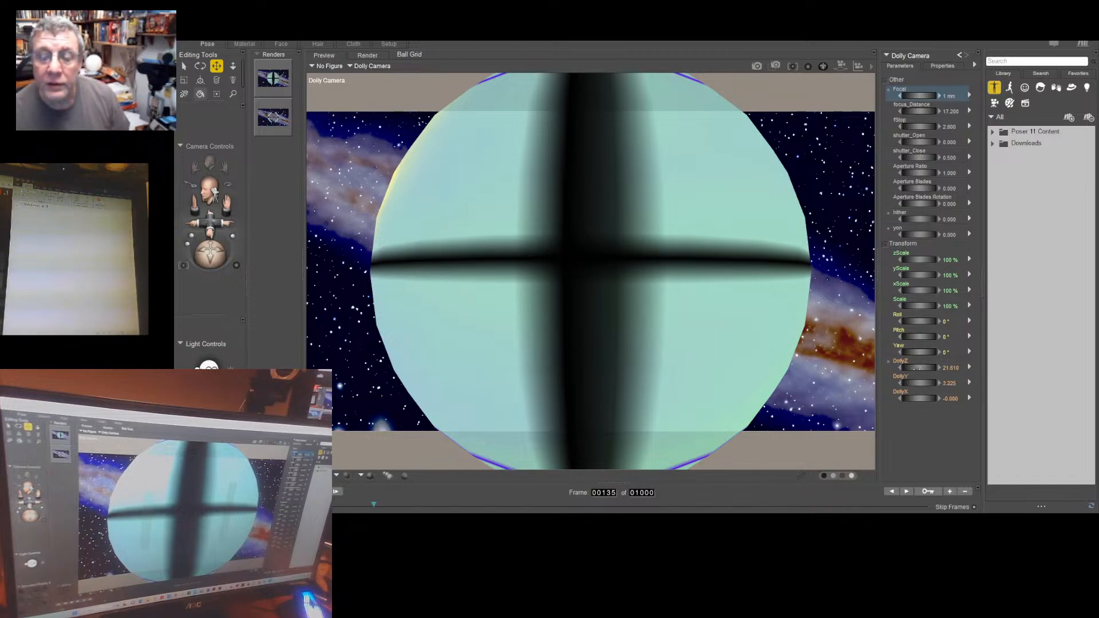
left_click_drag(916, 367, 937, 368)
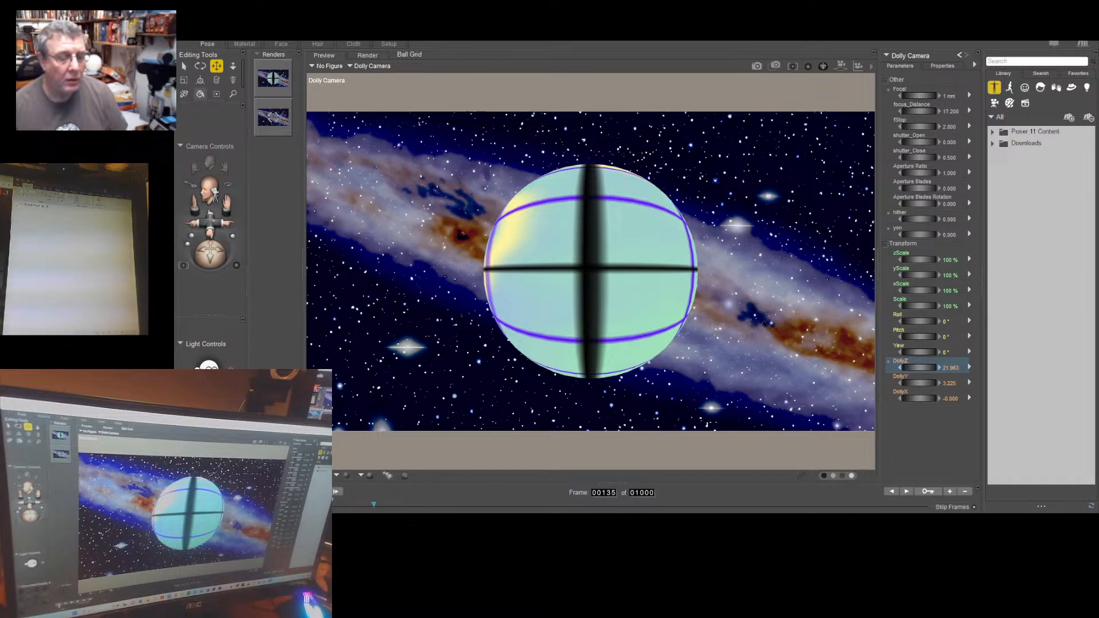
Play the animation from the first frame, return to frame 1 and shorten the animation to 45 frames
left_click(256, 491)
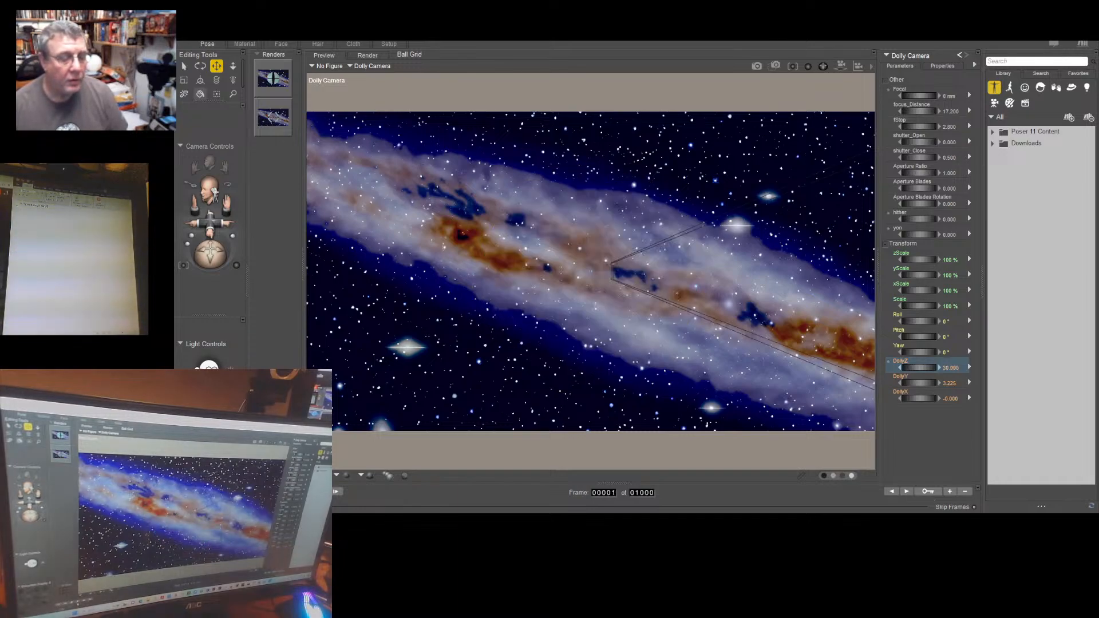
left_click(303, 492)
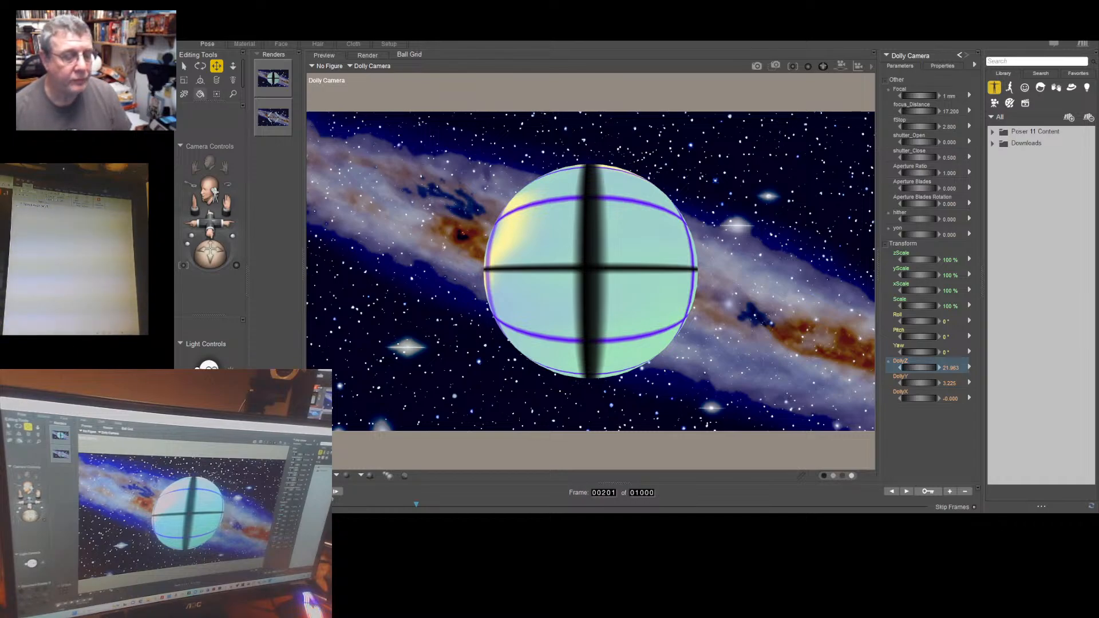
key("Home")
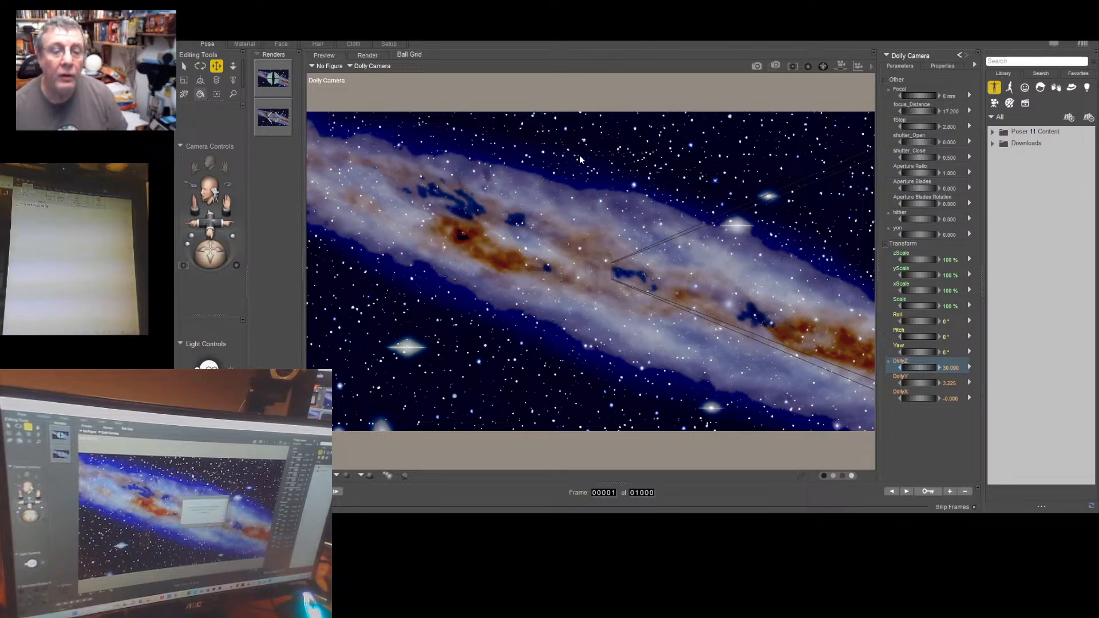
left_click(691, 314)
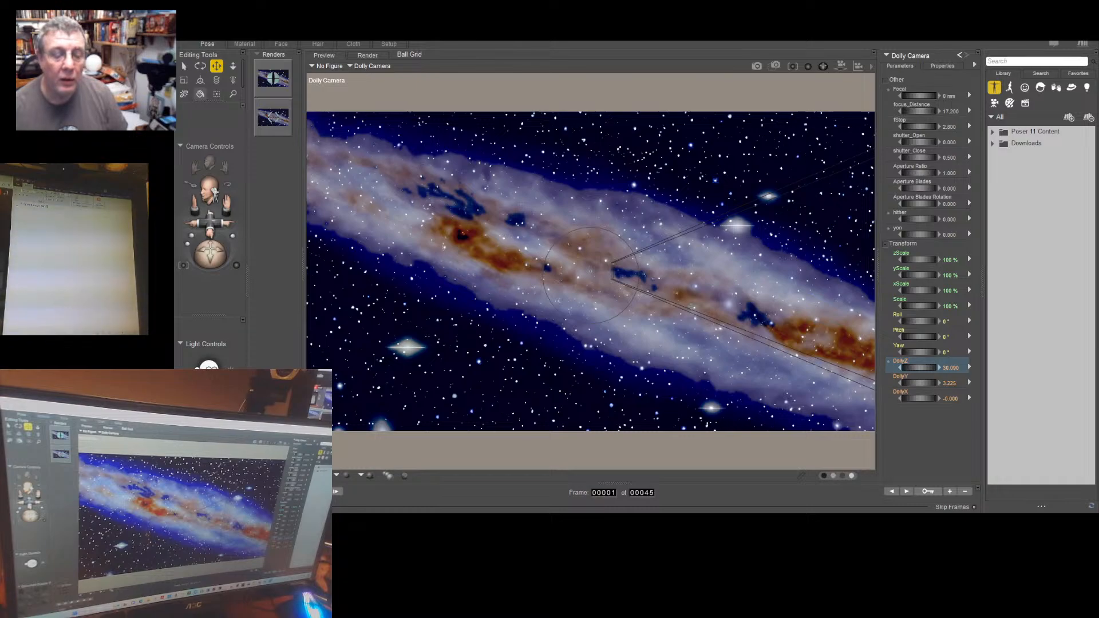
Go to frame 45 and add a key frame for the Dolly Camera's position there
double_click(605, 494)
type("45")
key("Return")
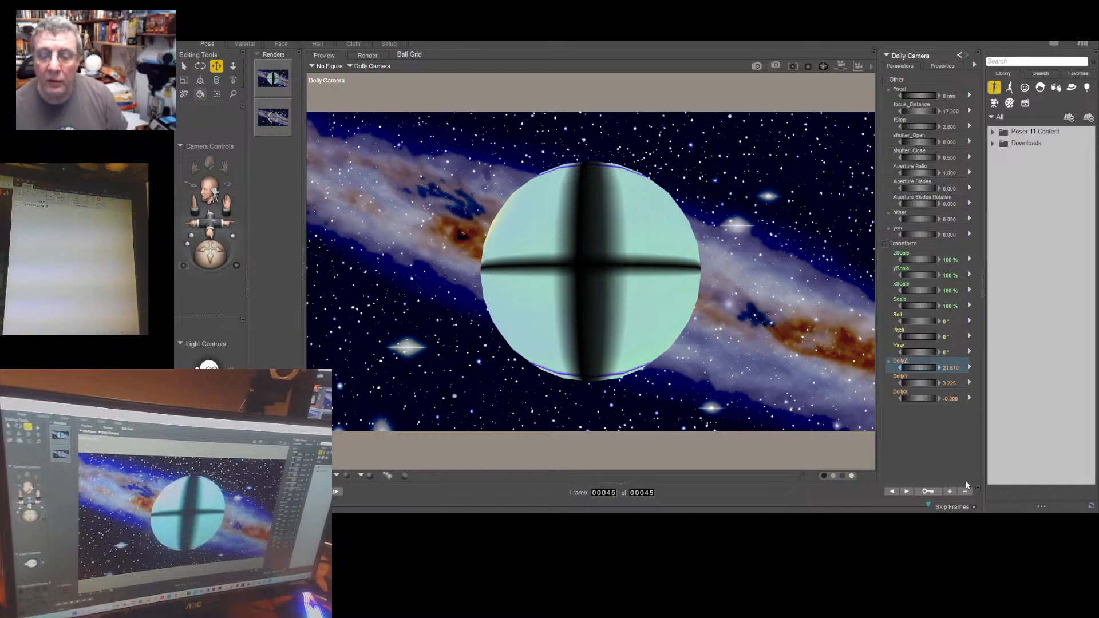
left_click(950, 493)
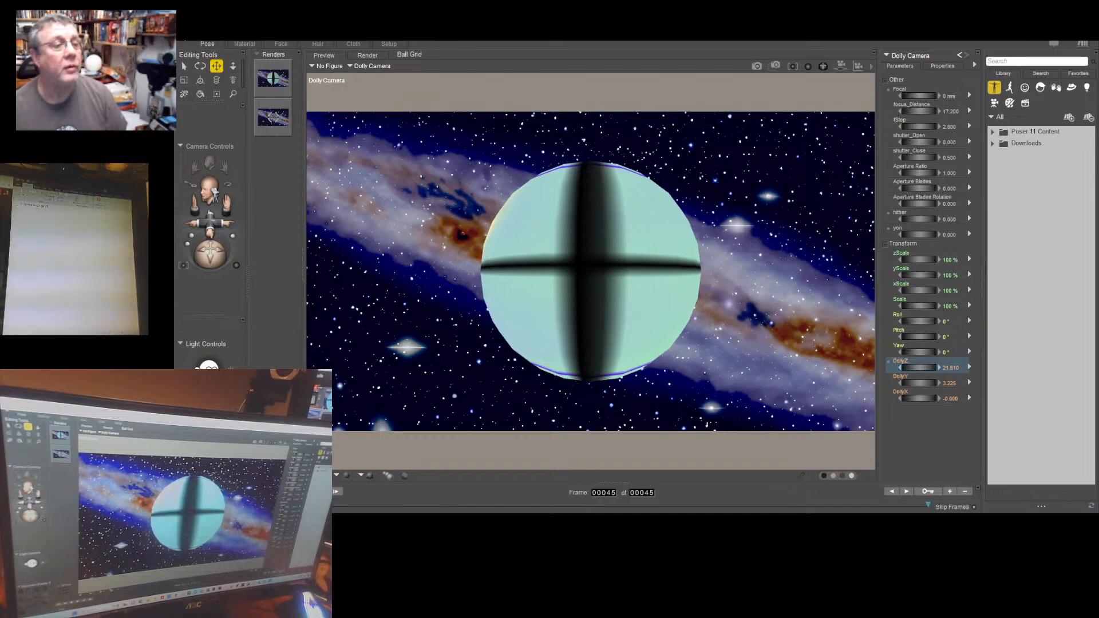
Open the key frame editor, set the Dolly Camera's DollyZ to about 30 at frame 1 and go to frame 45
left_click(199, 88)
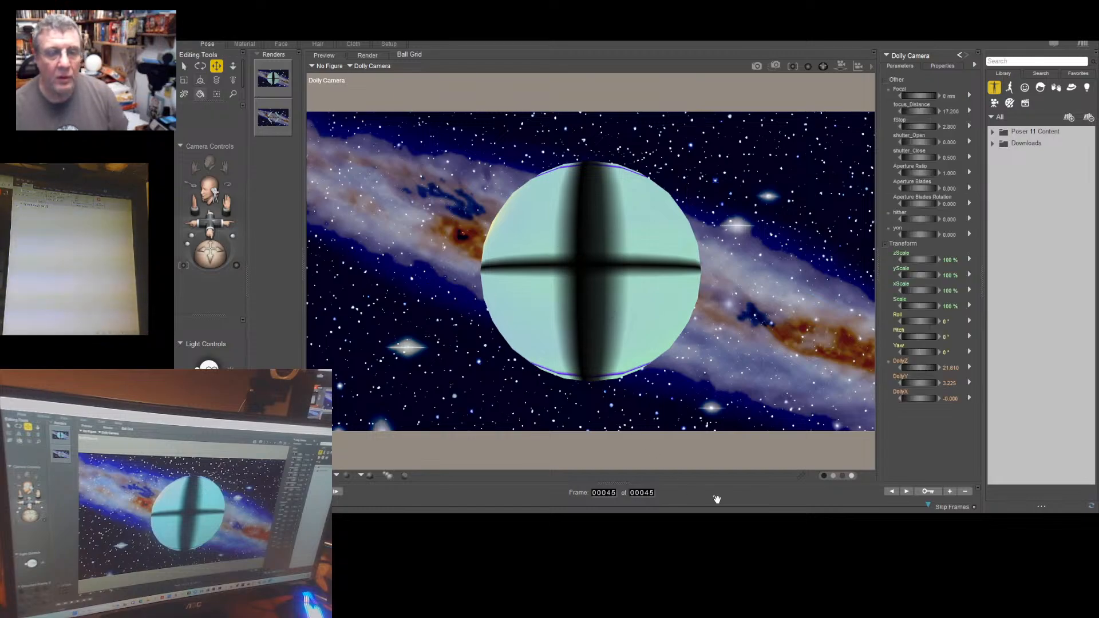
left_click(921, 492)
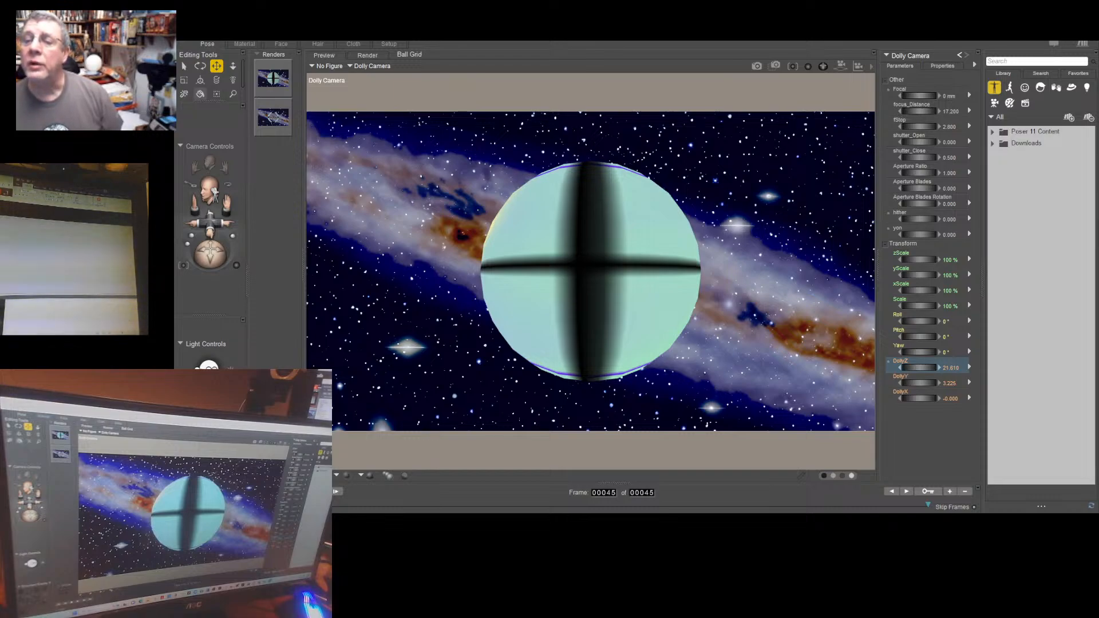
key("Home")
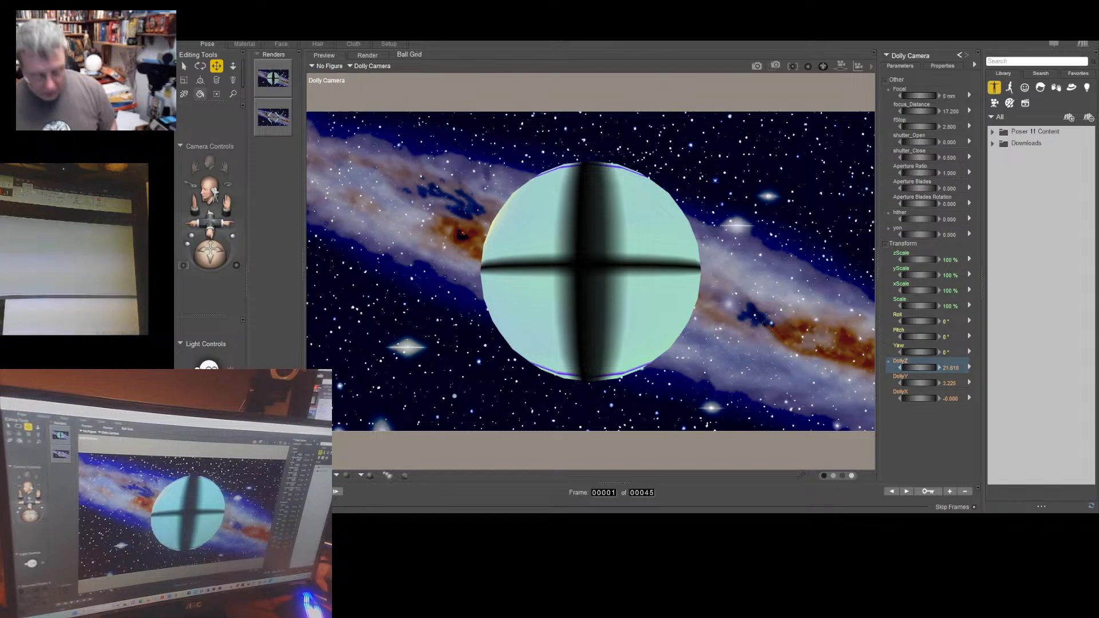
left_click_drag(918, 367, 941, 368)
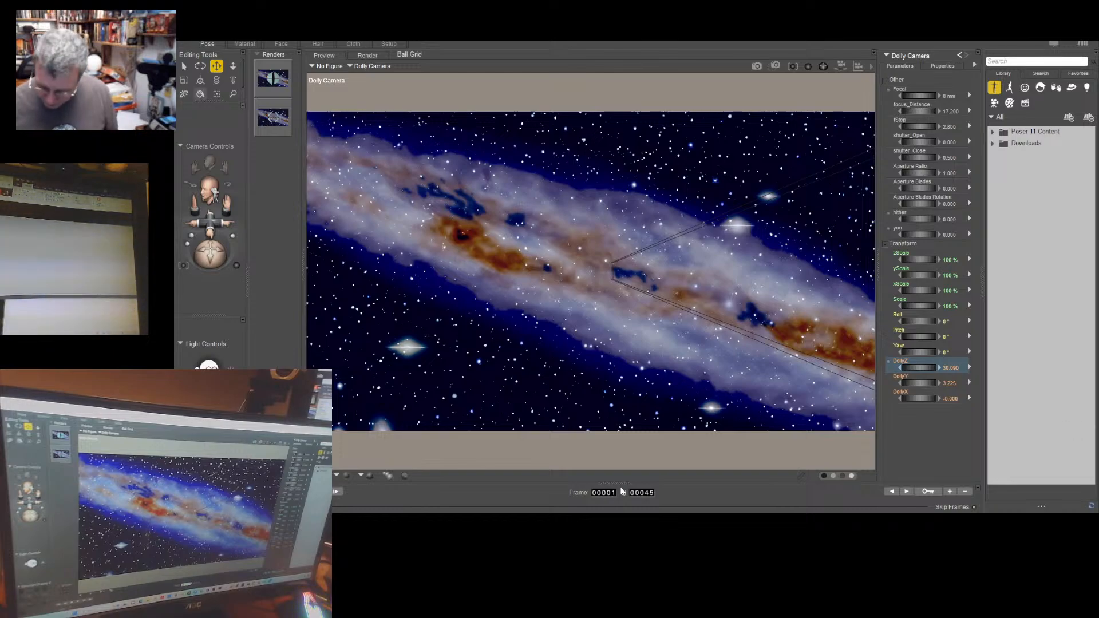
key("ctrl+z")
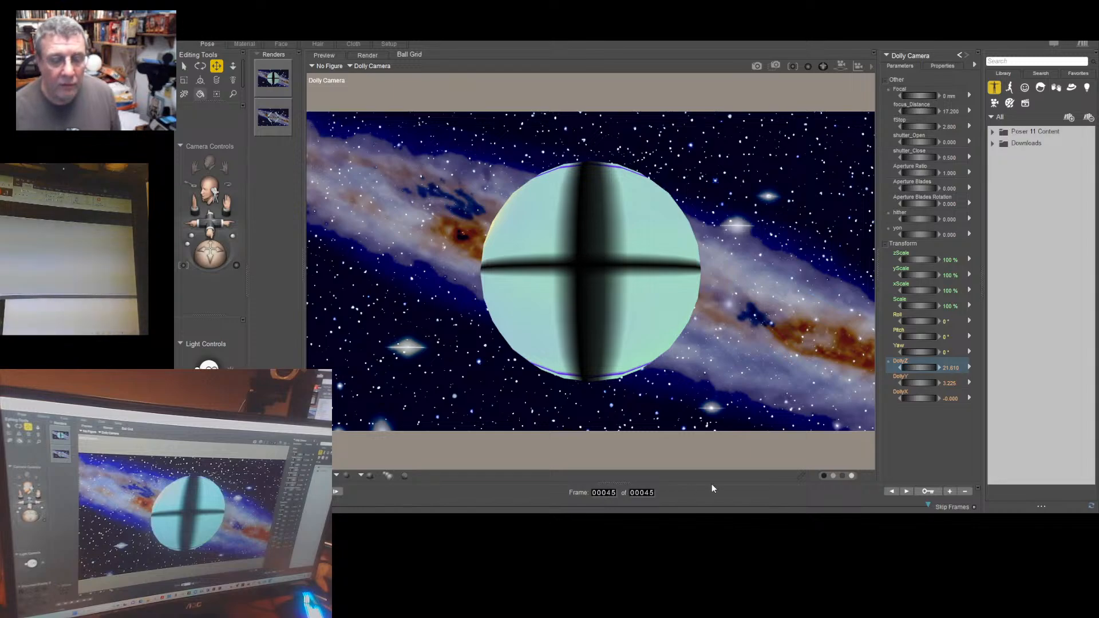
Extend the animation to 135 frames and move to frame 135
left_click(644, 494)
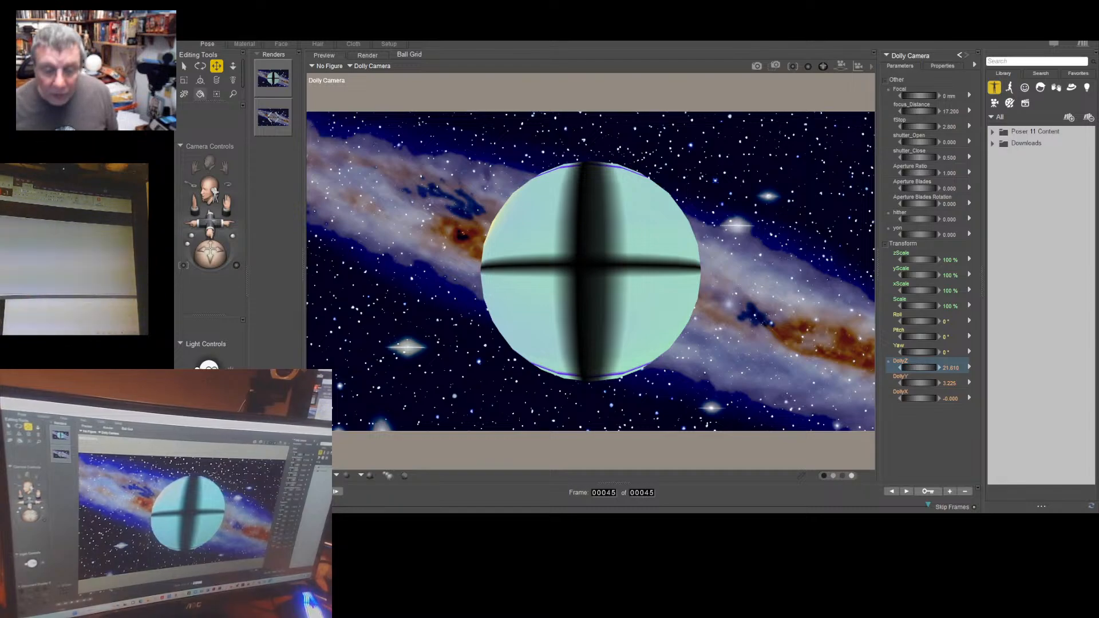
type("135")
key("Return")
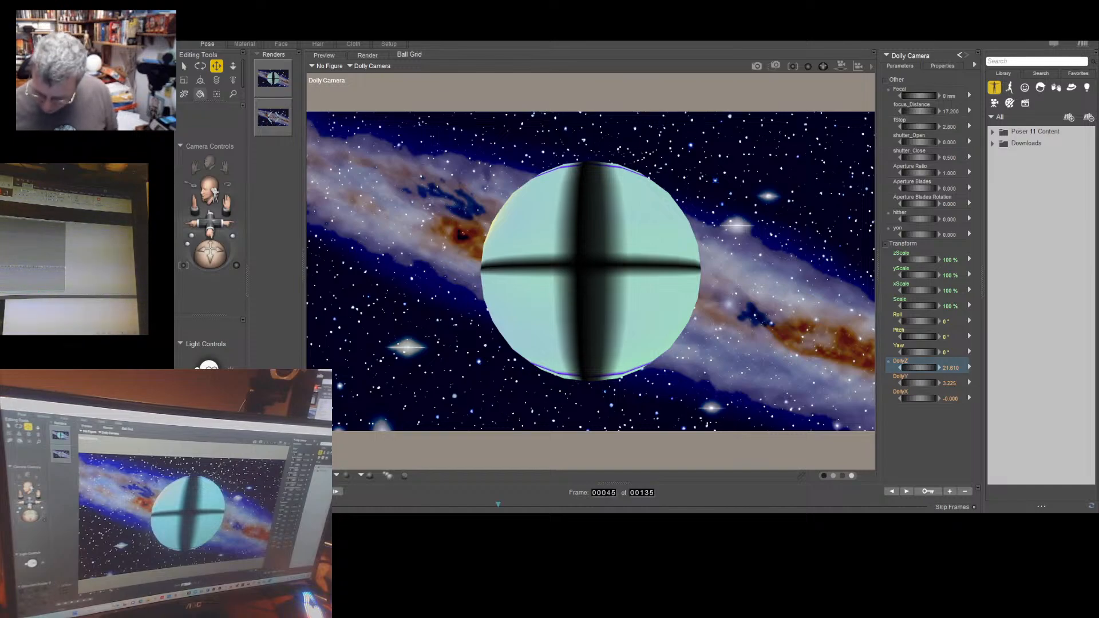
type("135")
key("Return")
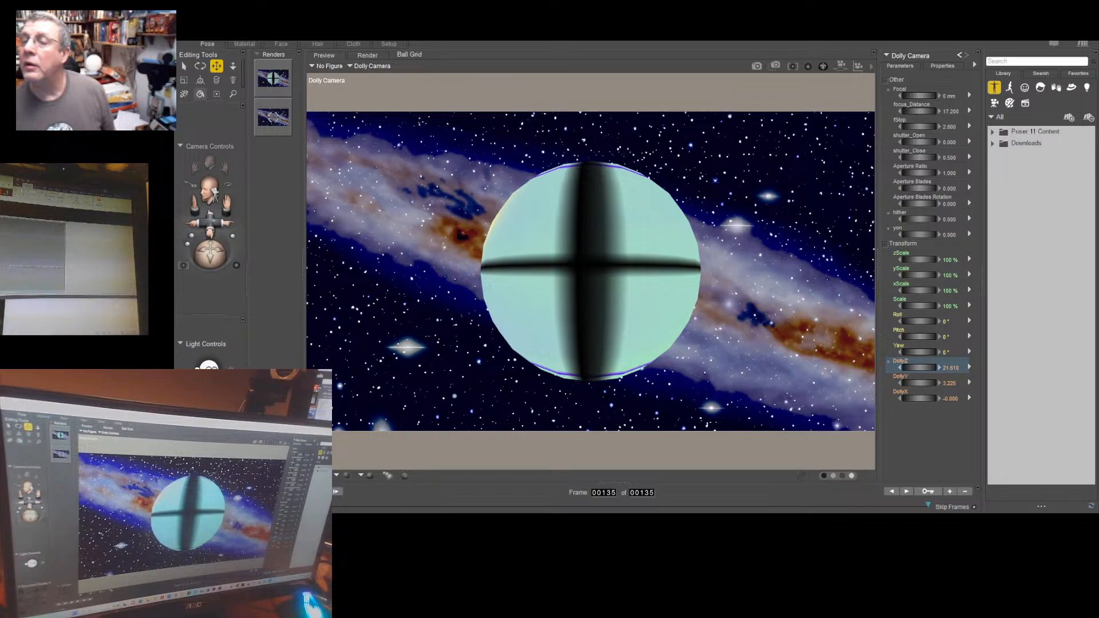
key("ctrl+z")
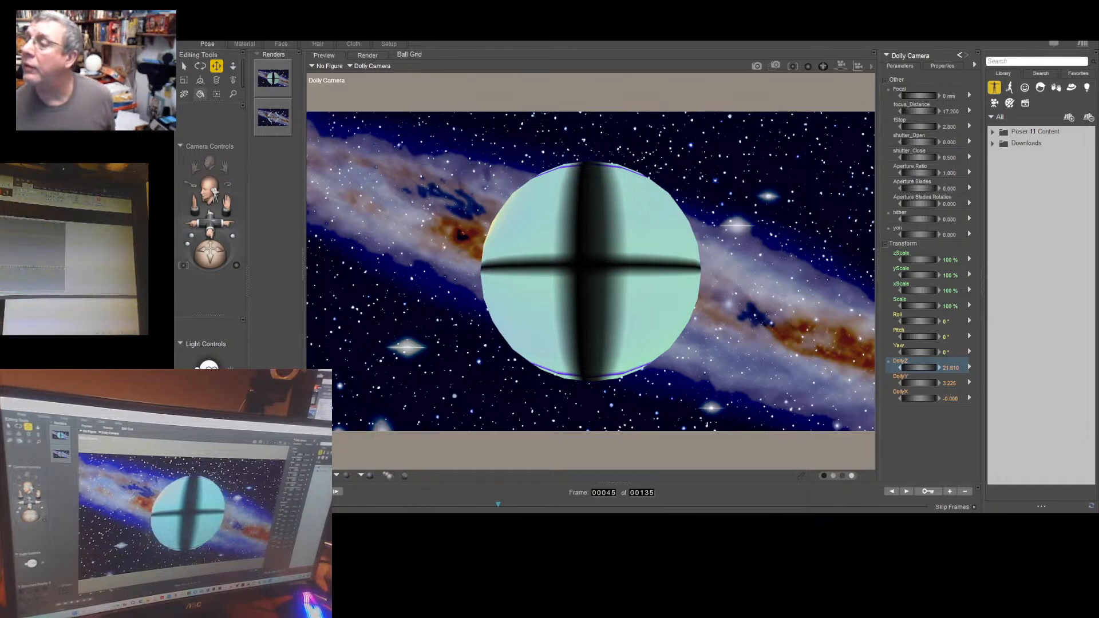
key("apostrophe")
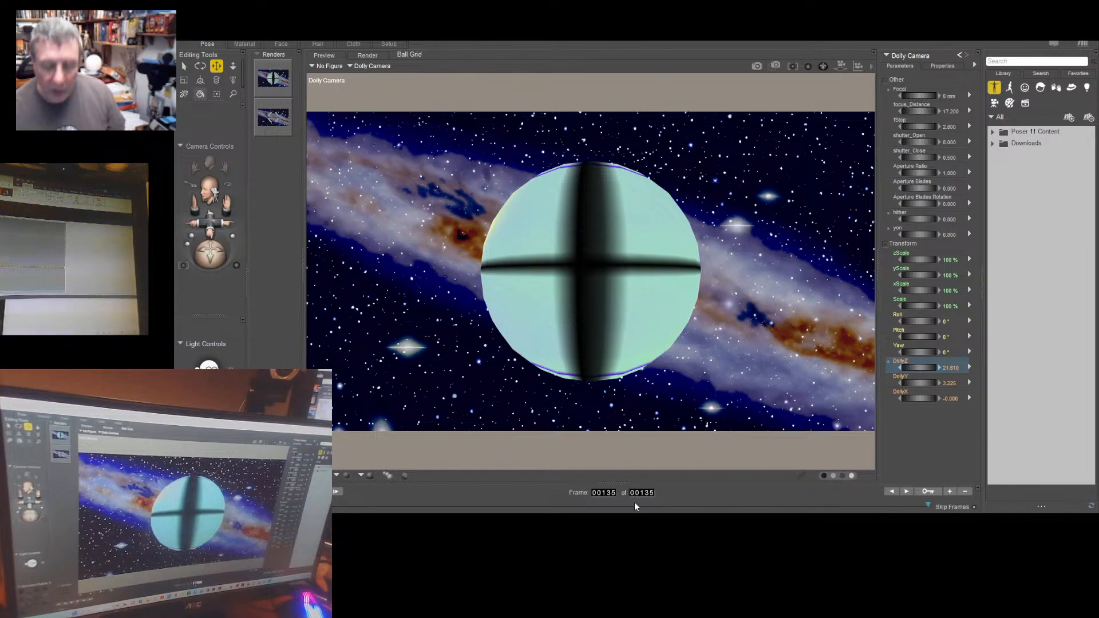
Extend the animation to 180 frames and set the Dolly Camera's Focal to 1 mm at frame 180
type("180")
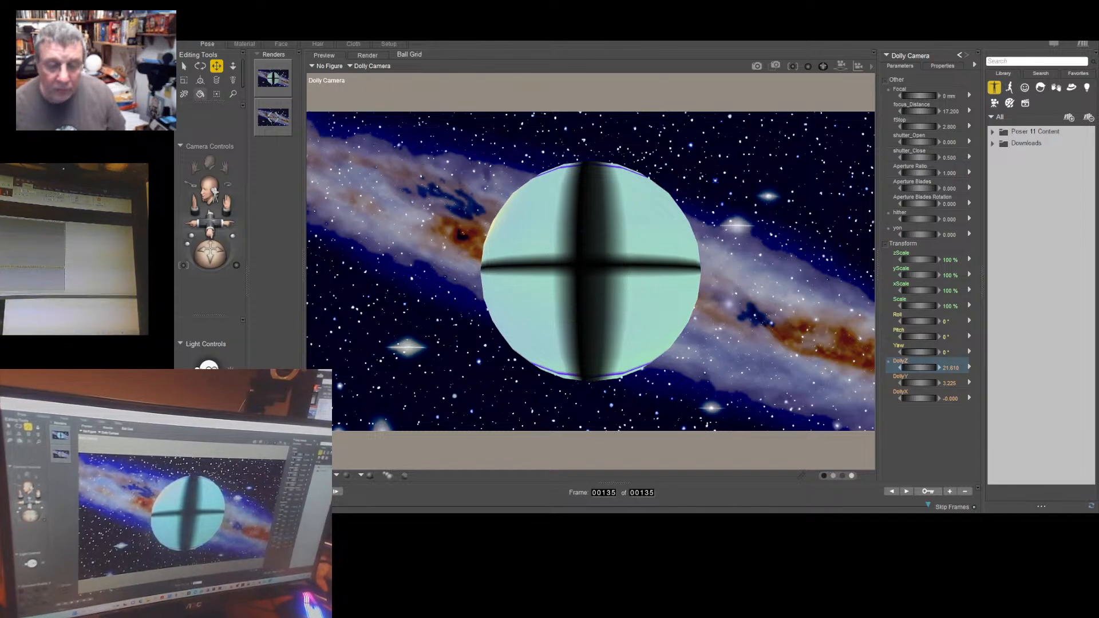
key("Return")
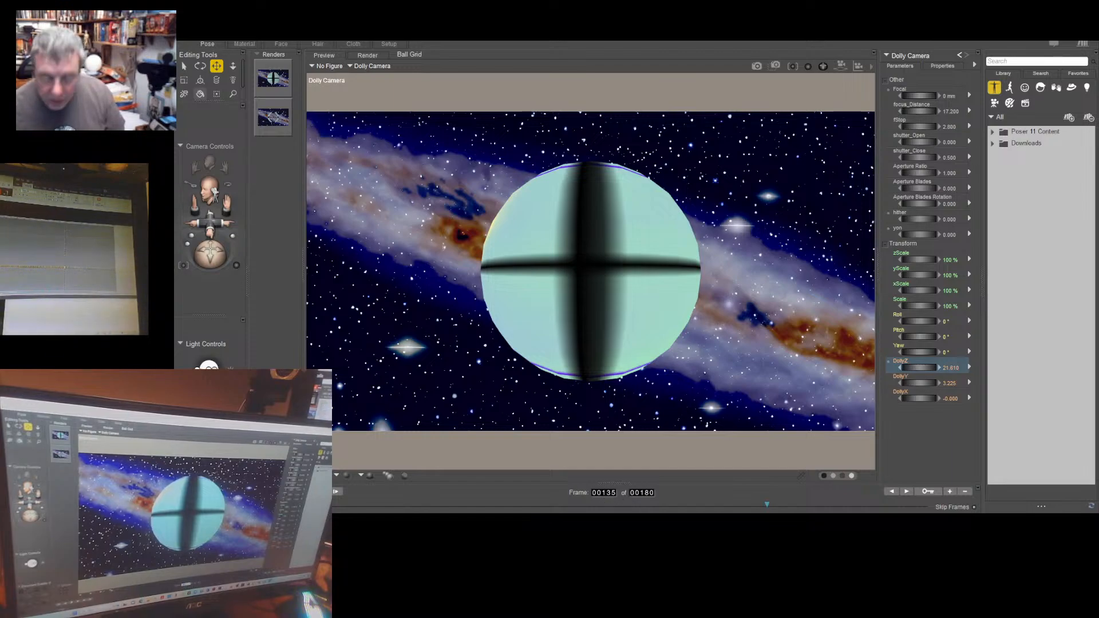
left_click(947, 97)
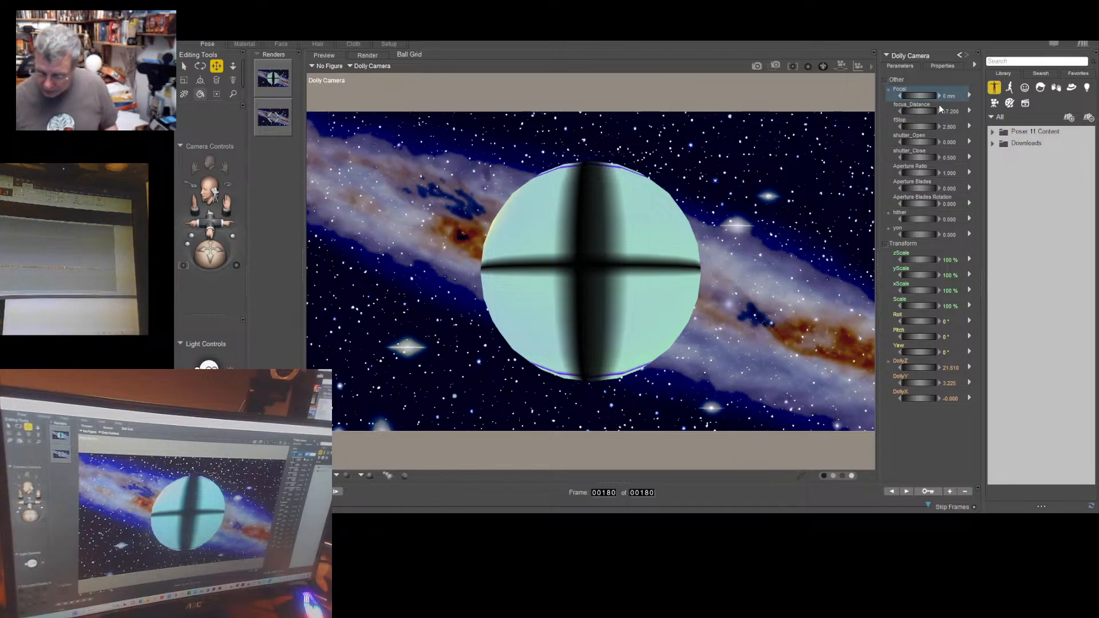
left_click(938, 96)
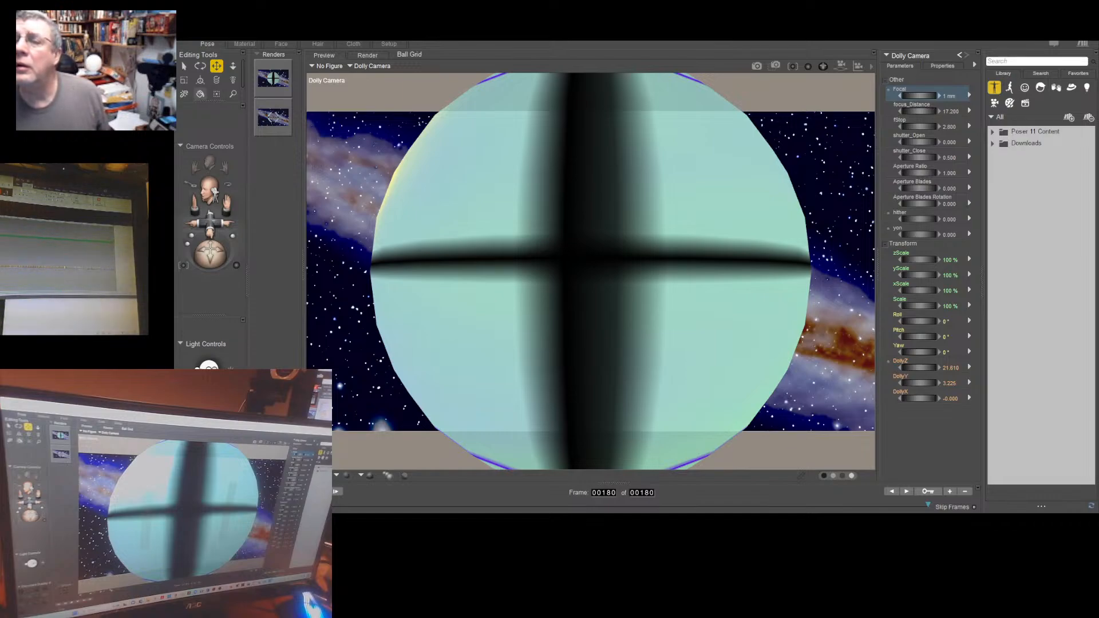
Check the camera view at frame 1, frame 45 and frame 180
key("Home")
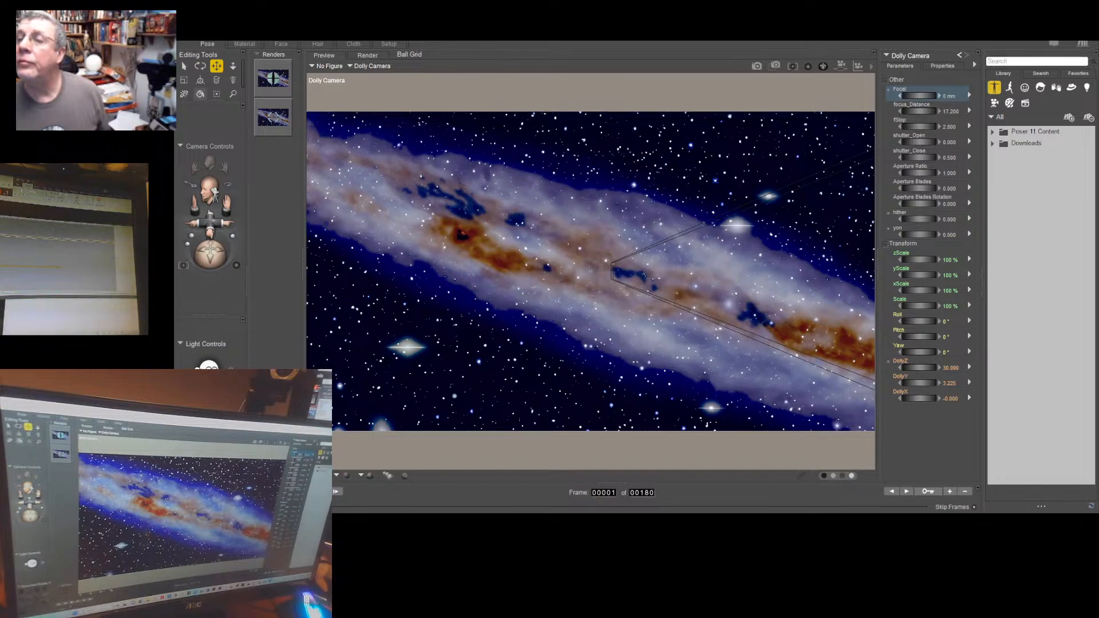
left_click(445, 505)
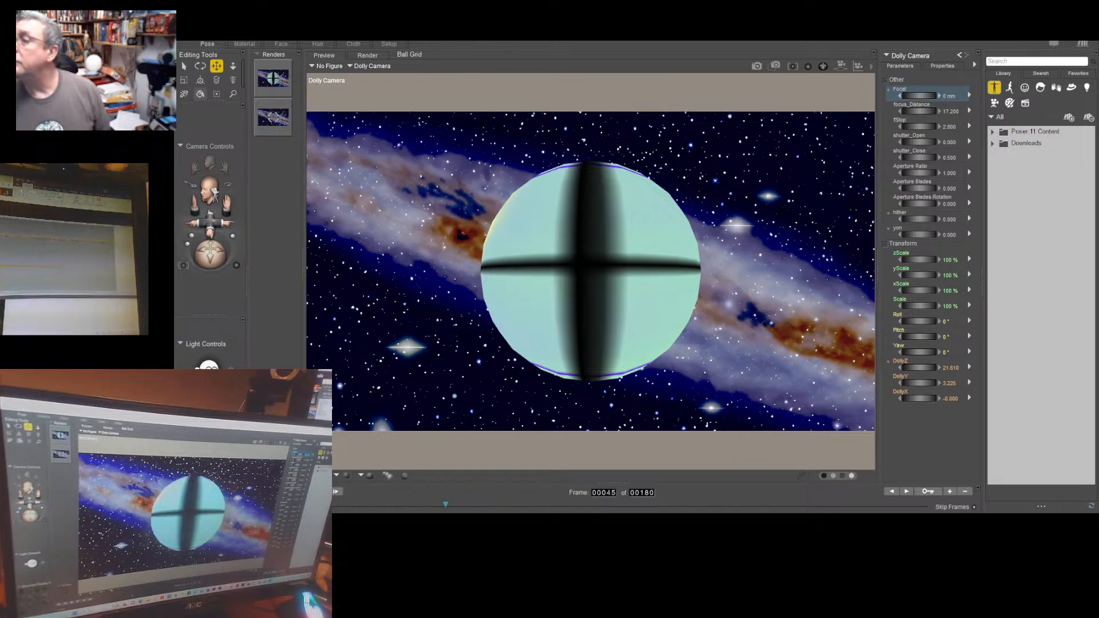
key("End")
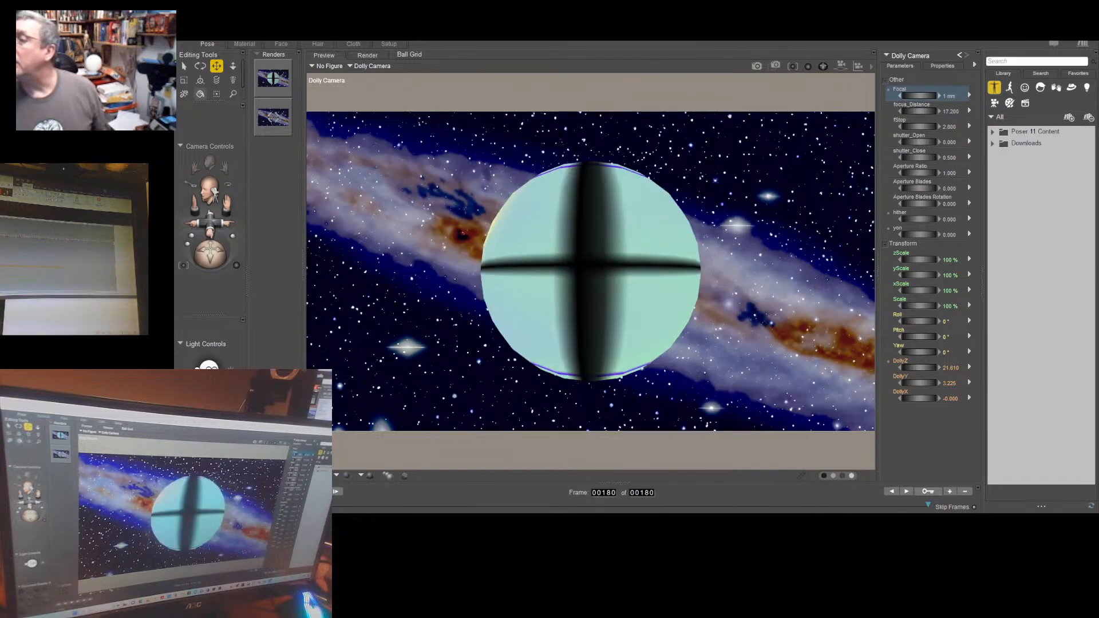
key("Left")
key("Right")
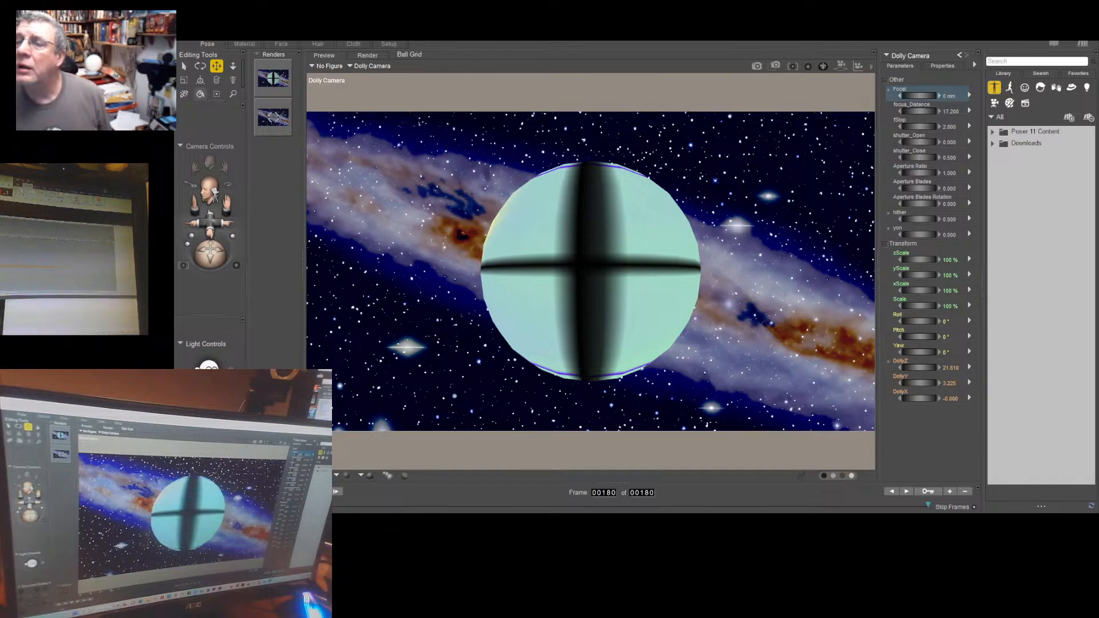
Set the Dolly Camera's Focal to 1 mm at frame 150 and compare the view at frames 135 and 151
left_click(445, 505)
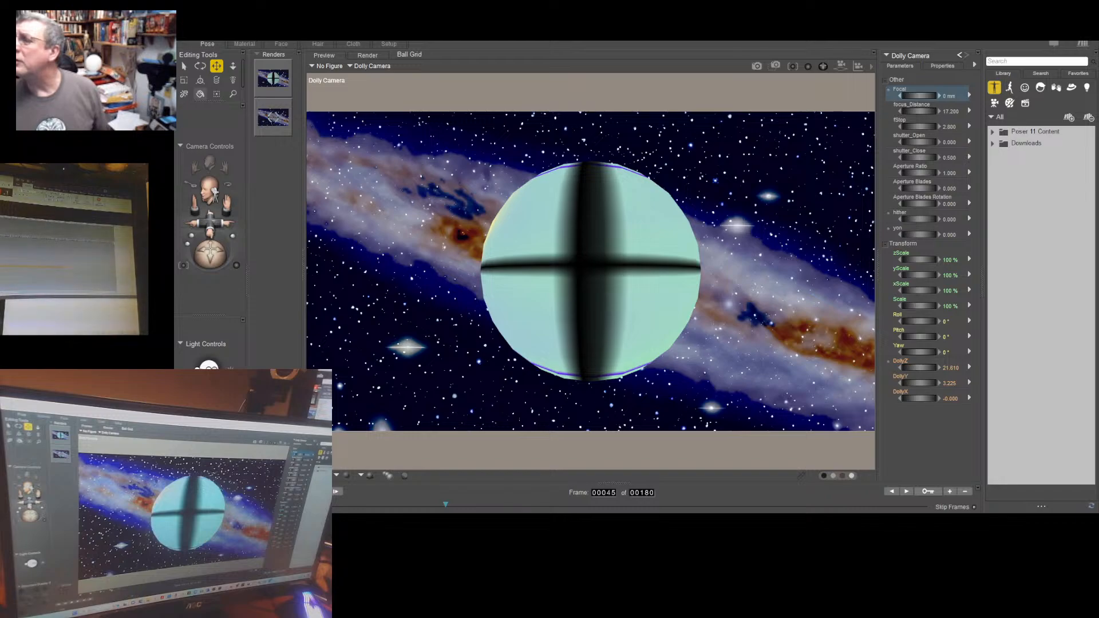
left_click(927, 505)
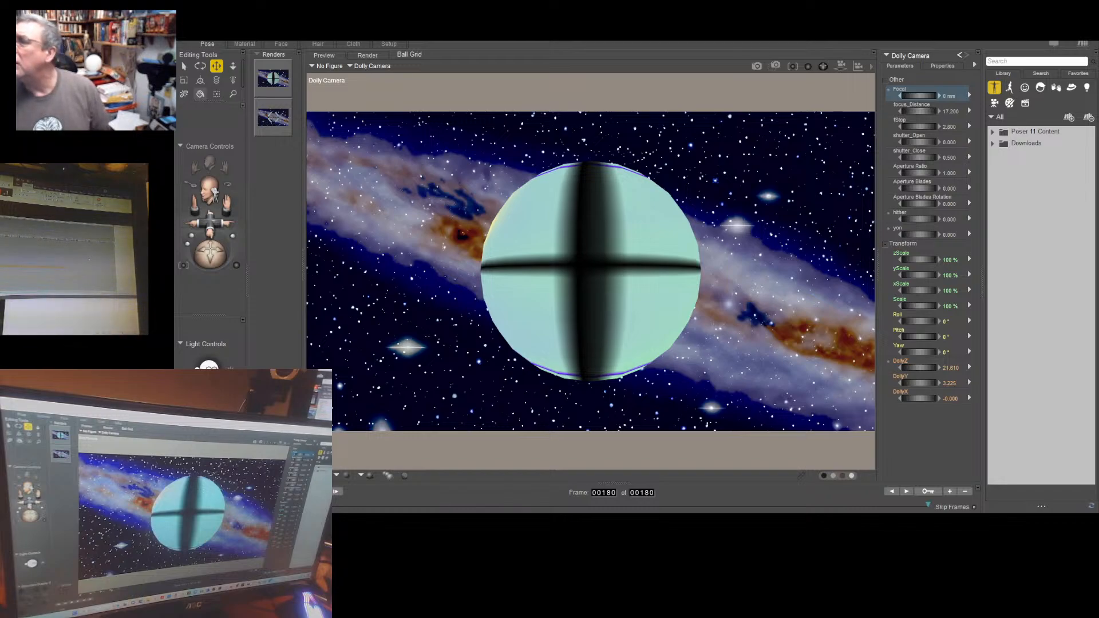
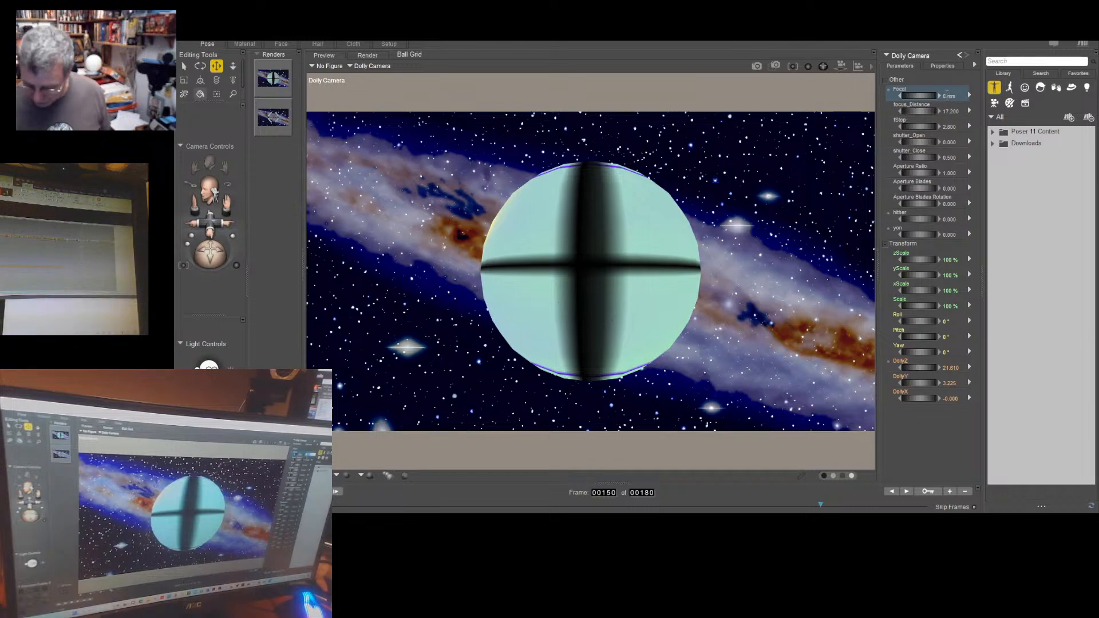
type("1")
key("Return")
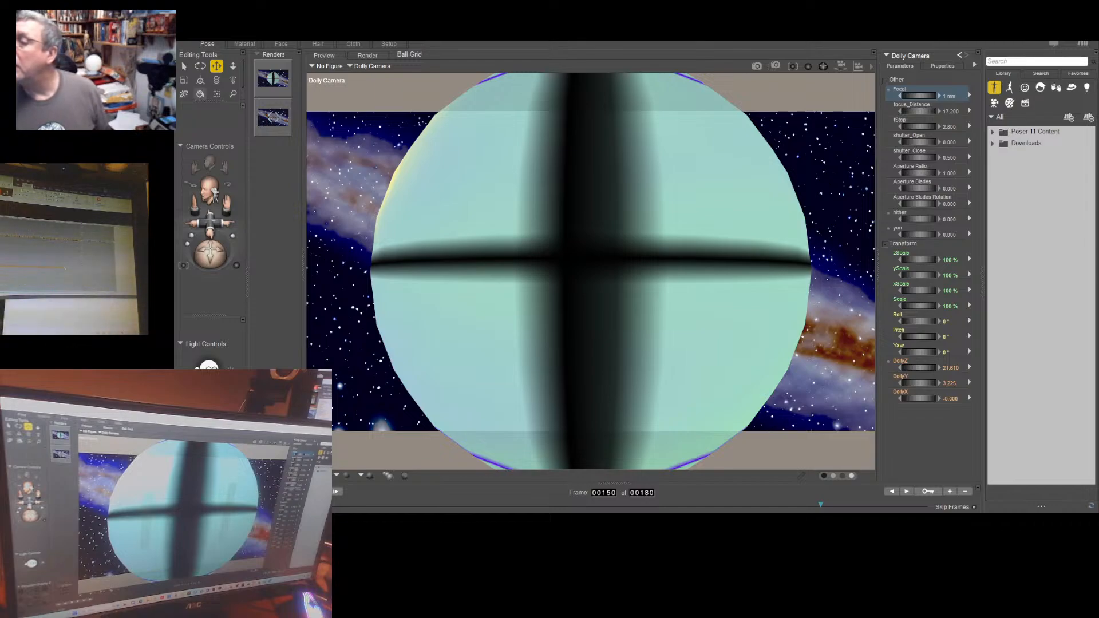
left_click(891, 492)
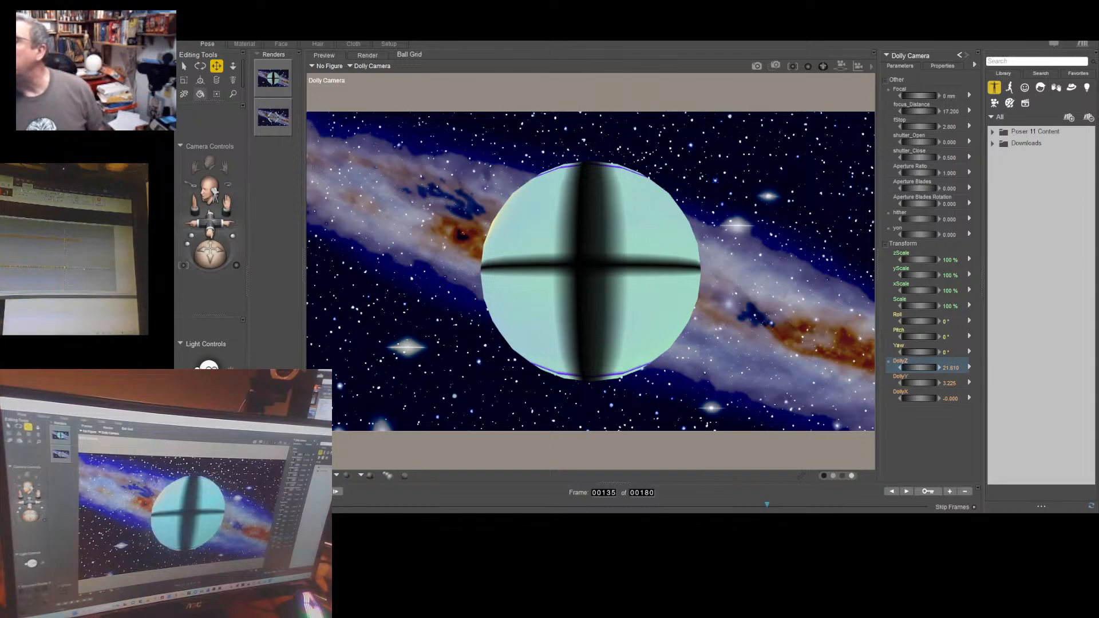
left_click(824, 505)
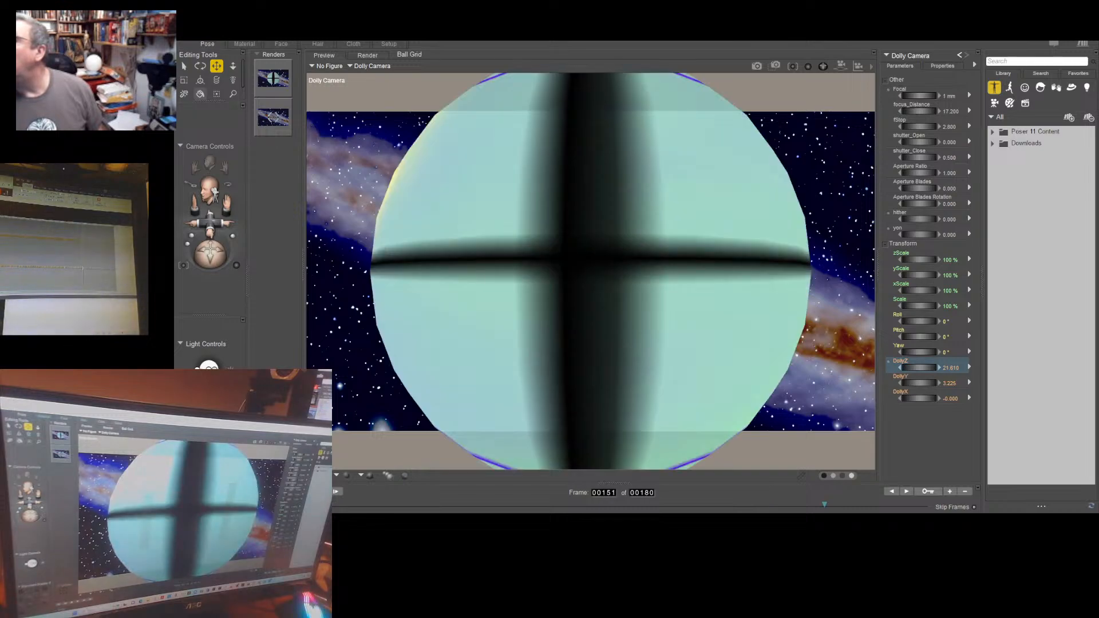
Extend the animation to 195 frames and set the Dolly Camera's DollyZ to about 22 at frame 195
key("Left")
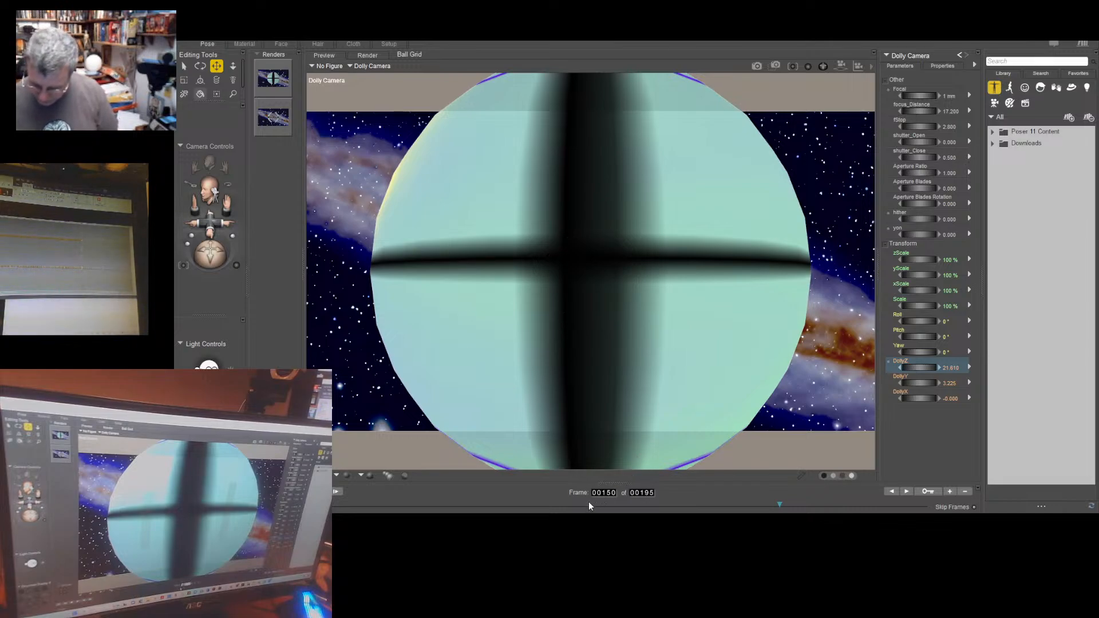
key("End")
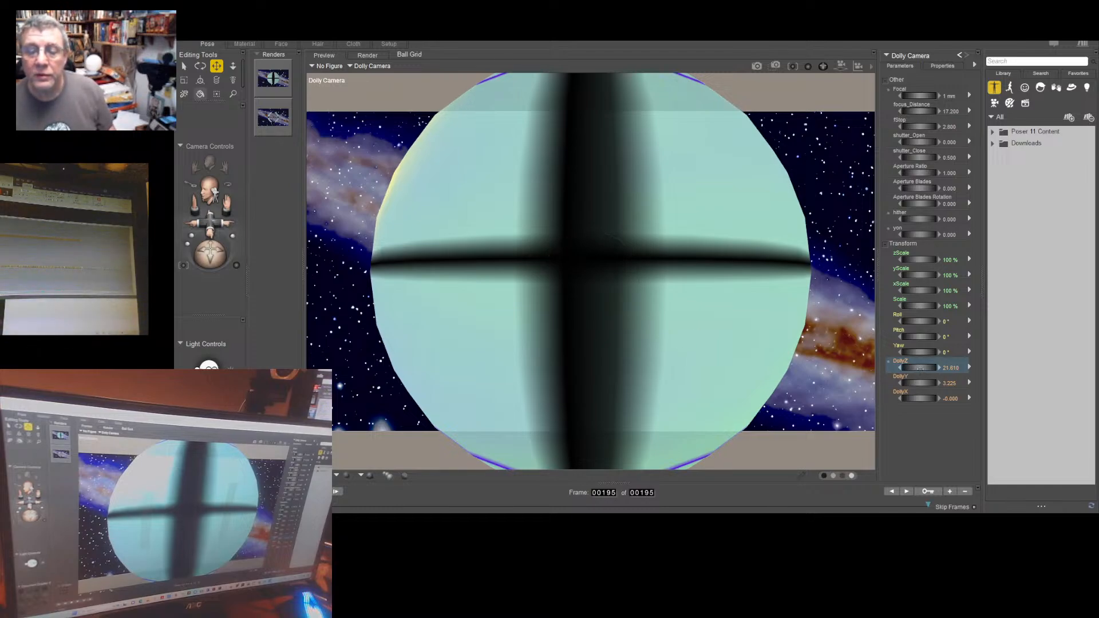
left_click_drag(919, 368, 939, 367)
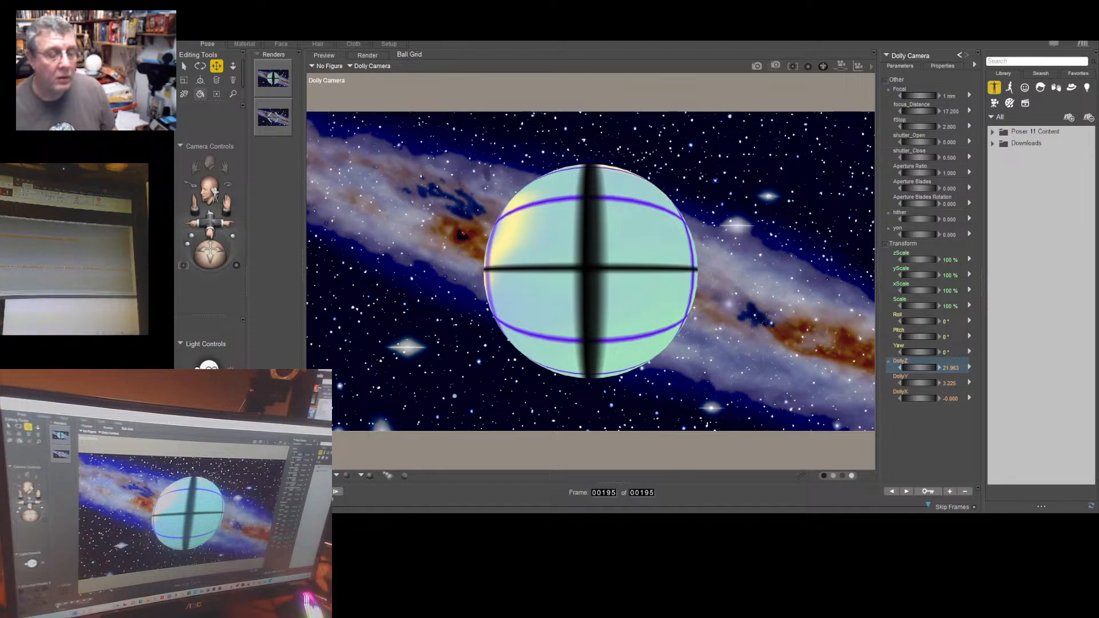
Play the 195-frame animation from frame 1 to review the camera movement
left_click(269, 493)
left_click(328, 494)
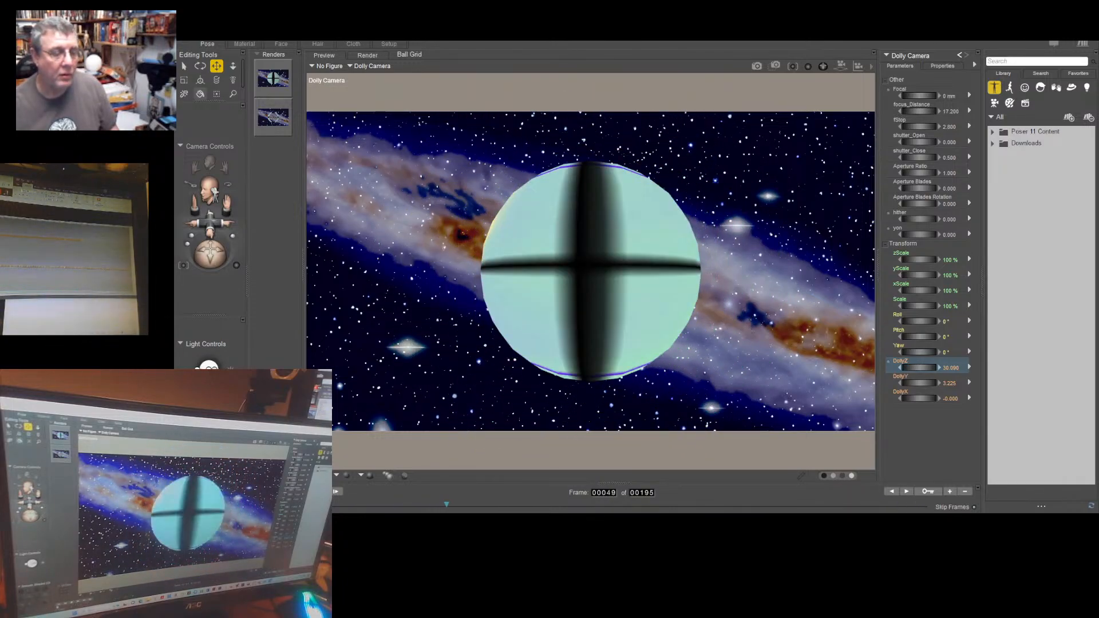
left_click(328, 491)
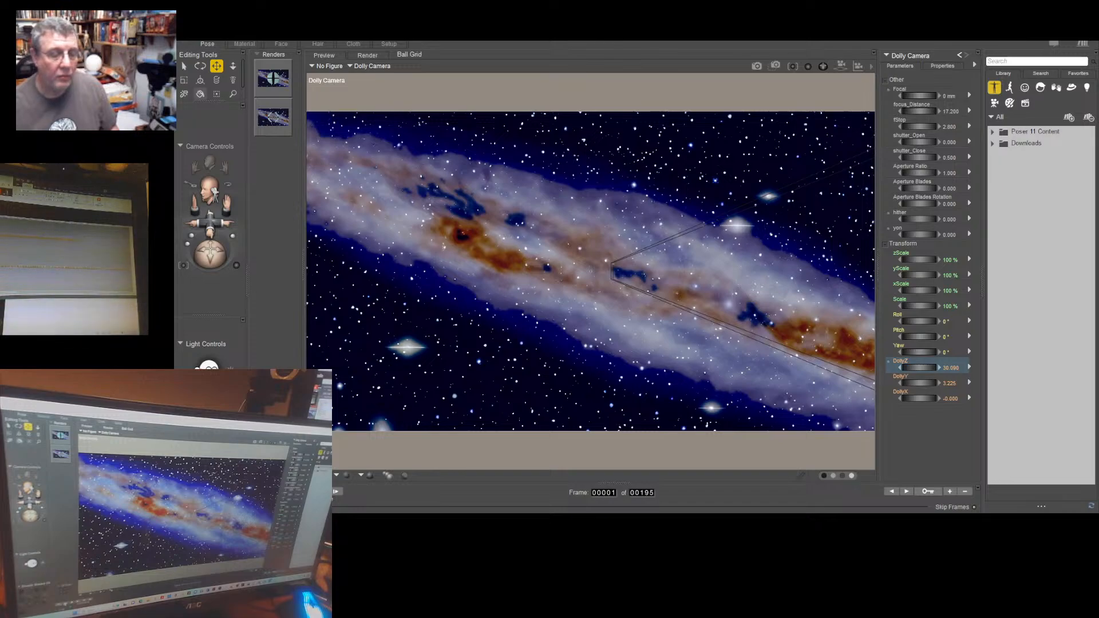
left_click(328, 491)
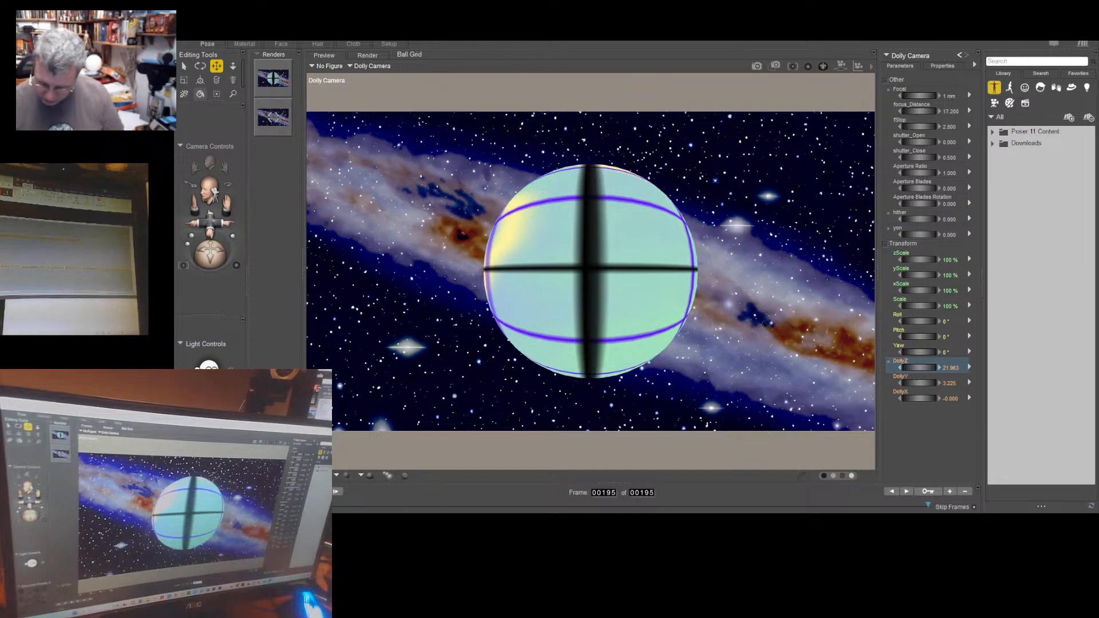
Extend the animation to 240 frames and set the Dolly Camera's Focal to 2 mm at frame 210
type("240")
key("Return")
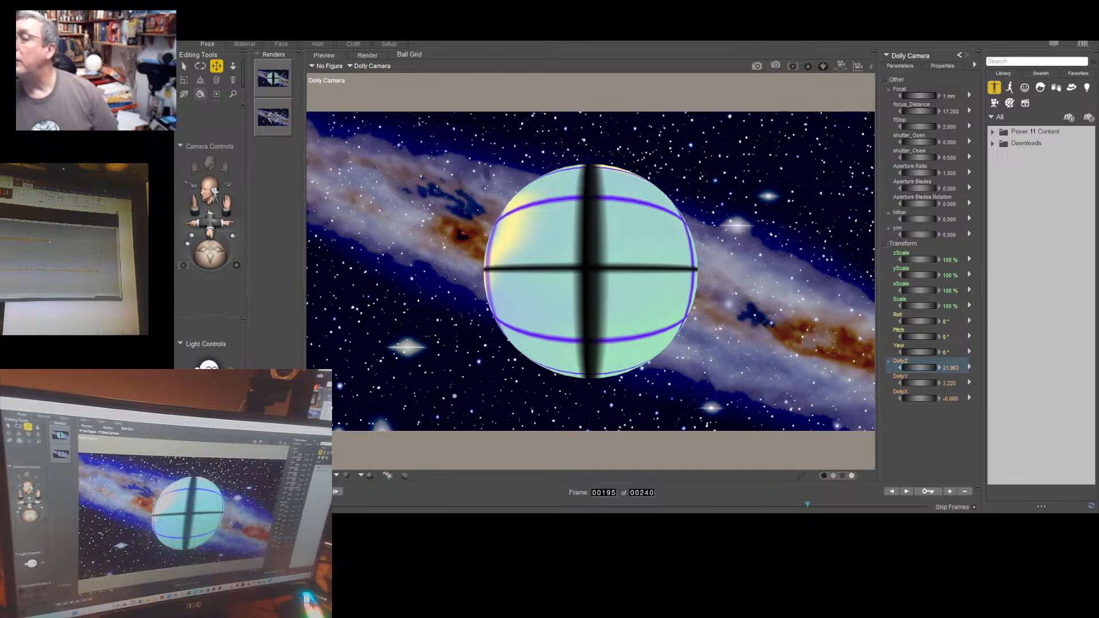
left_click(49, 241)
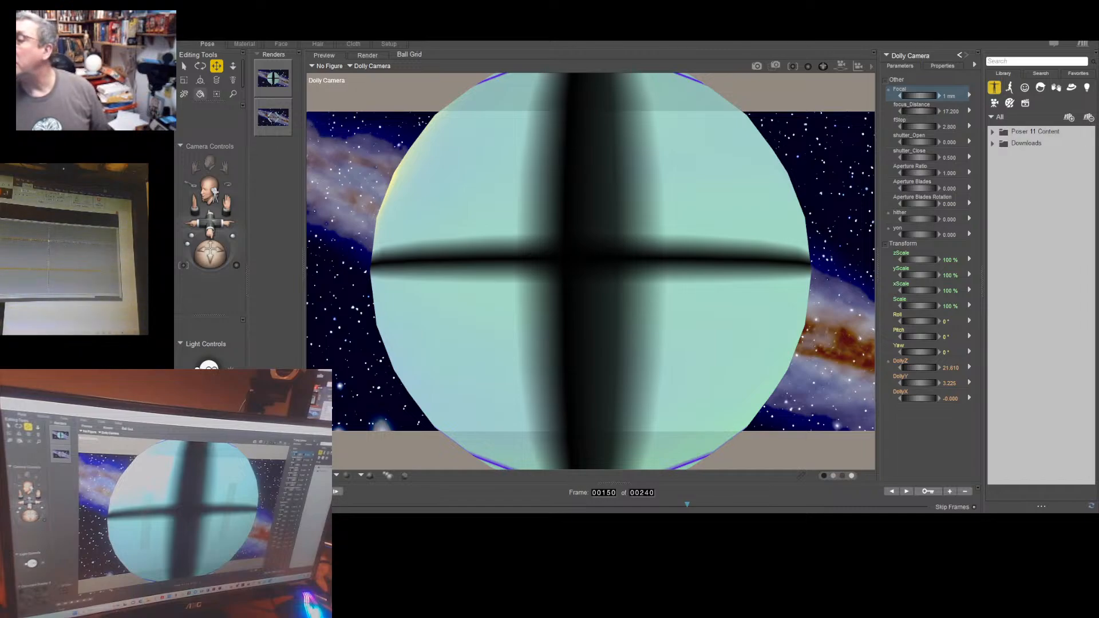
left_click(99, 271)
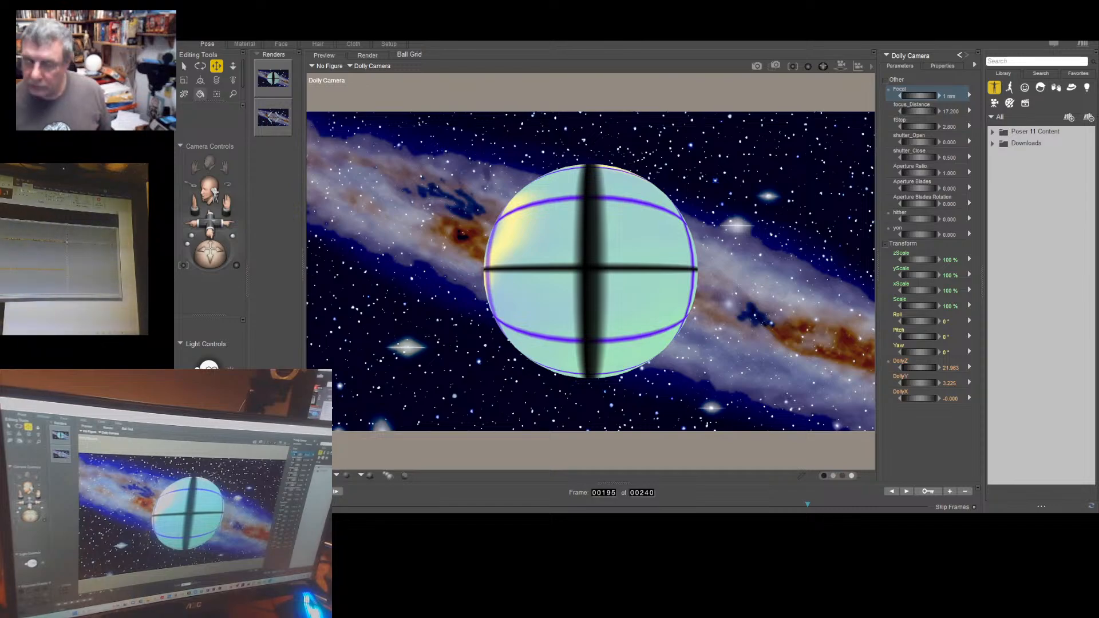
key("Return")
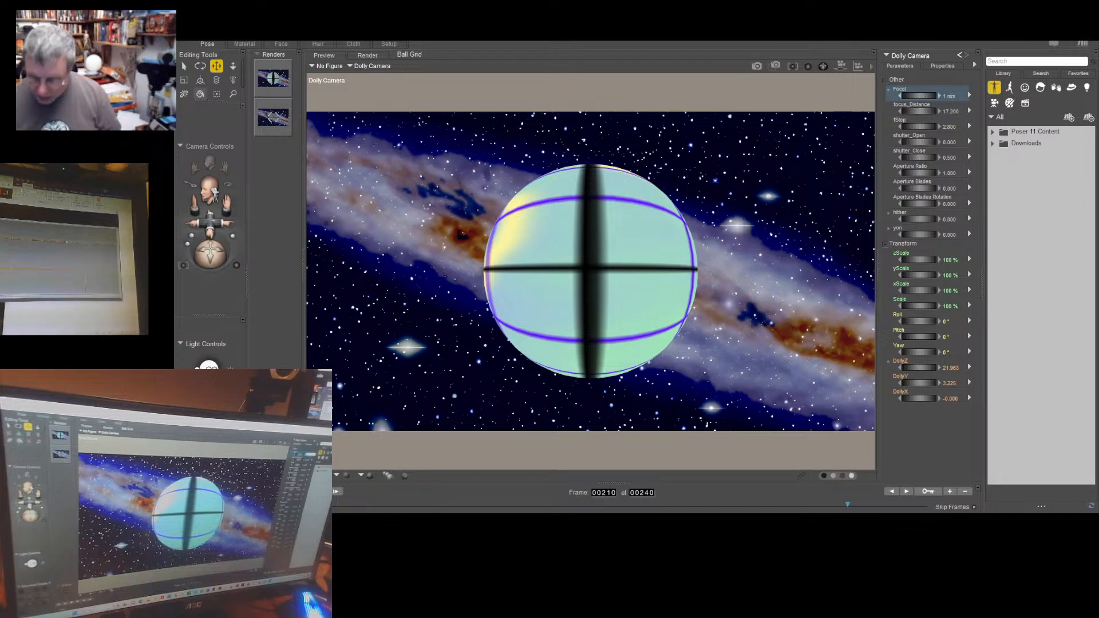
type("2")
key("Return")
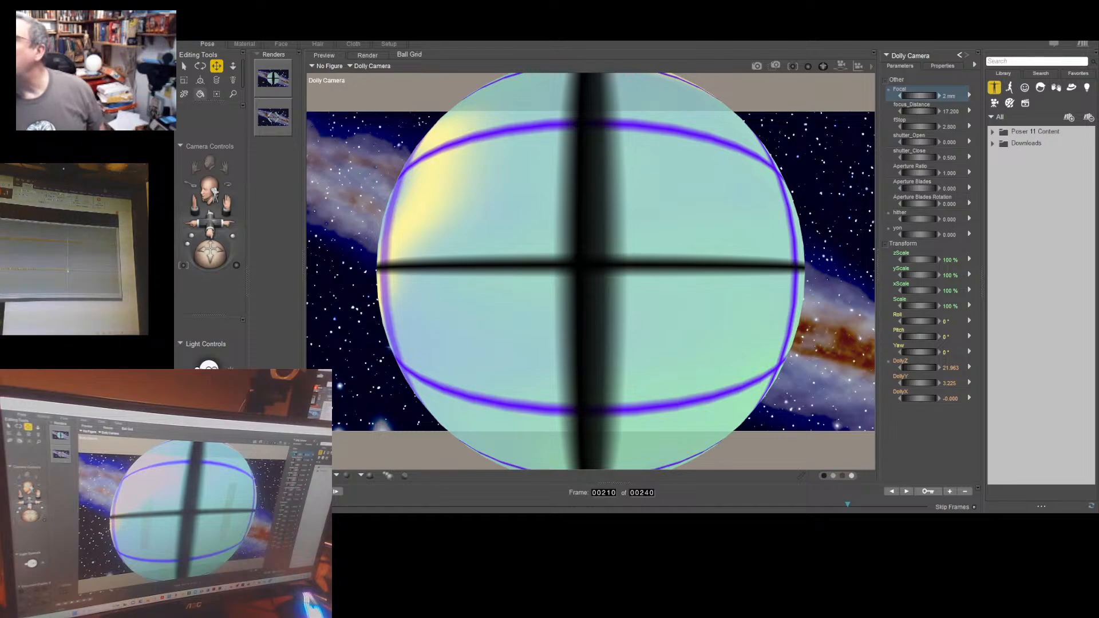
Try raising the Dolly Camera's DollyZ to about 23.3 at frame 210 with Focal at 2 mm
left_click_drag(848, 505, 809, 505)
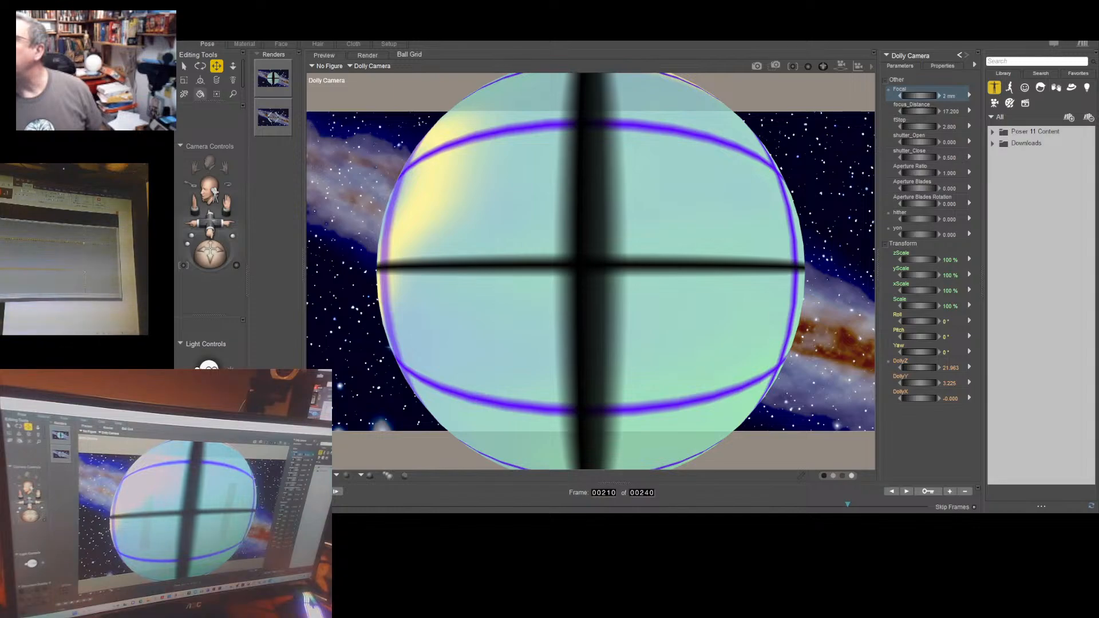
left_click(919, 368)
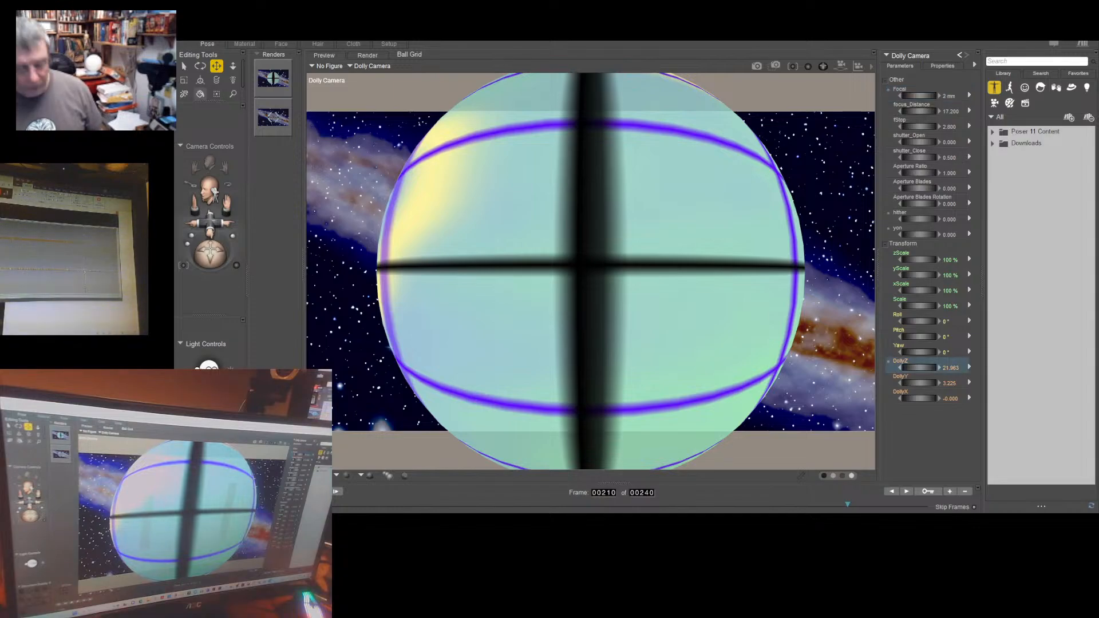
left_click(939, 368)
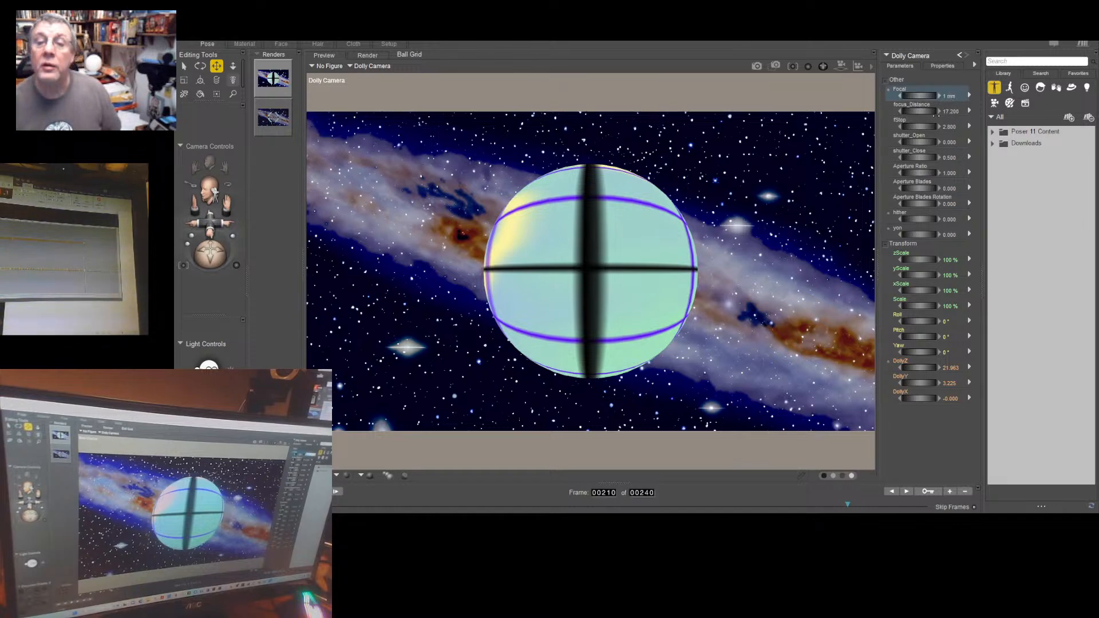
left_click(939, 96)
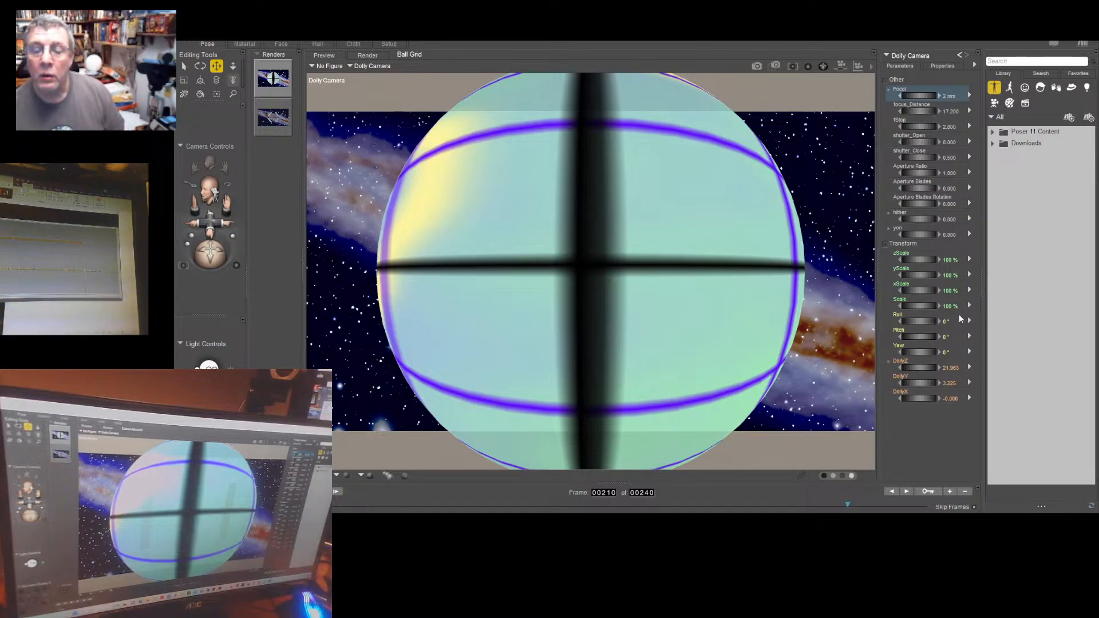
left_click(914, 367)
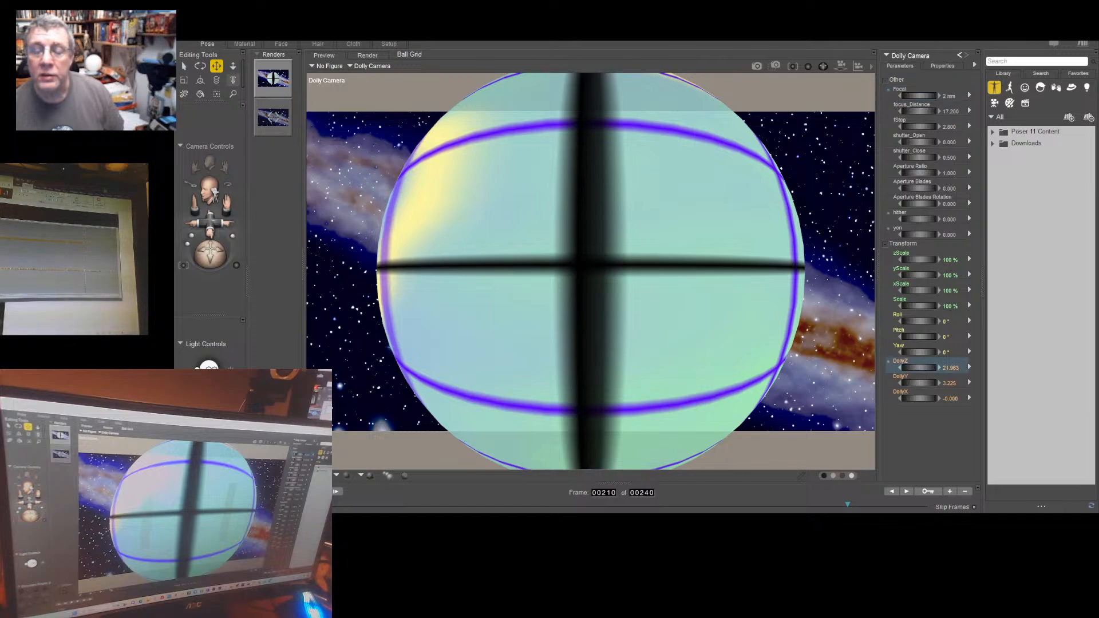
left_click_drag(914, 367, 942, 368)
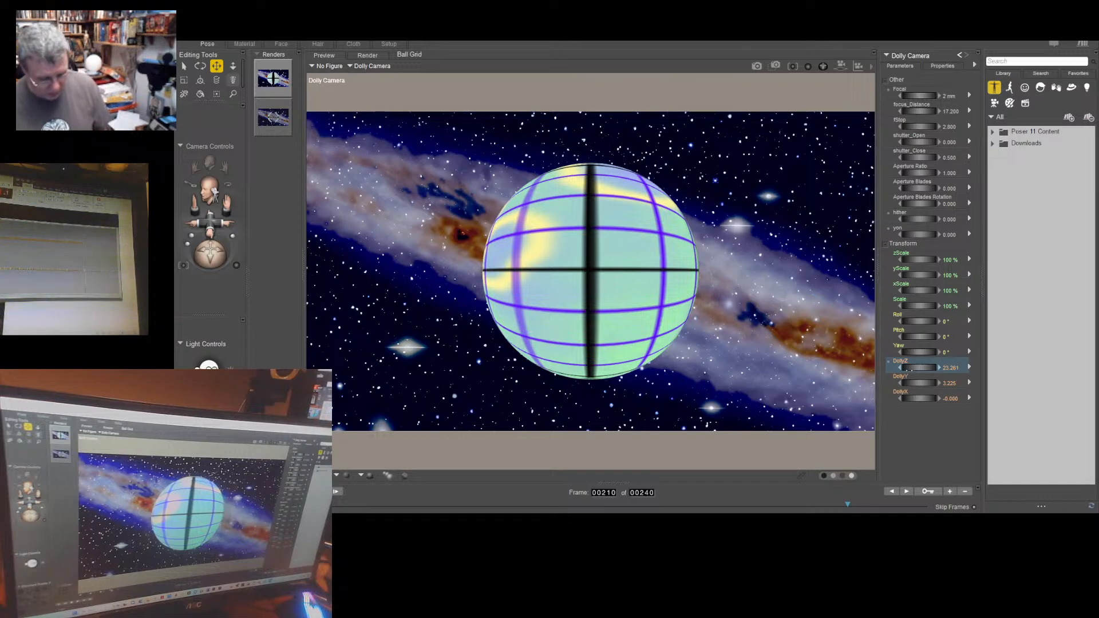
left_click_drag(916, 368, 910, 372)
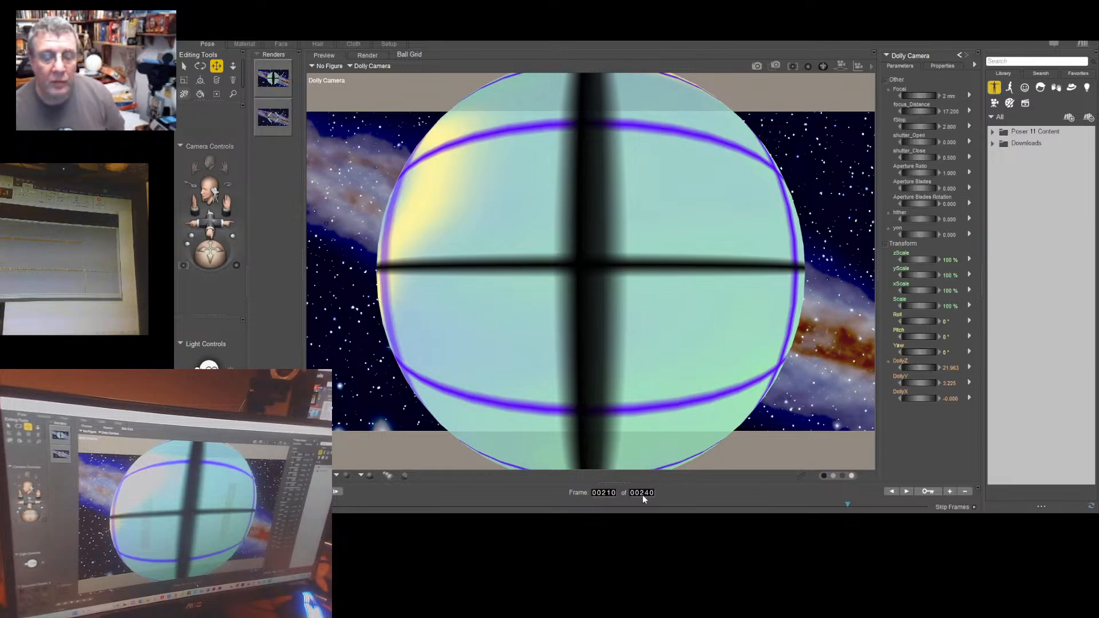
Extend the animation to 255 frames and set the Dolly Camera's DollyZ to about 23.17 at frame 255
type("255")
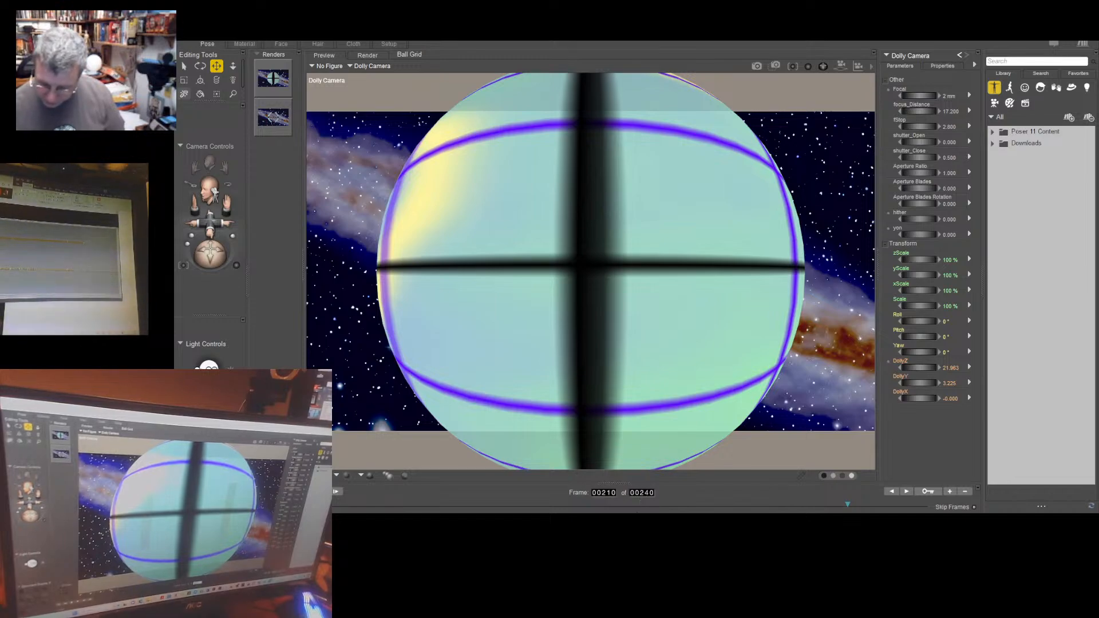
key("Return")
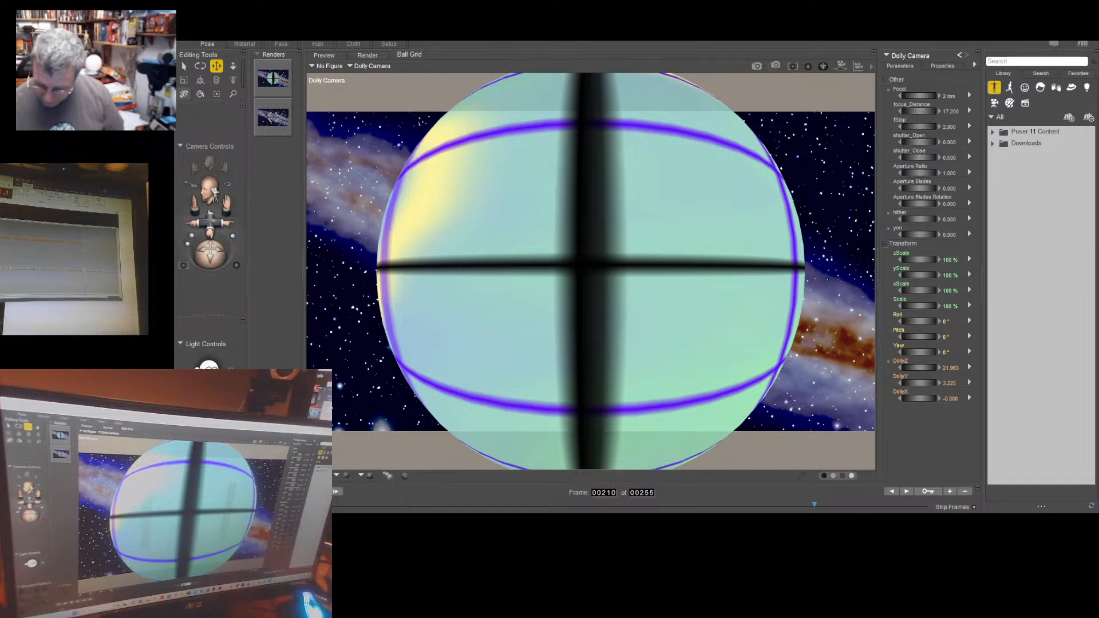
type("255")
key("Return")
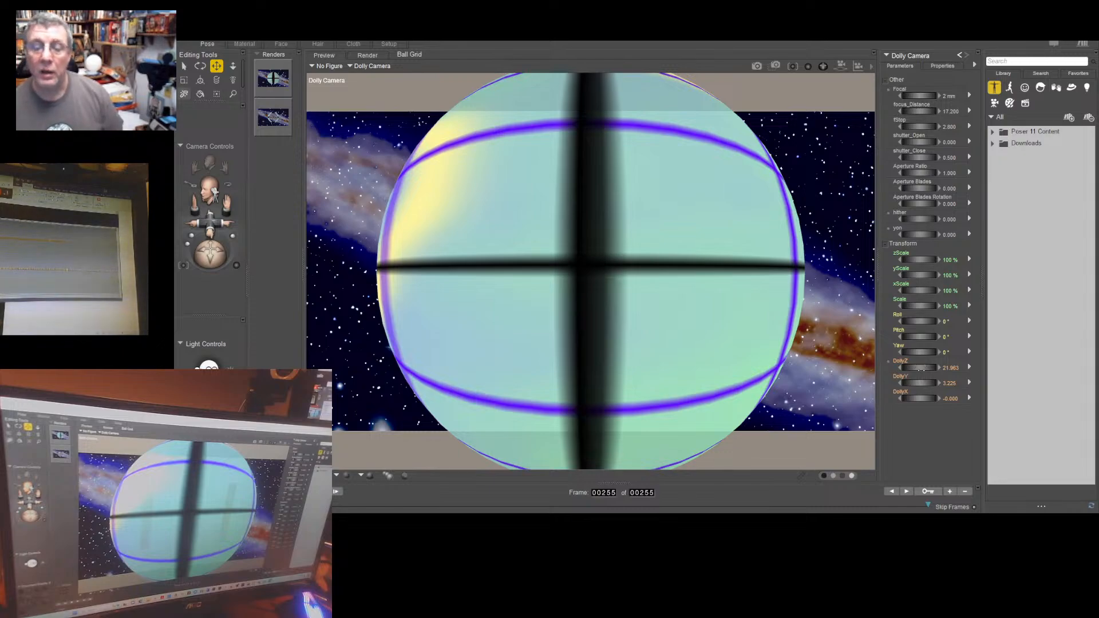
left_click(917, 368)
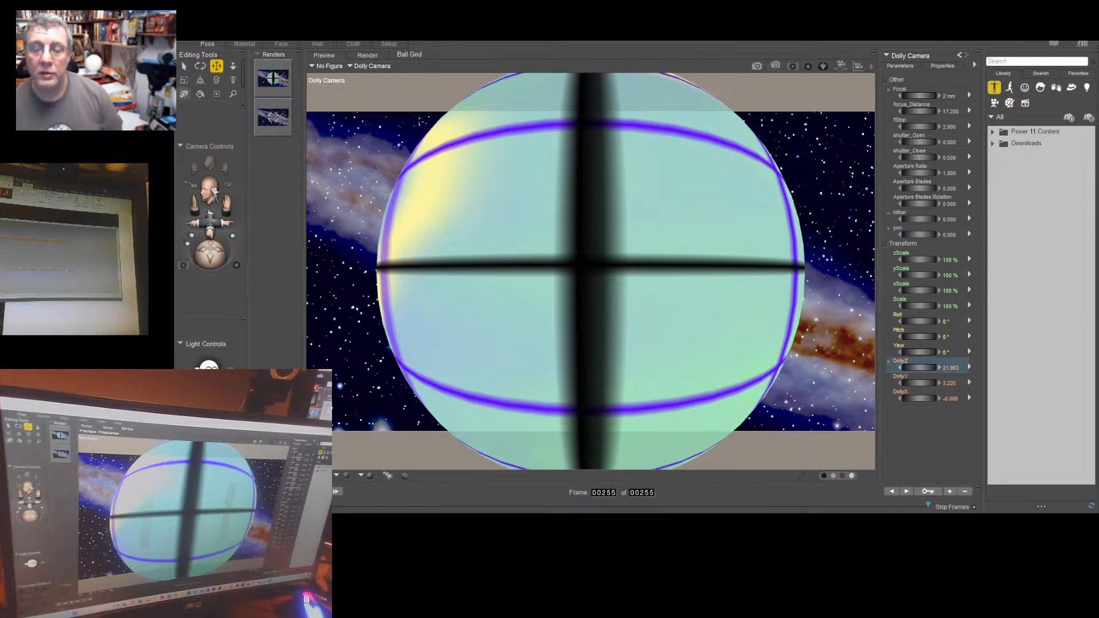
left_click_drag(917, 367, 987, 367)
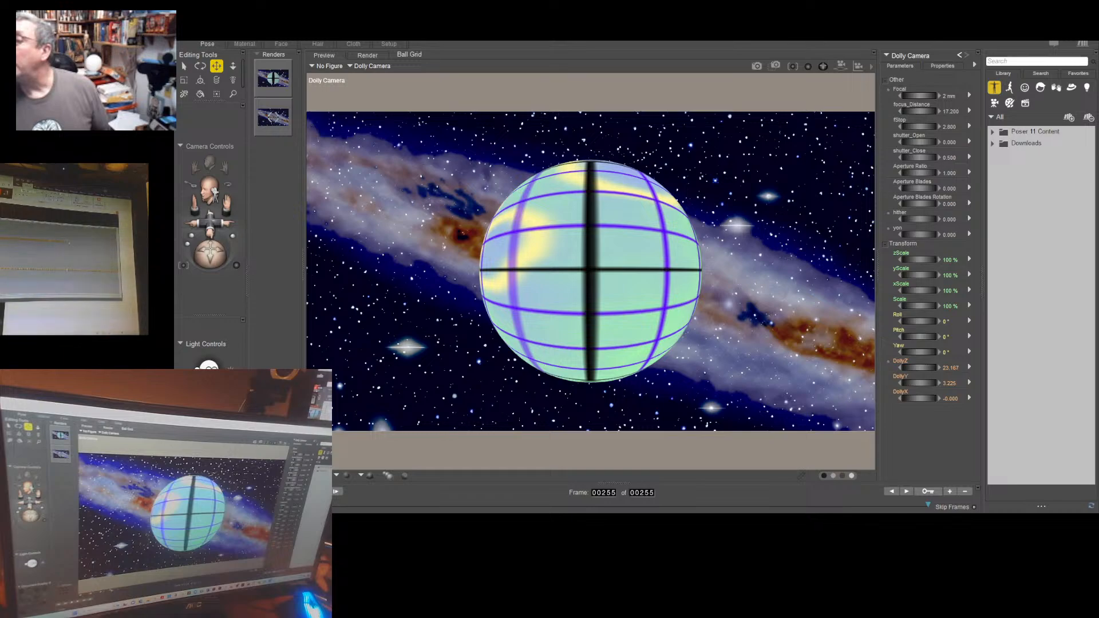
Check the view at frames 210 and 255, and play the animation from frame 1
left_click(68, 242)
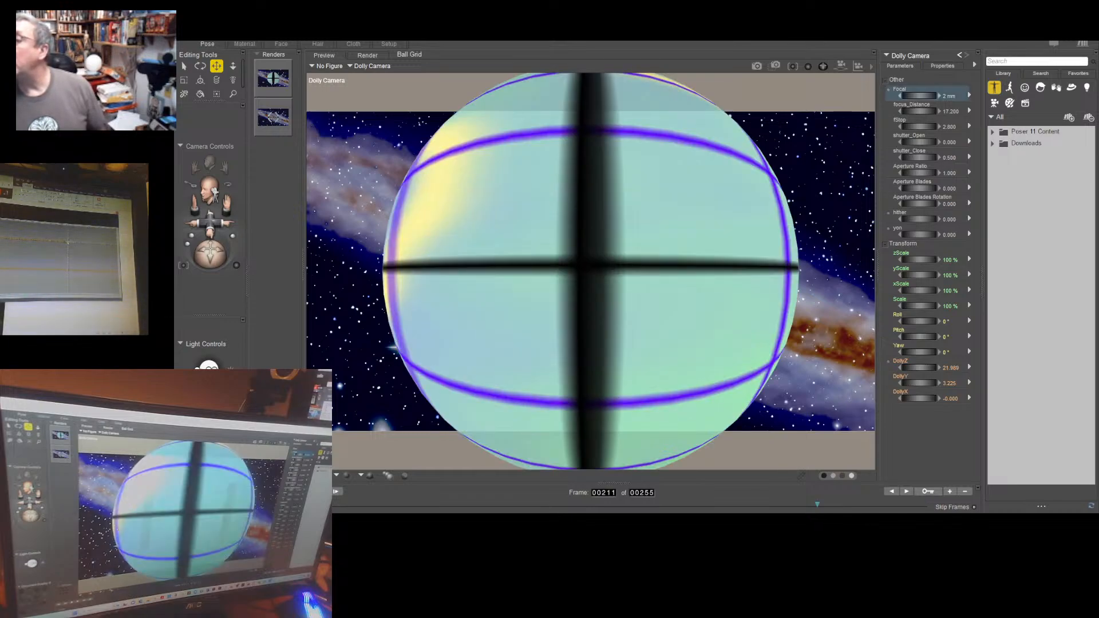
key("Left")
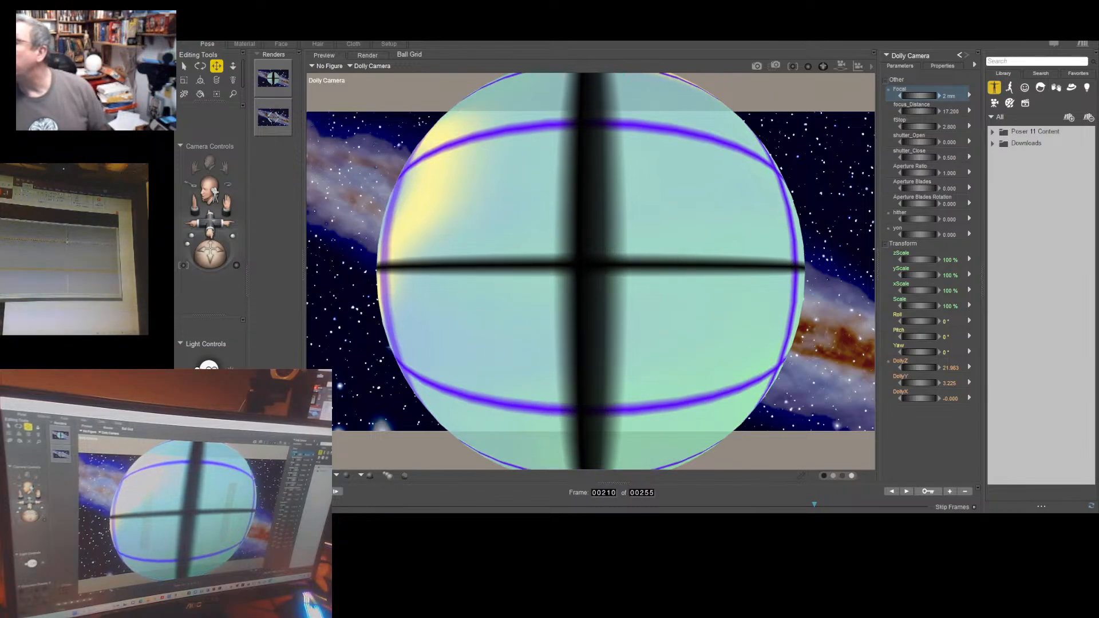
key("End")
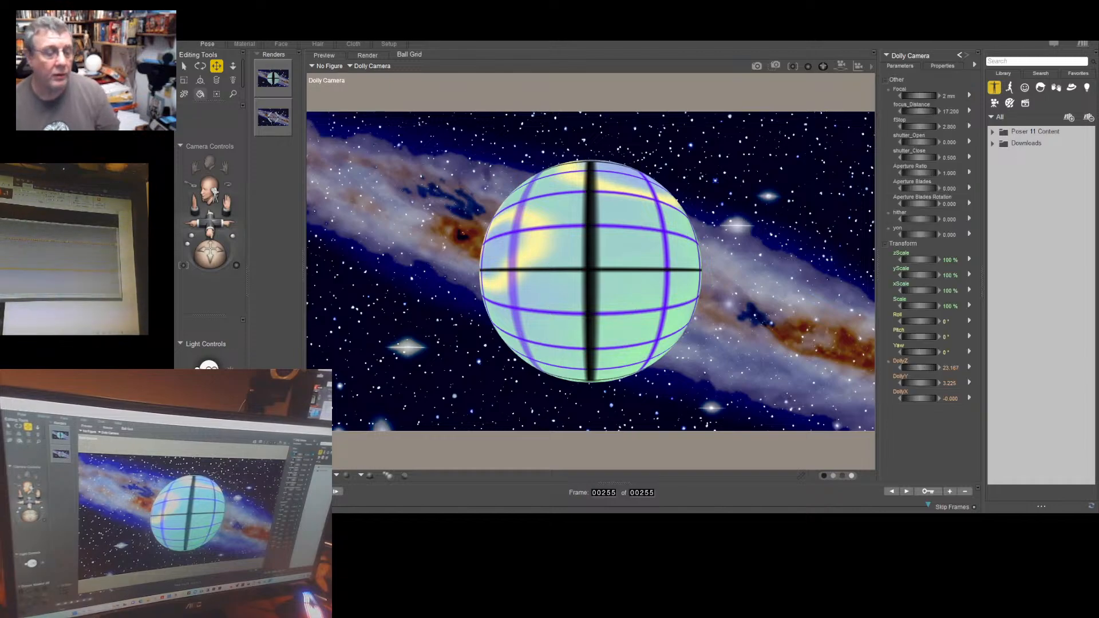
key("Home")
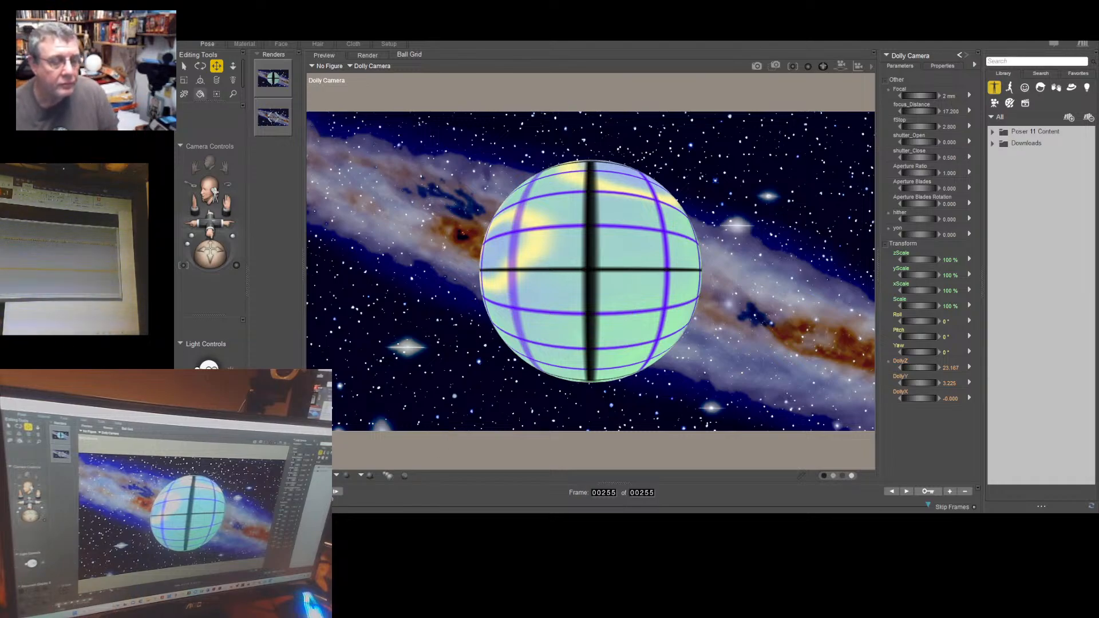
key("Home")
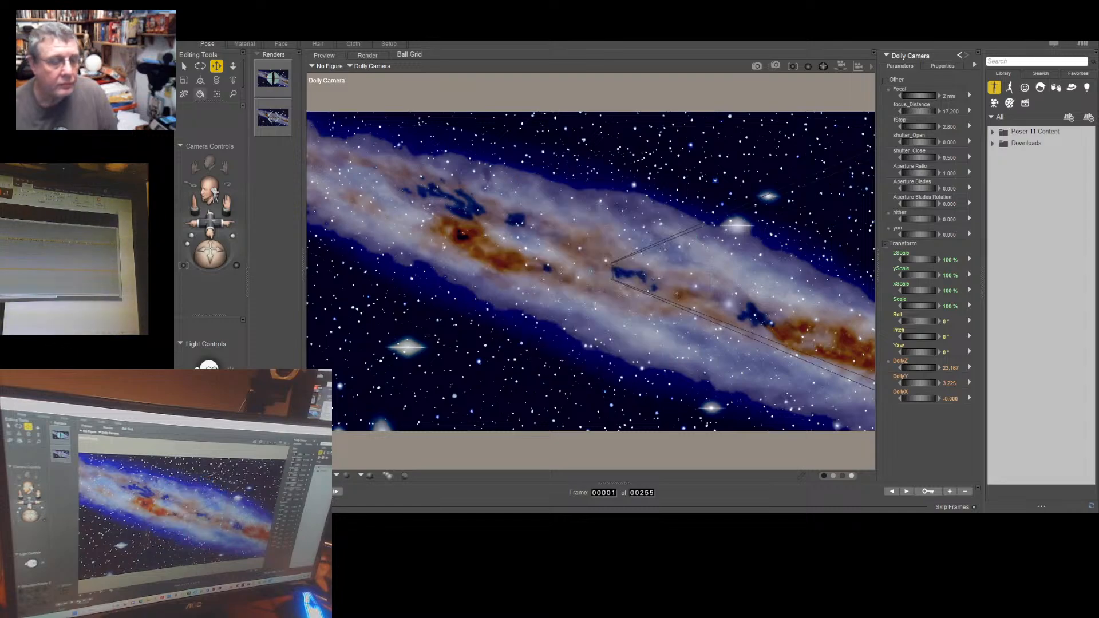
key("space")
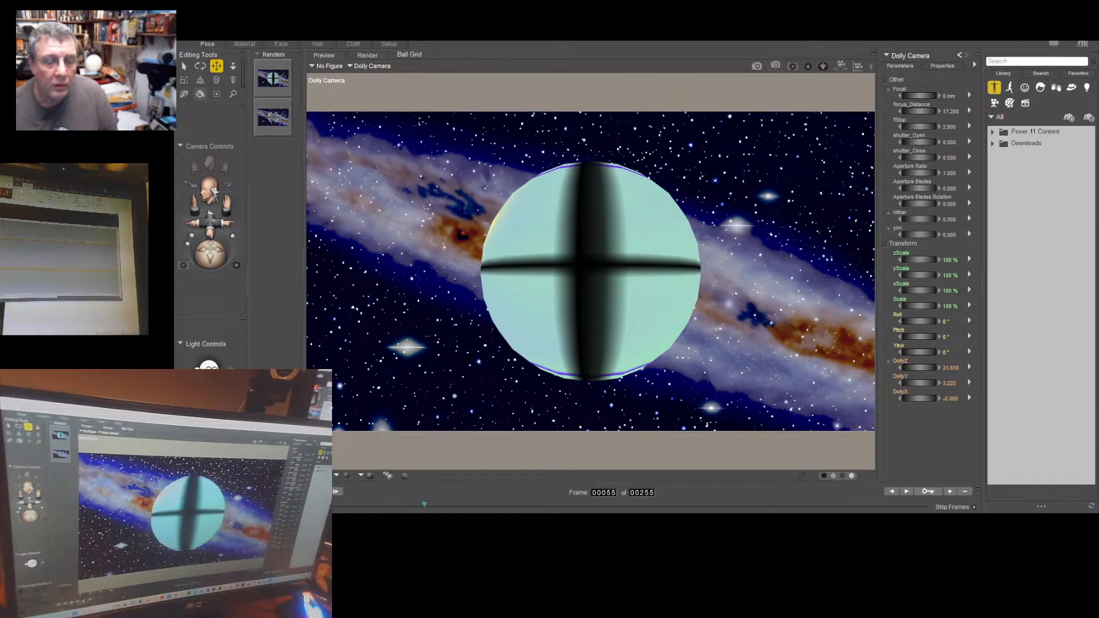
Step backward frame by frame from frame 55 to about frame 22 to examine how the planet's size changes around the keyframes
key("Left")
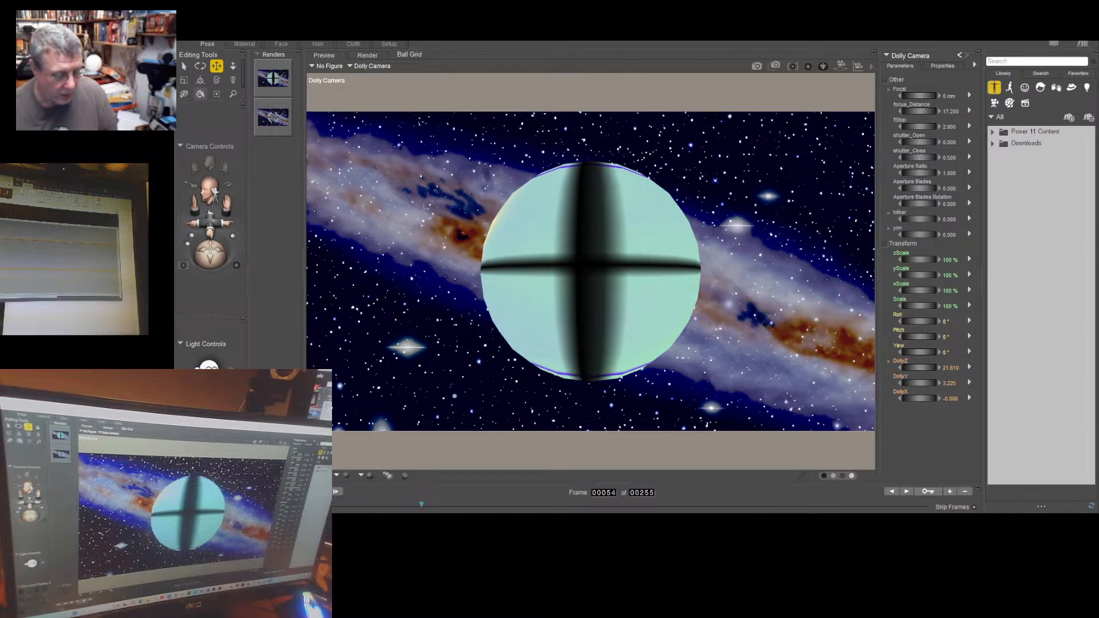
key("Left")
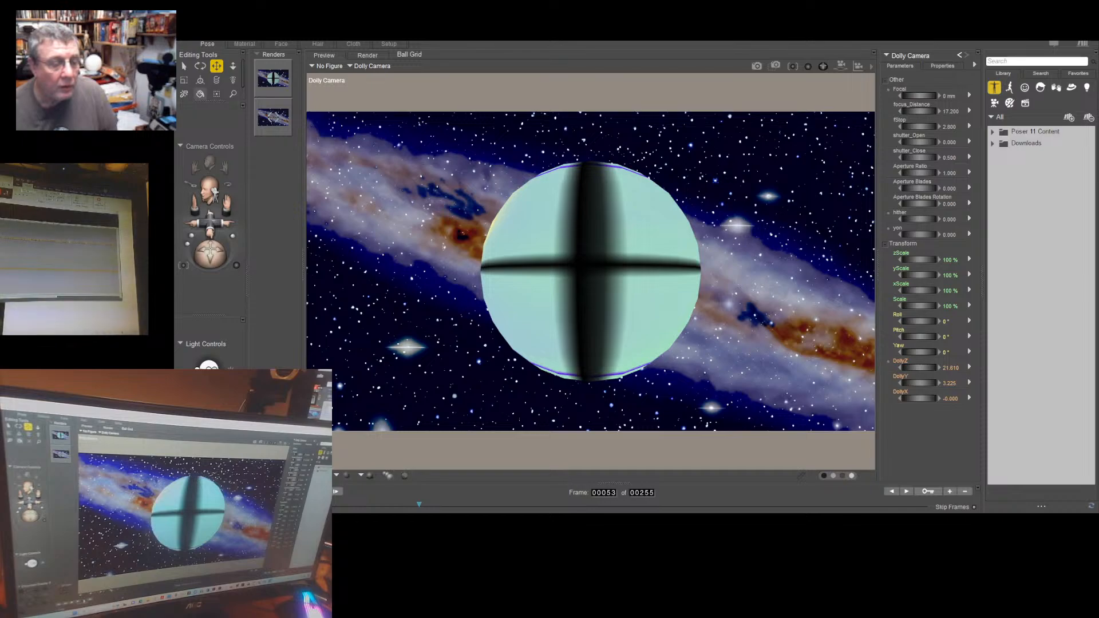
key("Left")
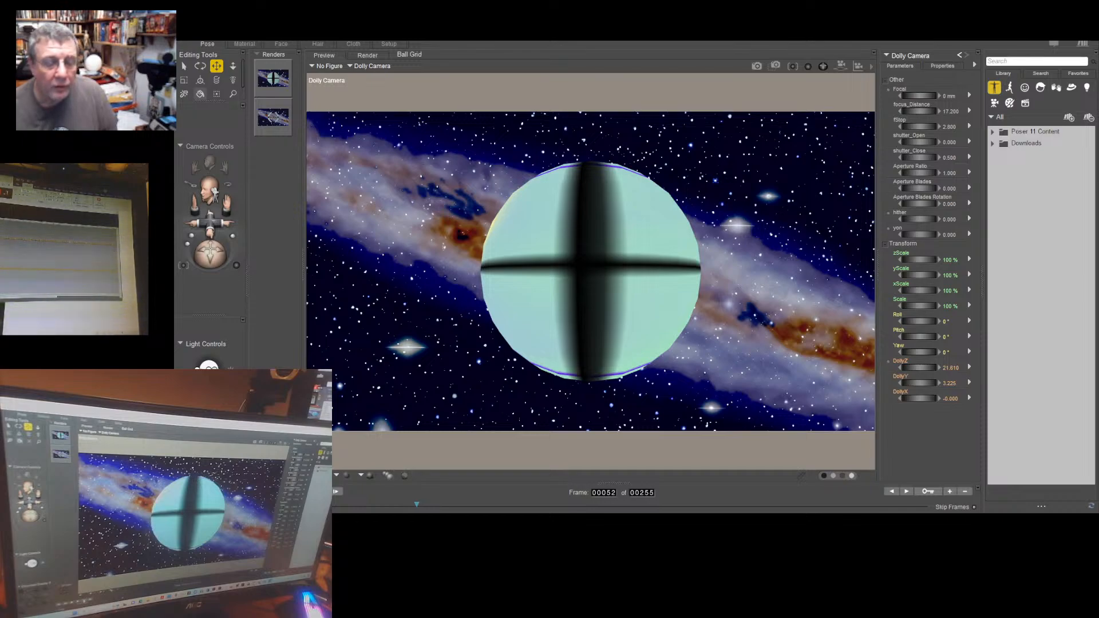
key("Left")
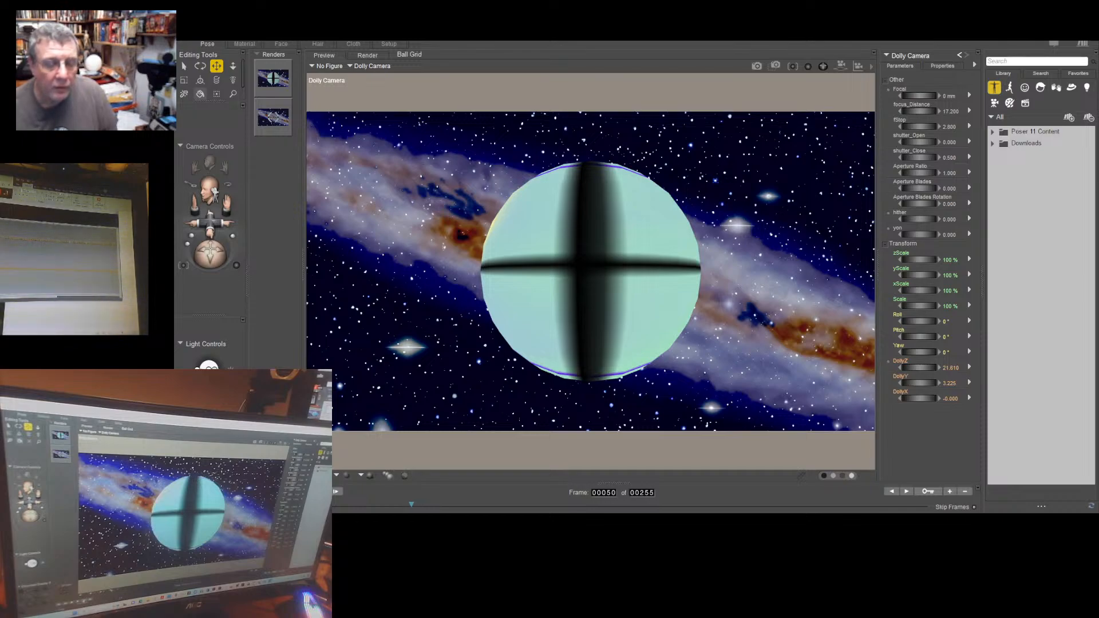
key("Left")
key("Left")
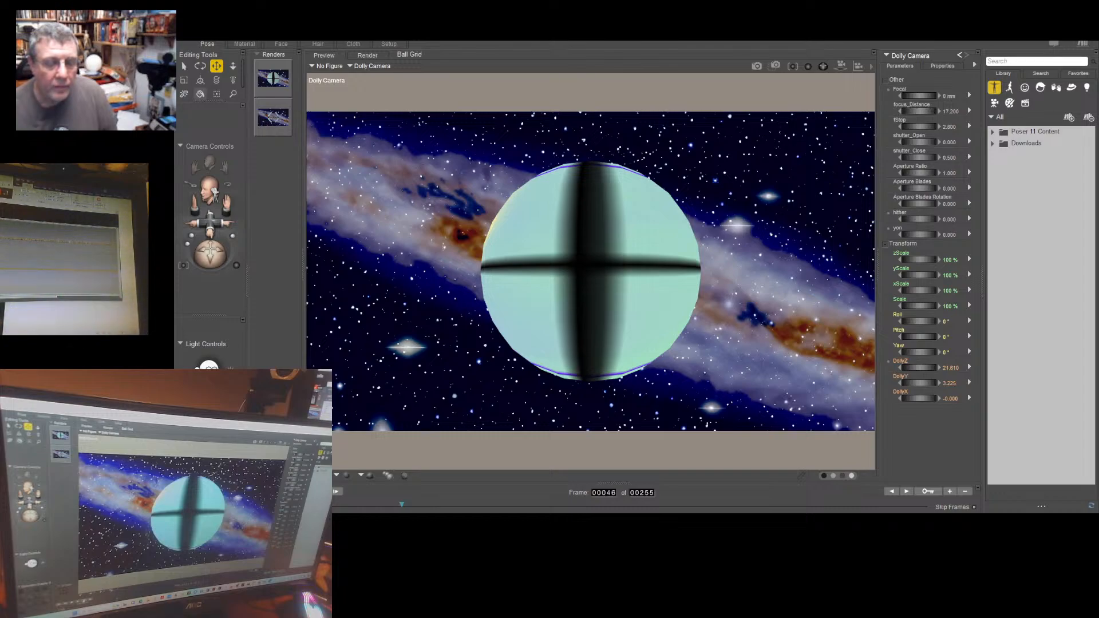
key("Left")
key("Left")
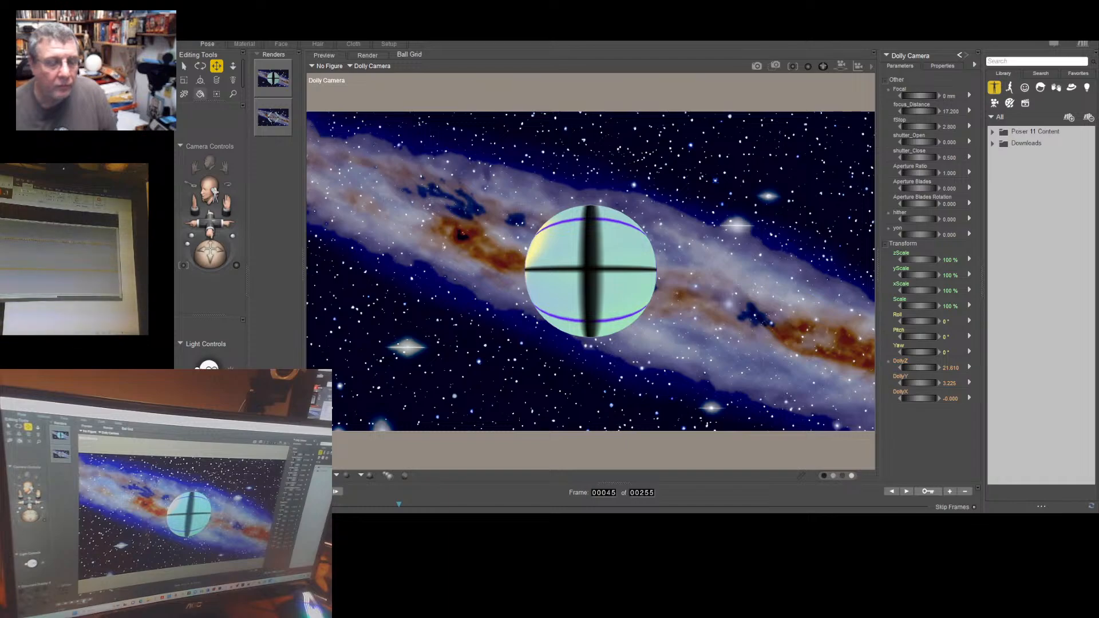
key("Left")
key("Left")
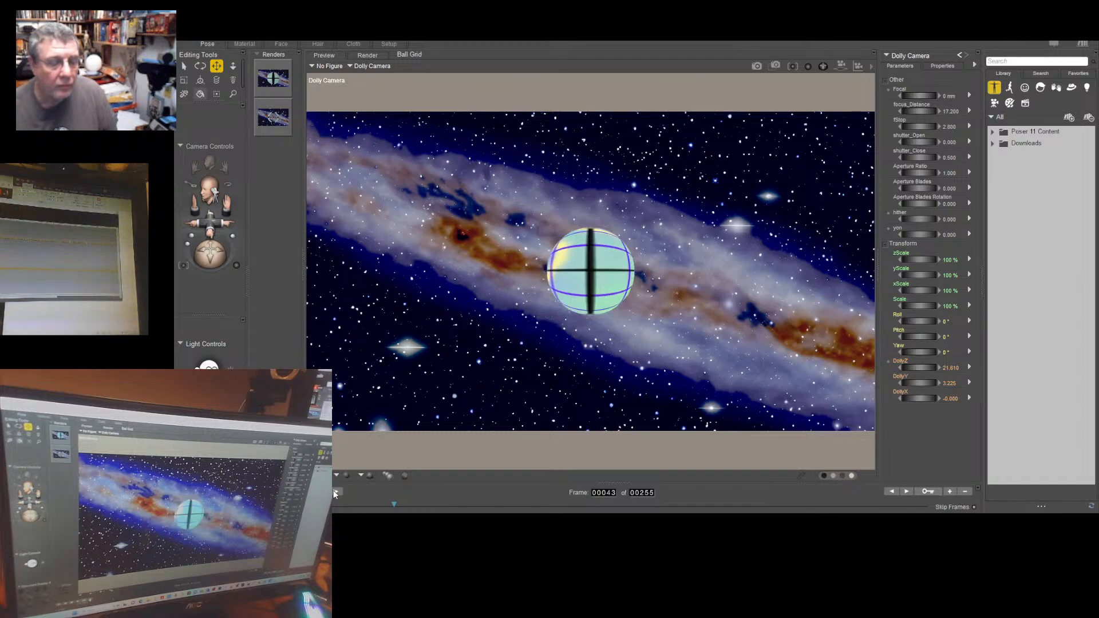
key("Left")
key("Left")
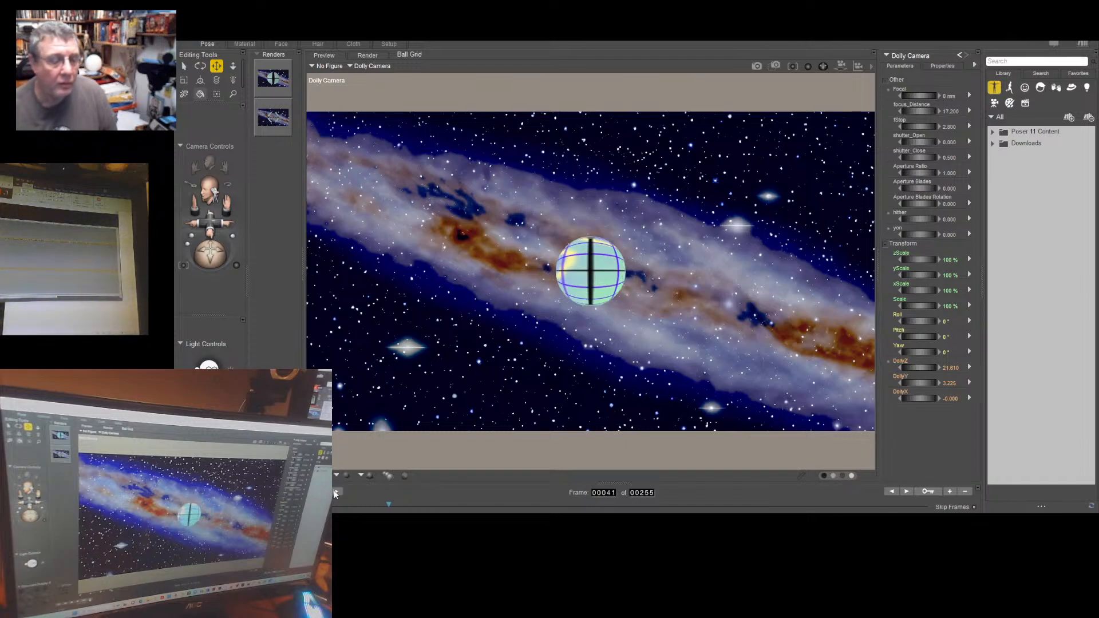
key("Left")
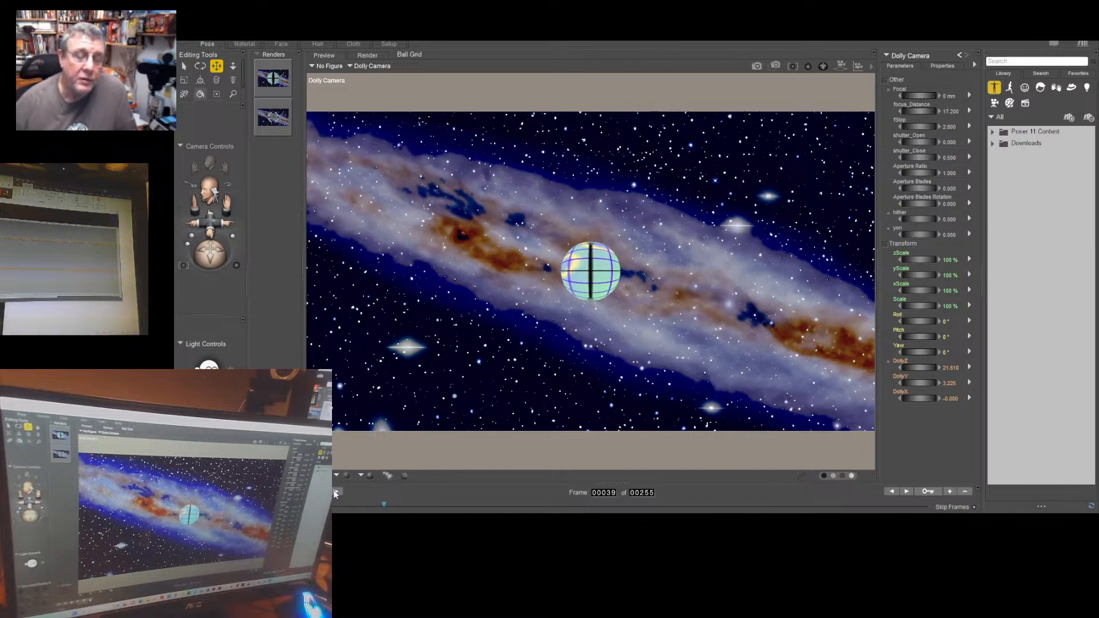
key("Left")
key("Left")
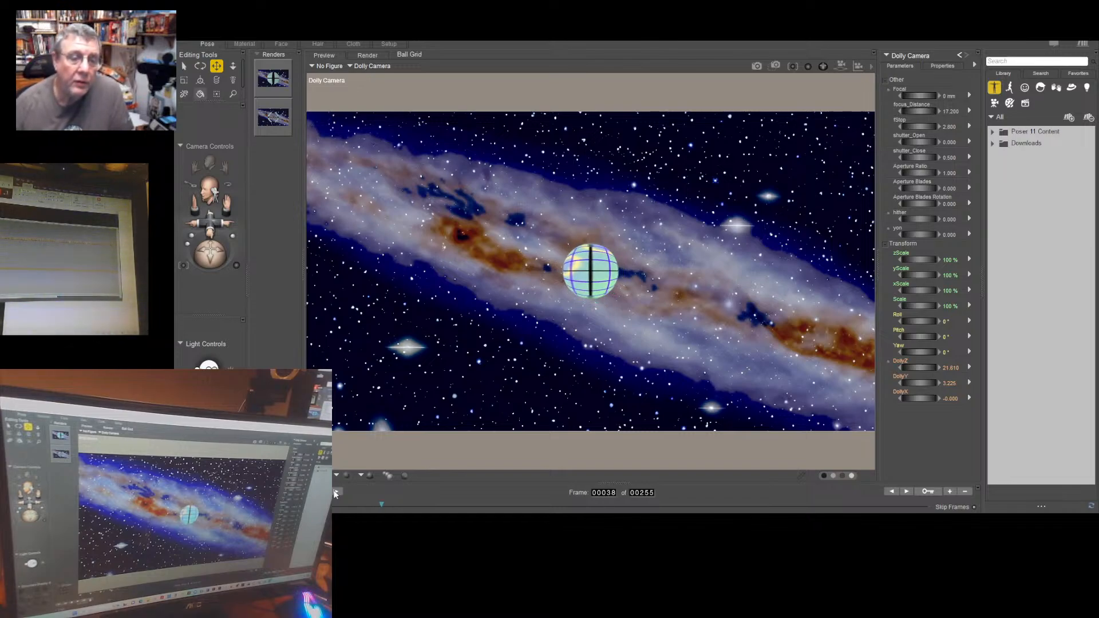
key("Left")
key("Left")
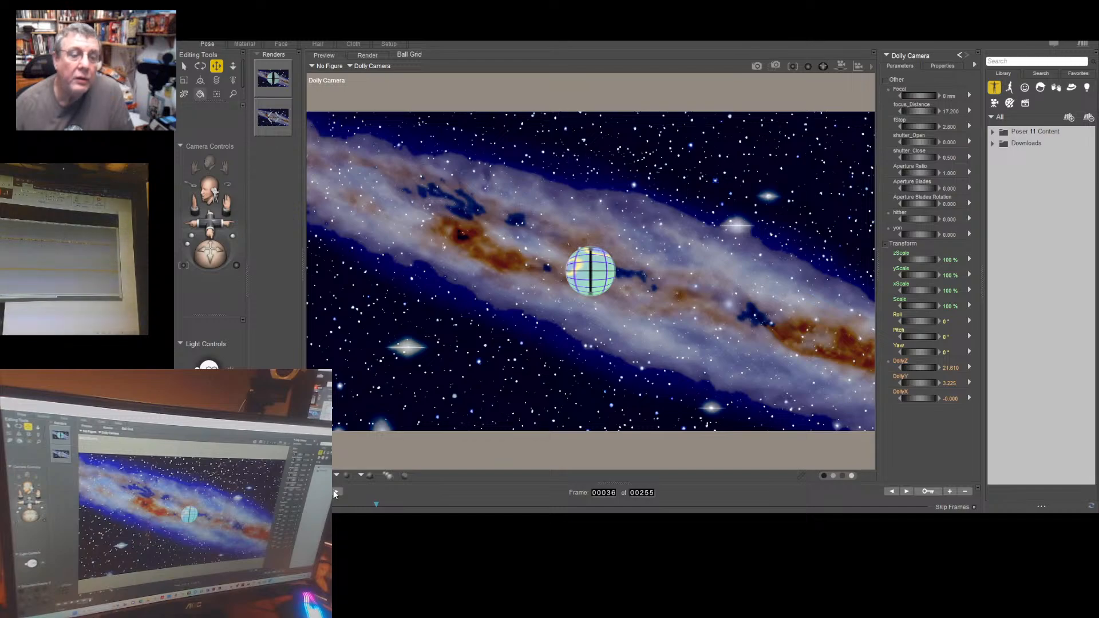
key("Left")
key("Left")
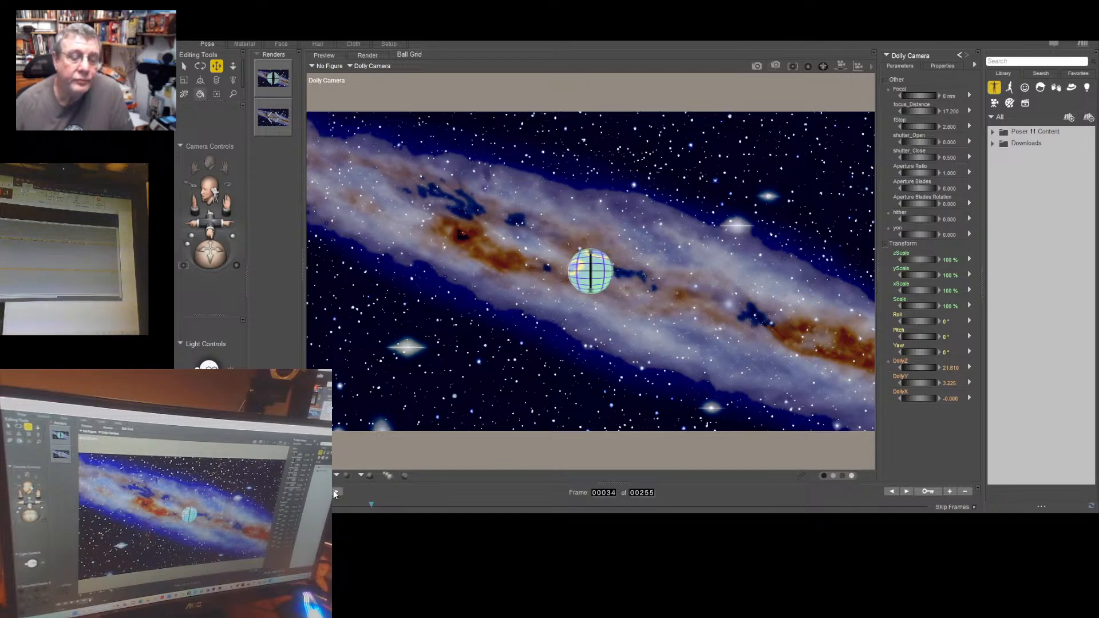
key("Left")
key("Left")
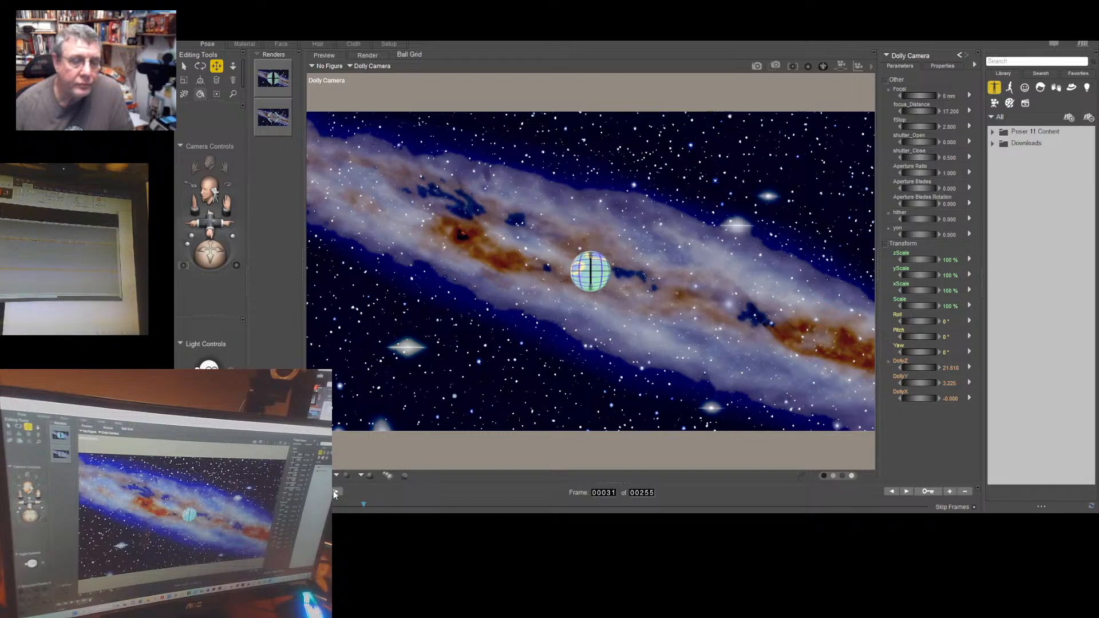
key("Left")
key("Left")
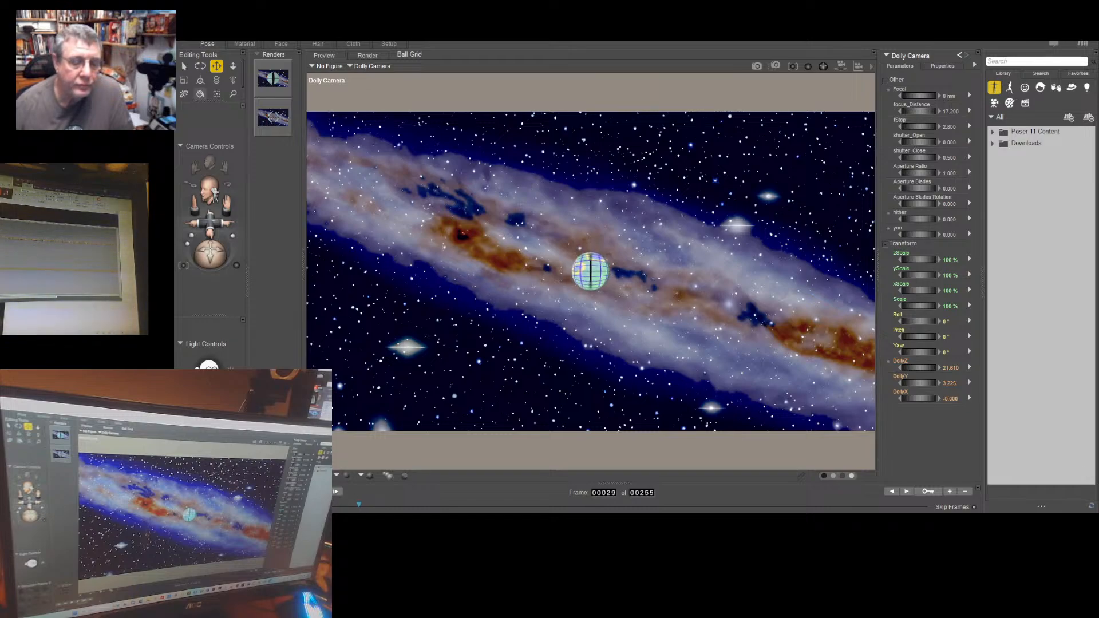
key("Left")
key("Left")
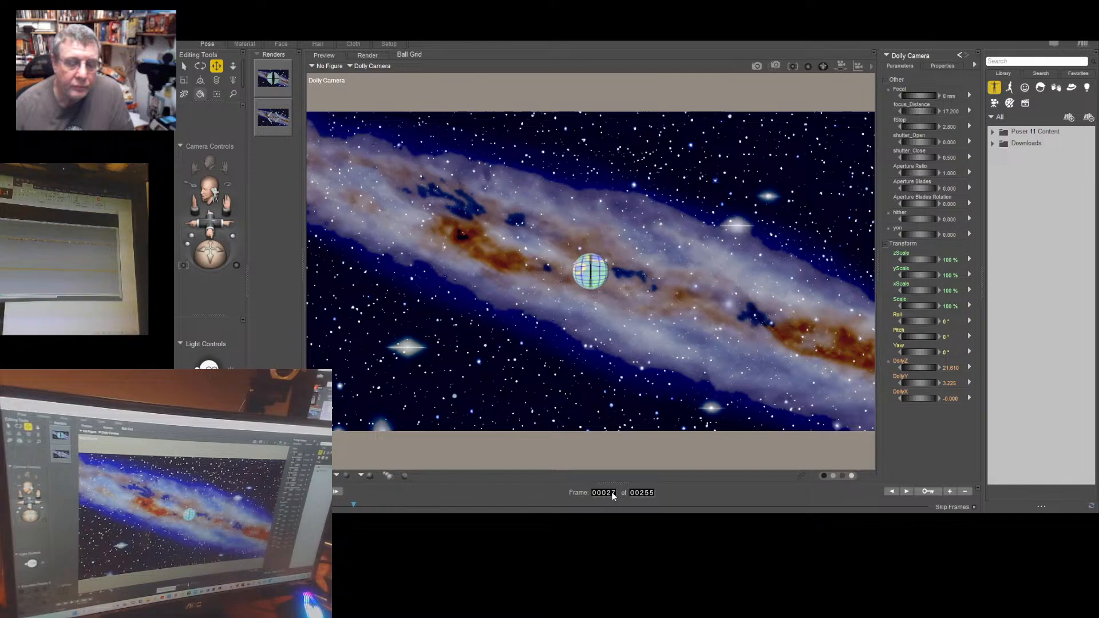
key("Left")
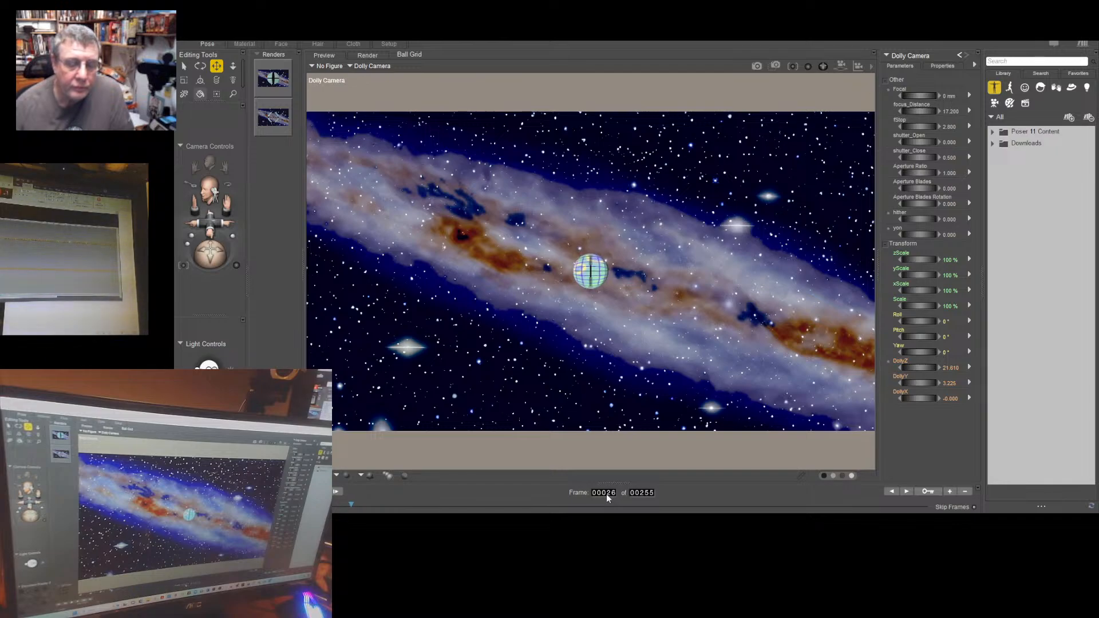
key("Left")
key("Left")
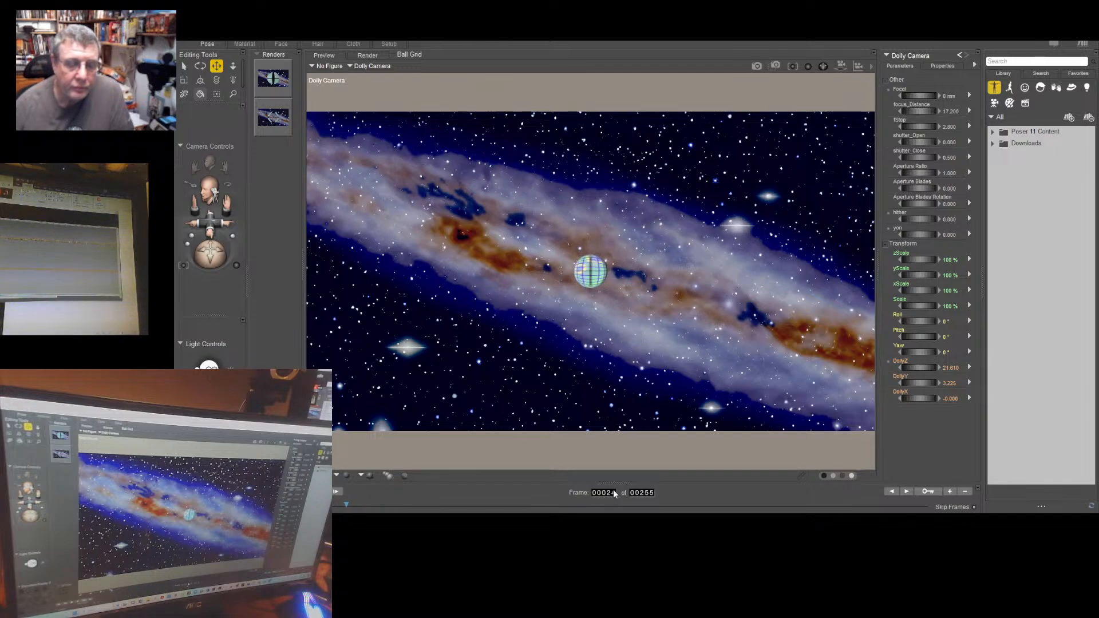
key("Left")
key("Left")
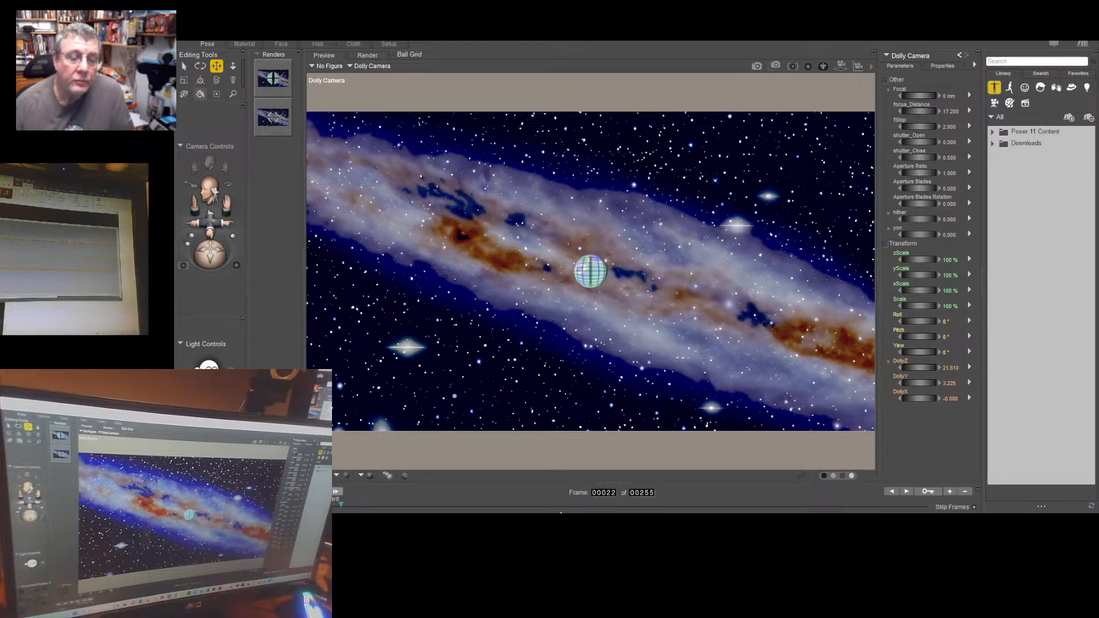
key("Right")
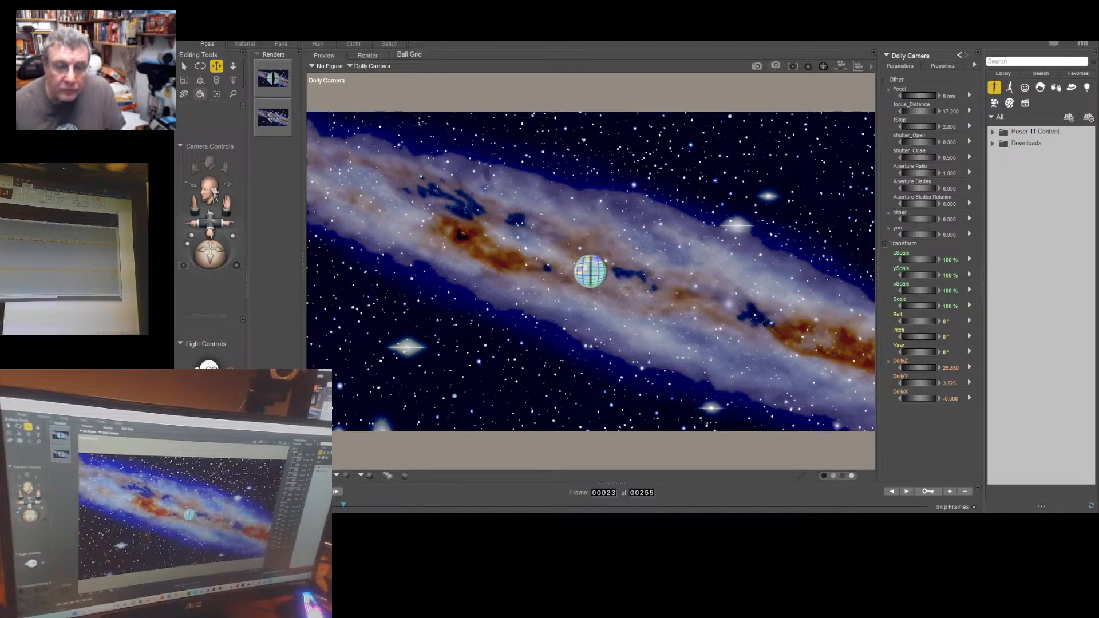
Shorten the animation to 45 frames and go to frame 45
key("shift+Right")
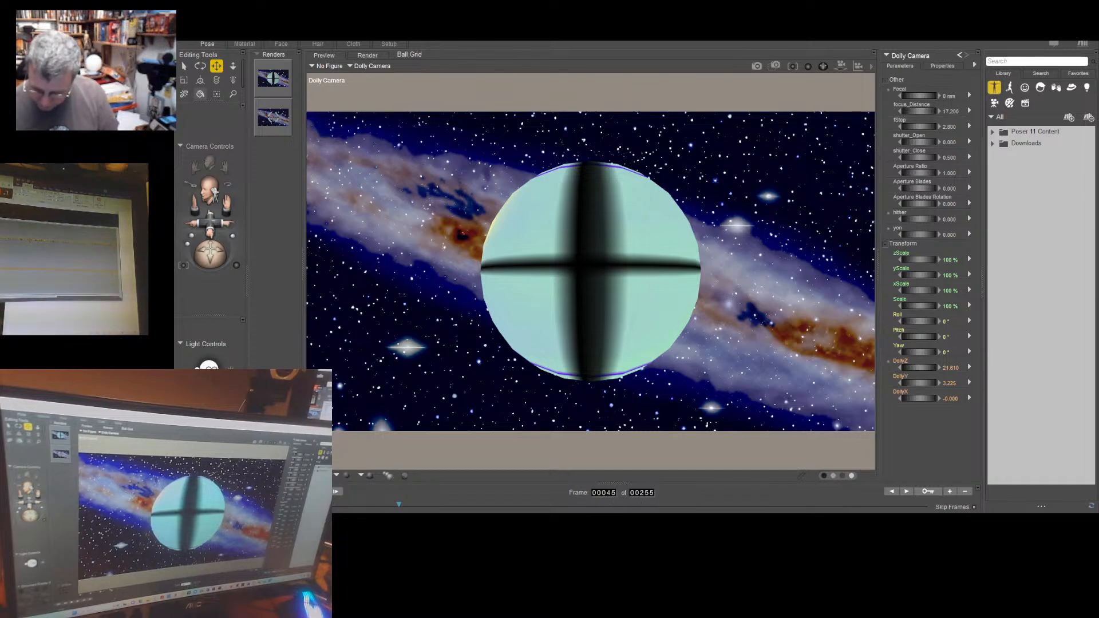
key("Return")
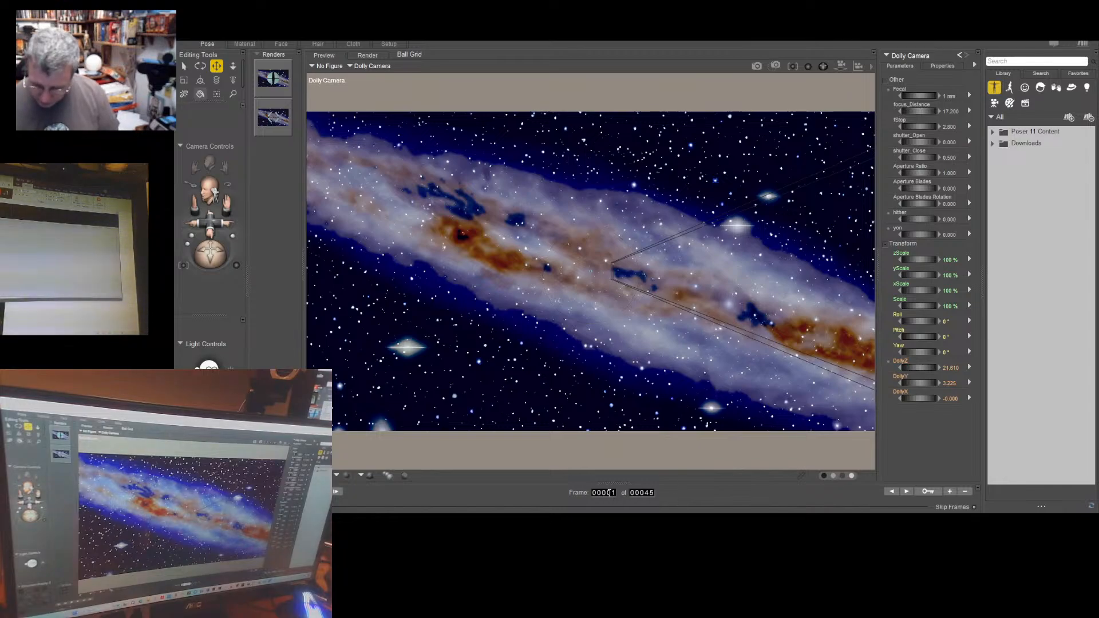
type("45")
key("Return")
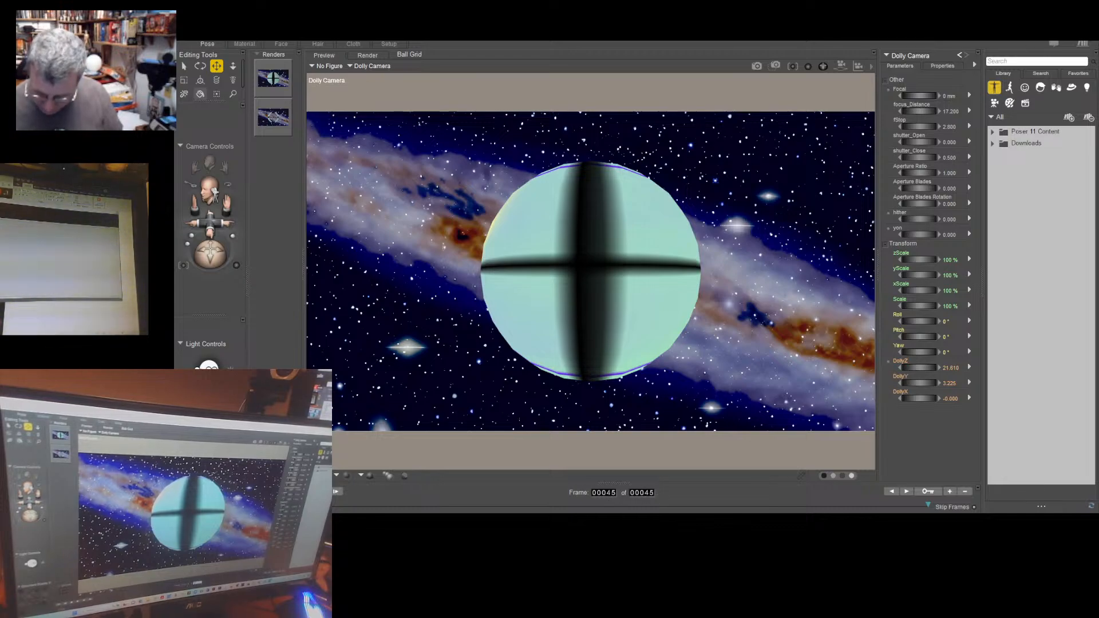
Extend the animation to 150 frames and compare the Dolly Camera's keyframes at frames 45 and 150
type("150")
key("Return")
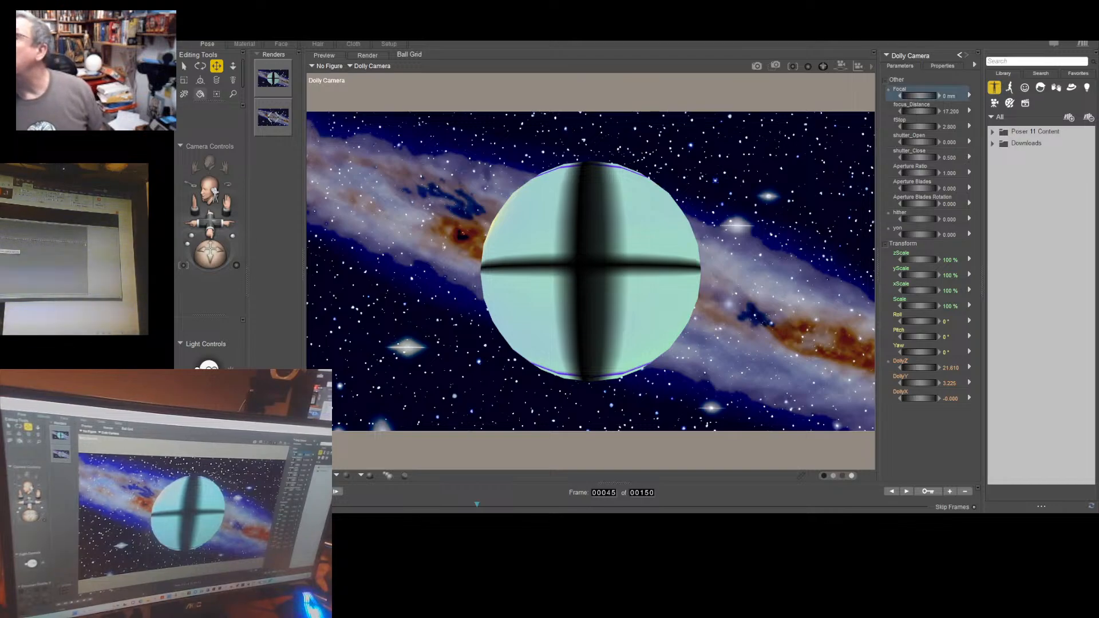
key("End")
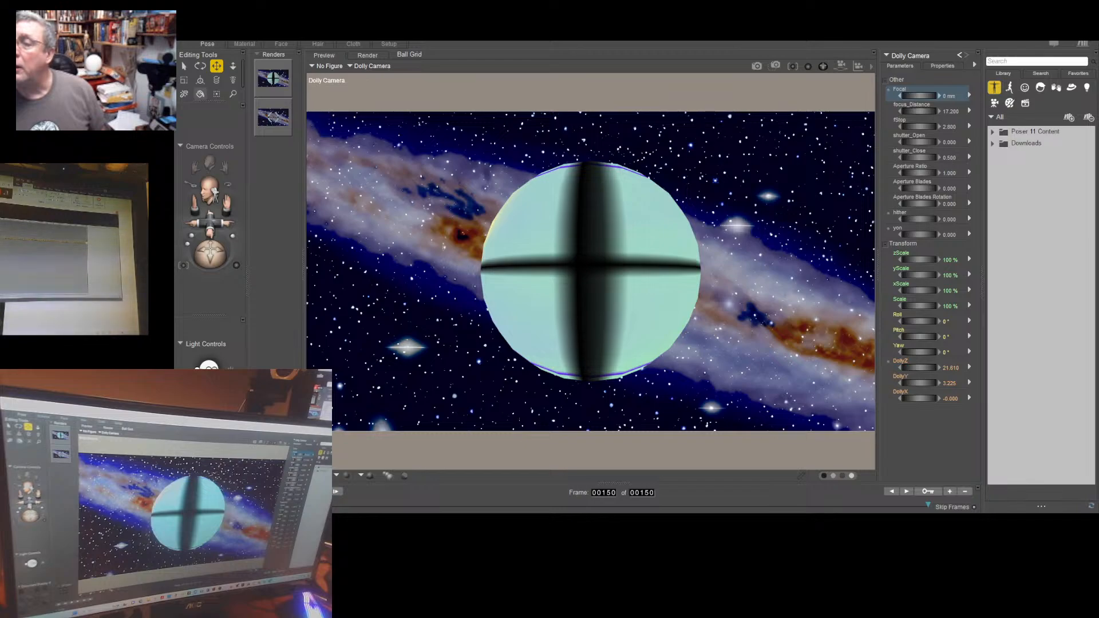
left_click(891, 492)
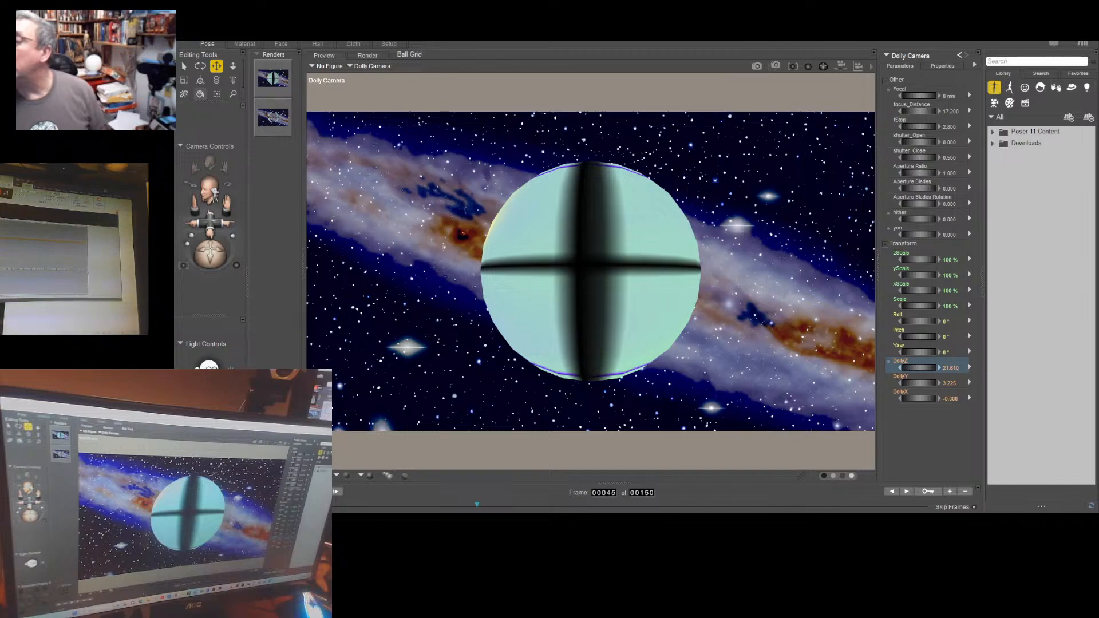
left_click(907, 491)
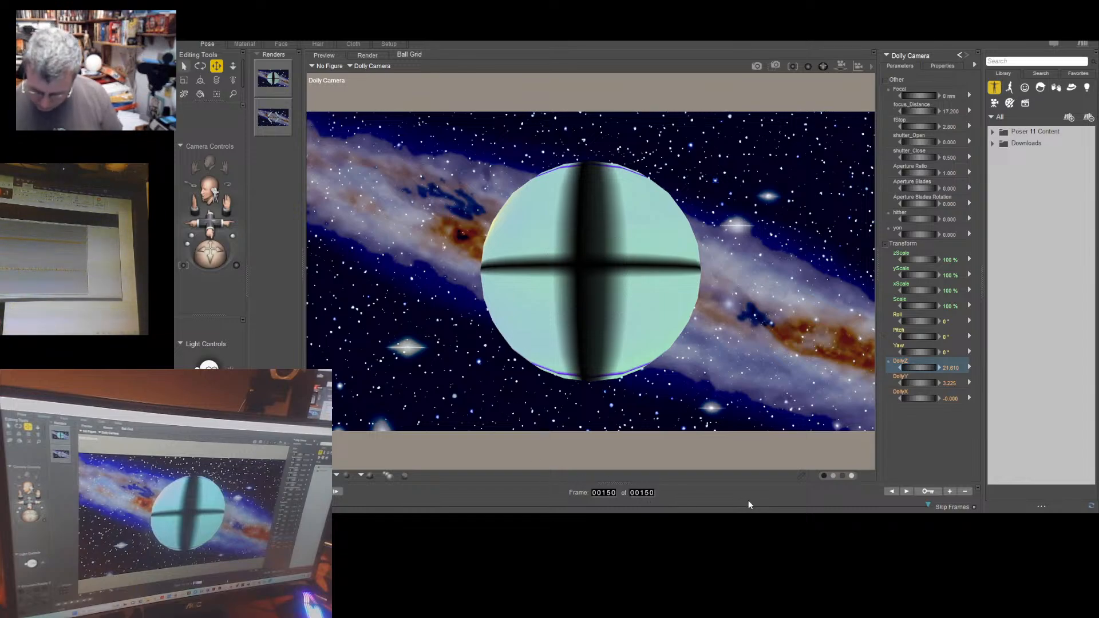
Extend the animation to 165 frames and set the Dolly Camera's Focal to 1 mm at frame 165
type("165")
key("Return")
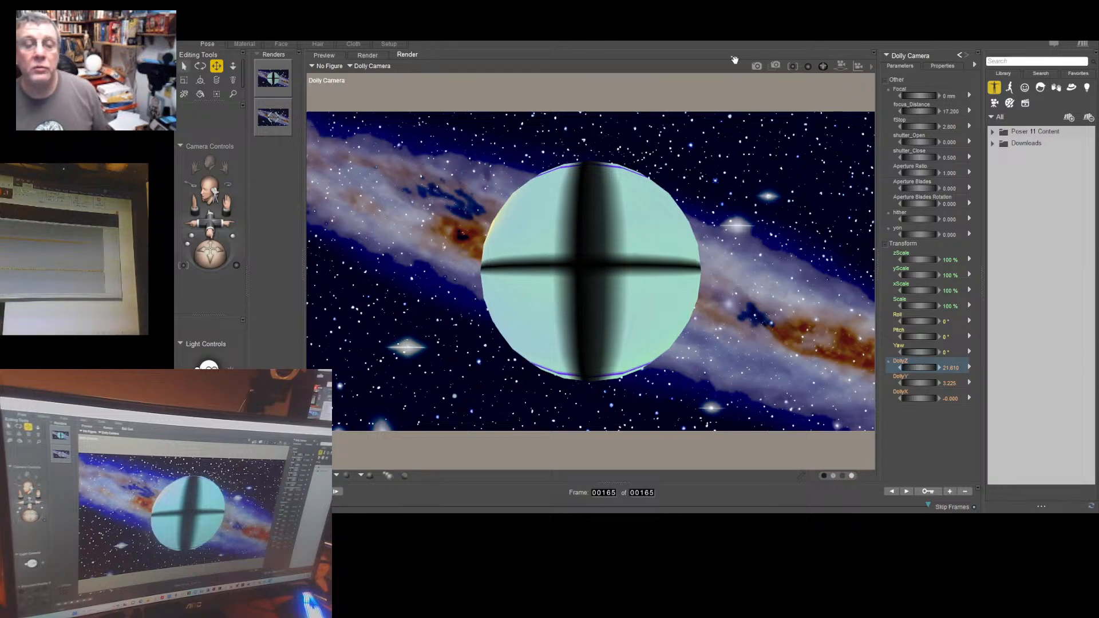
left_click(948, 96)
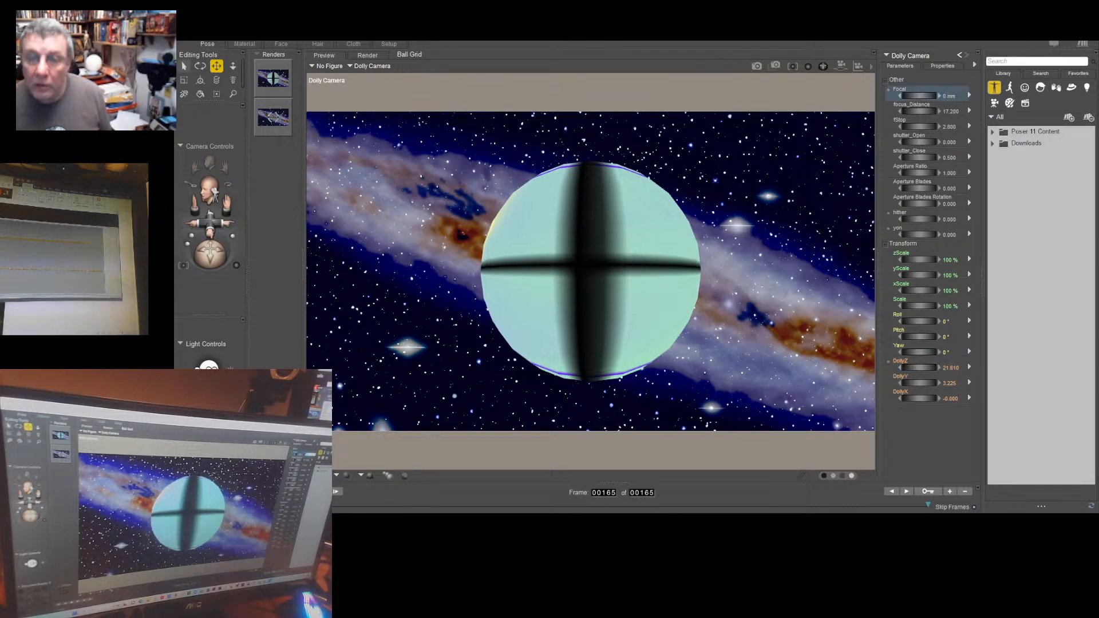
left_click_drag(948, 96, 1013, 118)
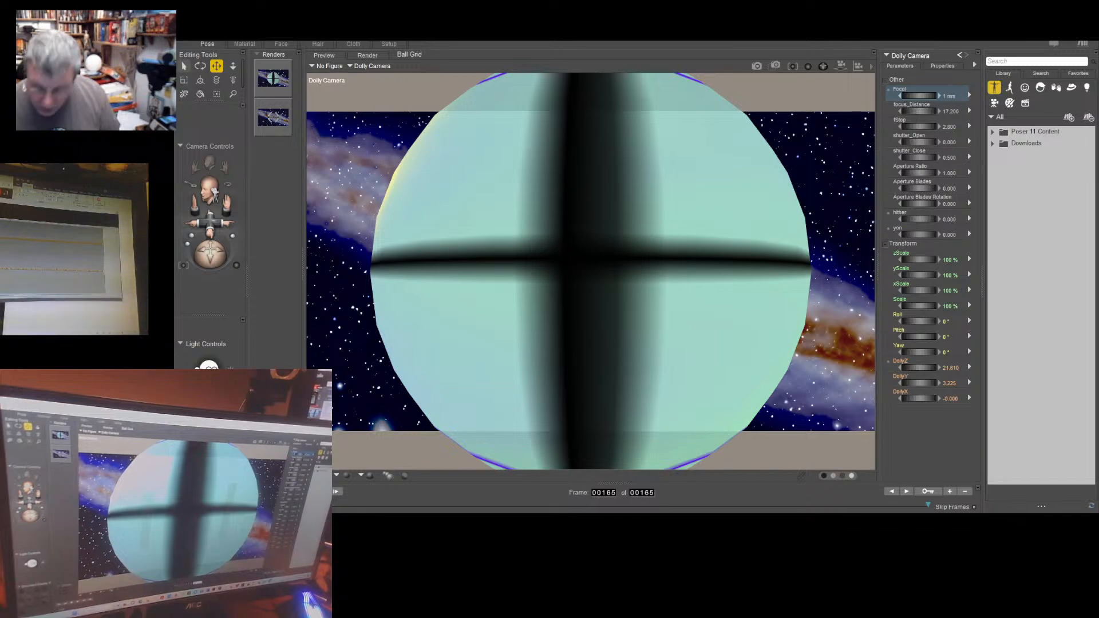
Extend the animation to 210 frames and set the Dolly Camera's DollyZ to 21.960 at frame 210, checking it against frame 165
type("210")
key("Return")
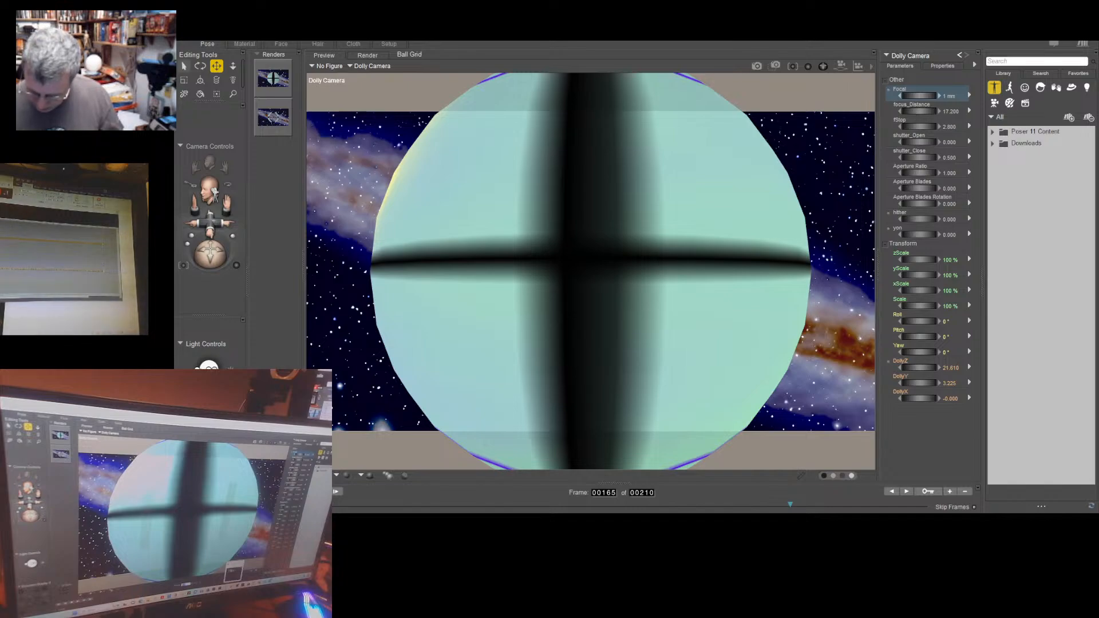
type("210")
key("Return")
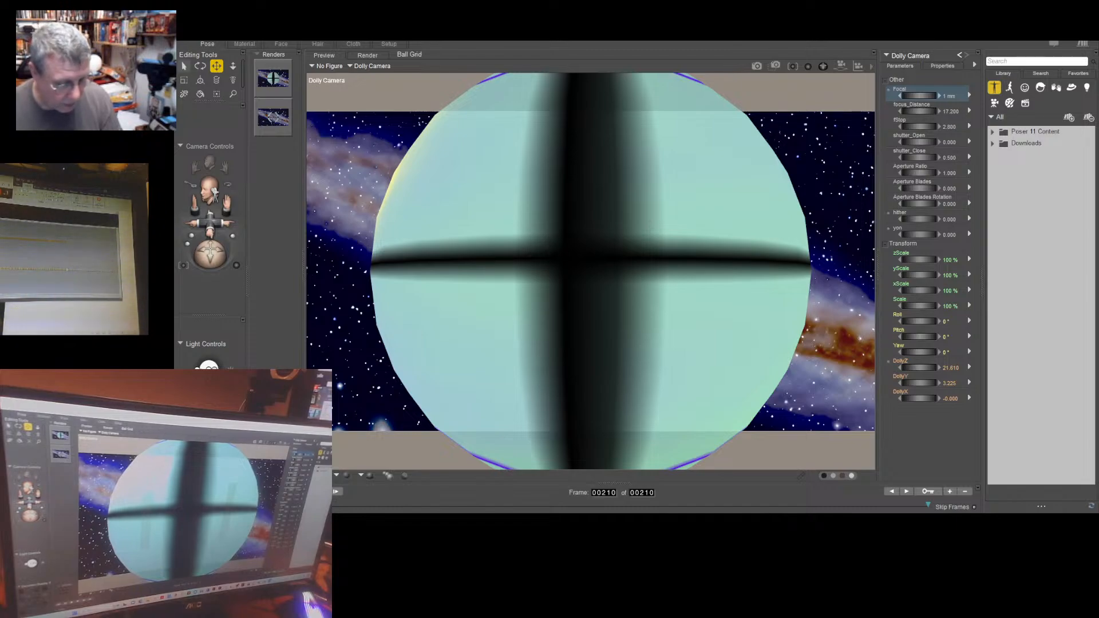
left_click(948, 370)
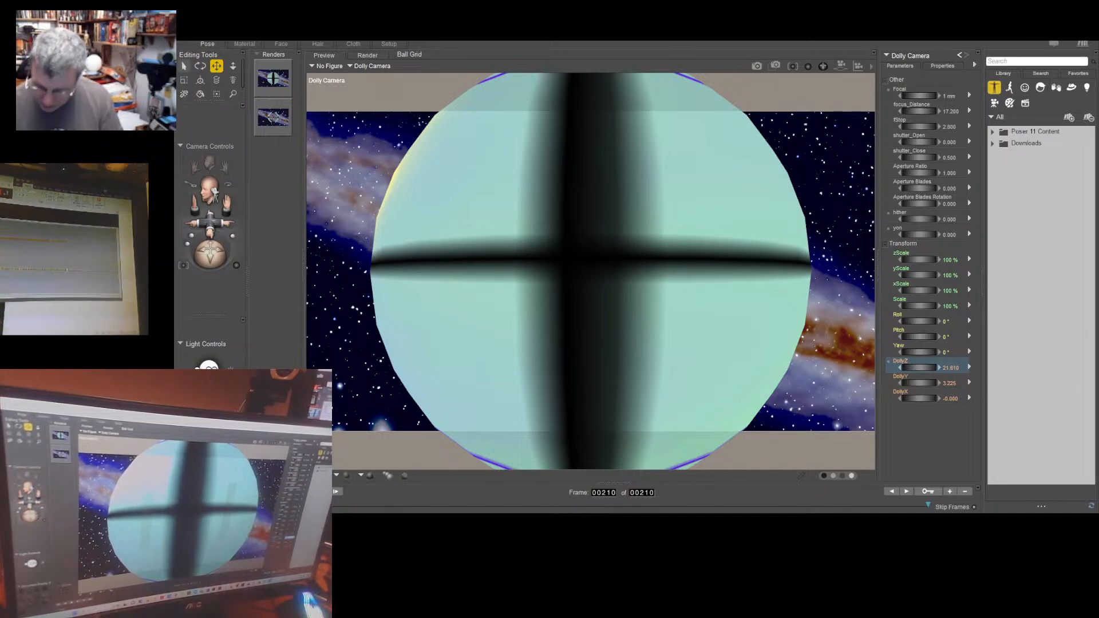
type("21.960")
key("Return")
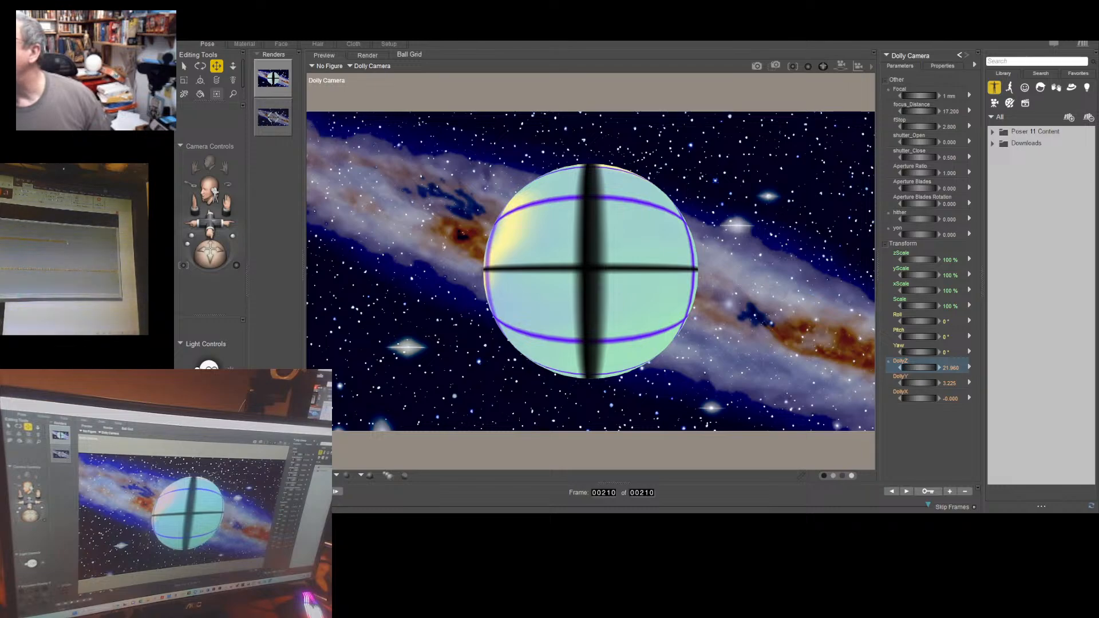
left_click(891, 492)
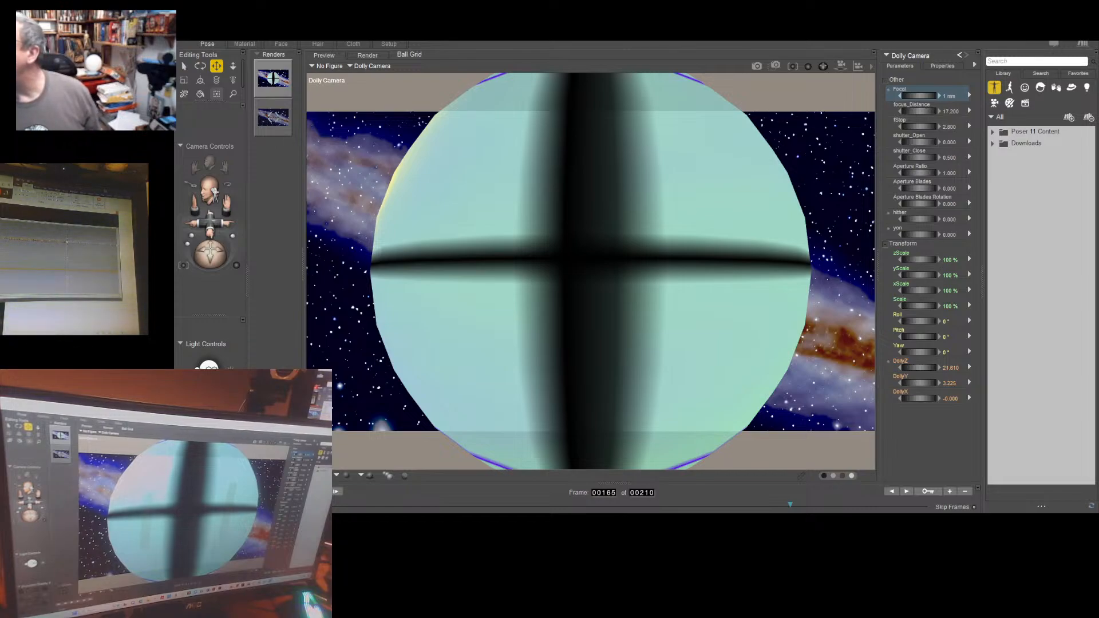
left_click(906, 492)
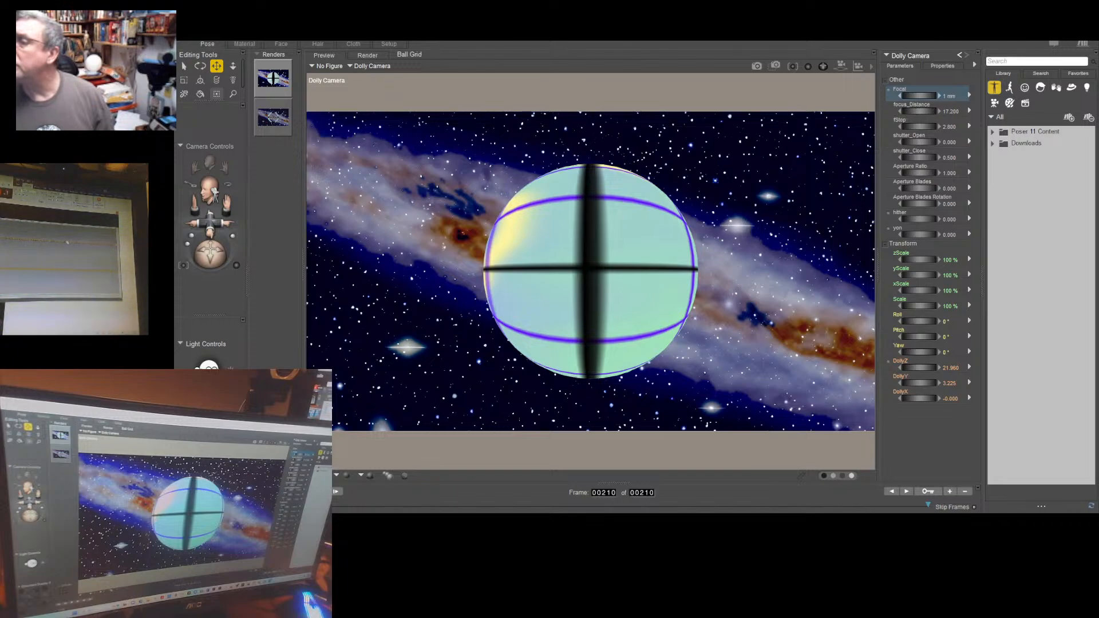
Compare the Dolly Camera's Focal and DollyZ values and the planet's size between the keyframes at frames 165 and 210
left_click(790, 505)
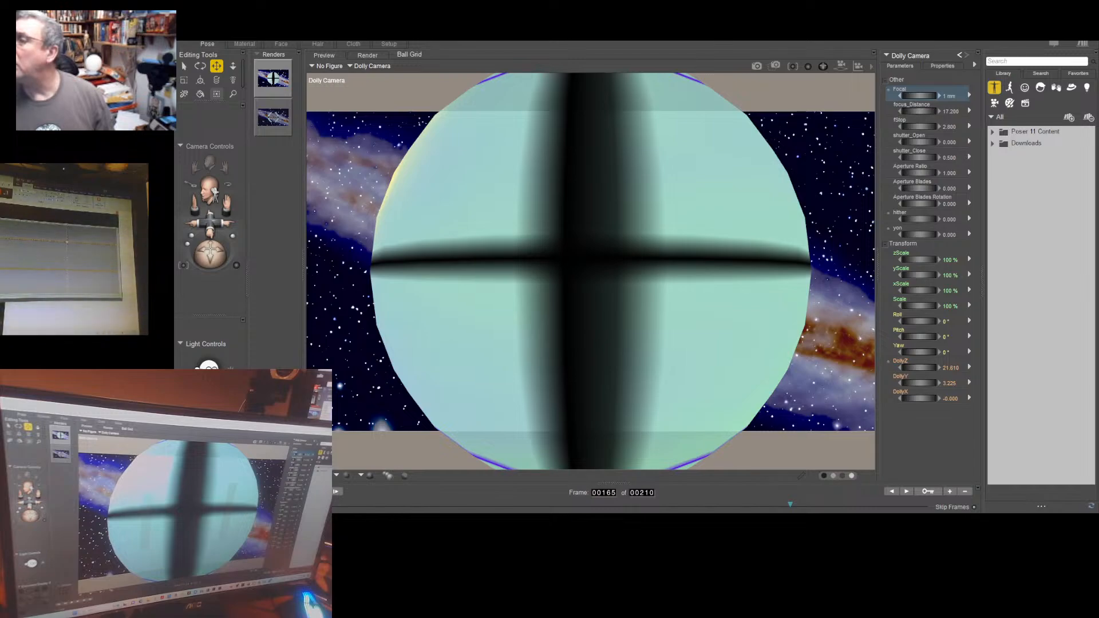
left_click(928, 505)
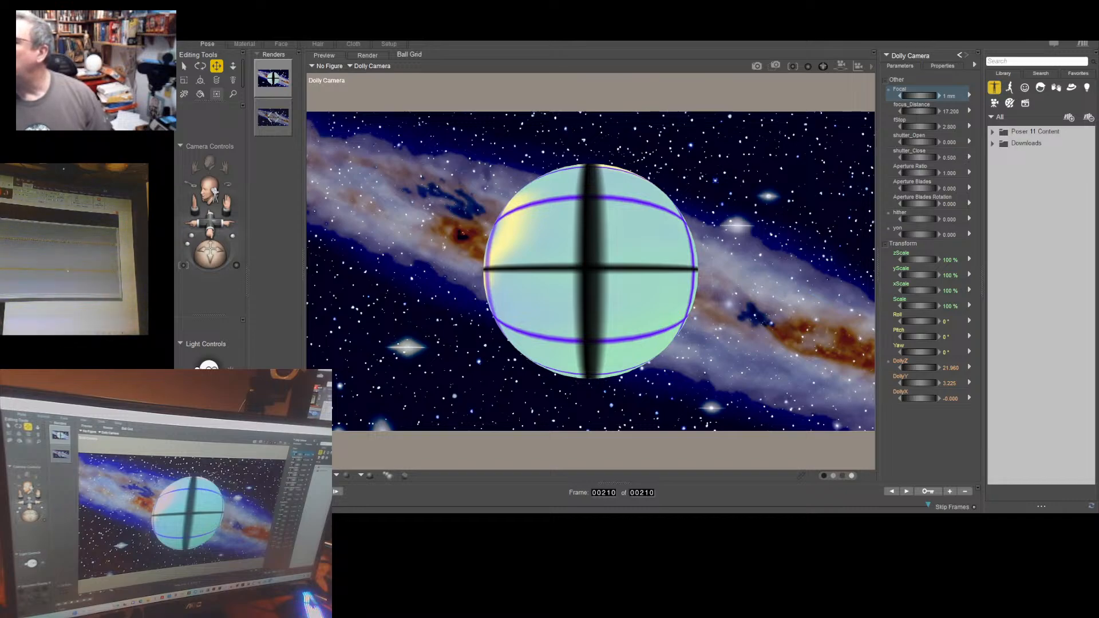
left_click(891, 492)
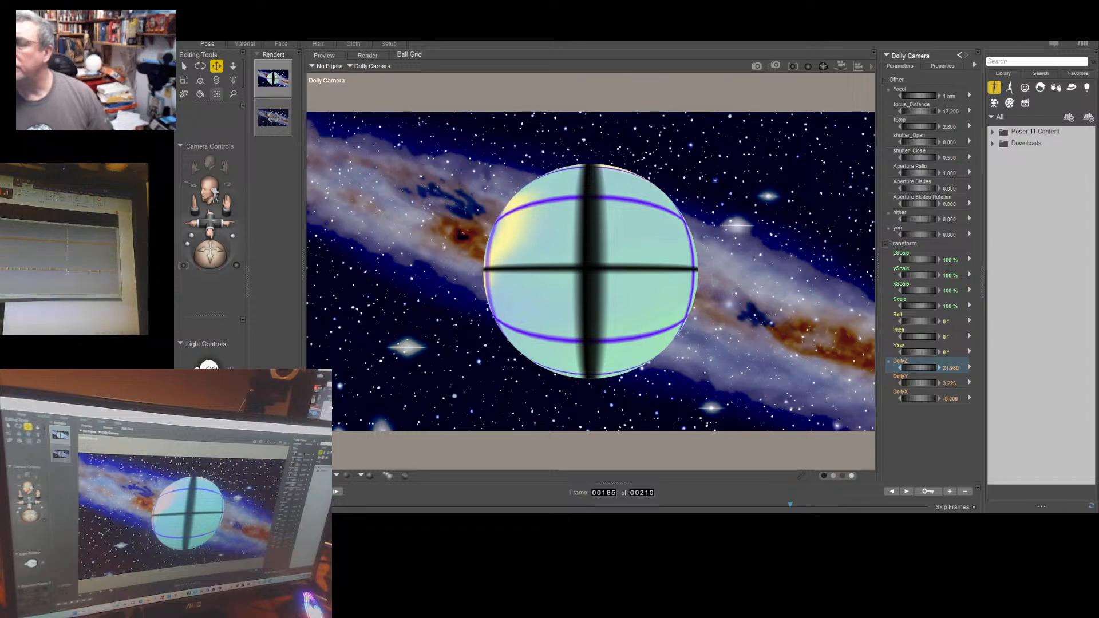
left_click_drag(919, 368, 899, 368)
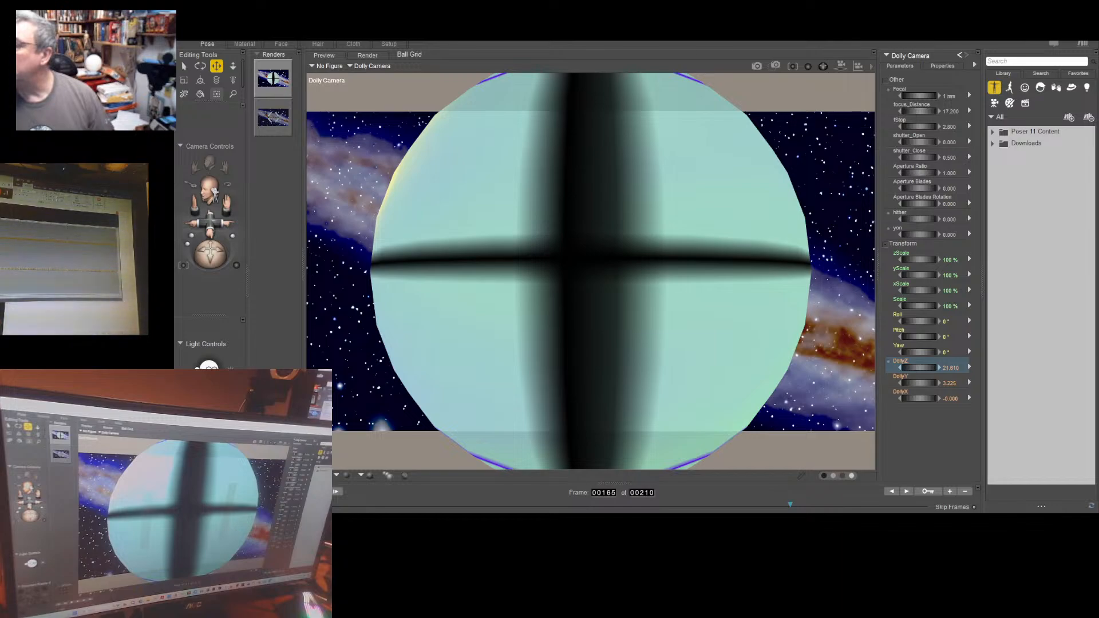
left_click_drag(790, 505, 928, 505)
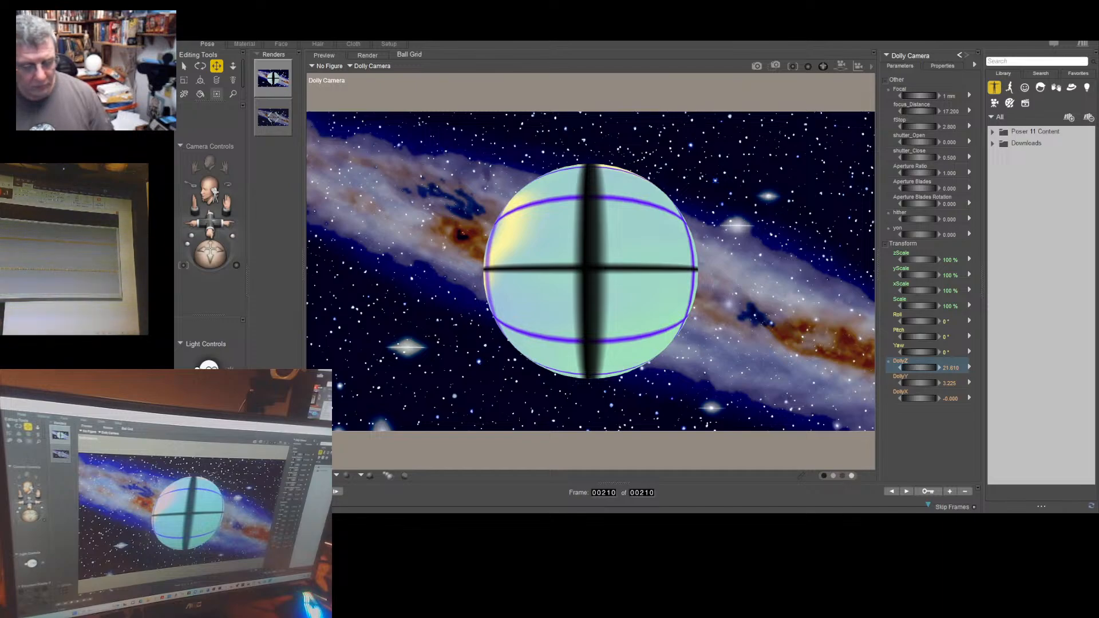
left_click(939, 368)
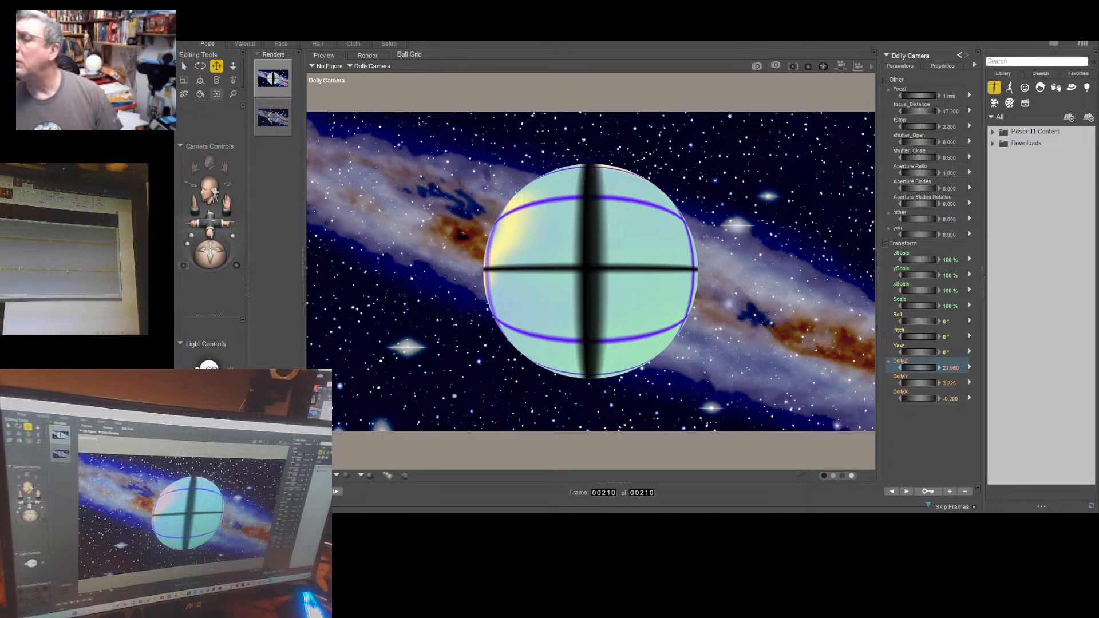
left_click(67, 270)
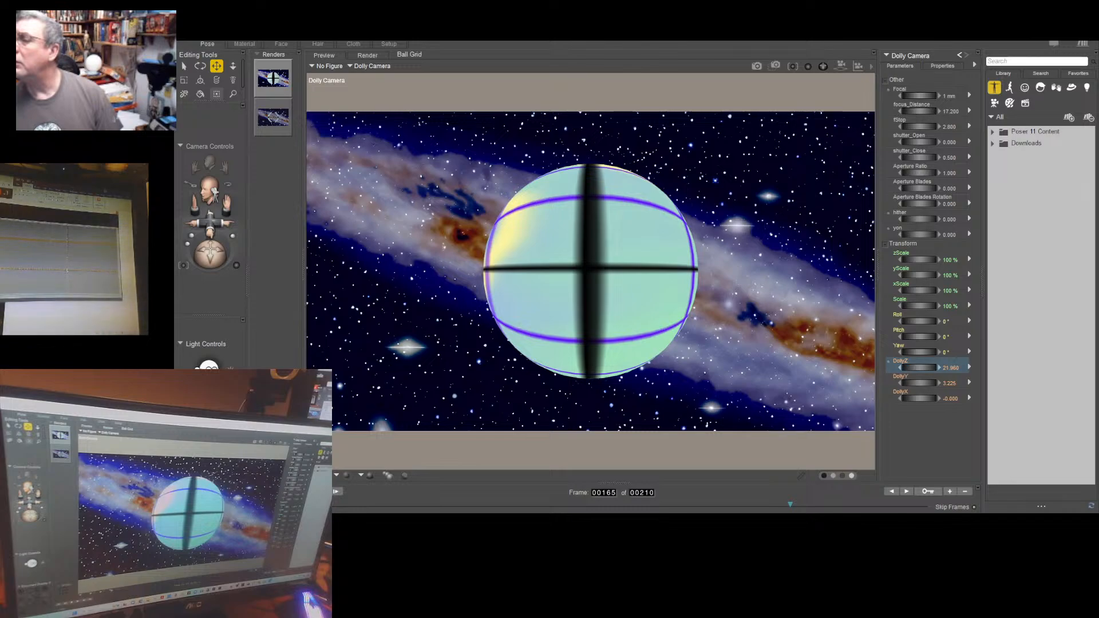
left_click_drag(67, 270, 67, 271)
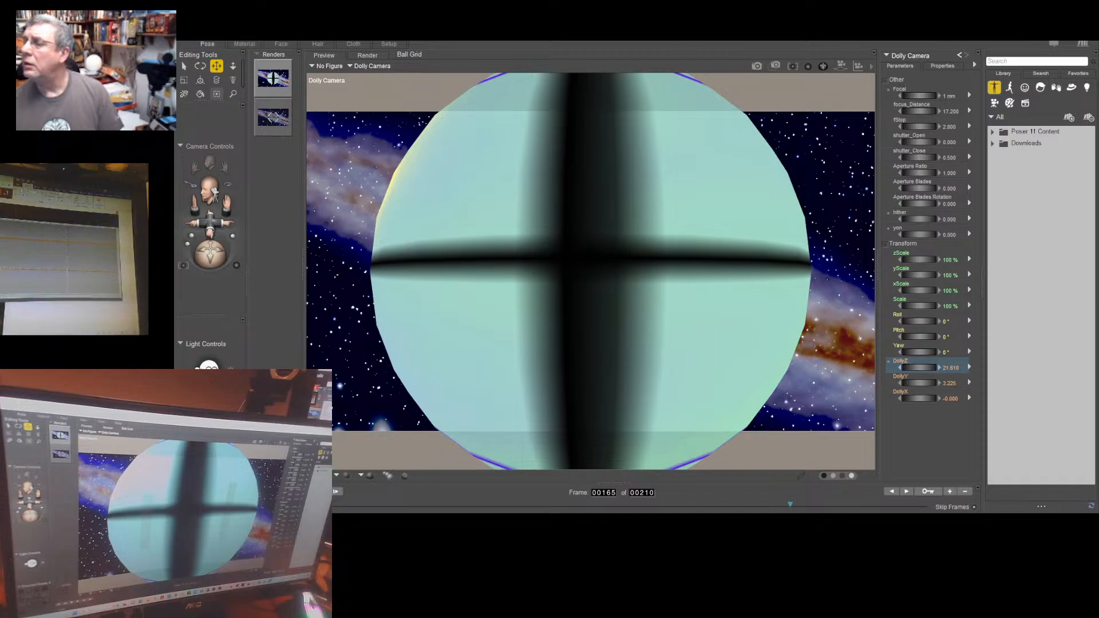
key("End")
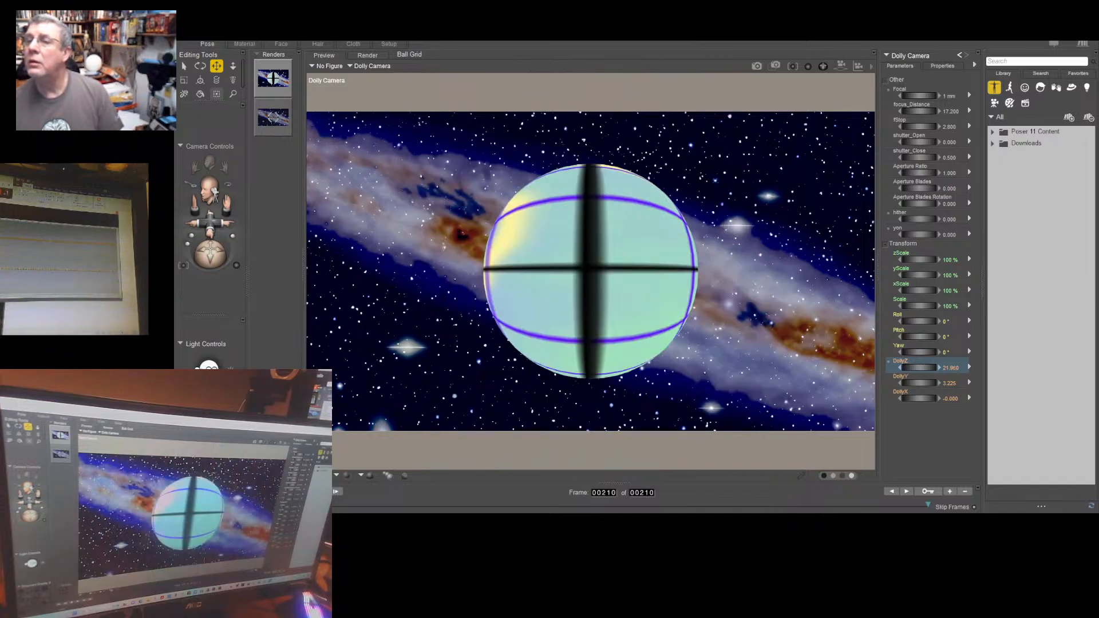
key("Home")
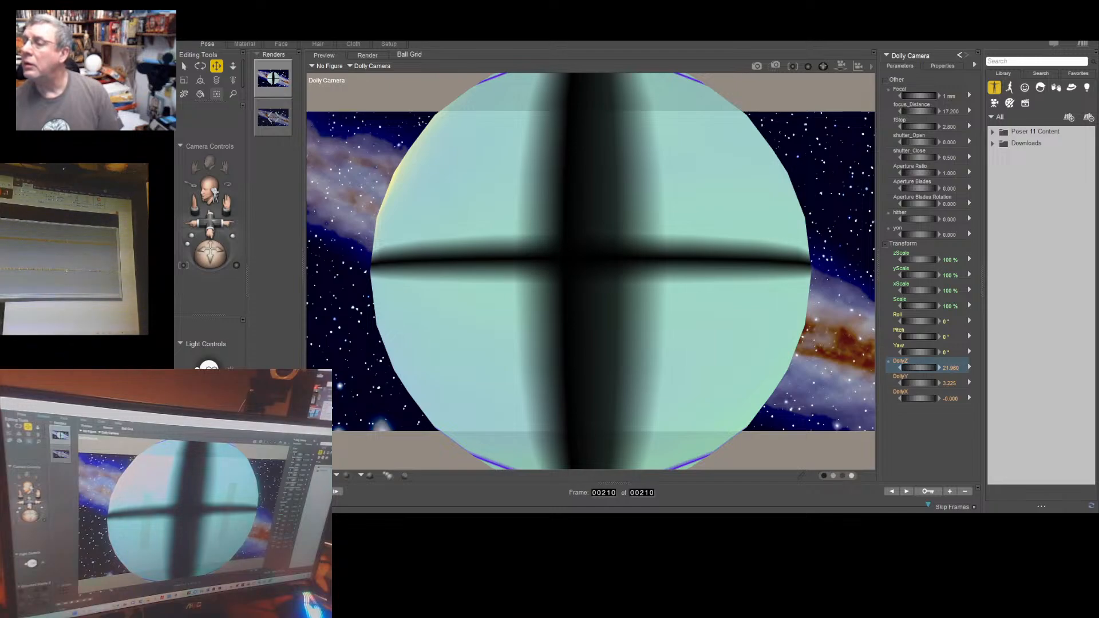
key("semicolon")
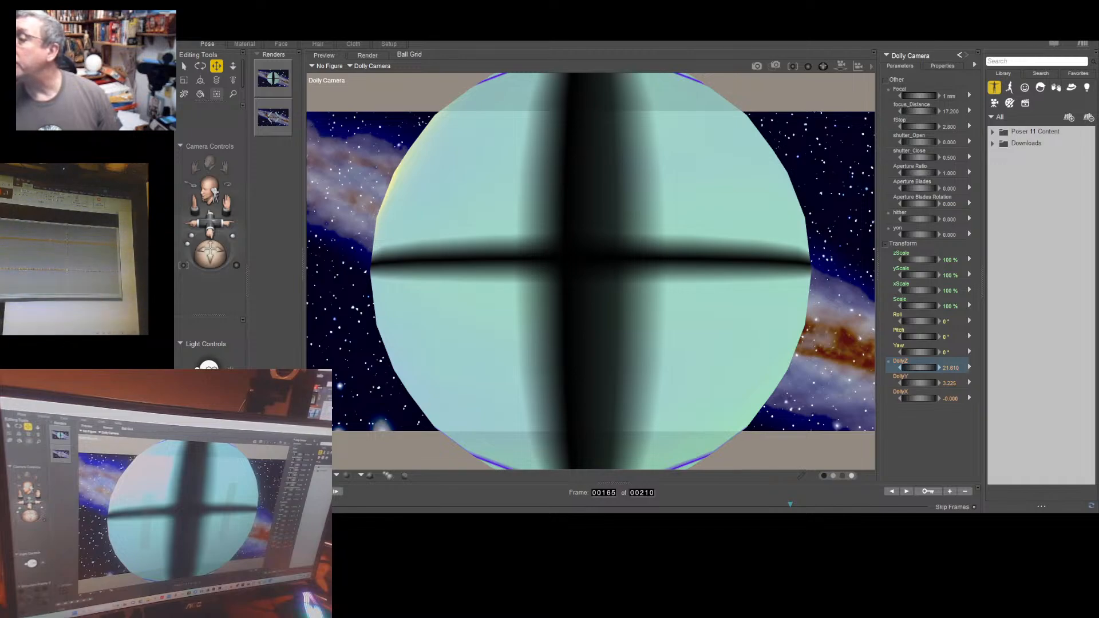
left_click_drag(789, 504, 928, 504)
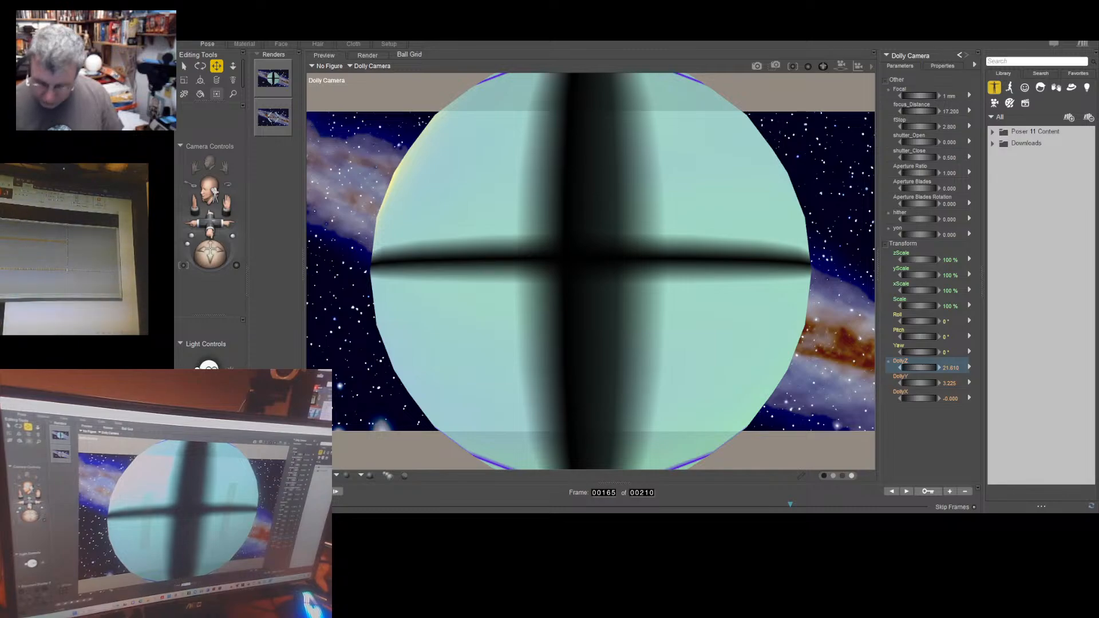
key("End")
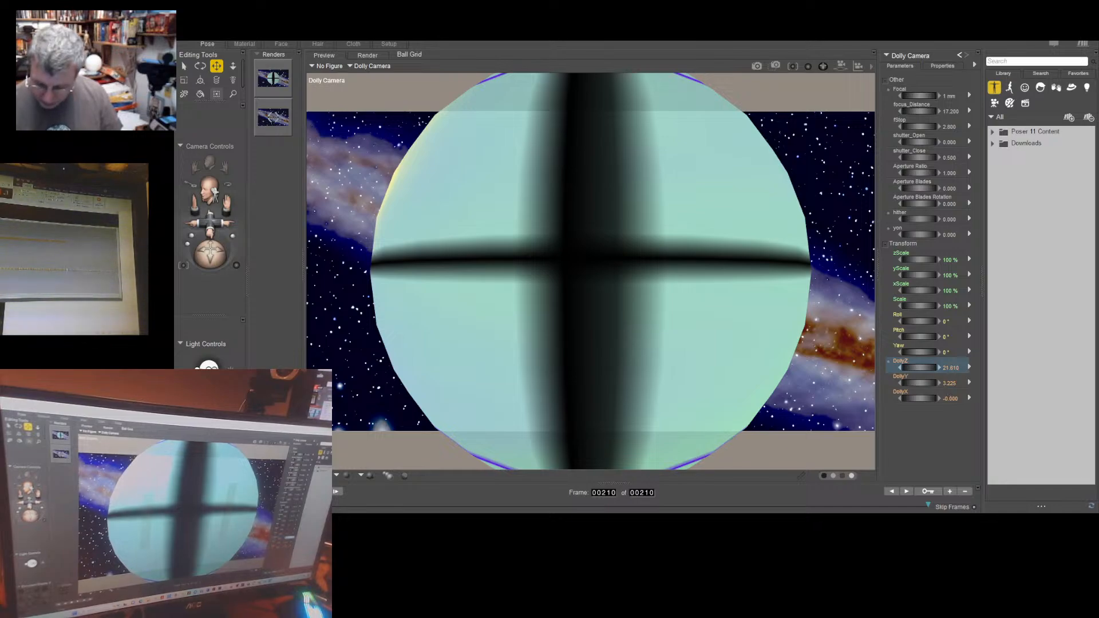
left_click_drag(919, 368, 947, 387)
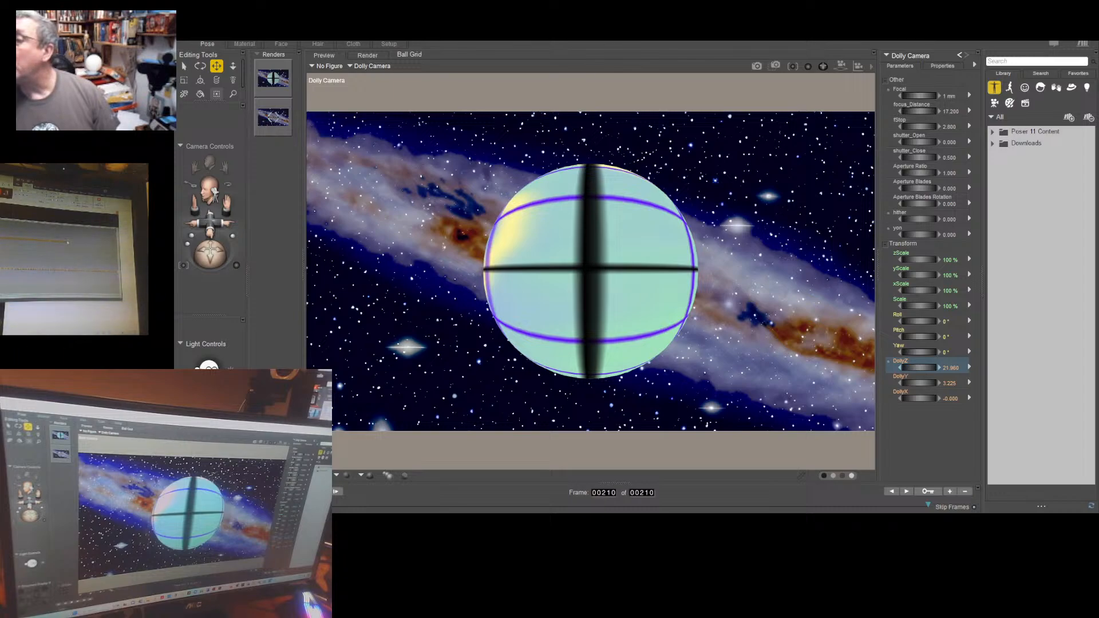
key("semicolon")
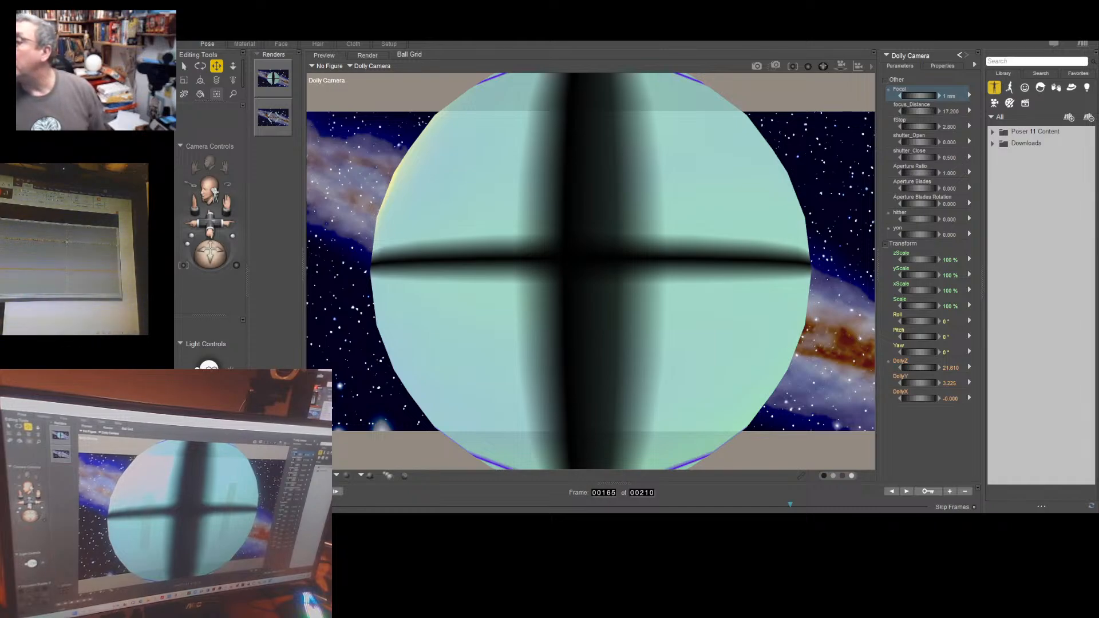
key("apostrophe")
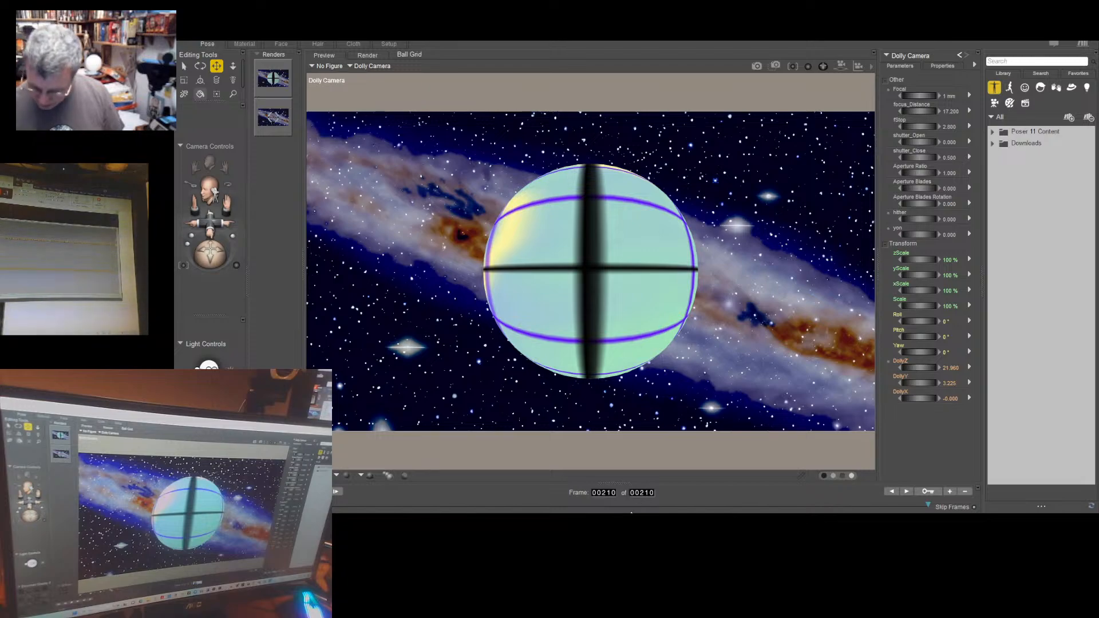
Extend the animation to 315 frames and go to frame 315, checking the Dolly Camera against the previous keyframe
type("315")
key("Return")
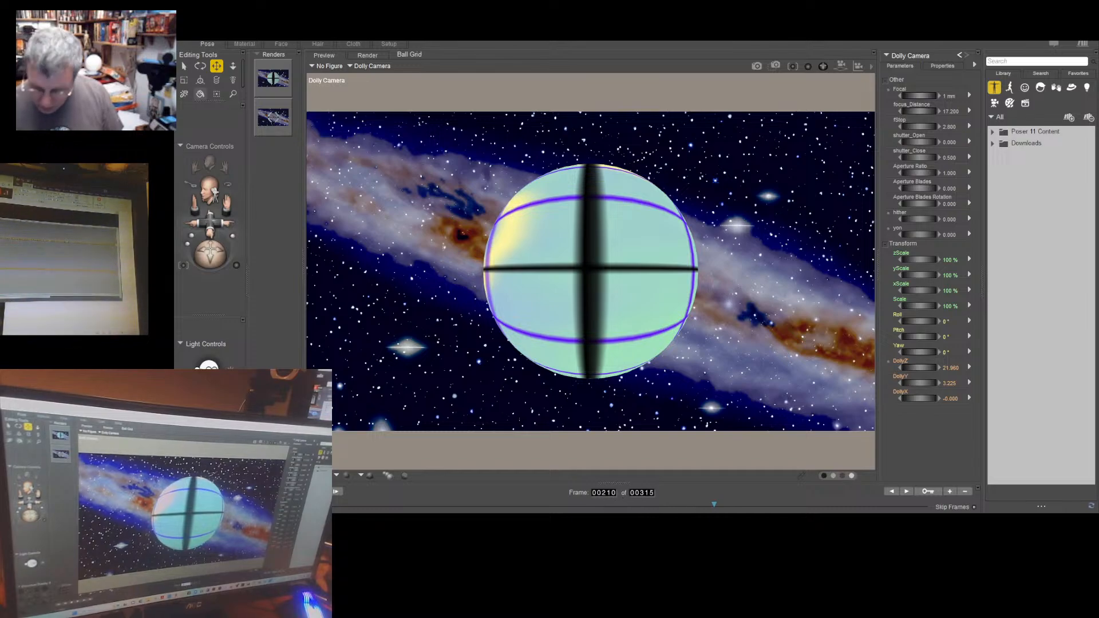
type("315")
key("Return")
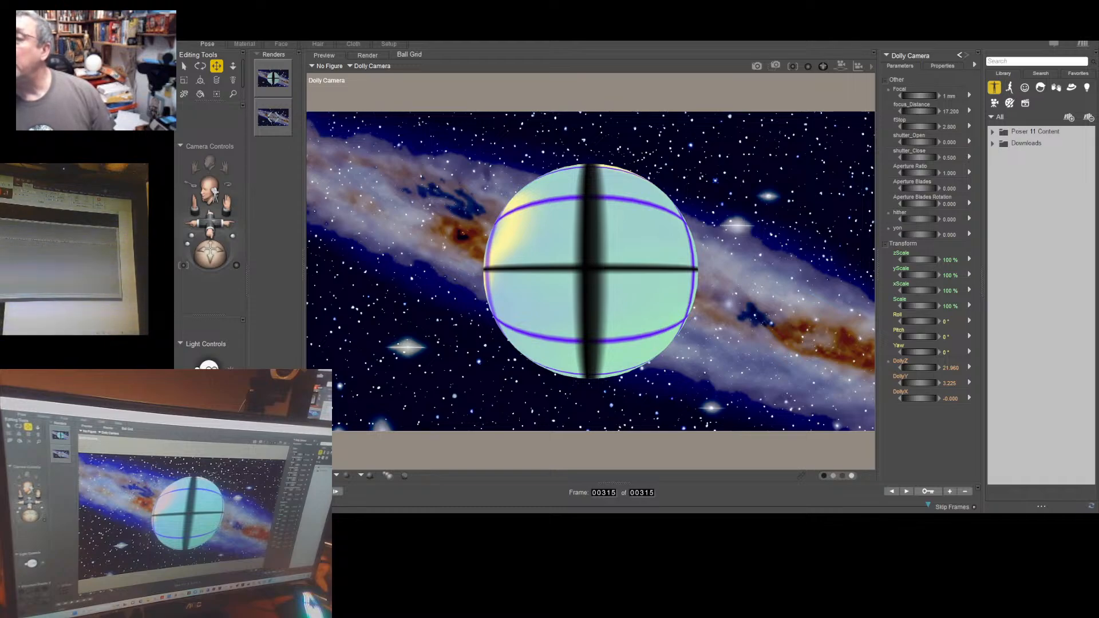
left_click(891, 491)
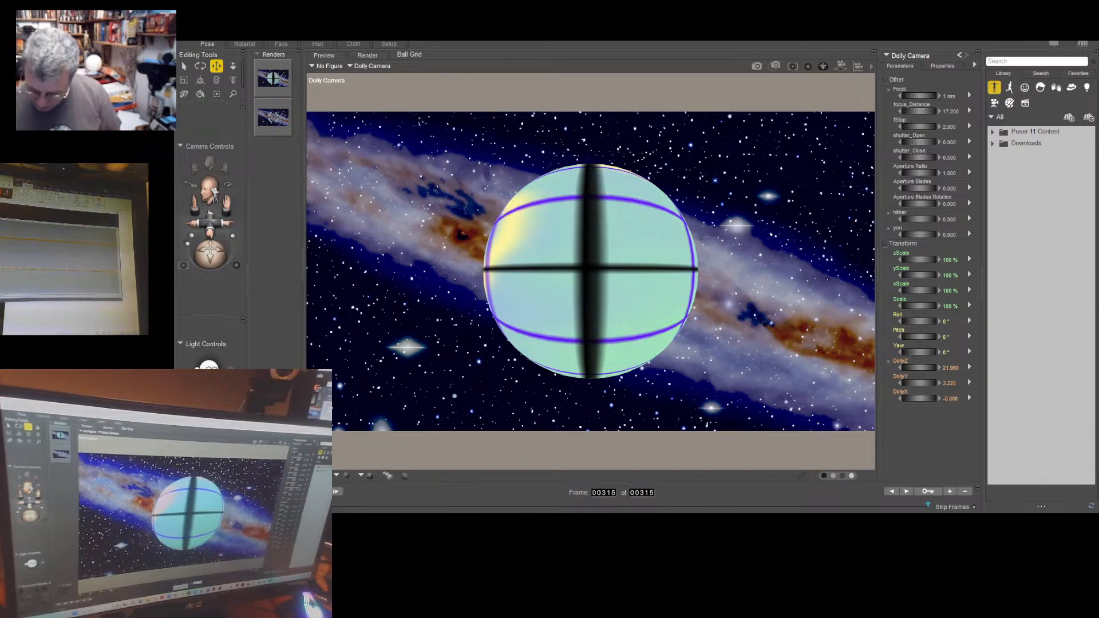
Extend the animation to 330 frames and go to frame 330
type("330")
key("Return")
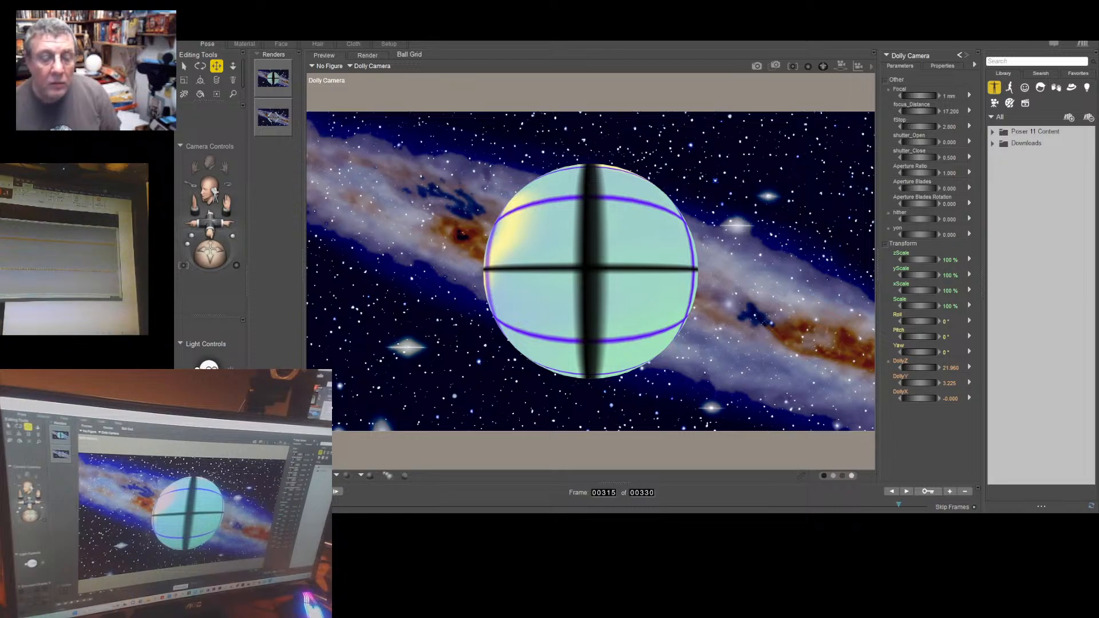
double_click(602, 495)
type("330")
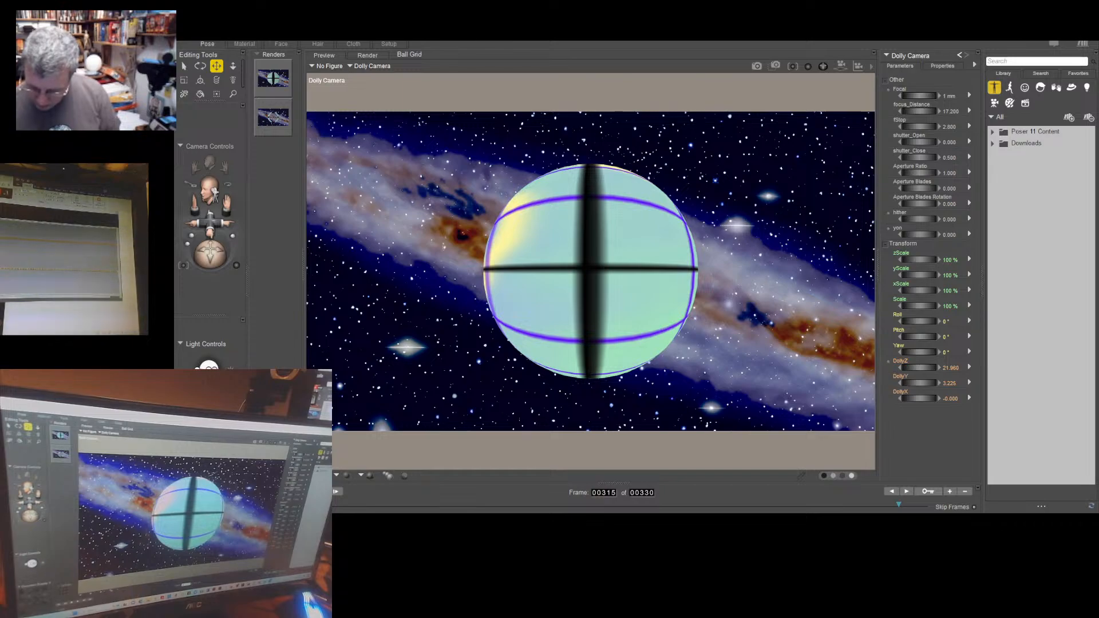
key("Return")
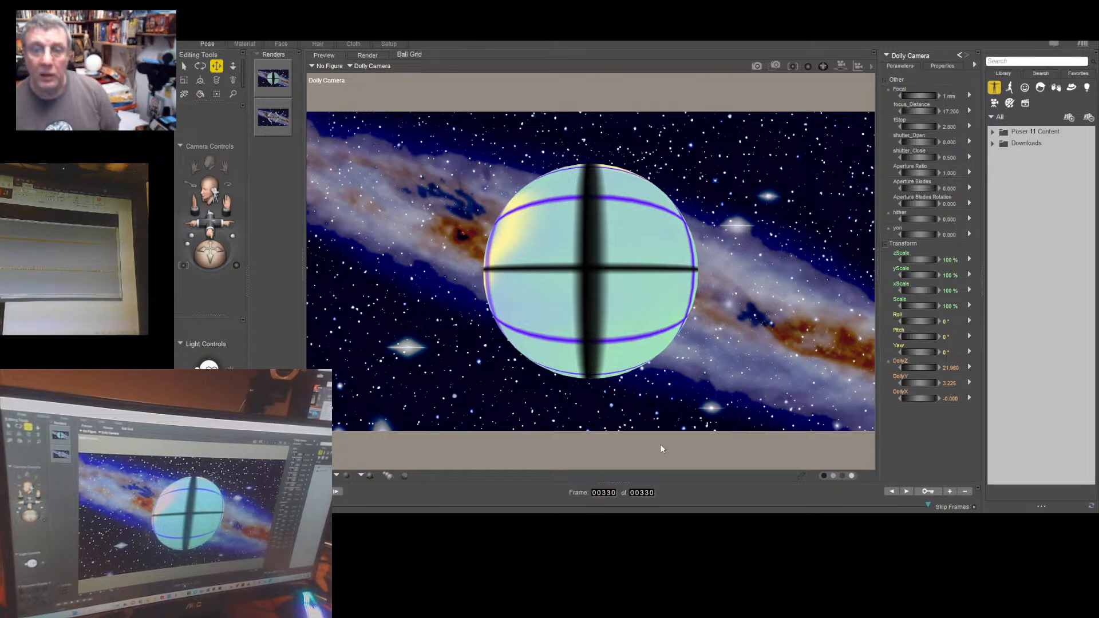
Set the Dolly Camera's Focal to 2 mm at frame 330 and check it against frame 315
left_click(950, 97)
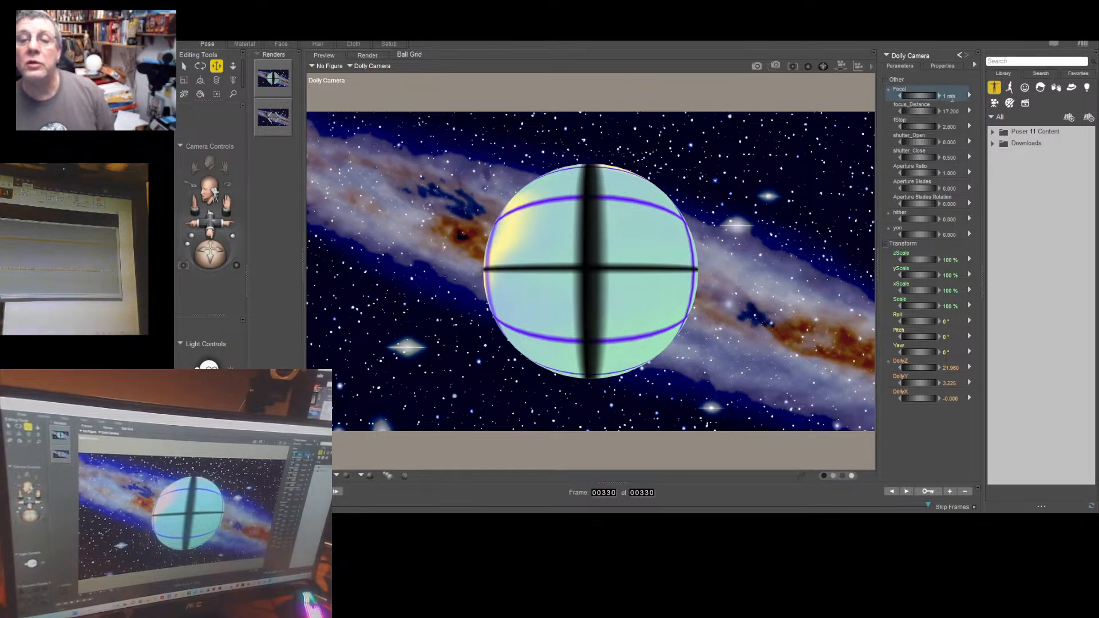
type("2")
key("Return")
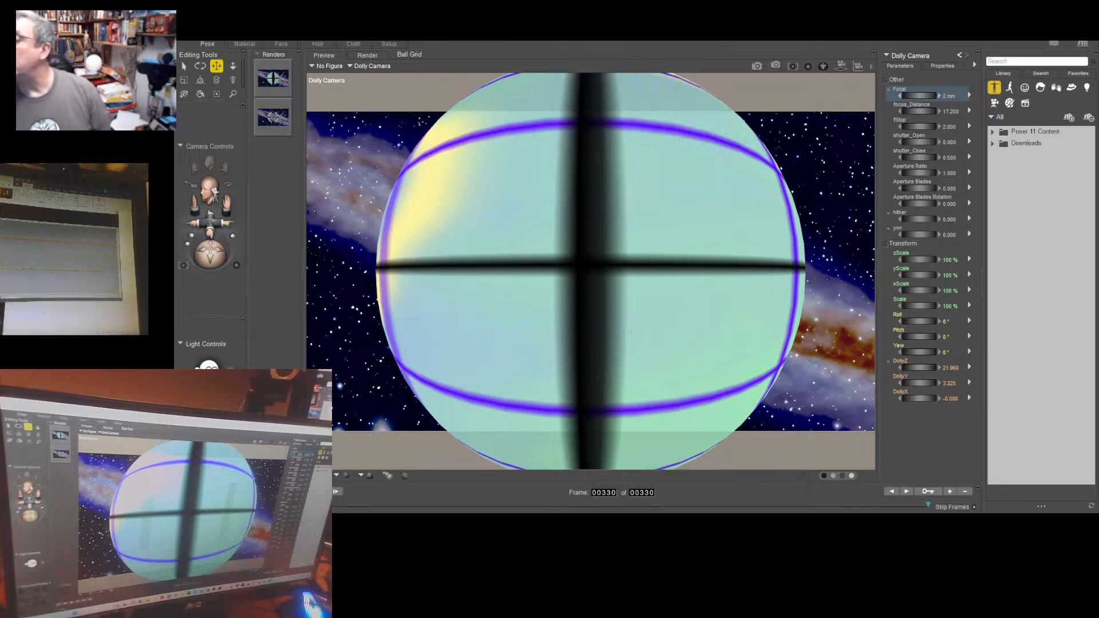
left_click(891, 492)
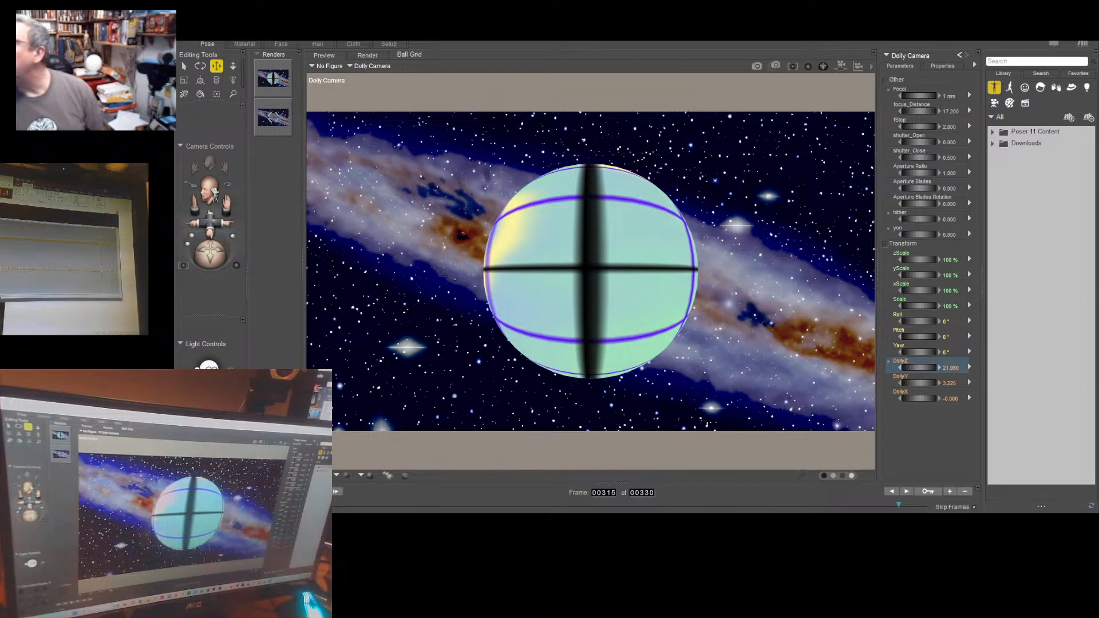
left_click(906, 491)
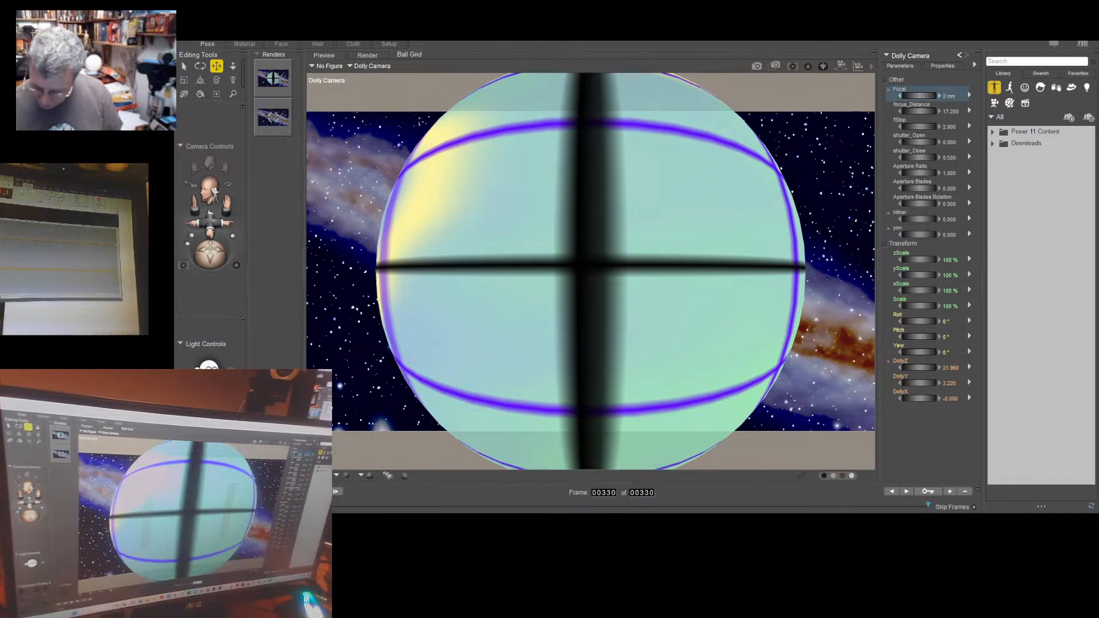
Extend the animation to 375 frames and set the Dolly Camera's DollyZ to 23.160 at frame 375
key("Return")
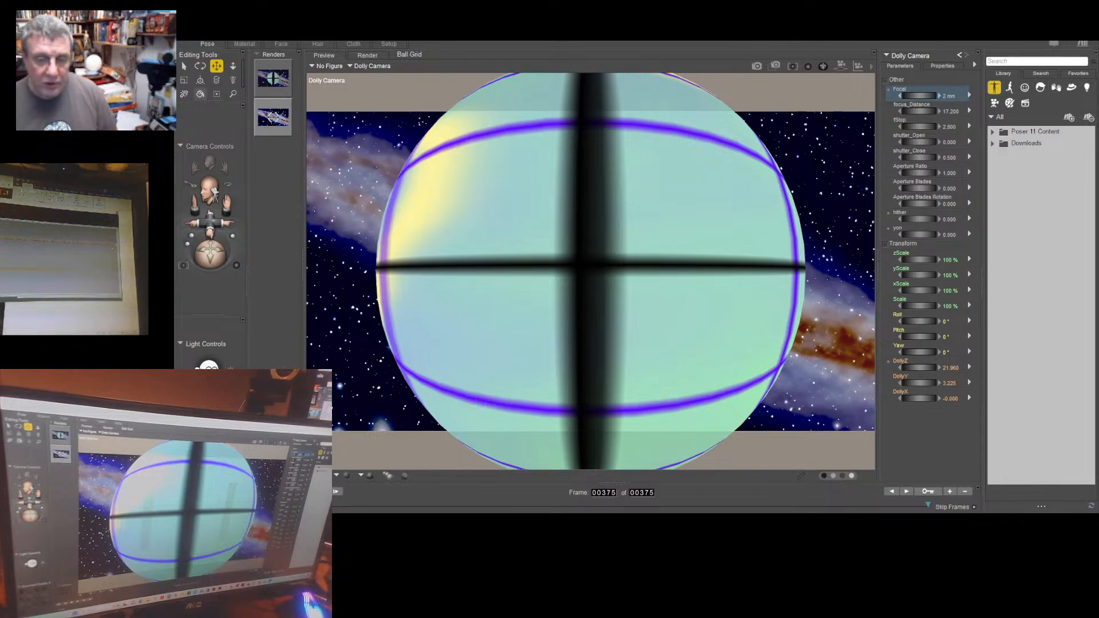
left_click(952, 370)
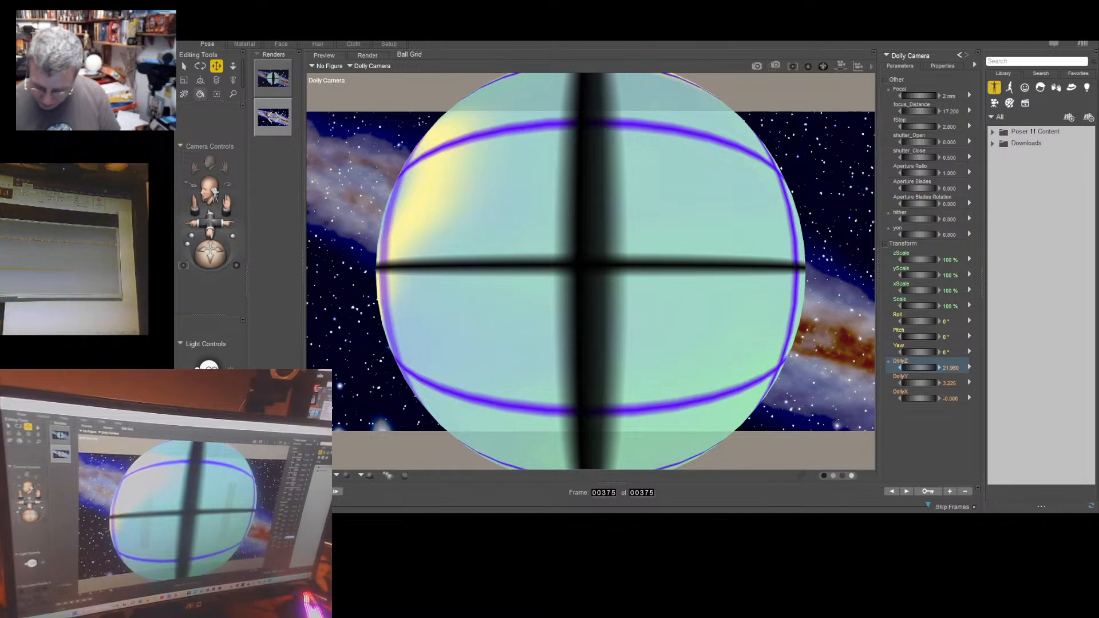
key("Return")
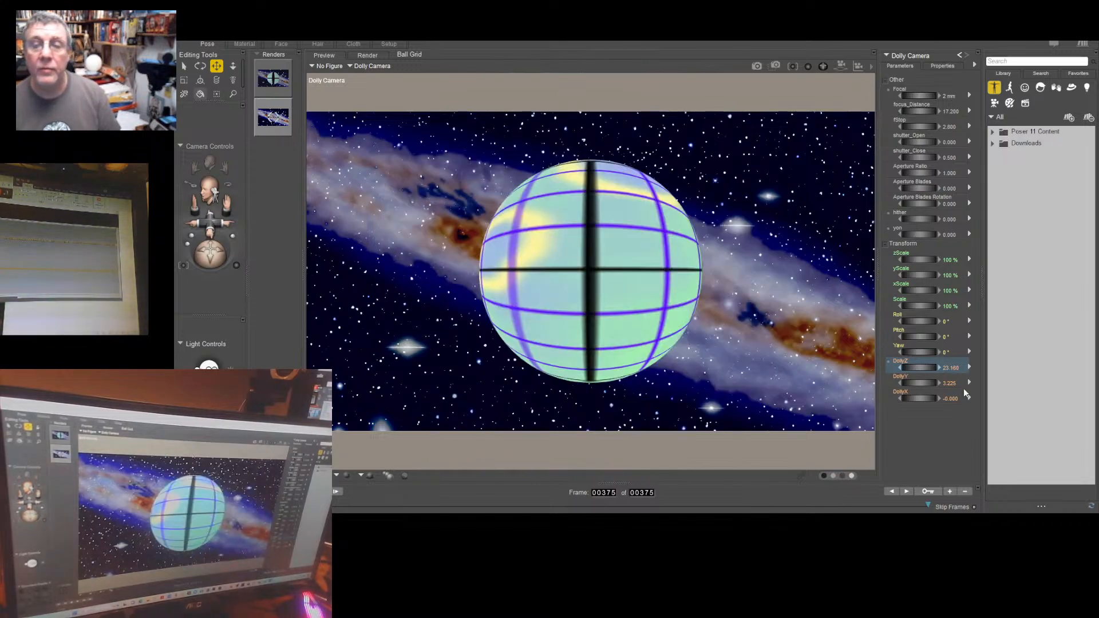
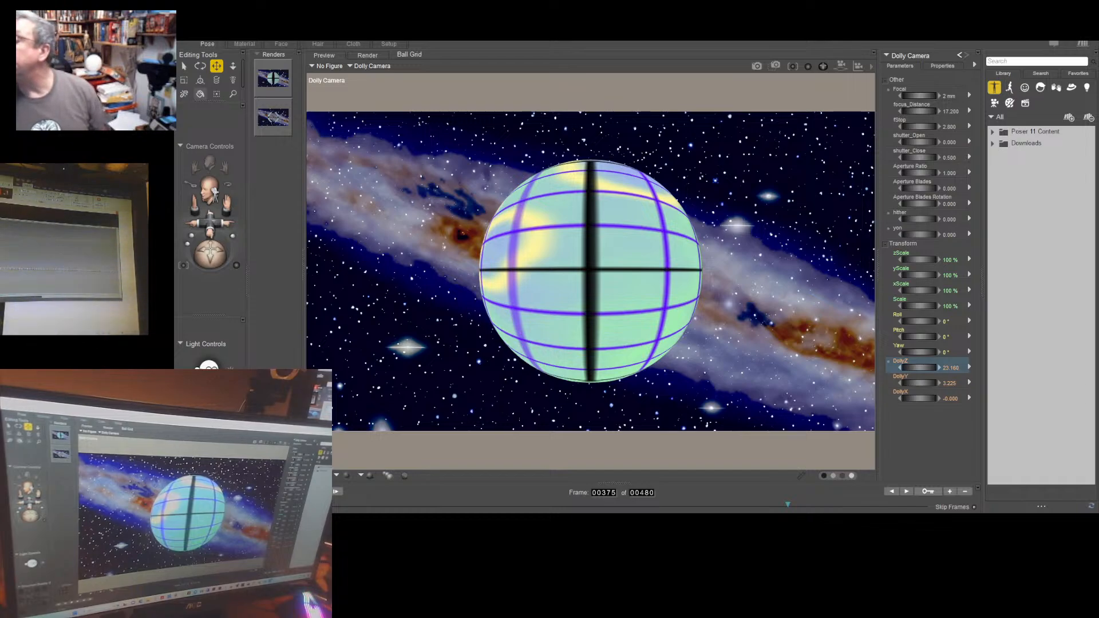
Extend the animation to 480 frames and compare the Dolly Camera's values at frames 375 and 480
left_click_drag(787, 505, 928, 504)
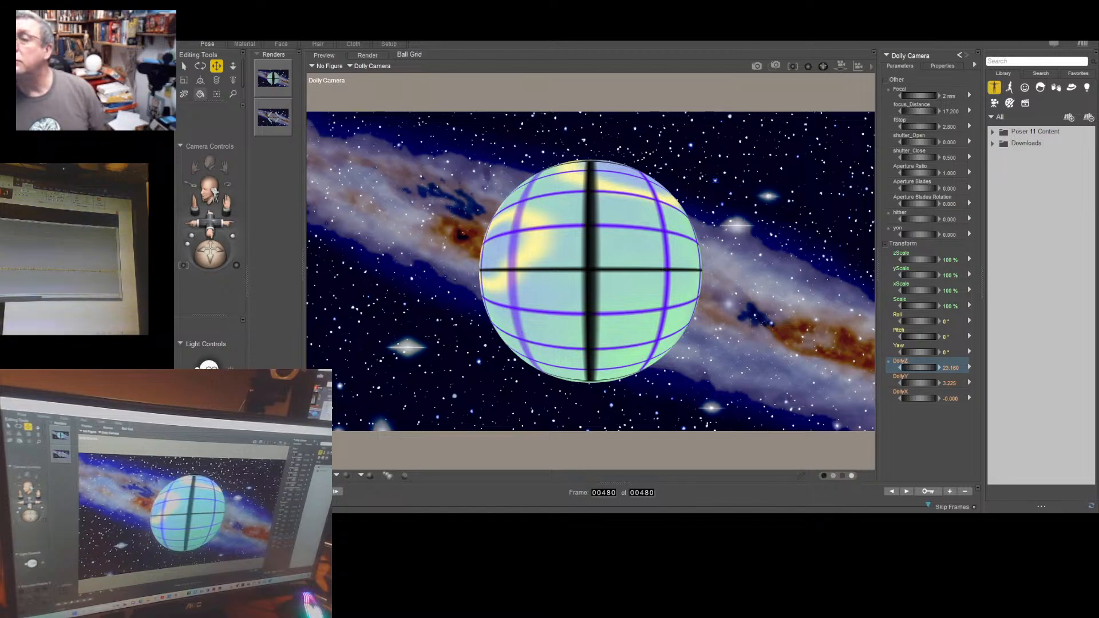
left_click(891, 491)
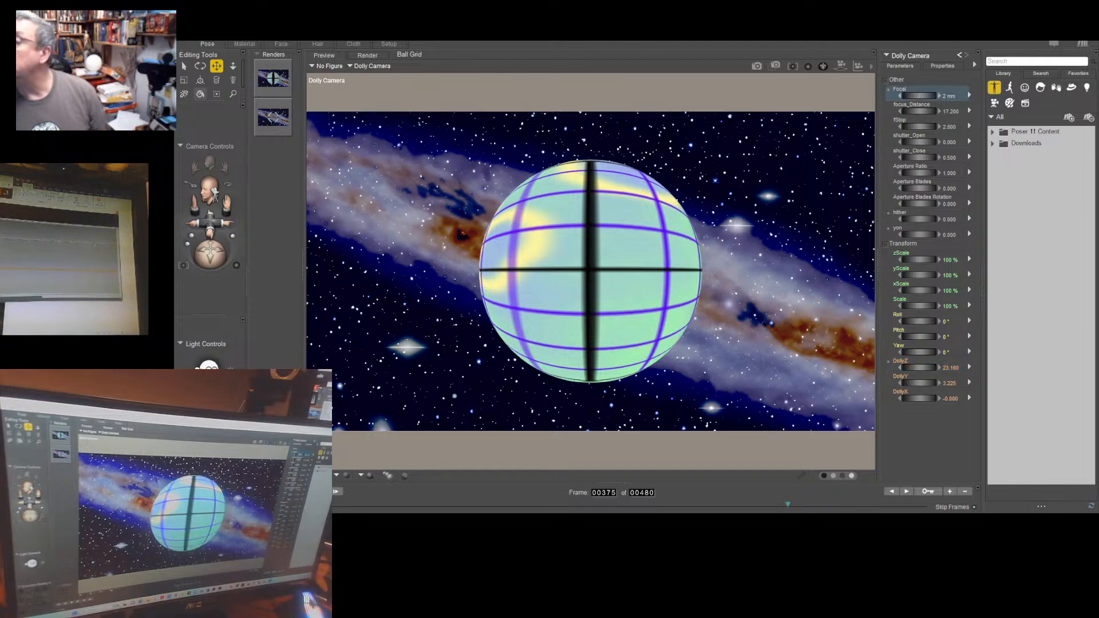
left_click(906, 492)
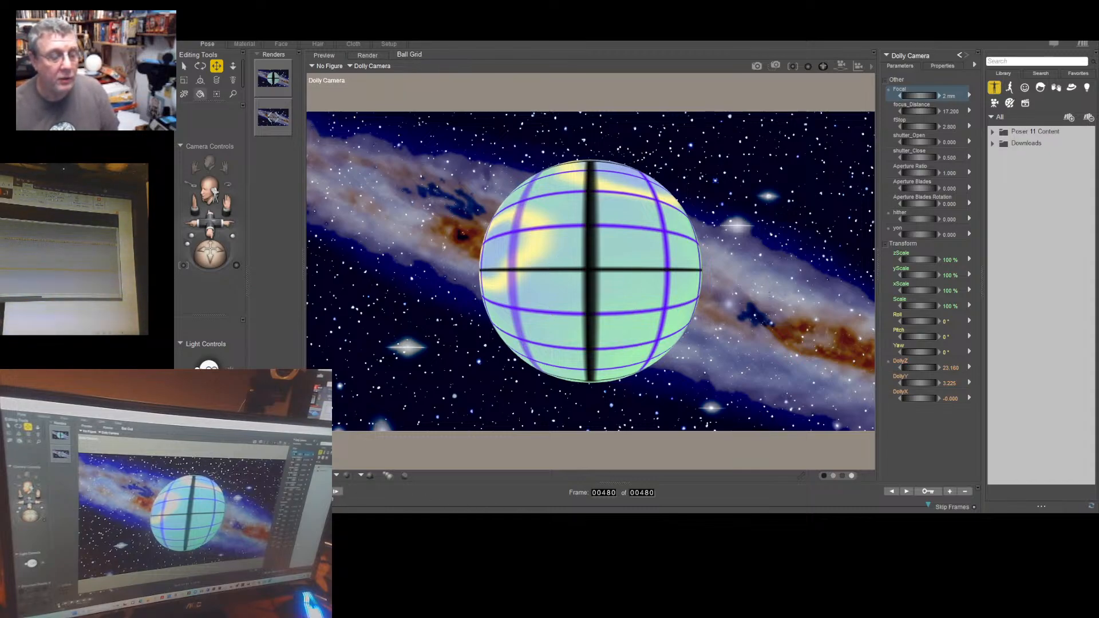
Play the 480-frame animation from frame 1 to review the planet's changes against the space background
left_click(263, 491)
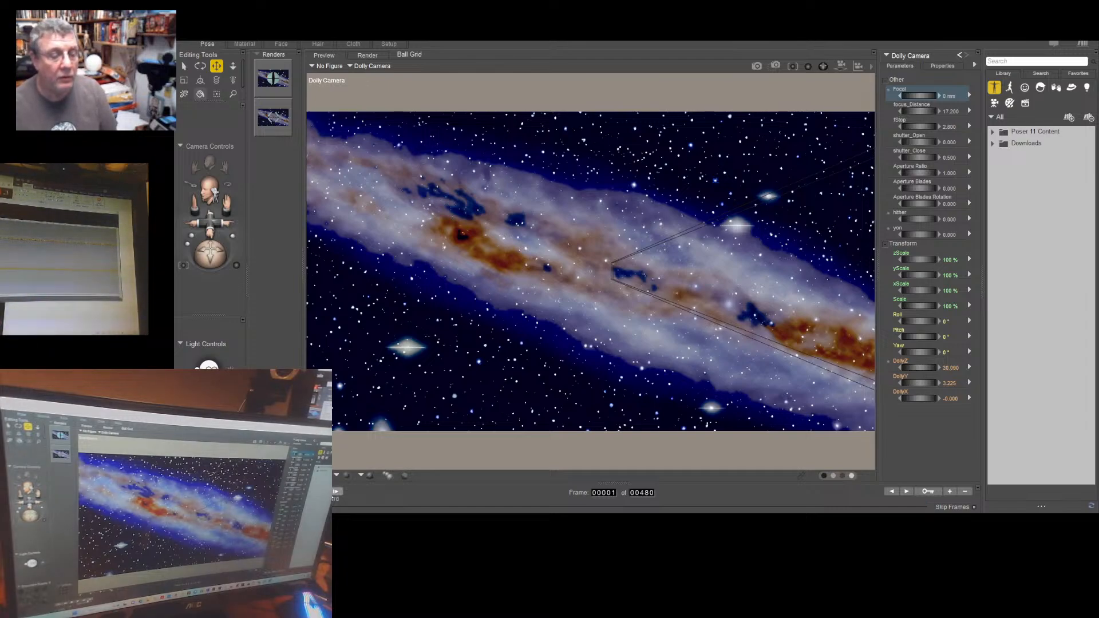
left_click(305, 492)
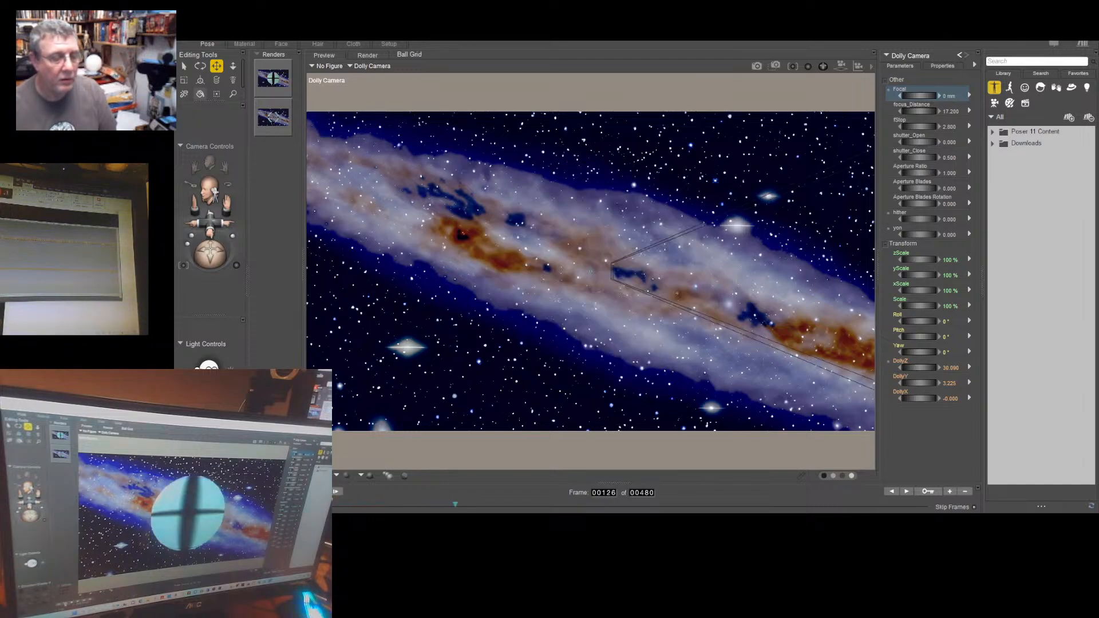
Extend the animation to 495 frames and set the Dolly Camera's Focal to 4 mm at frame 495
key("End")
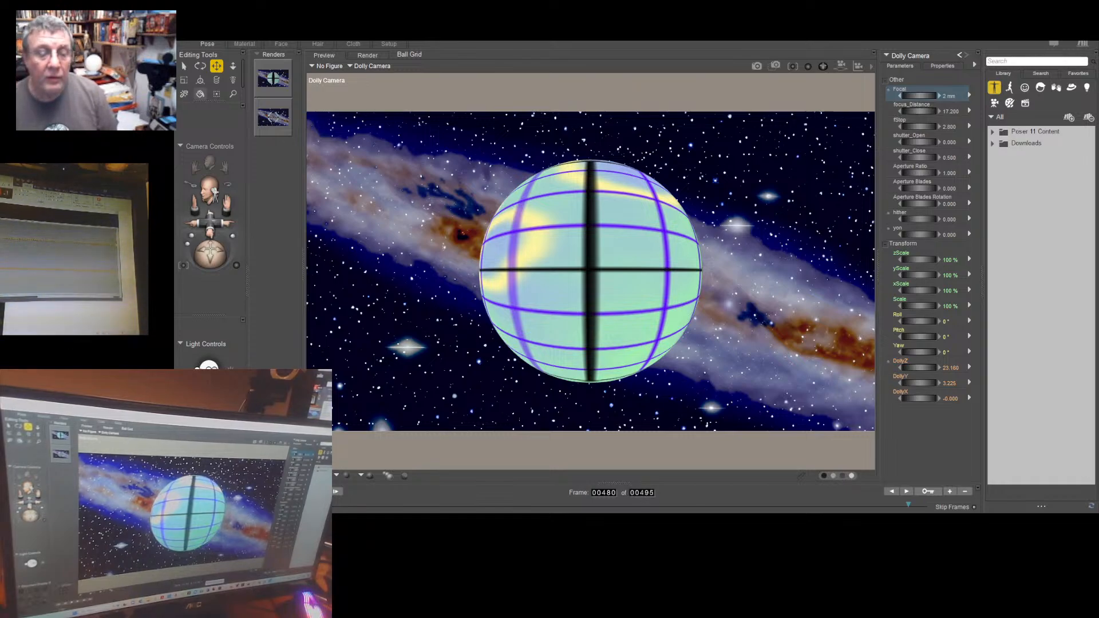
type("495")
key("Return")
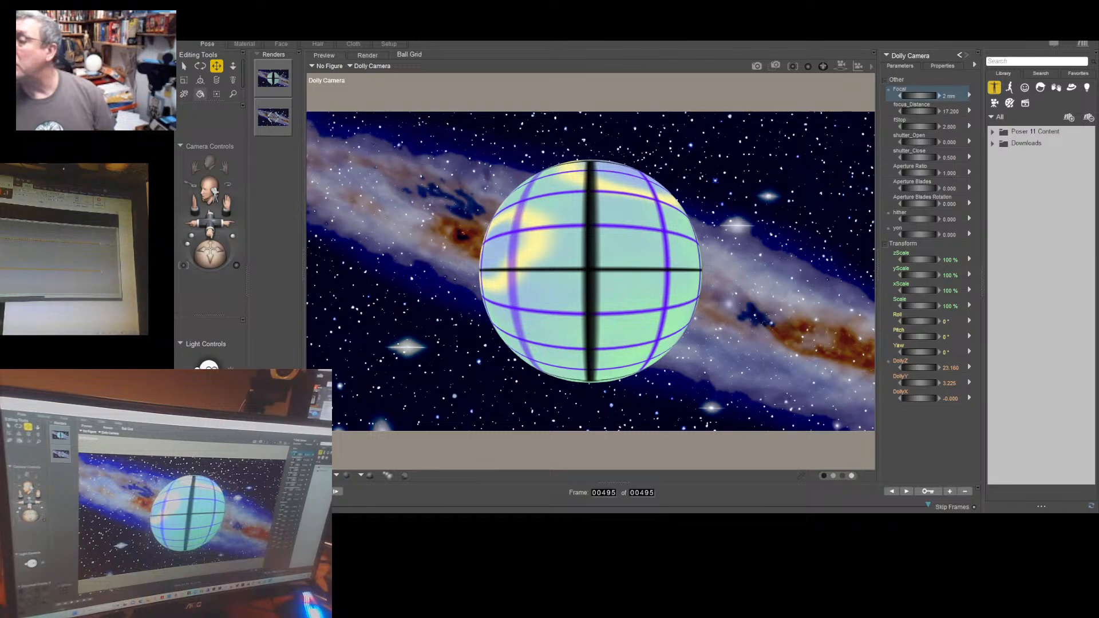
left_click(891, 492)
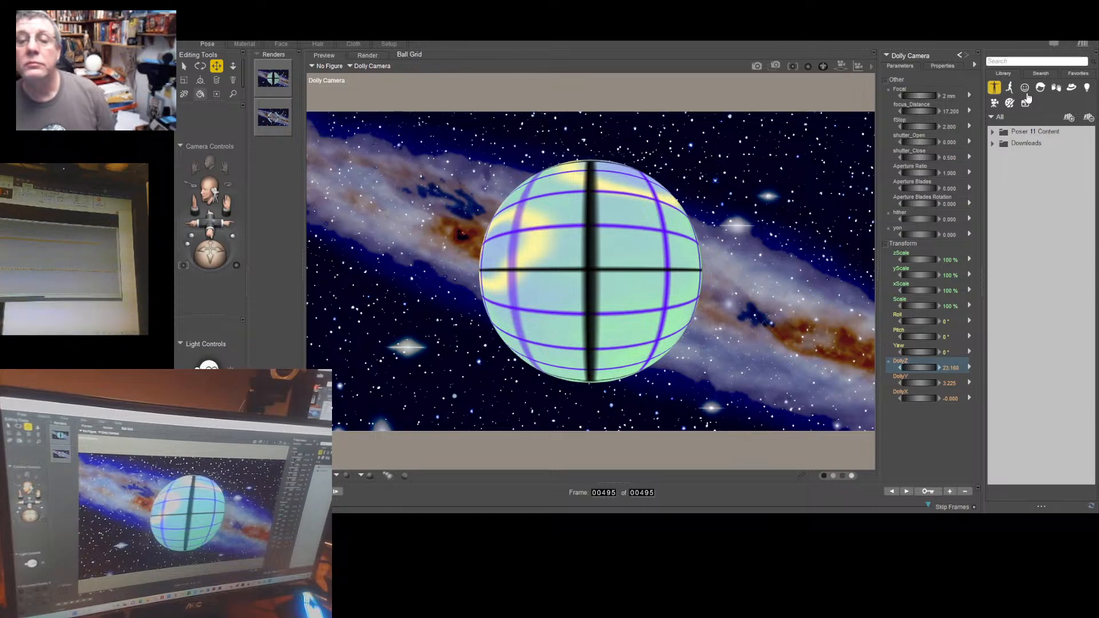
left_click(925, 93)
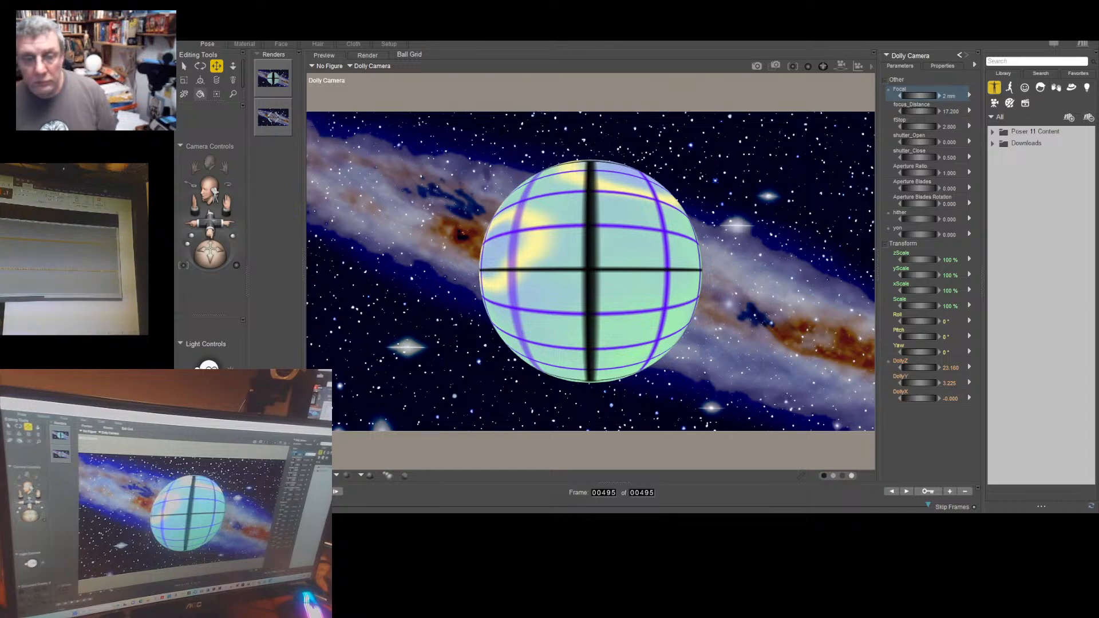
left_click_drag(922, 97, 930, 112)
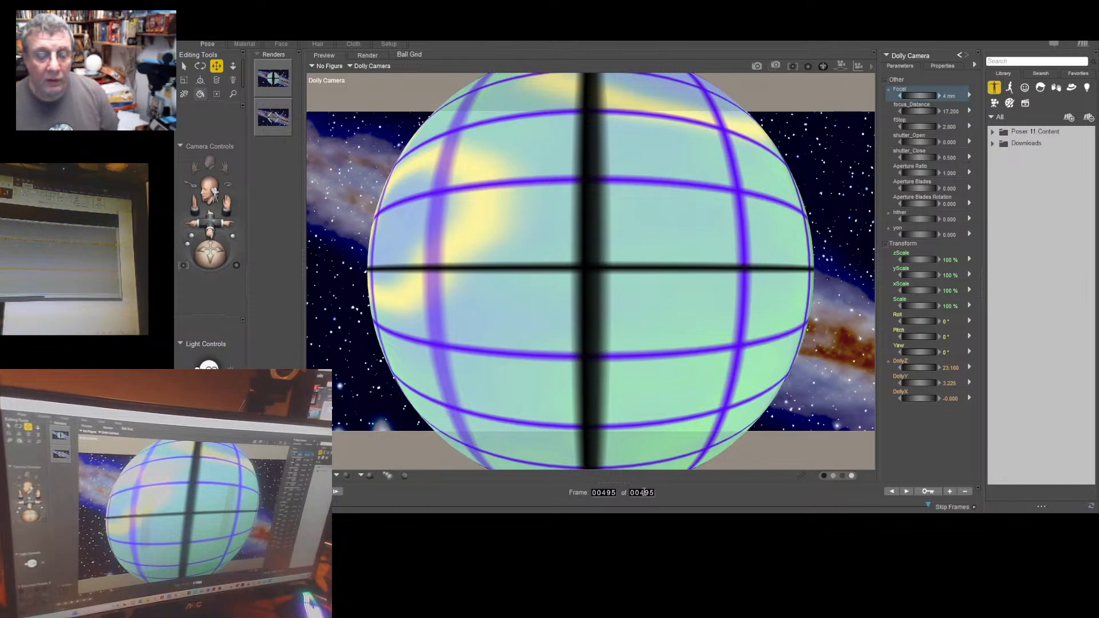
Extend the animation to 540 frames and set the Dolly Camera's DollyZ to 27.331 at frame 540
type("540")
key("Return")
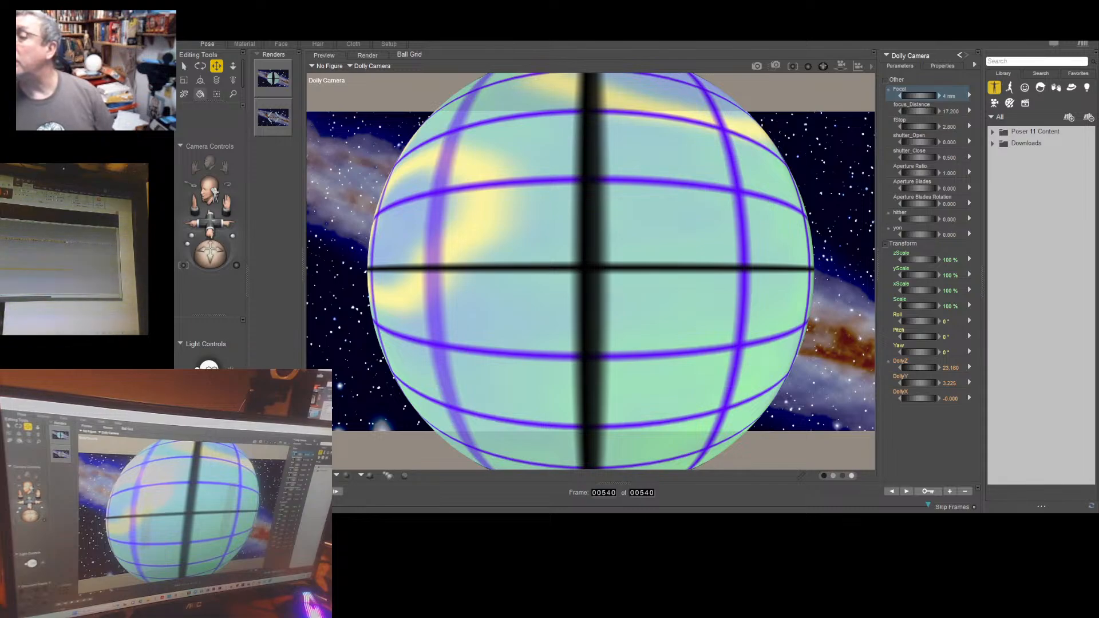
left_click(67, 242)
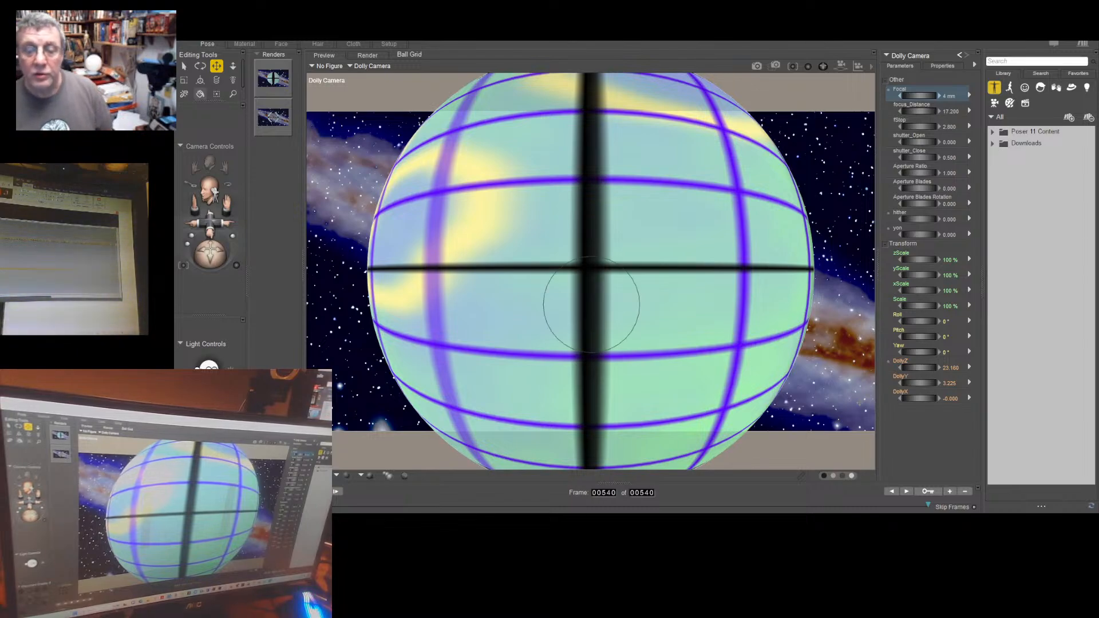
left_click(910, 366)
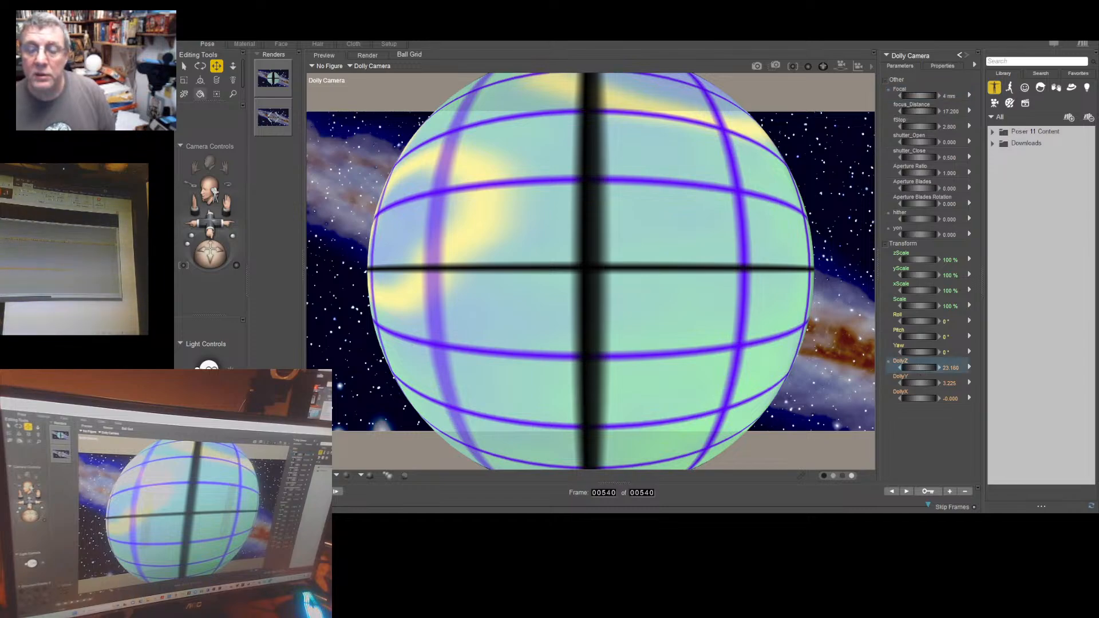
left_click_drag(919, 368, 975, 367)
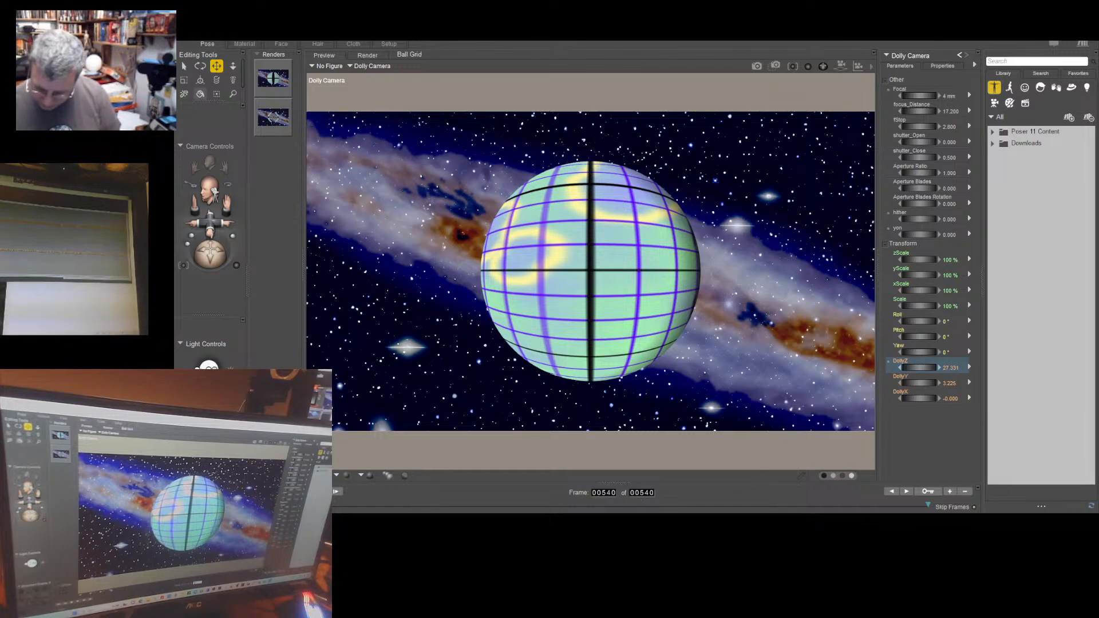
Extend the animation to 645 frames and compare the Dolly Camera's values at frames 540 and 645
type("645")
key("Return")
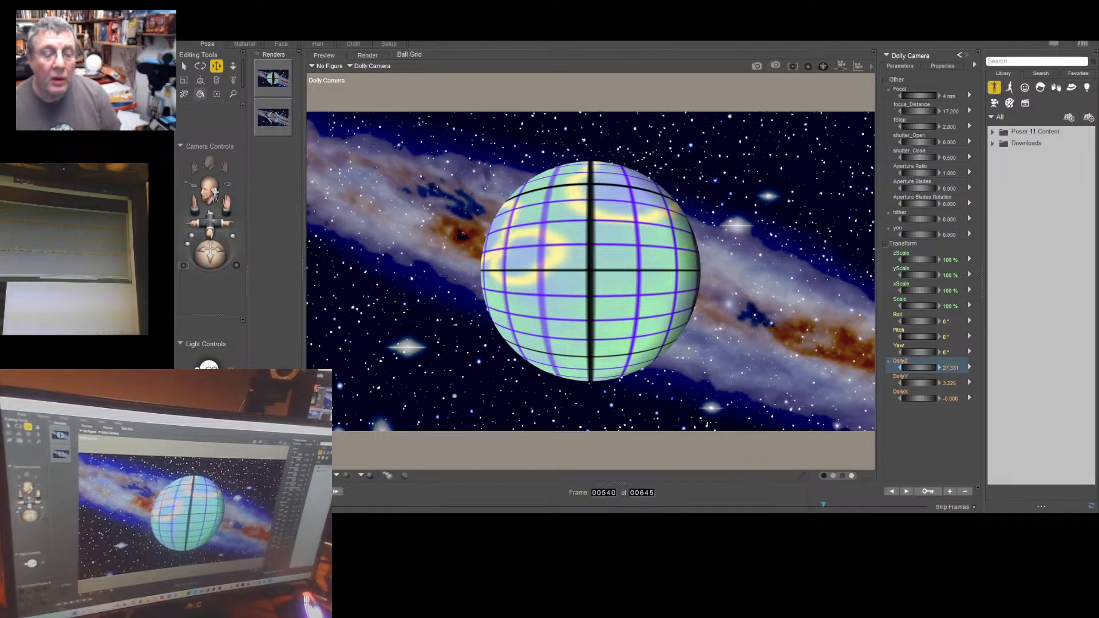
type("645")
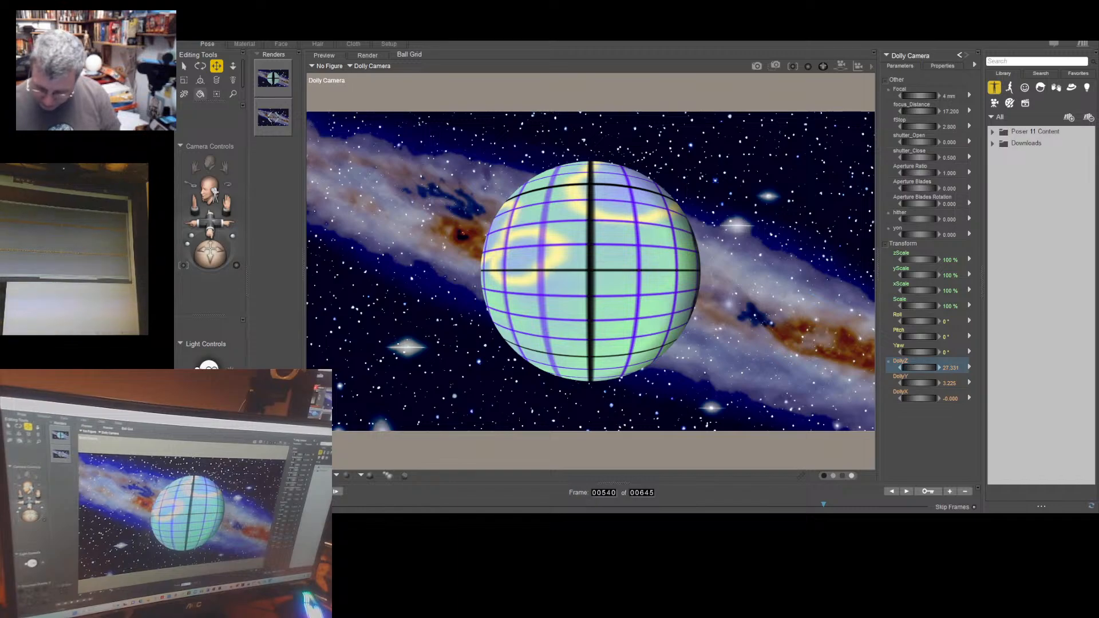
key("Return")
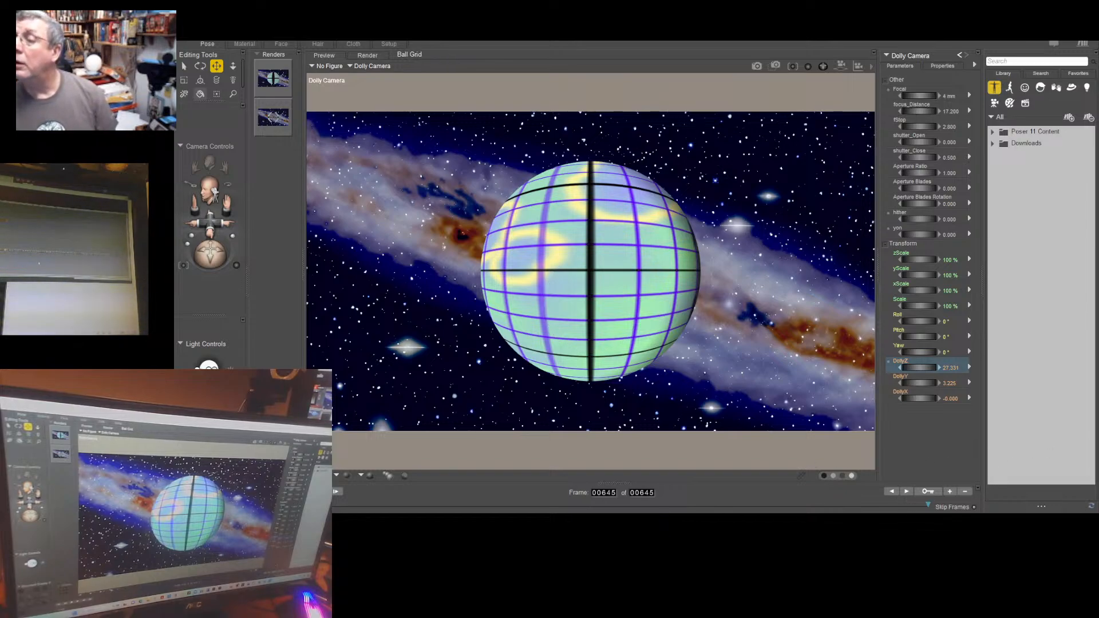
left_click_drag(928, 504, 823, 505)
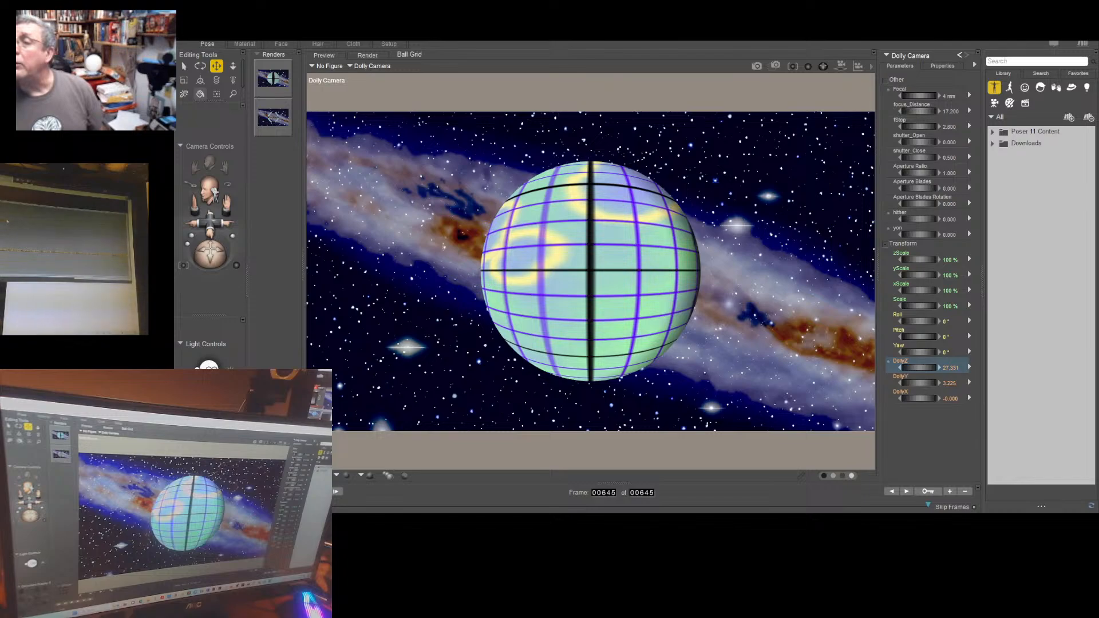
left_click(7, 221)
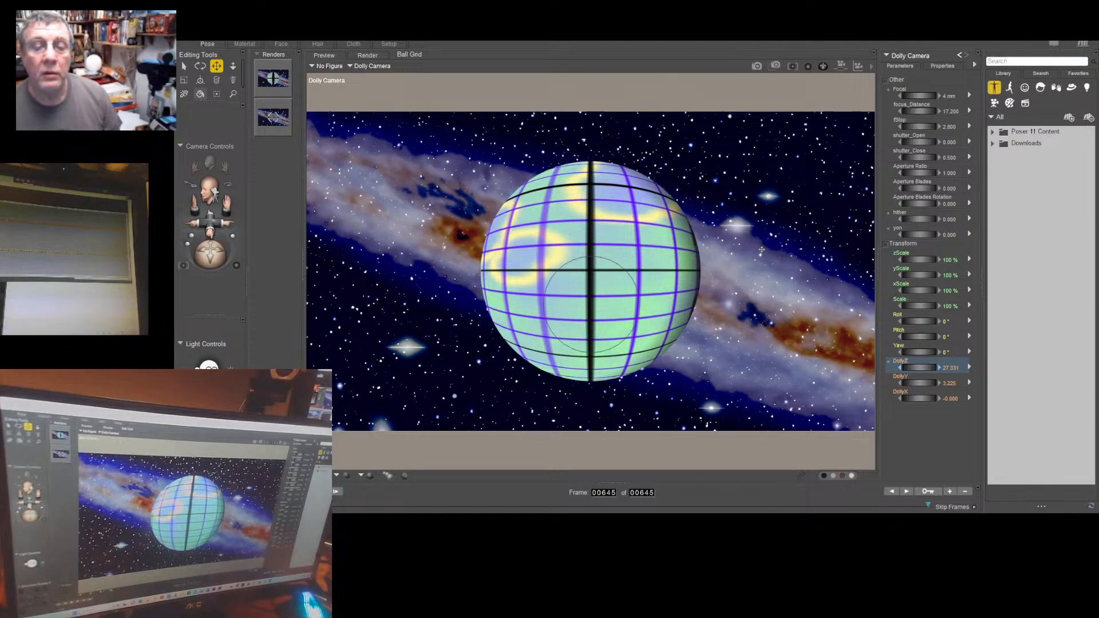
left_click(948, 95)
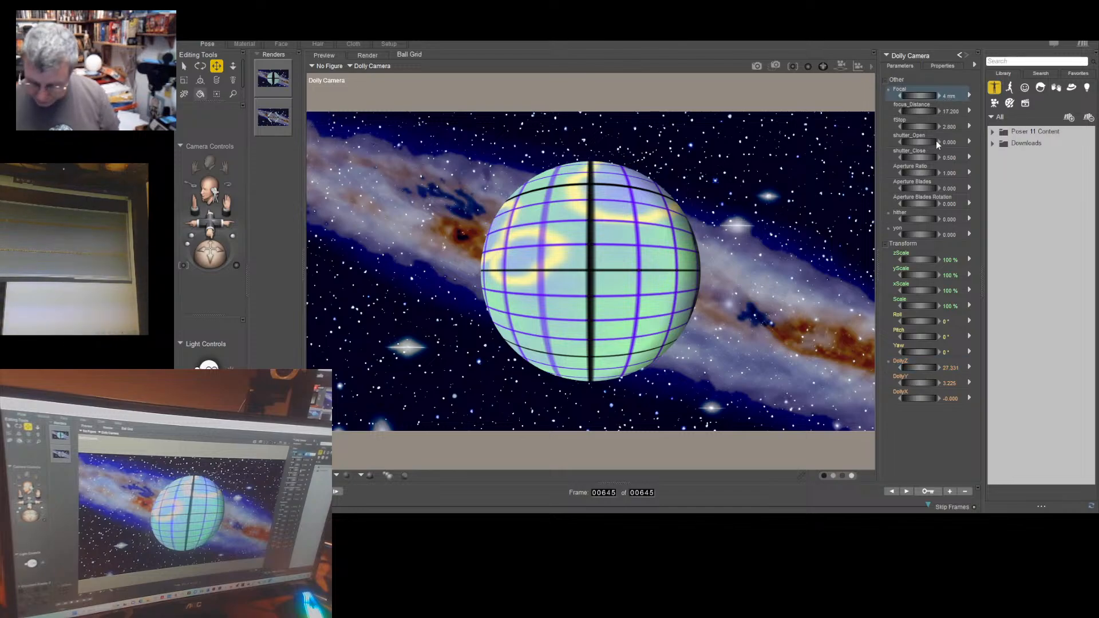
type("8")
key("Return")
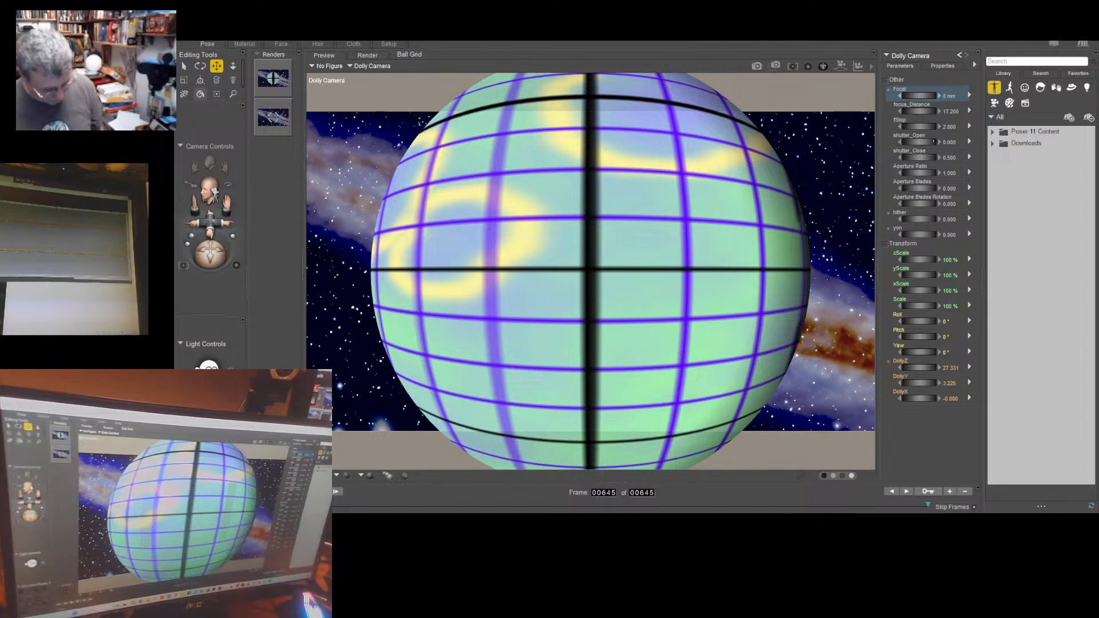
key("ctrl+z")
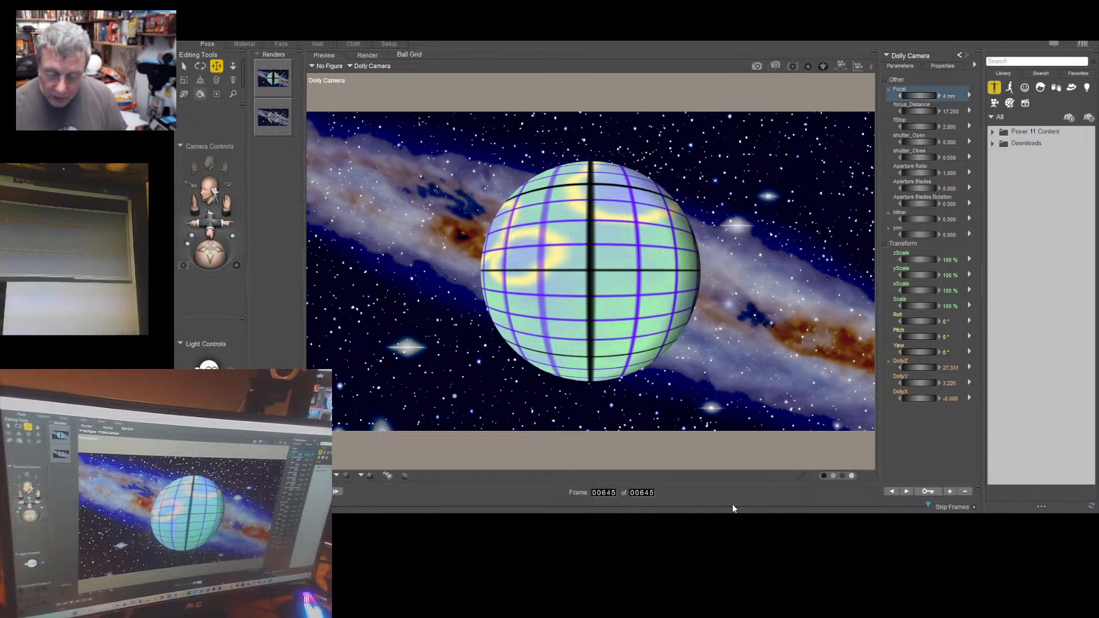
Extend the animation to 660 frames and set the Dolly Camera's Focal to 8 mm at frame 660
type("660")
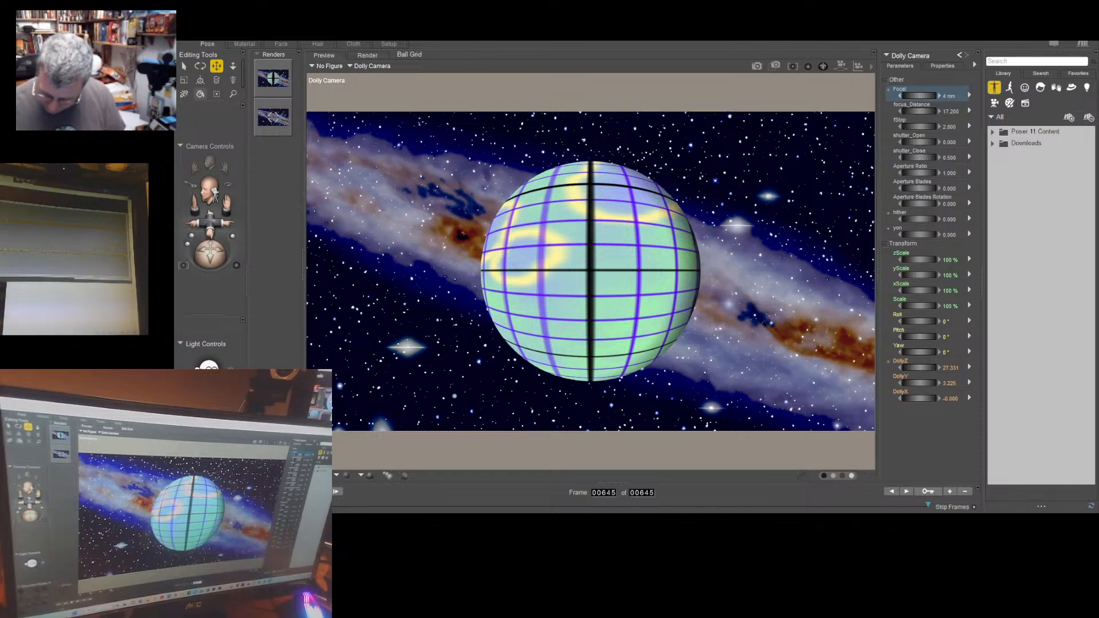
key("Return")
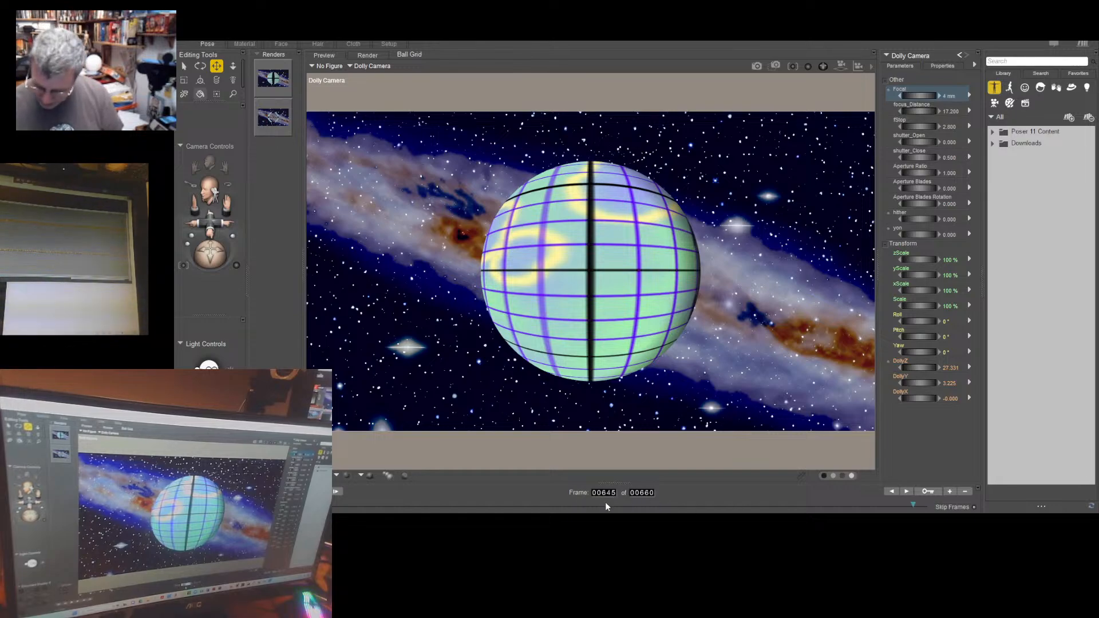
type("600")
key("Return")
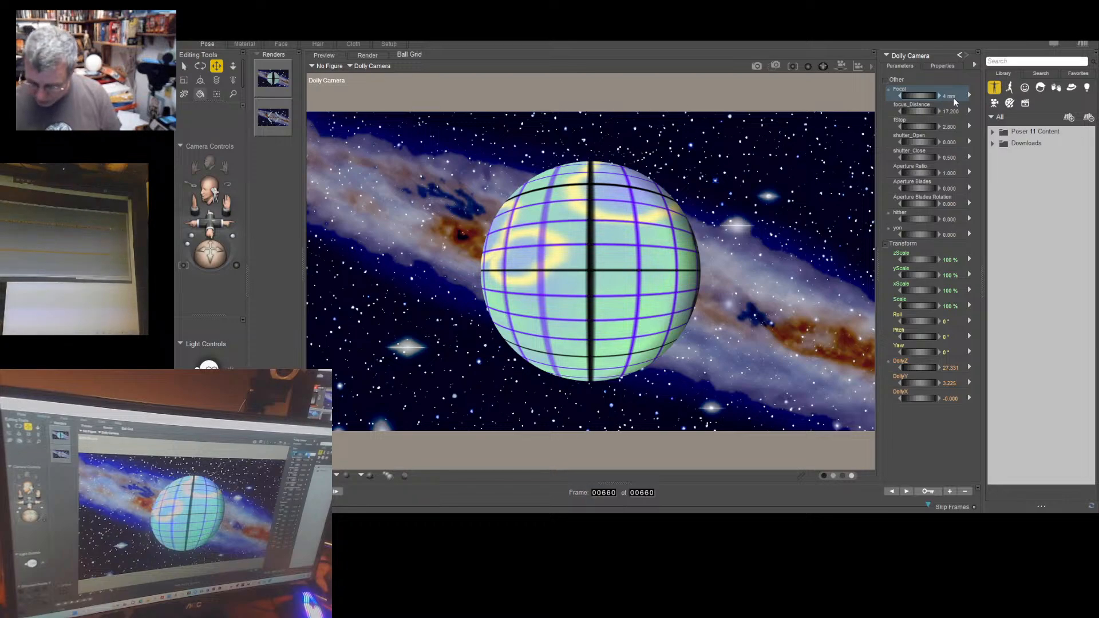
type("8")
key("Return")
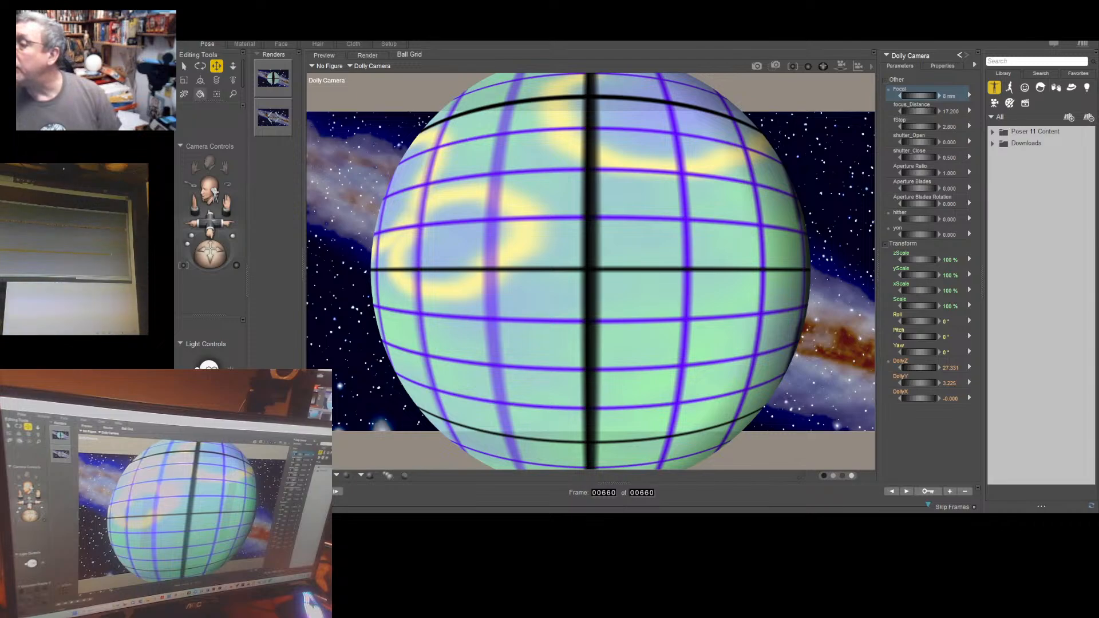
Compare the Dolly Camera's Focal and DollyZ values and the planet's size at frames 645 and 660
left_click(892, 491)
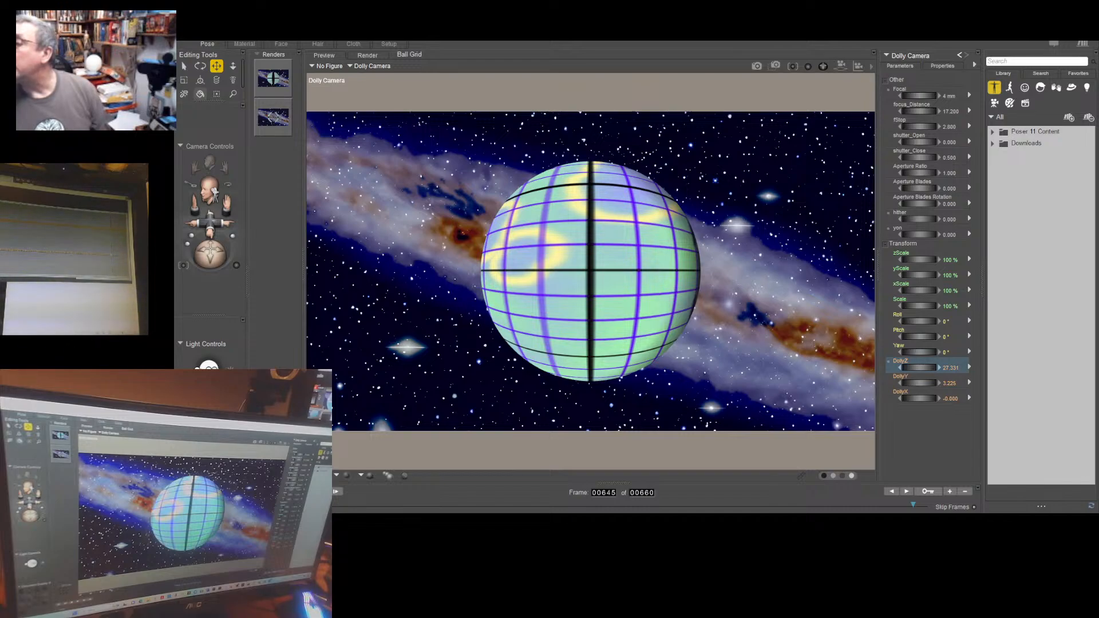
left_click(906, 491)
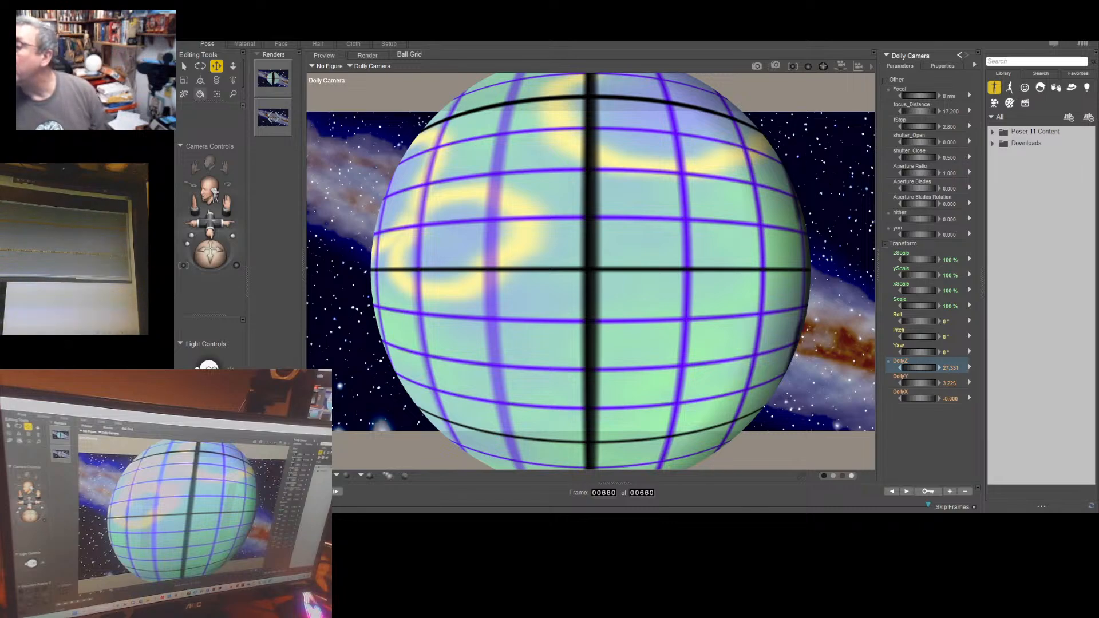
key("BackSpace")
key("BackSpace")
type("45")
key("Return")
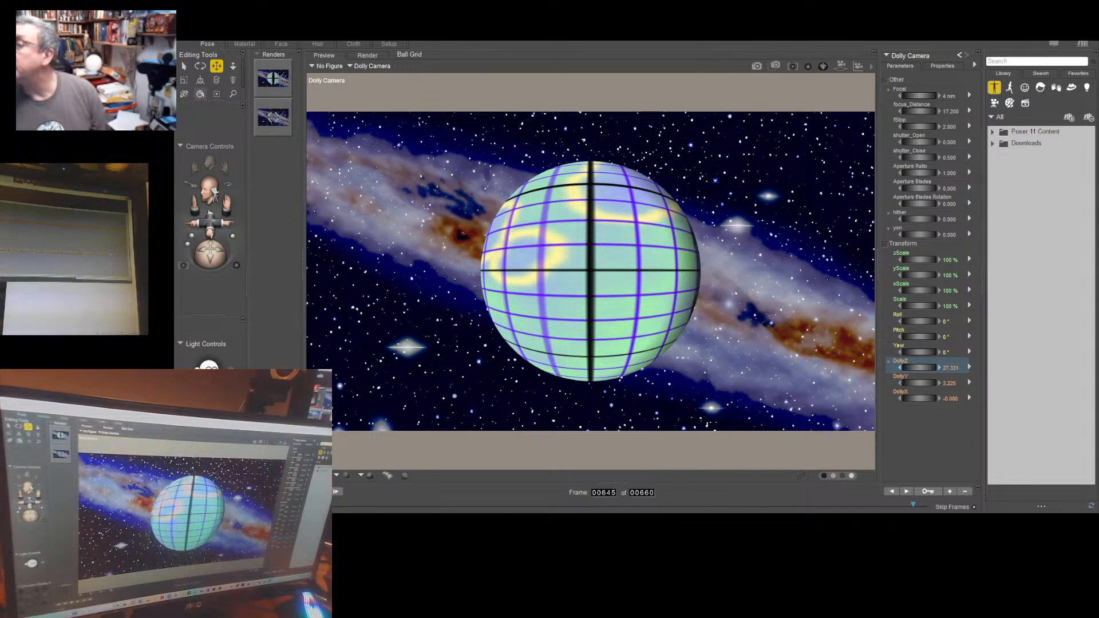
key("End")
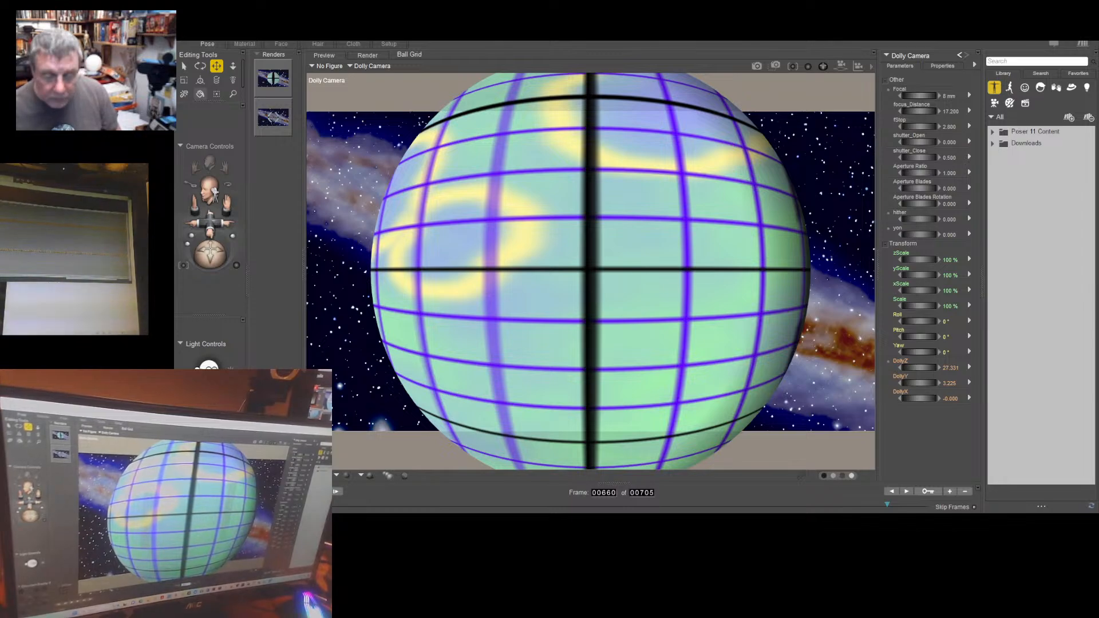
Extend the animation to 705 frames, set the Dolly Camera's DollyZ to 29.464 at frame 705 and check it against frame 660
type("705")
key("Return")
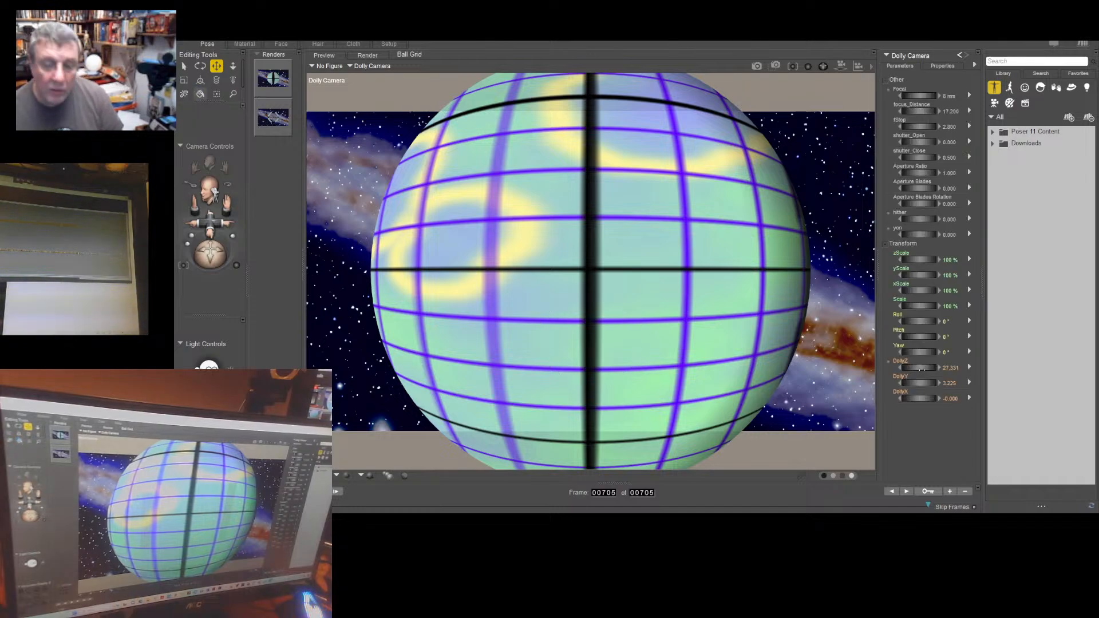
mouse_move(917, 367)
left_mouse_down()
mouse_move(939, 367)
mouse_move(918, 368)
left_mouse_up()
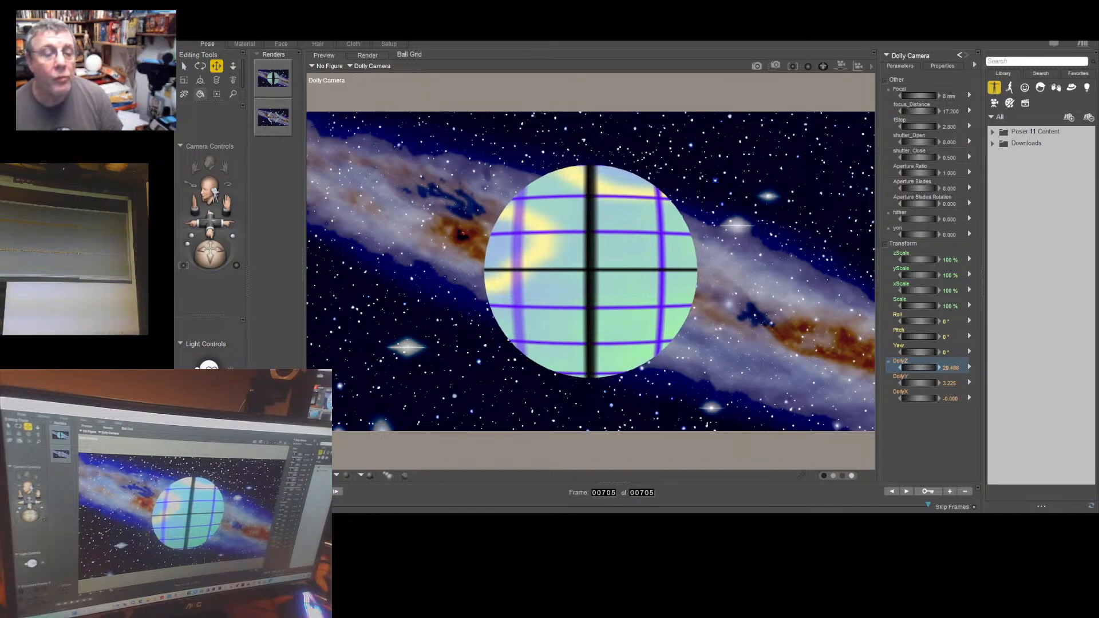
left_click_drag(918, 368, 916, 368)
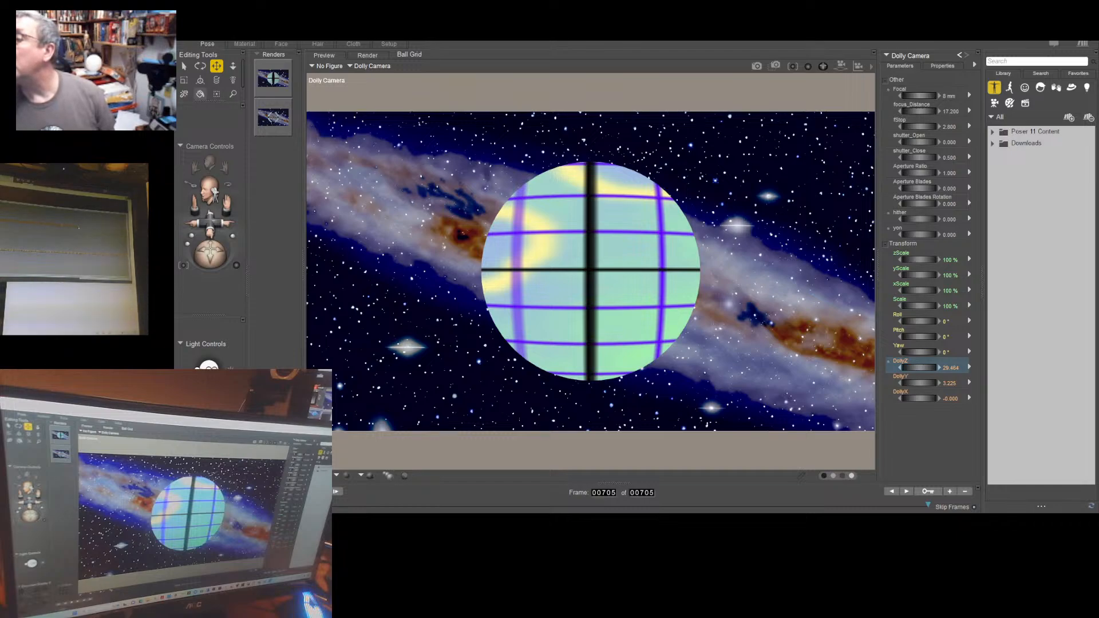
left_click(79, 228)
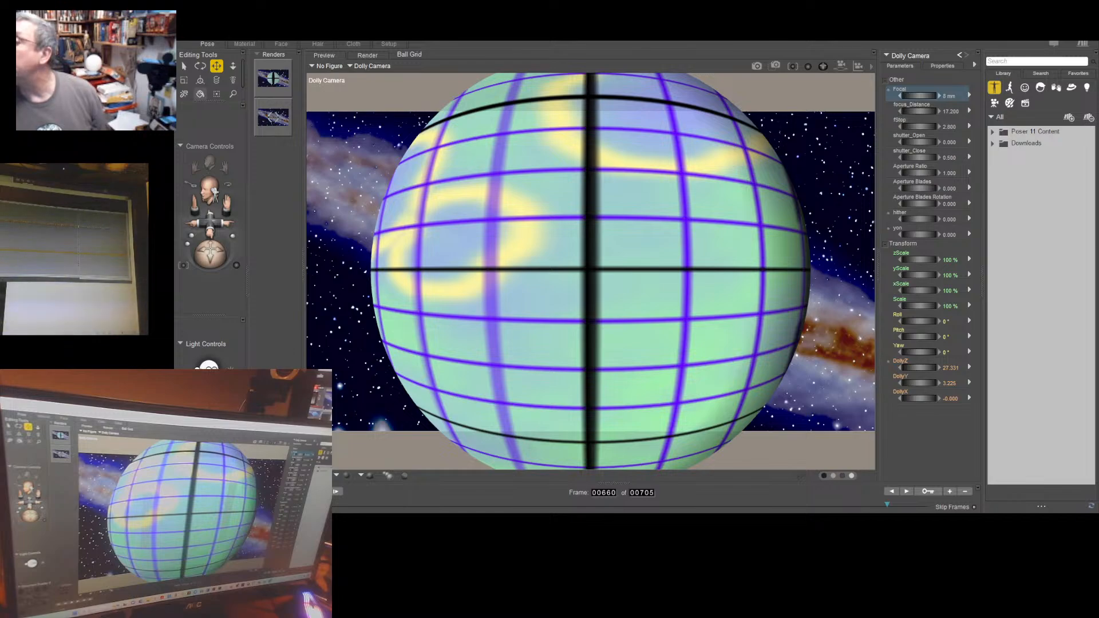
key("End")
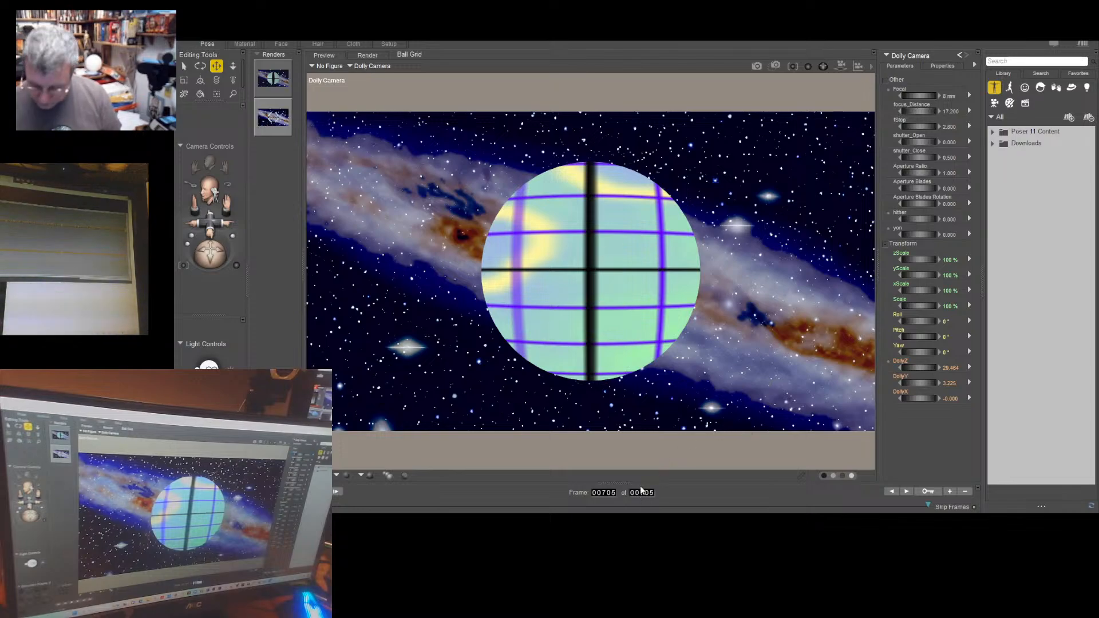
Extend the animation to 810 frames and compare the Dolly Camera's values at frames 705 and 810
type("810")
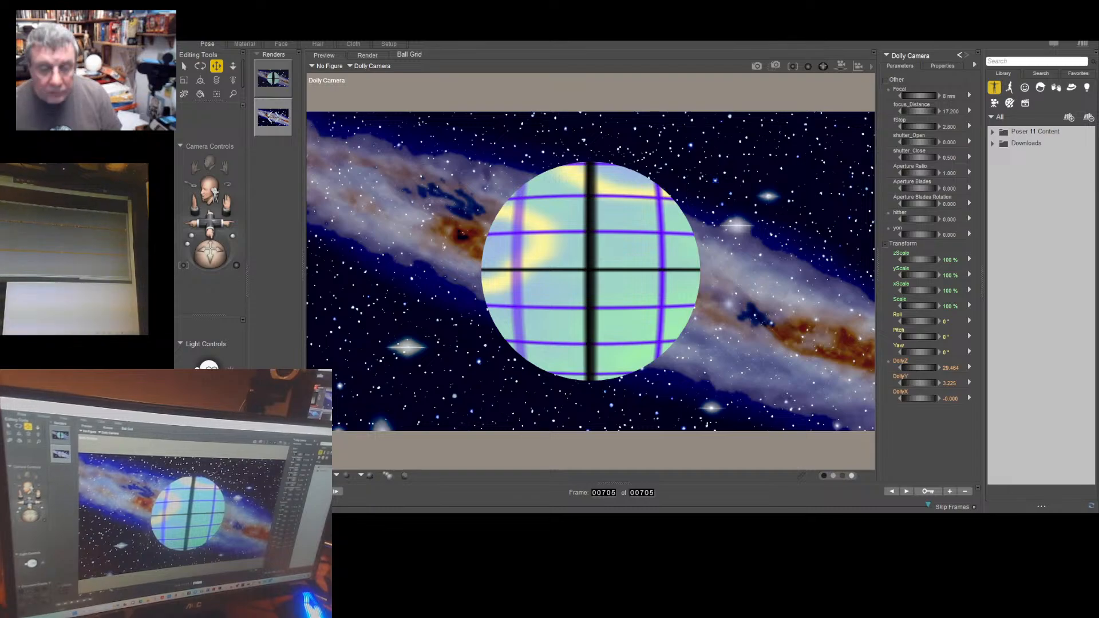
key("Return")
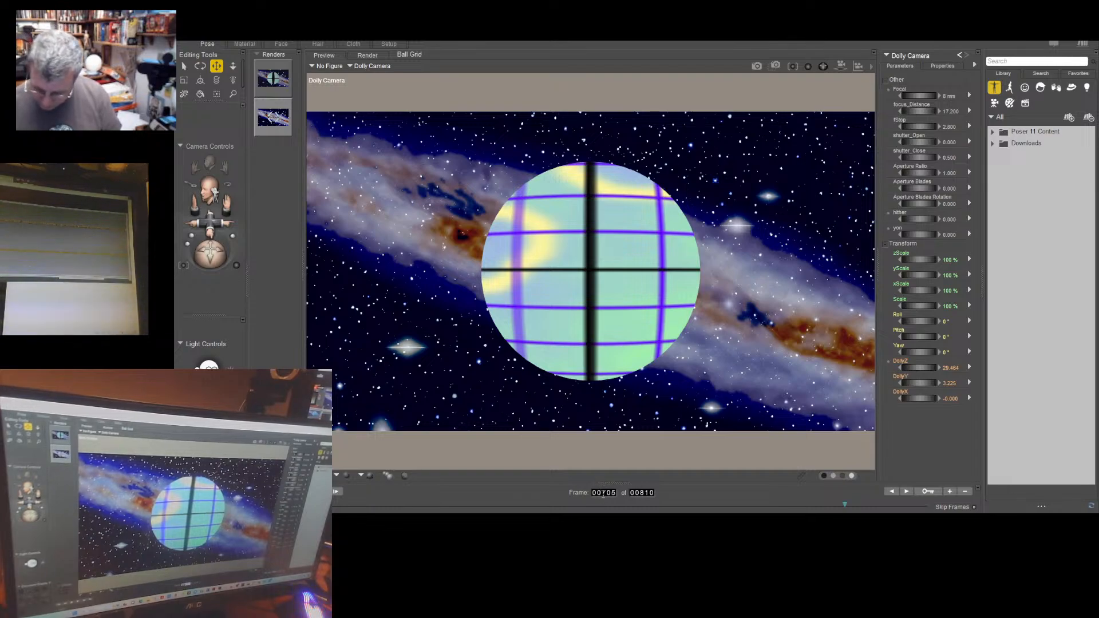
type("810")
key("Return")
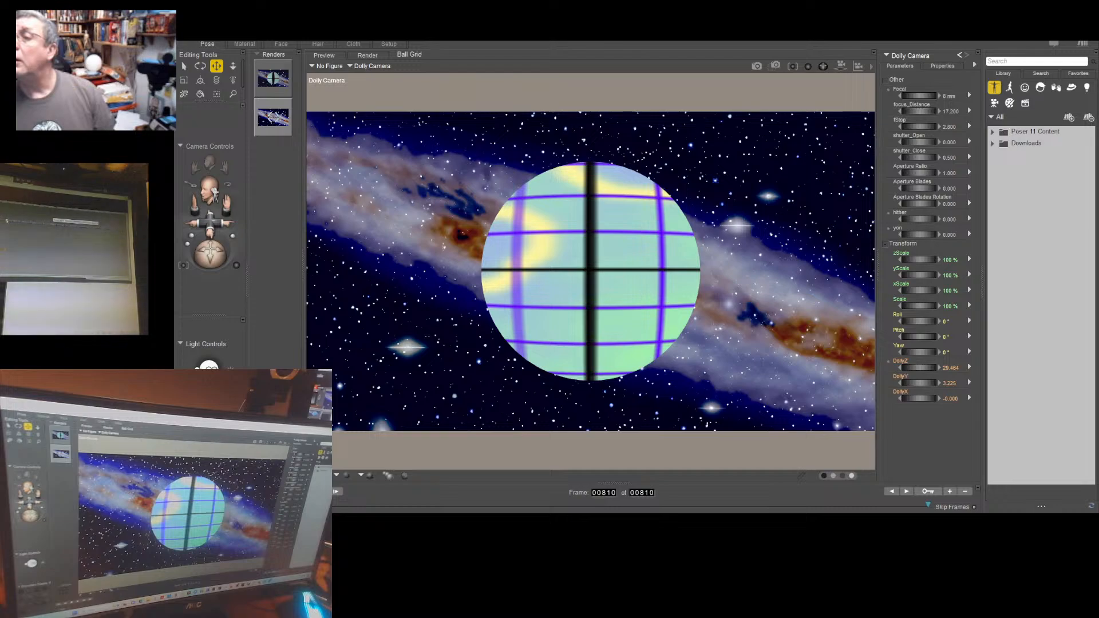
left_click(7, 221)
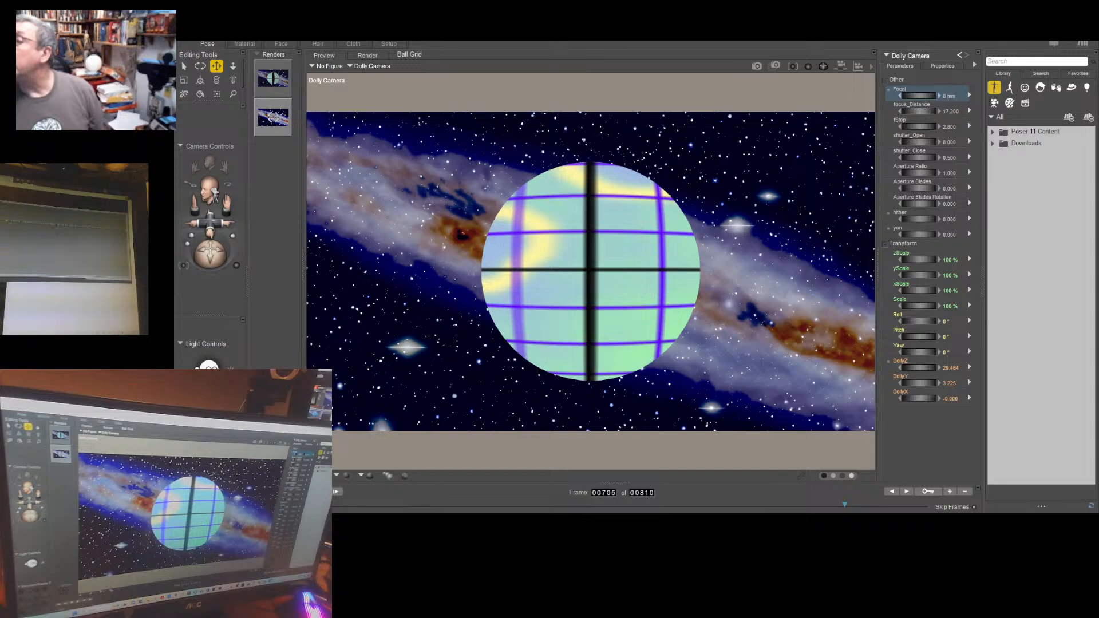
key("End")
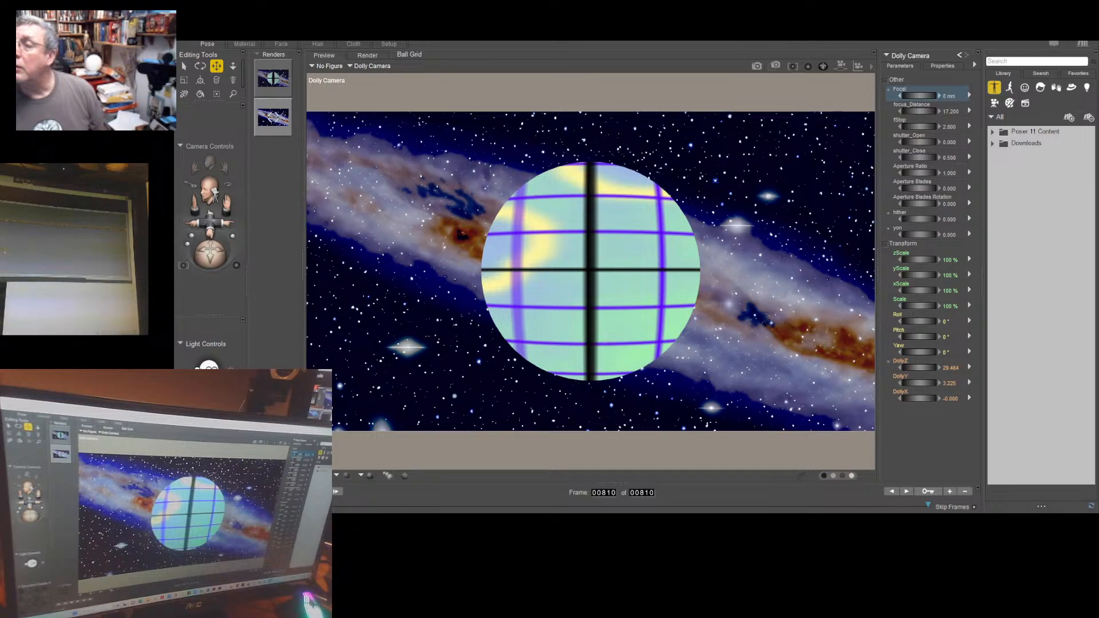
Recheck the Dolly Camera's DollyZ and the planet's size at frame 705 against frame 810
left_click(918, 367)
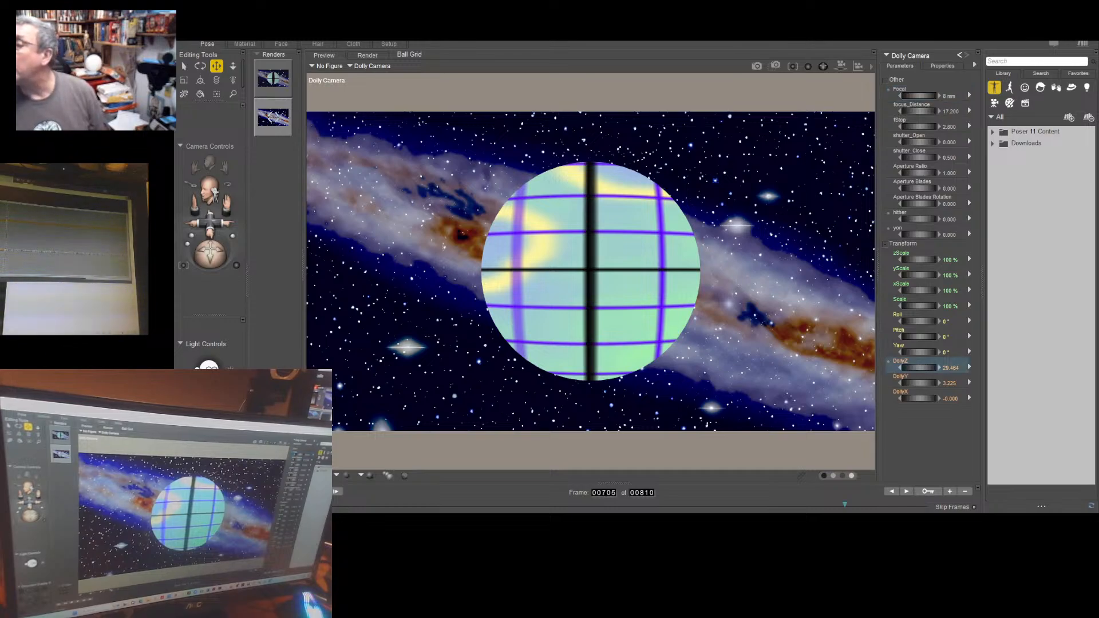
key("End")
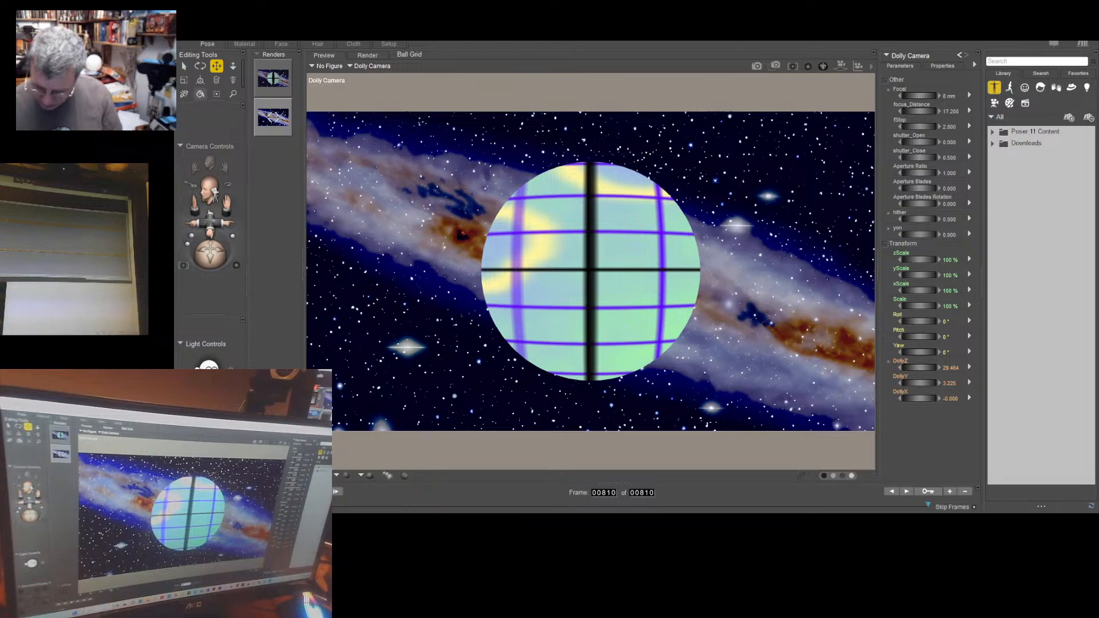
Advance frame by frame from frame 495 to 540, examining the planet's size and grid against the space background
type("495")
key("Return")
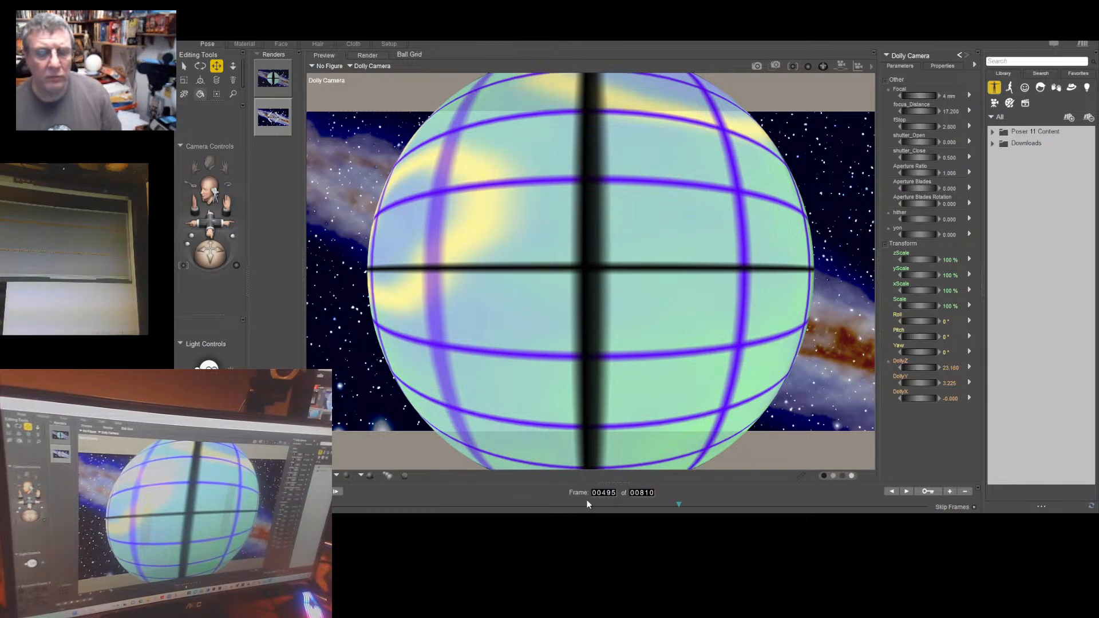
left_click(335, 493)
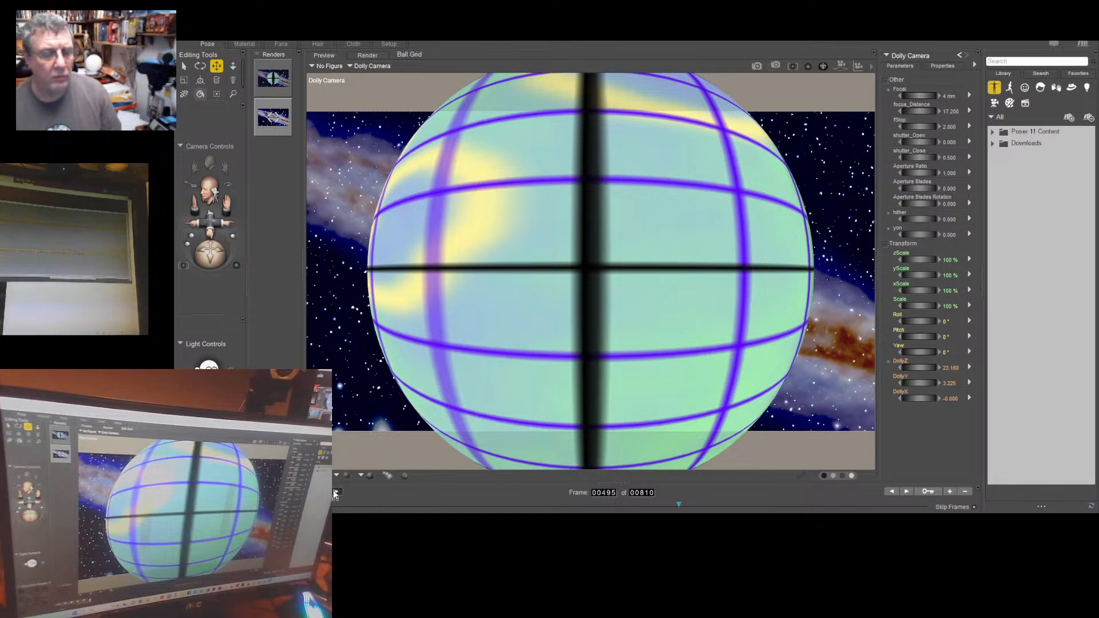
left_click(335, 492)
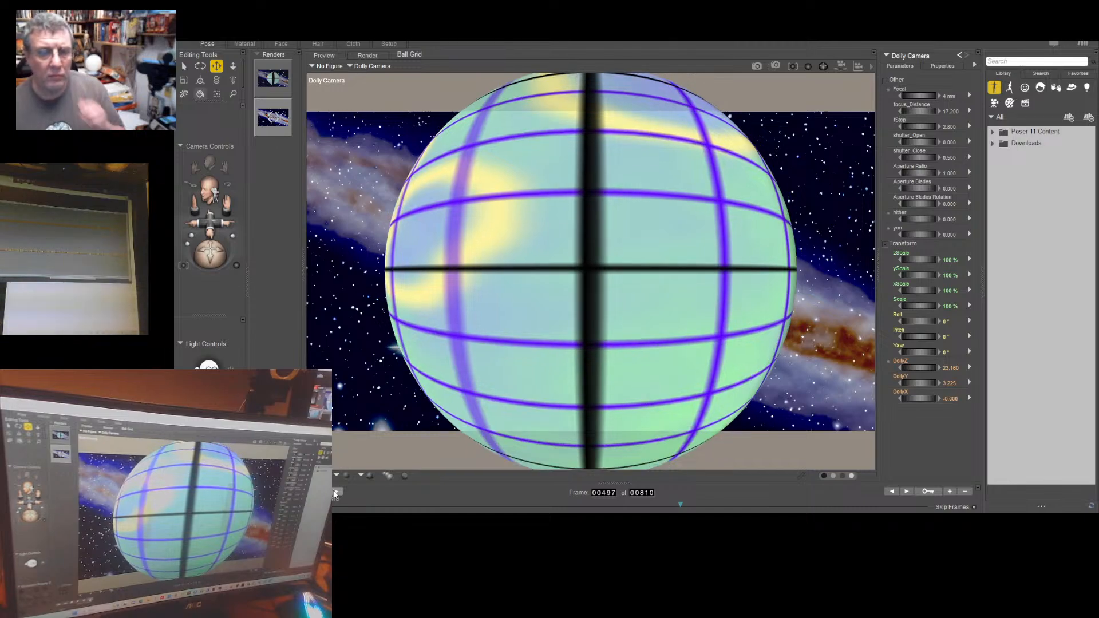
left_click(335, 492)
left_click(335, 492)
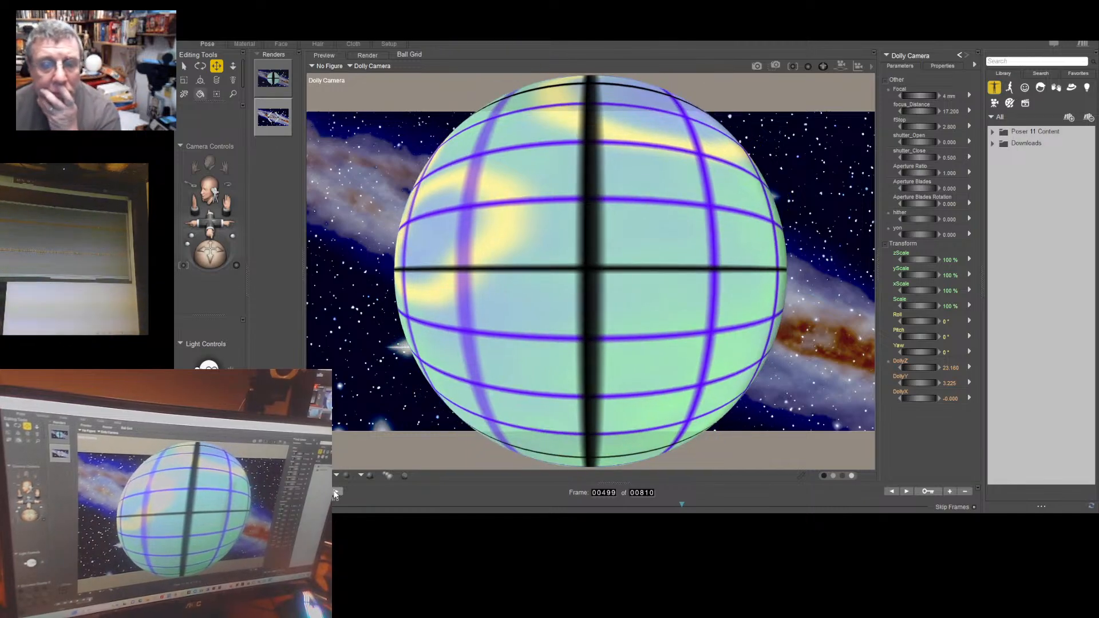
left_click(336, 492)
left_click(335, 493)
left_click(335, 492)
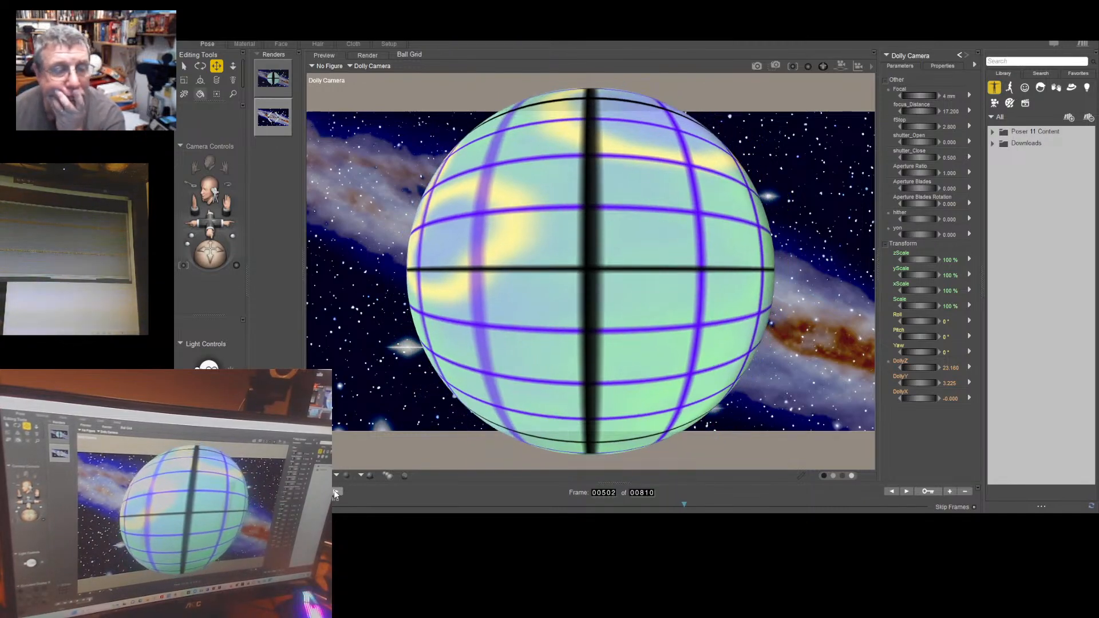
left_click(336, 492)
left_click(336, 492)
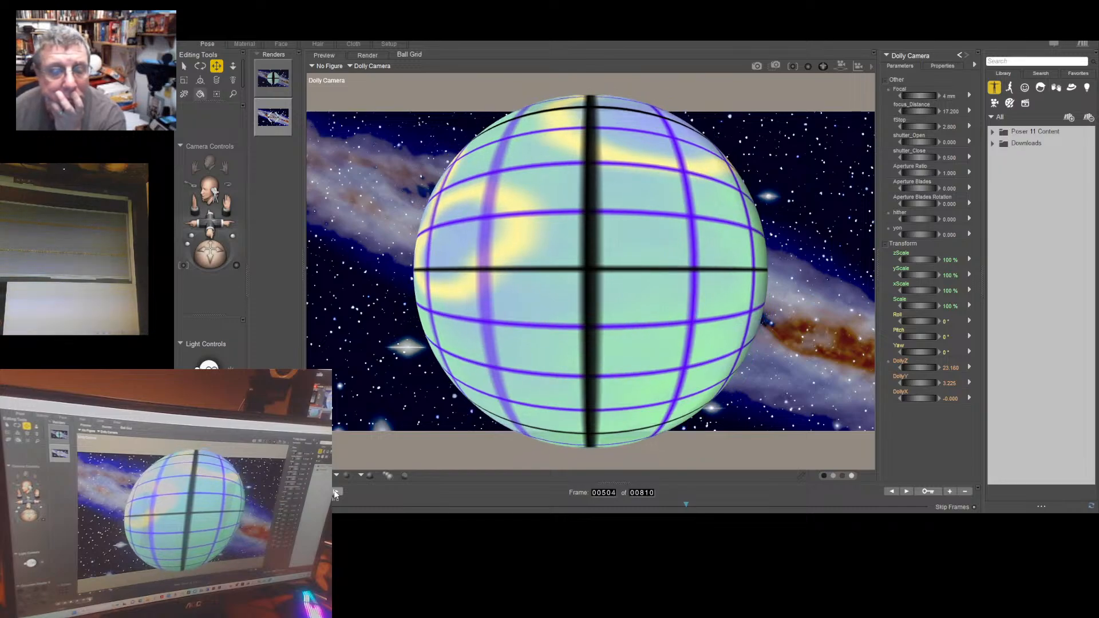
left_click(335, 493)
left_click(335, 492)
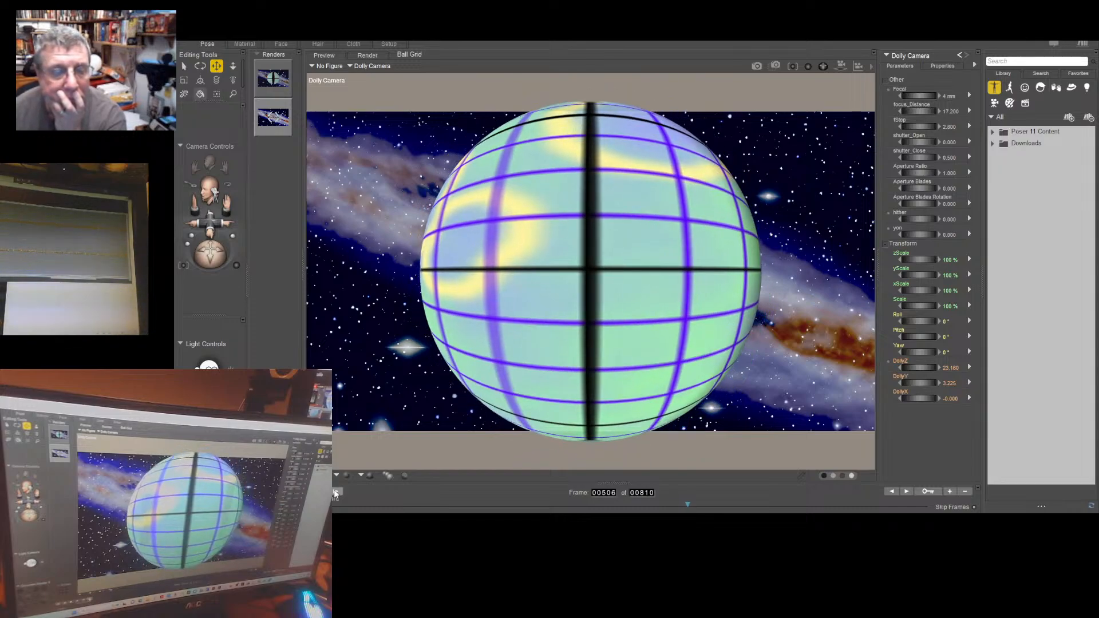
left_click(335, 492)
left_click(335, 492)
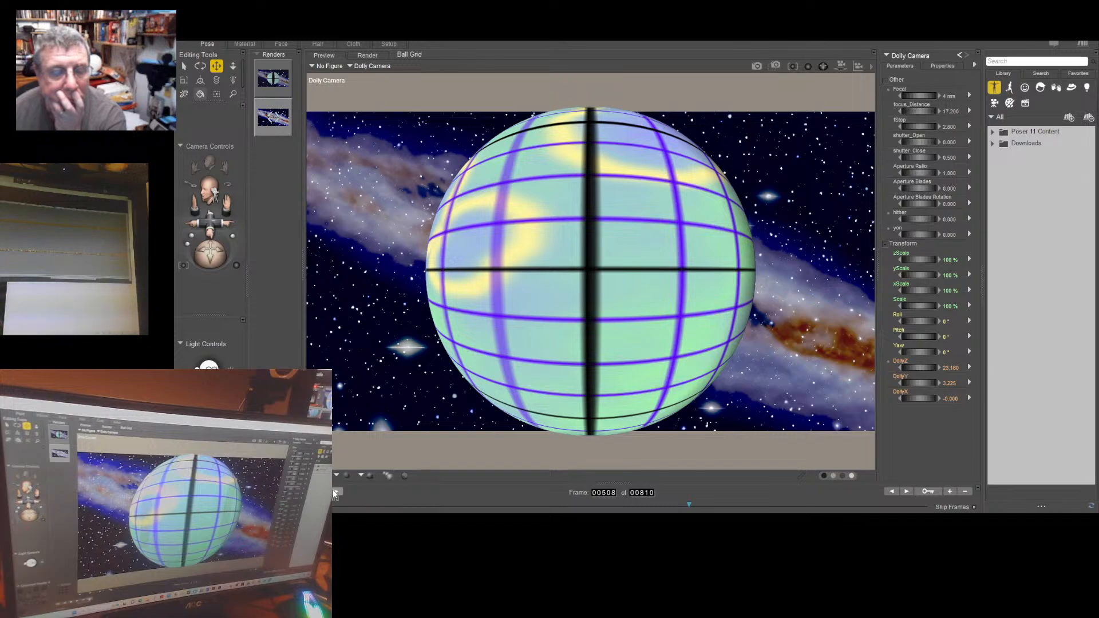
left_click(336, 492)
left_click(336, 492)
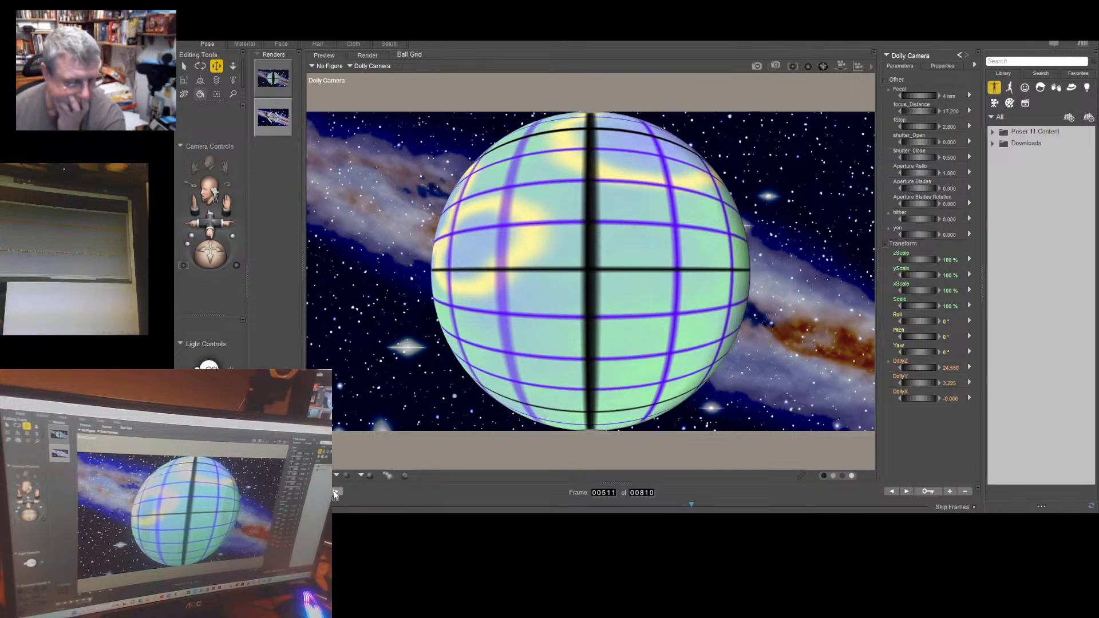
left_click(335, 492)
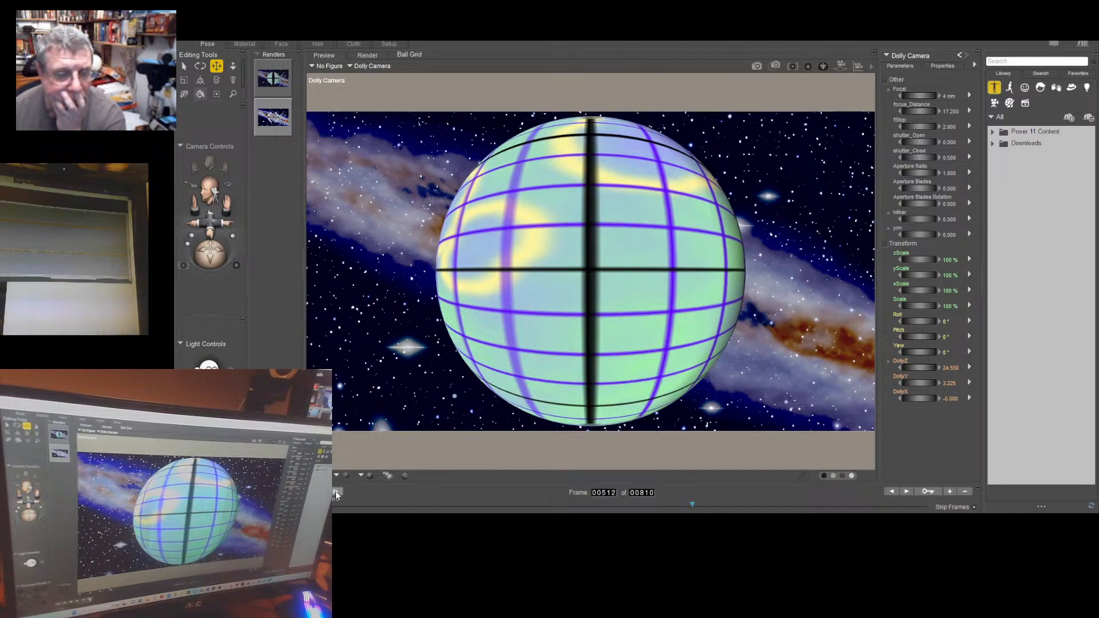
left_click(335, 492)
left_click(335, 492)
left_click(336, 492)
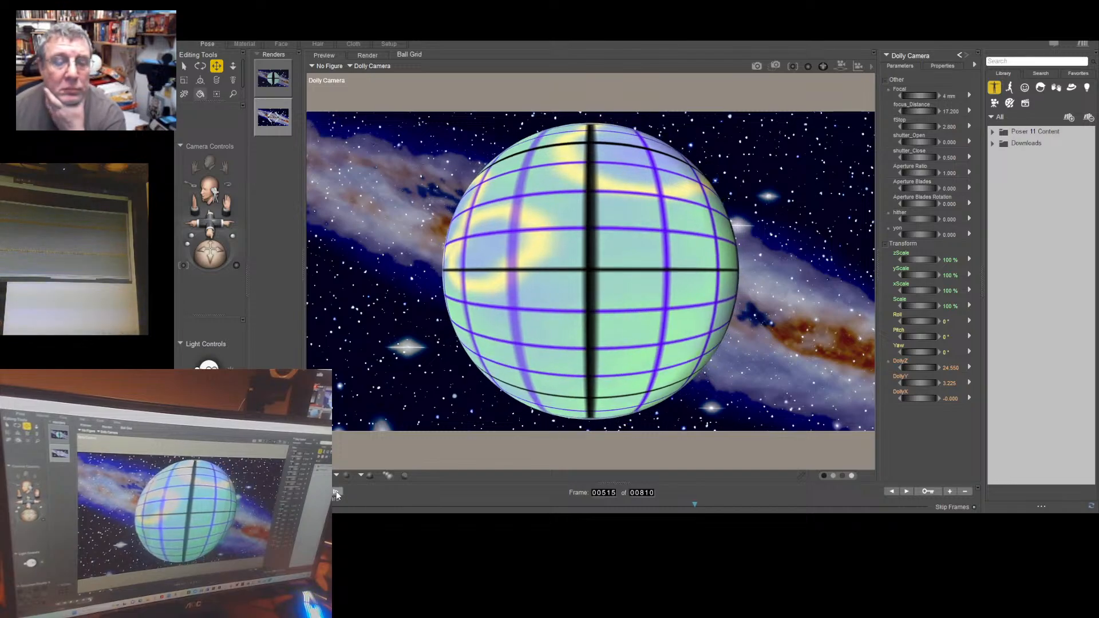
left_click(336, 491)
left_click(335, 491)
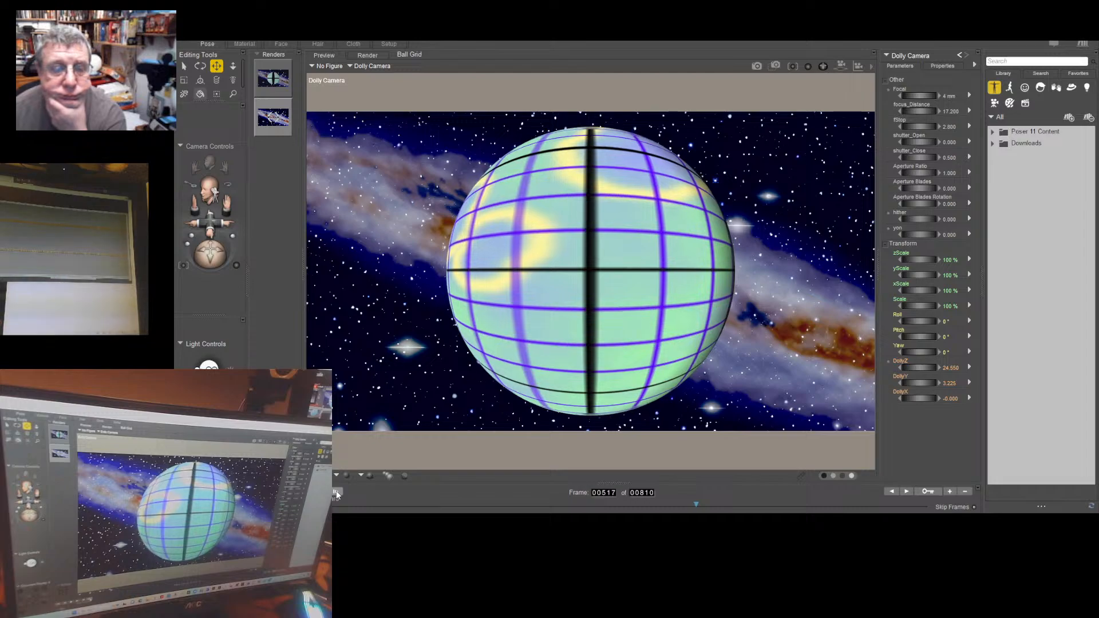
left_click(336, 491)
left_click(335, 491)
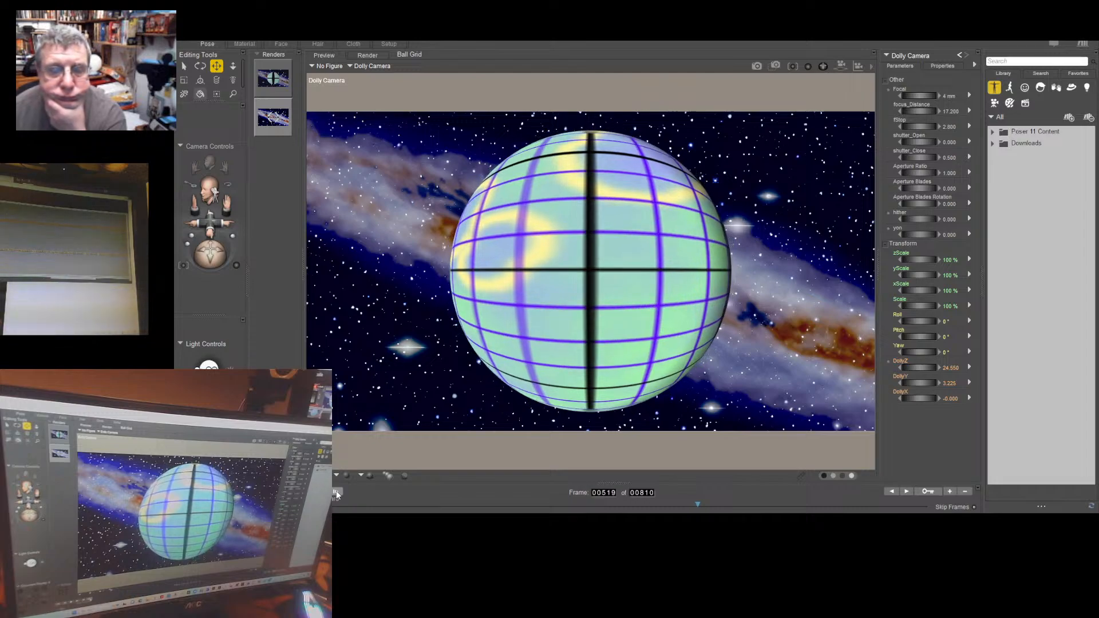
left_click(335, 491)
left_click(335, 491)
left_click(335, 491)
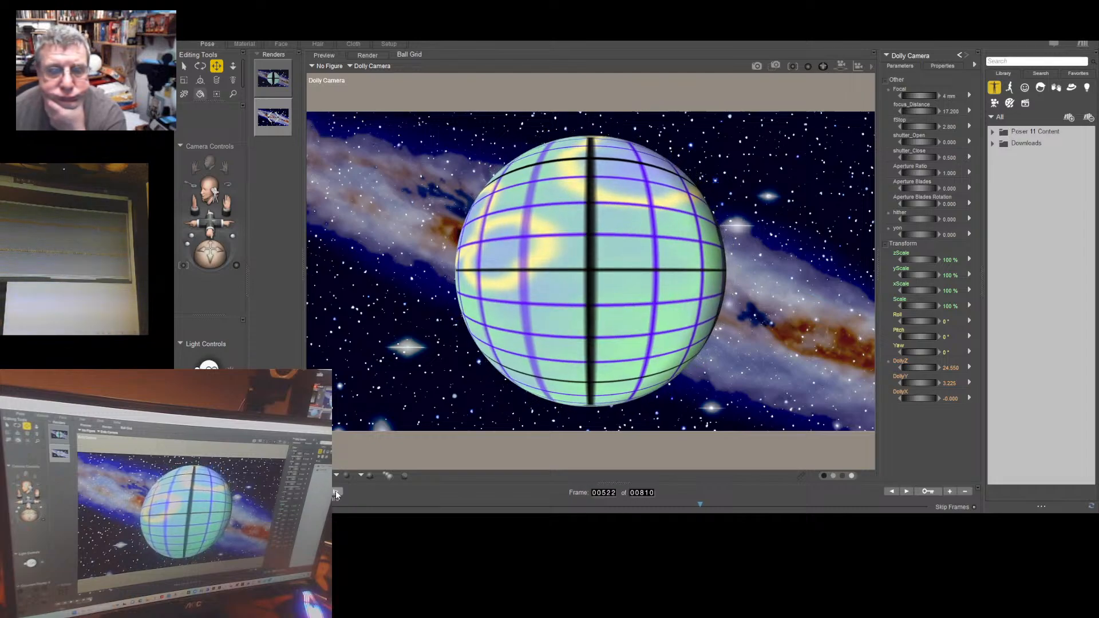
left_click(336, 491)
left_click(335, 491)
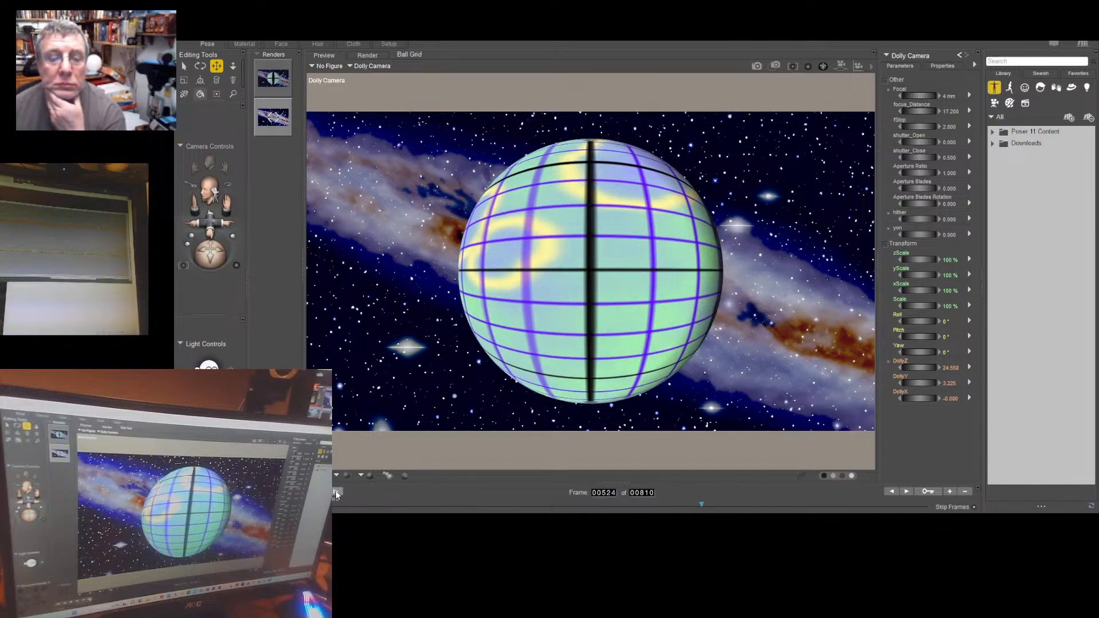
left_click(335, 491)
left_click(335, 491)
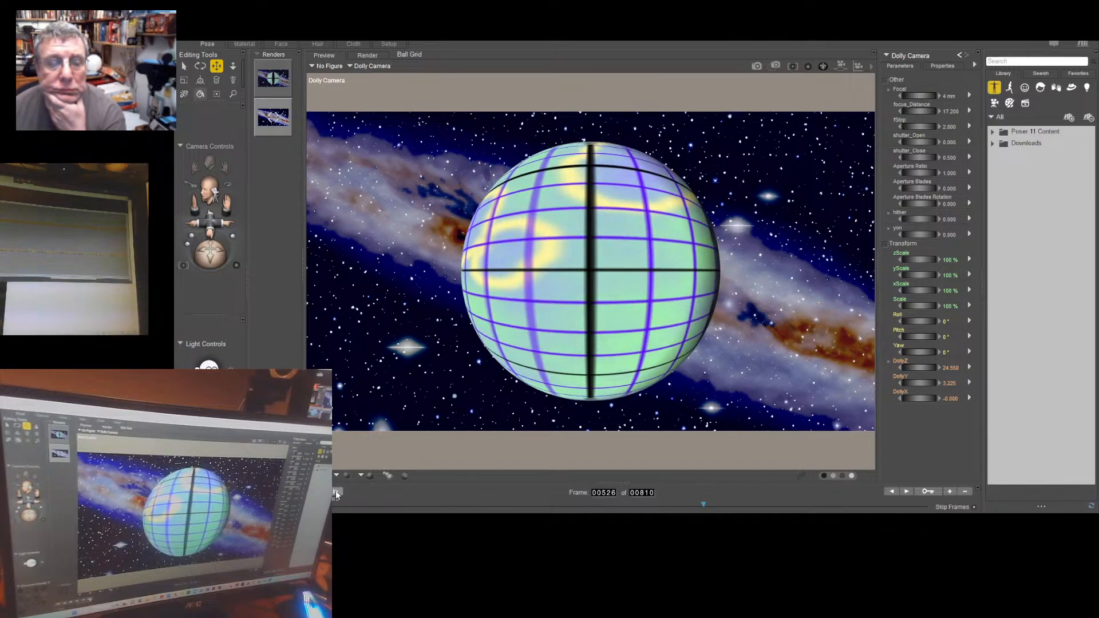
left_click(336, 491)
left_click(335, 491)
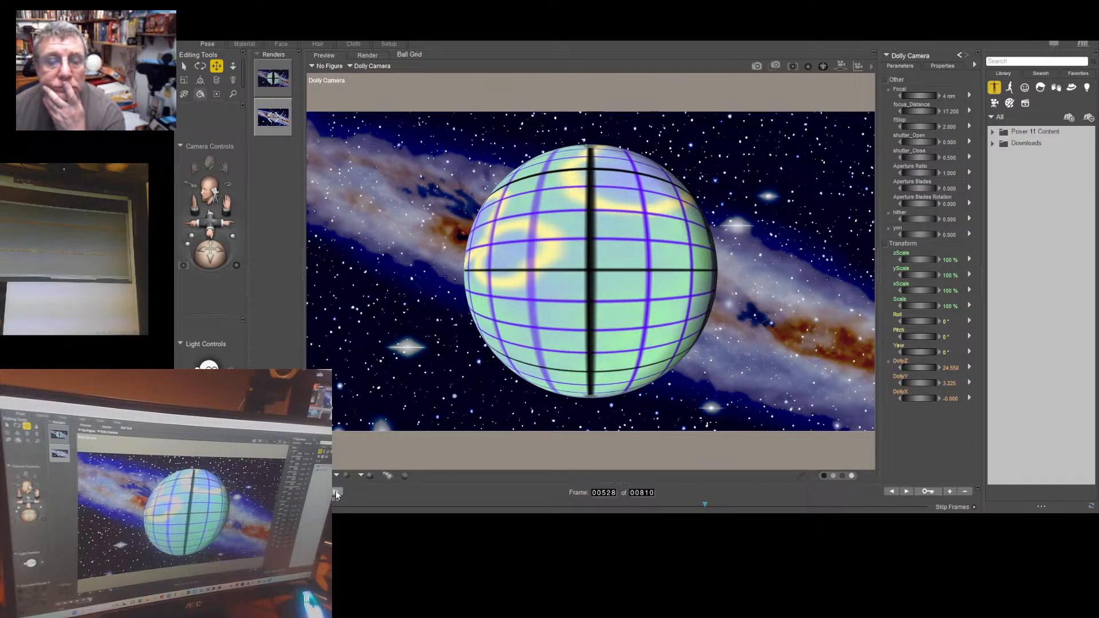
left_click(336, 491)
left_click(336, 491)
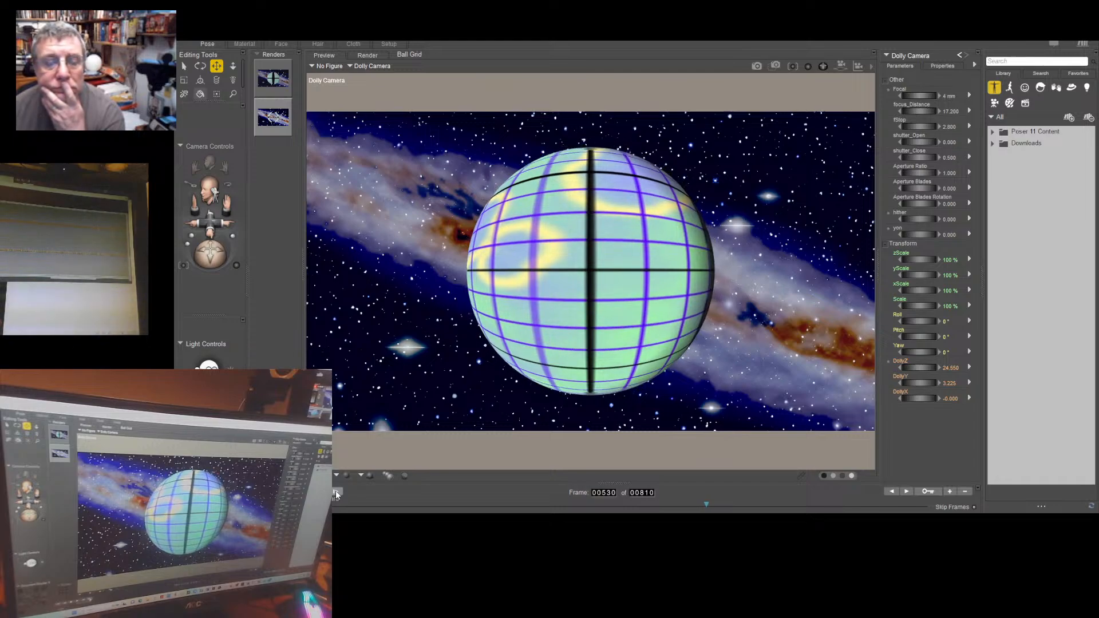
left_click(335, 491)
left_click(336, 491)
left_click(335, 492)
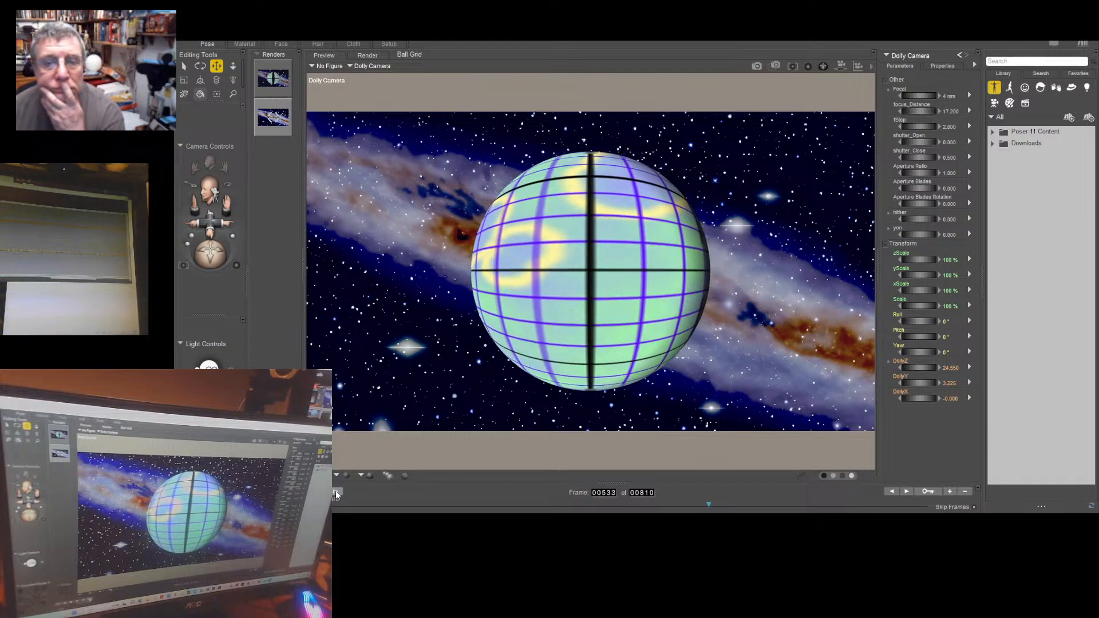
left_click(335, 491)
left_click(336, 491)
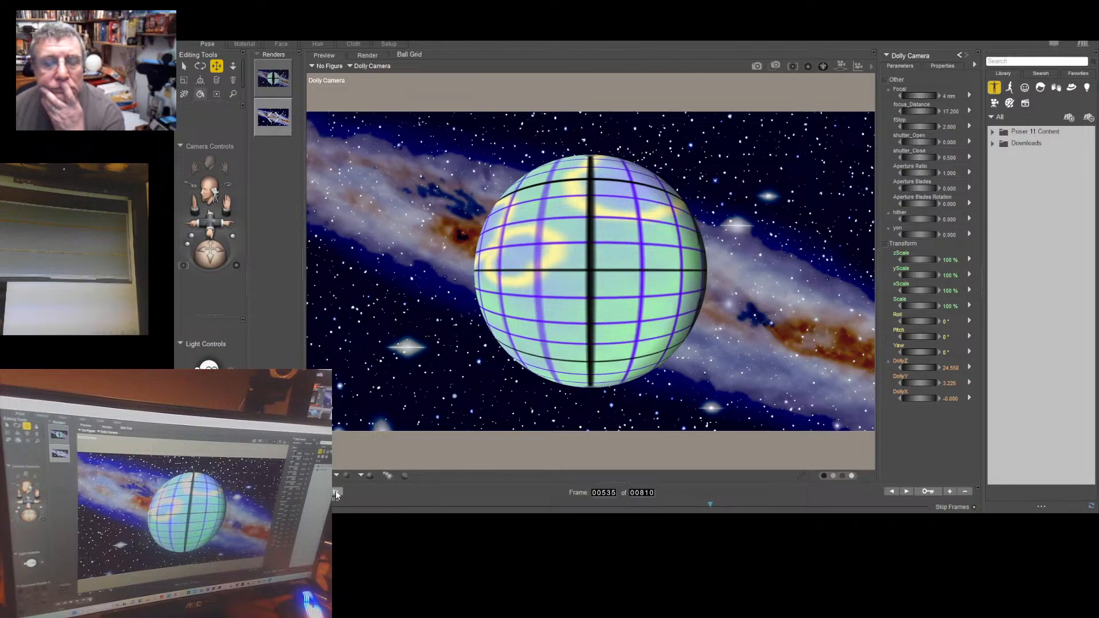
left_click(335, 491)
left_click(335, 491)
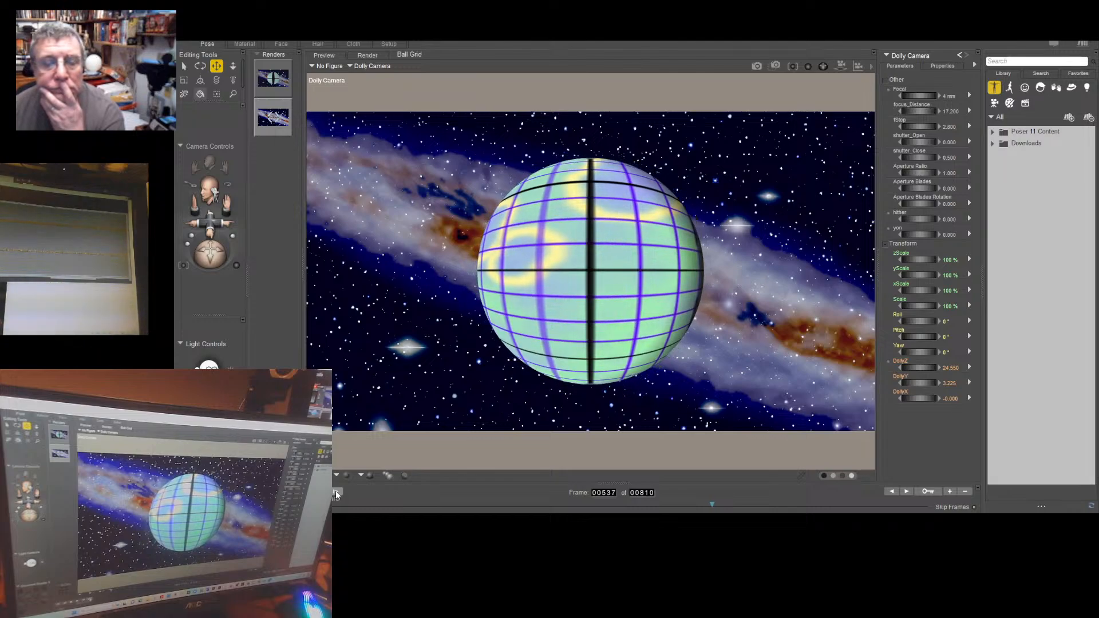
left_click(336, 491)
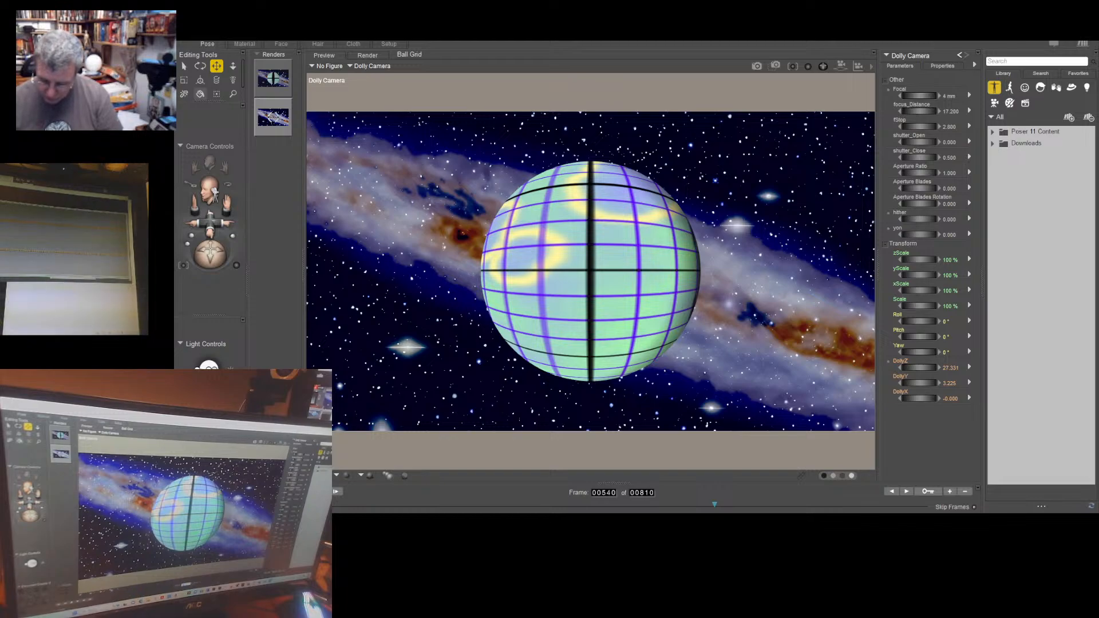
Compare the planet and the Dolly Camera's Focal and DollyZ values at frames 495 and 540, and at frames 645 and 660
key("Return")
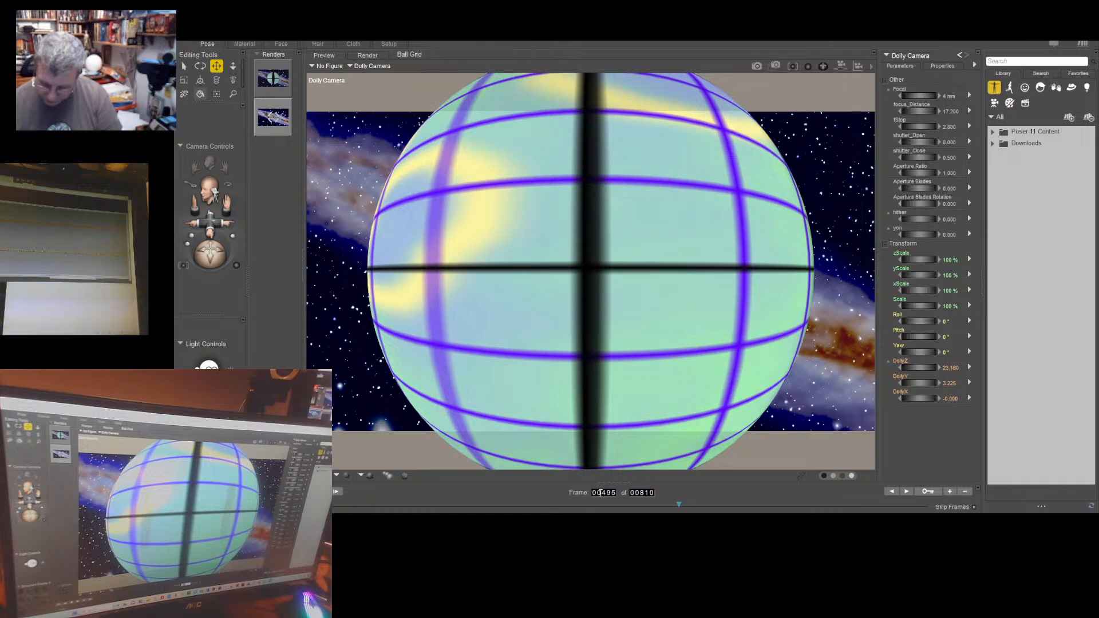
type("540")
key("Return")
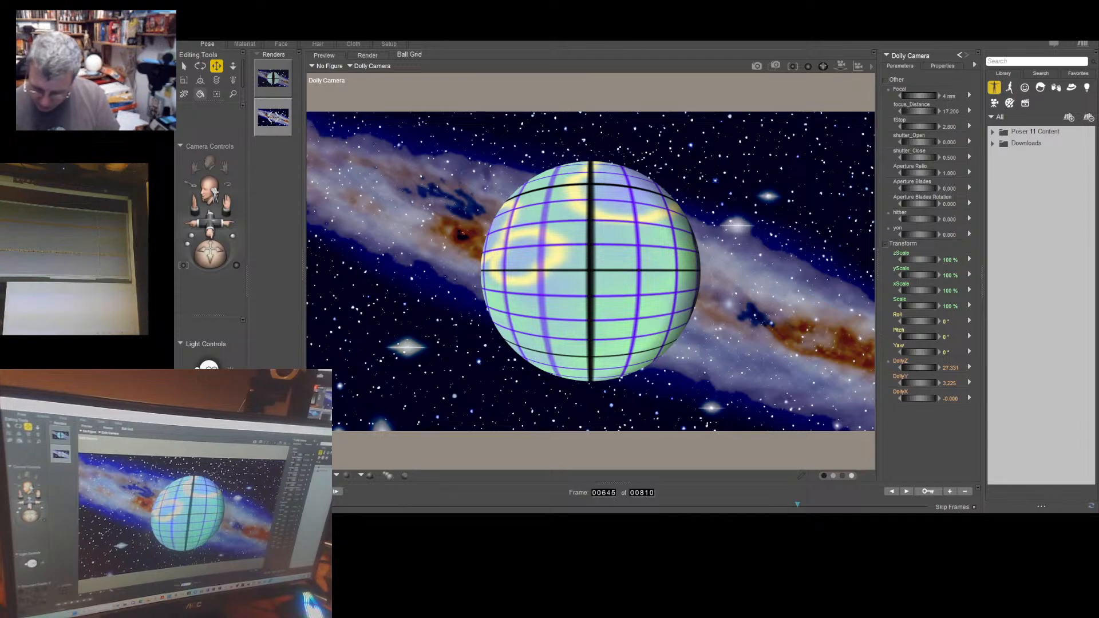
type("660")
key("Return")
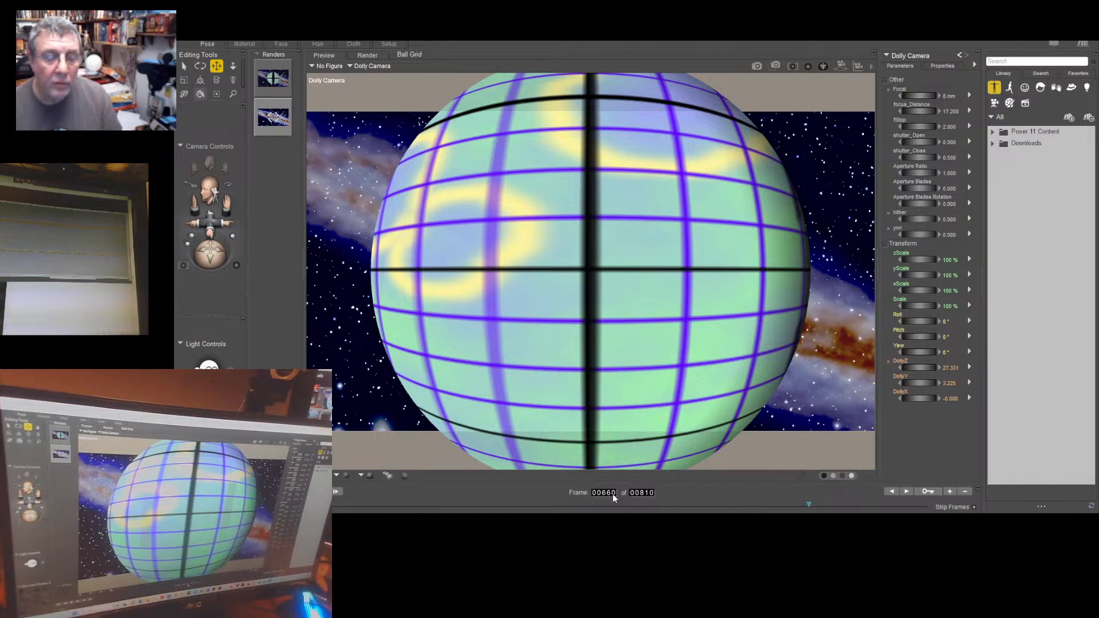
Step backward frame by frame from frame 705 toward 660, examining how the planet's size changes against the space background
left_click(842, 499)
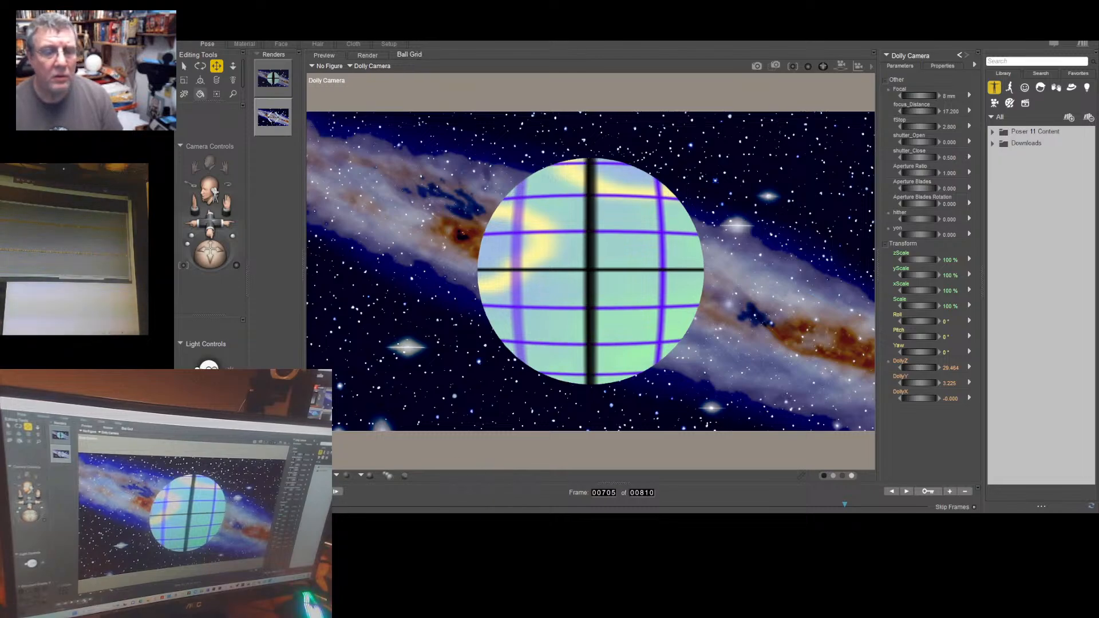
key("Left")
key("Left")
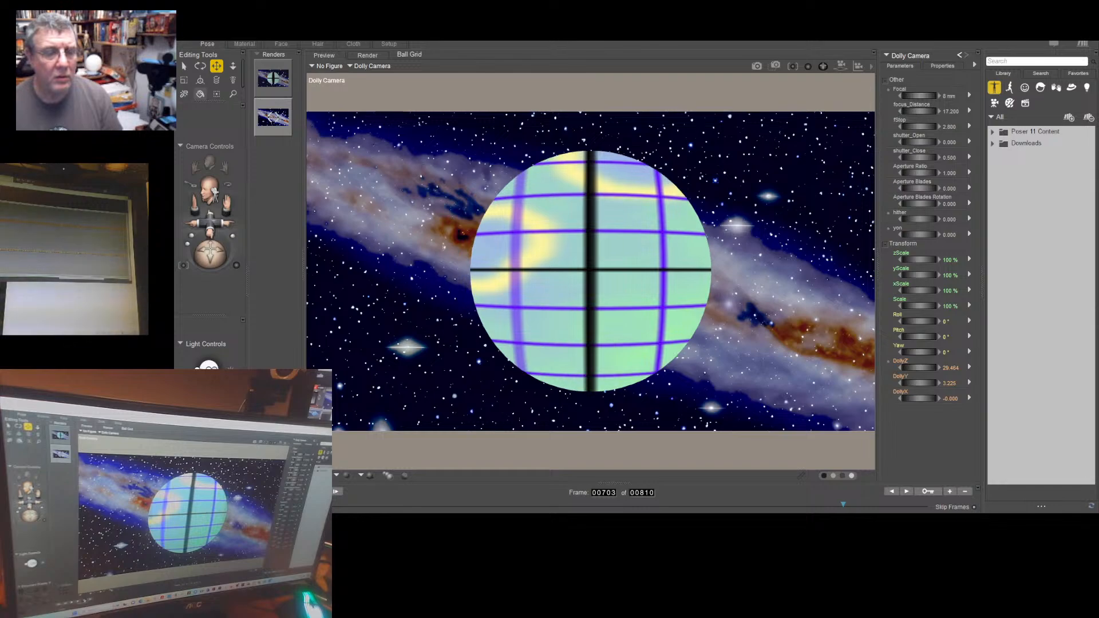
key("Left")
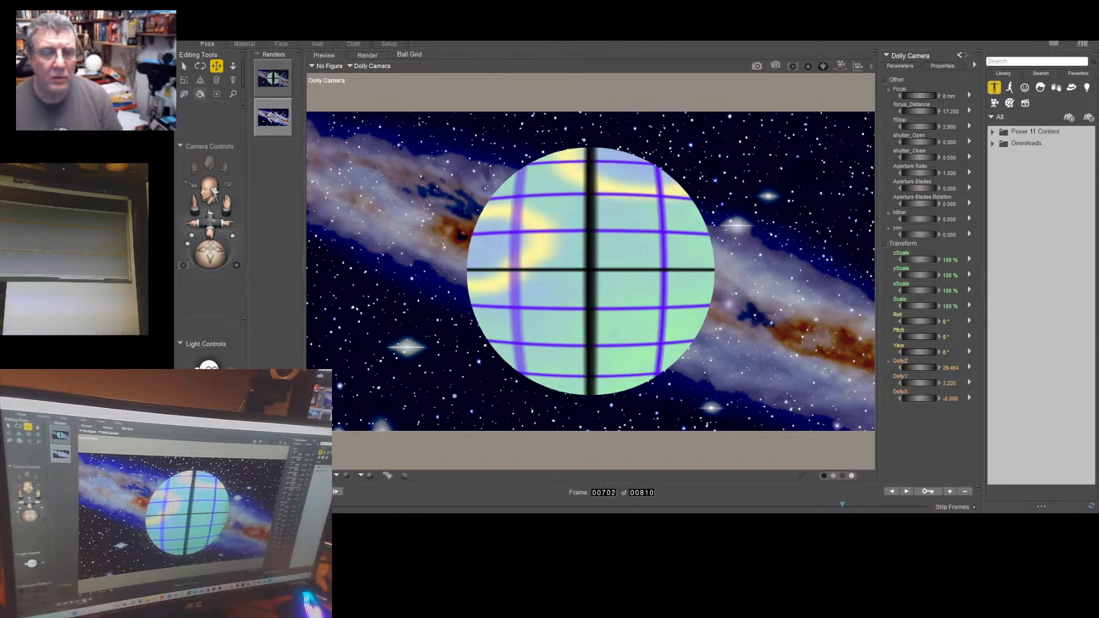
key("Left")
key("Left")
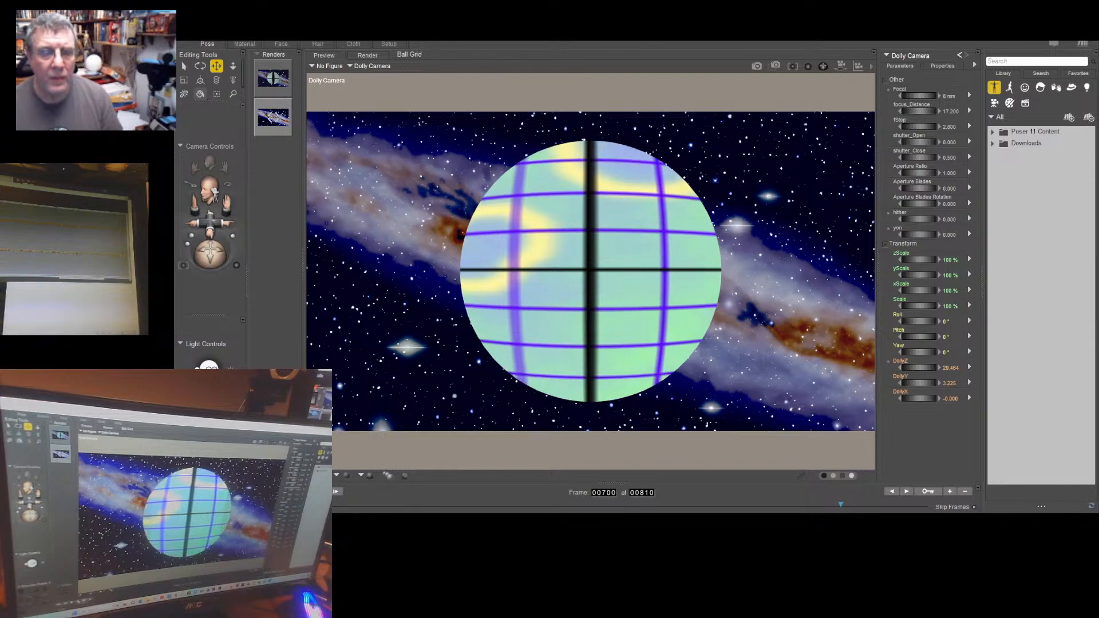
key("Left")
key("Left")
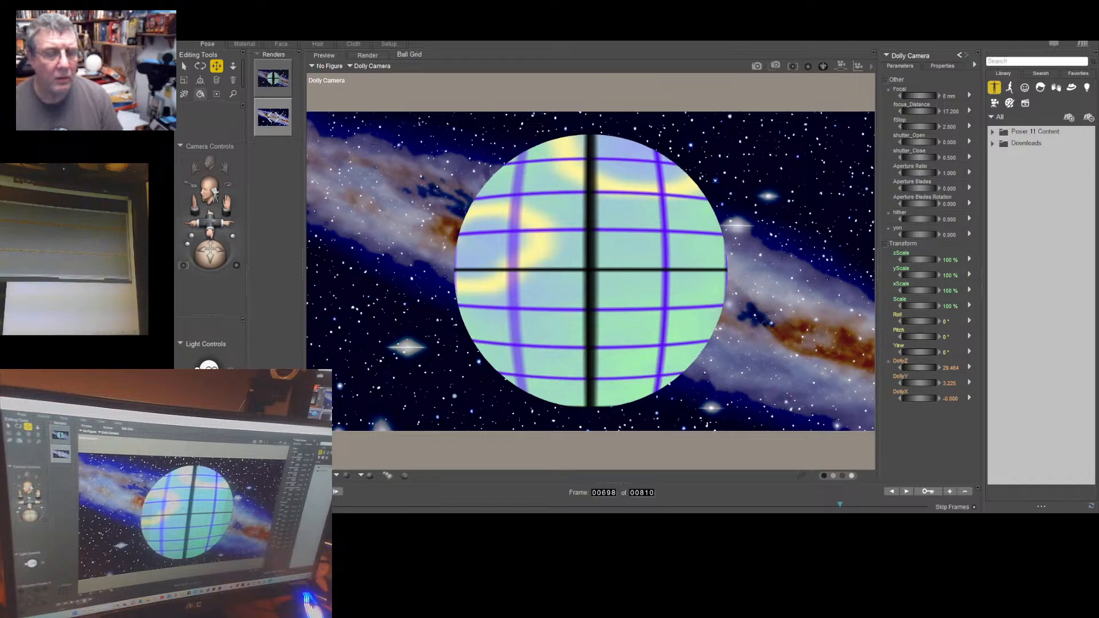
key("Left")
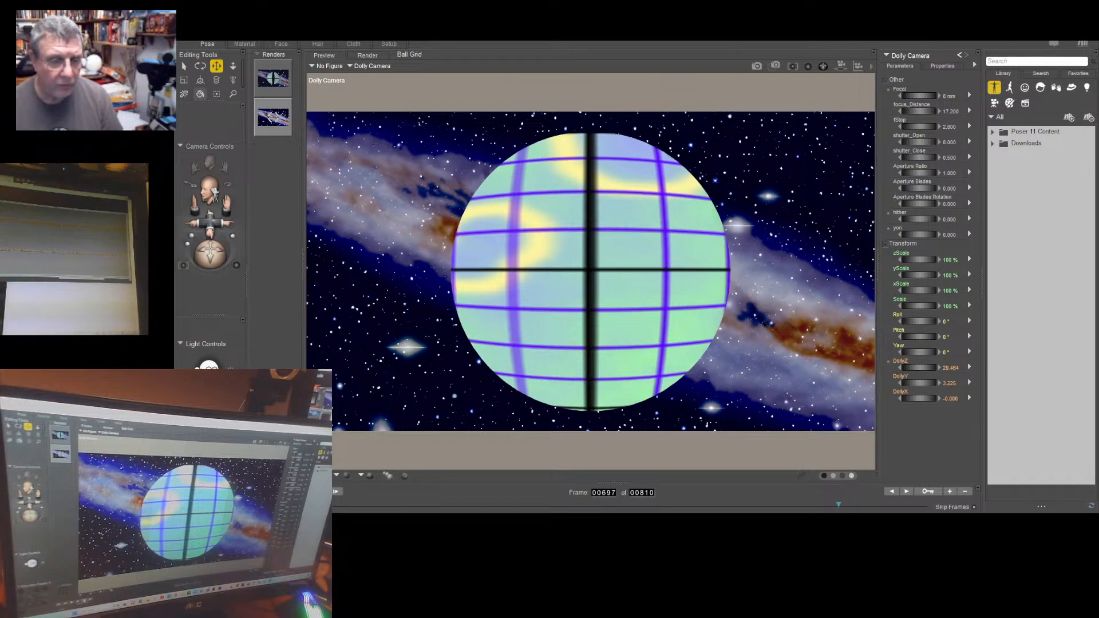
key("Left")
key("Left")
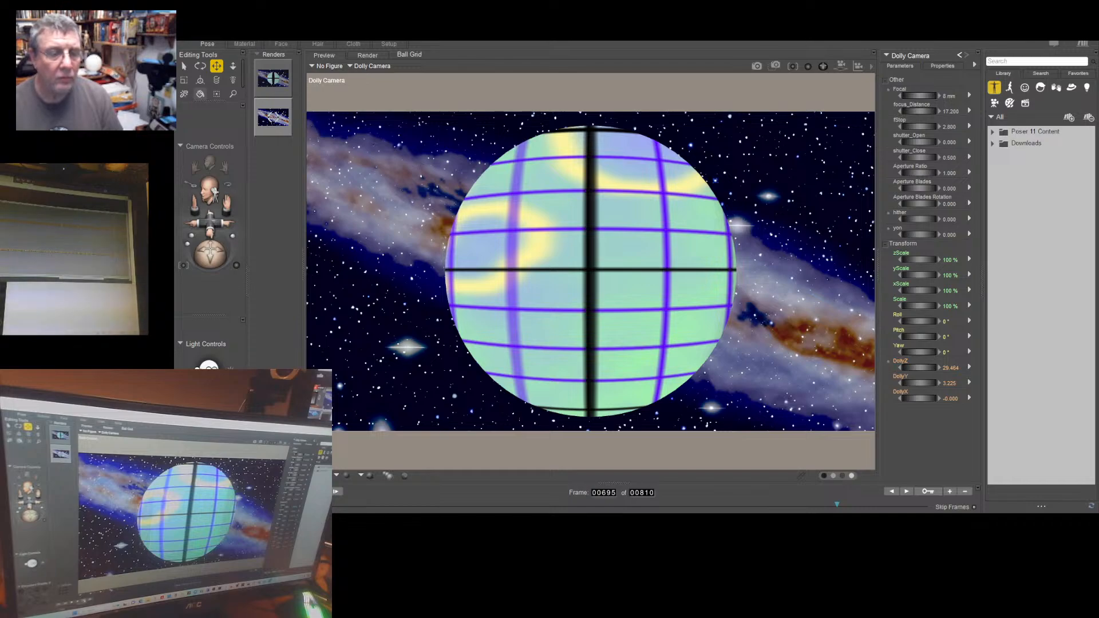
key("Left")
key("Left")
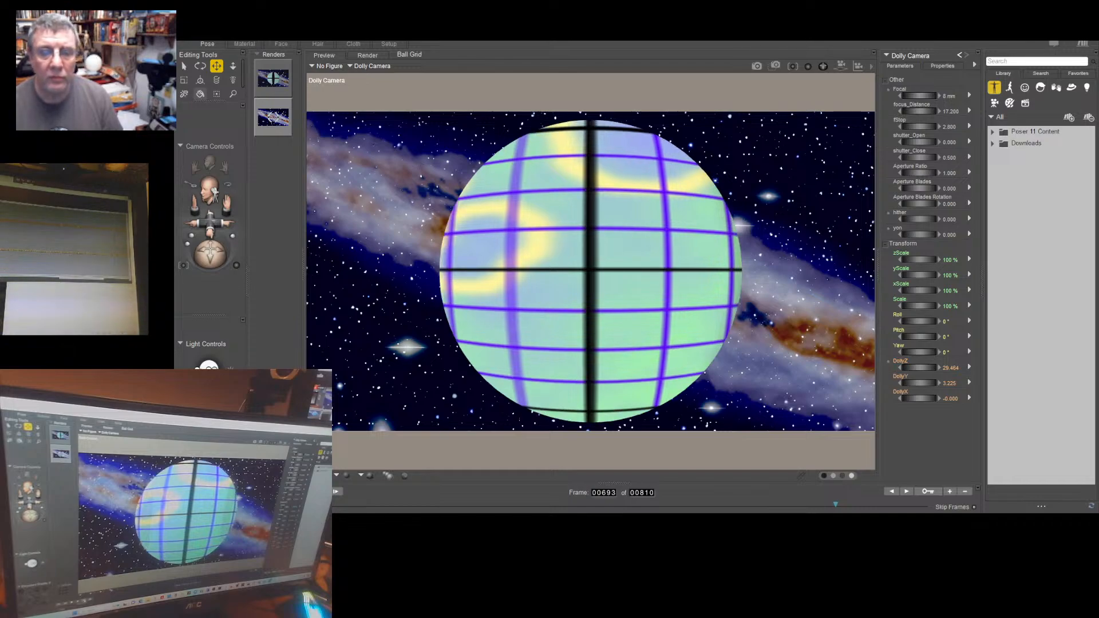
key("Left")
key("Left")
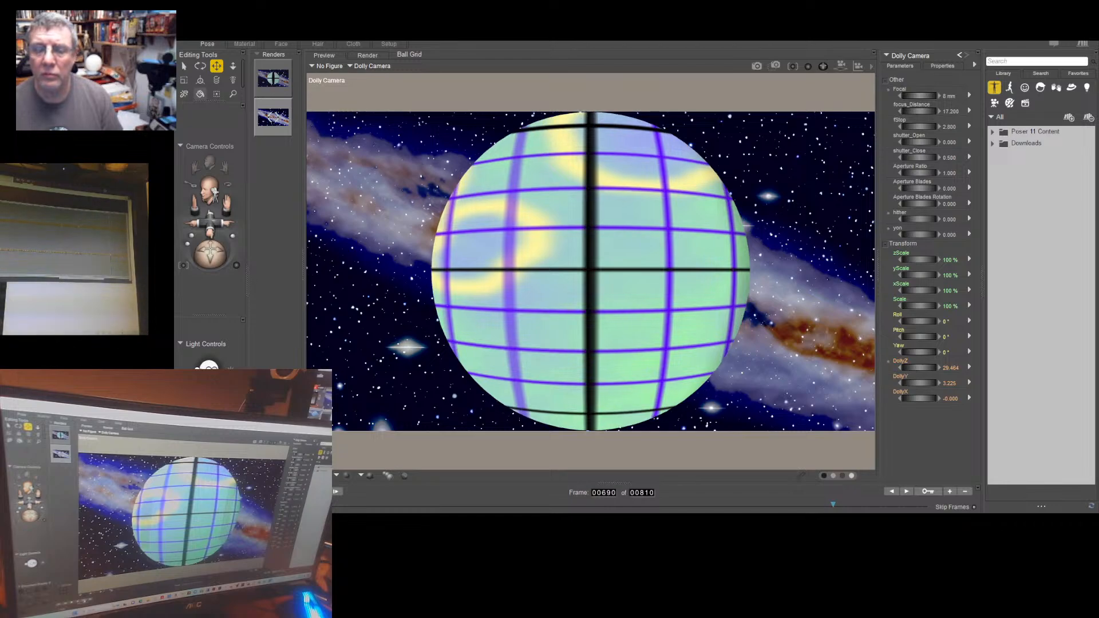
key("Left")
key("Left")
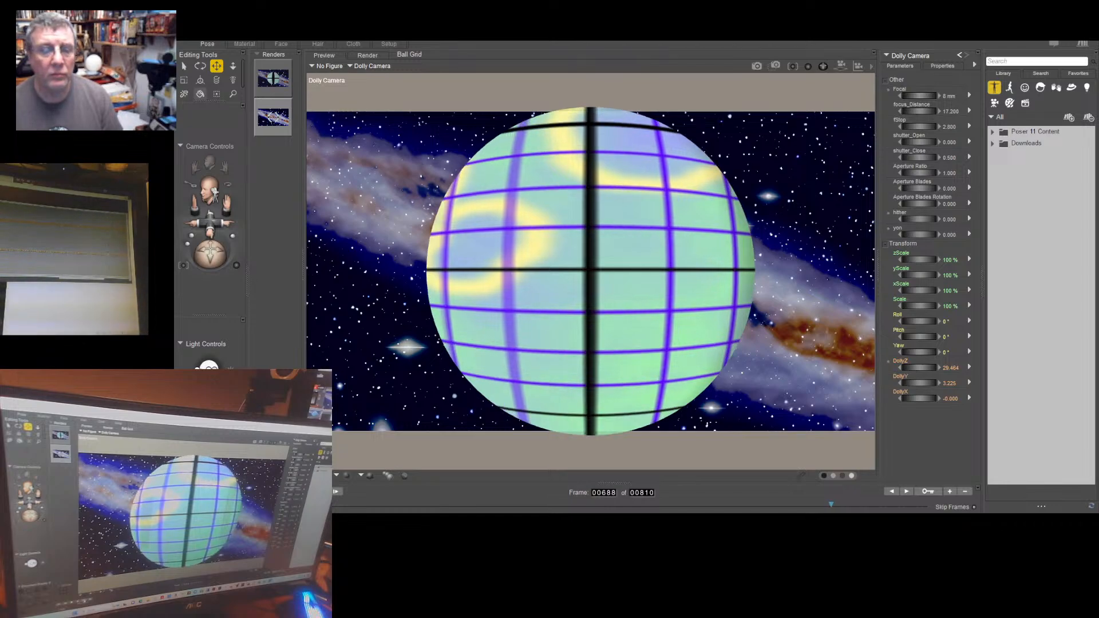
key("Left")
key("Left")
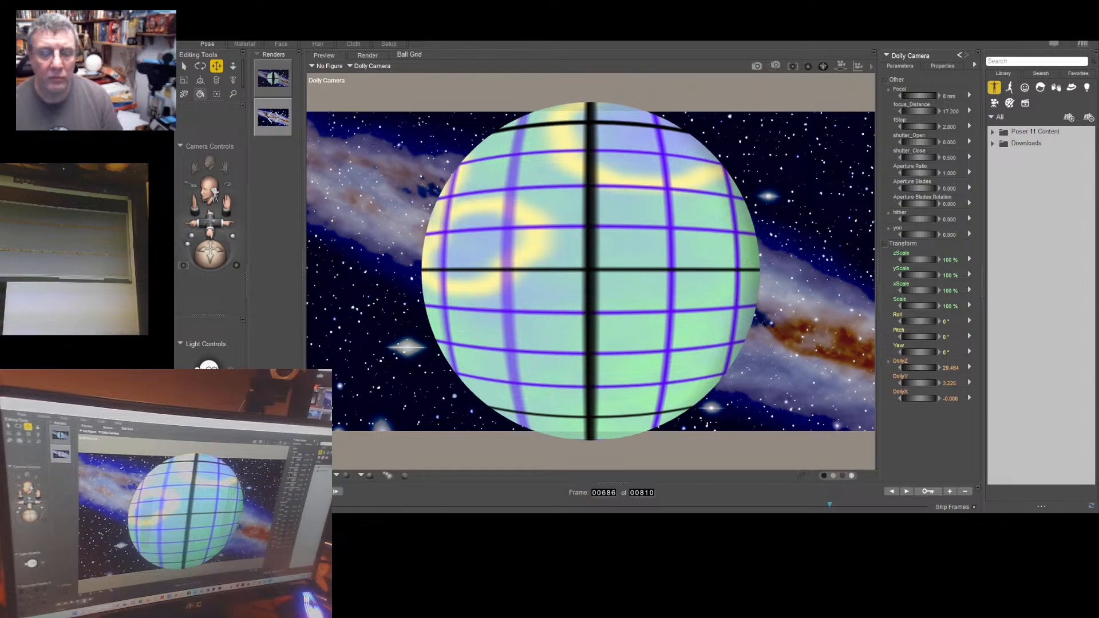
key("Left")
key("Left")
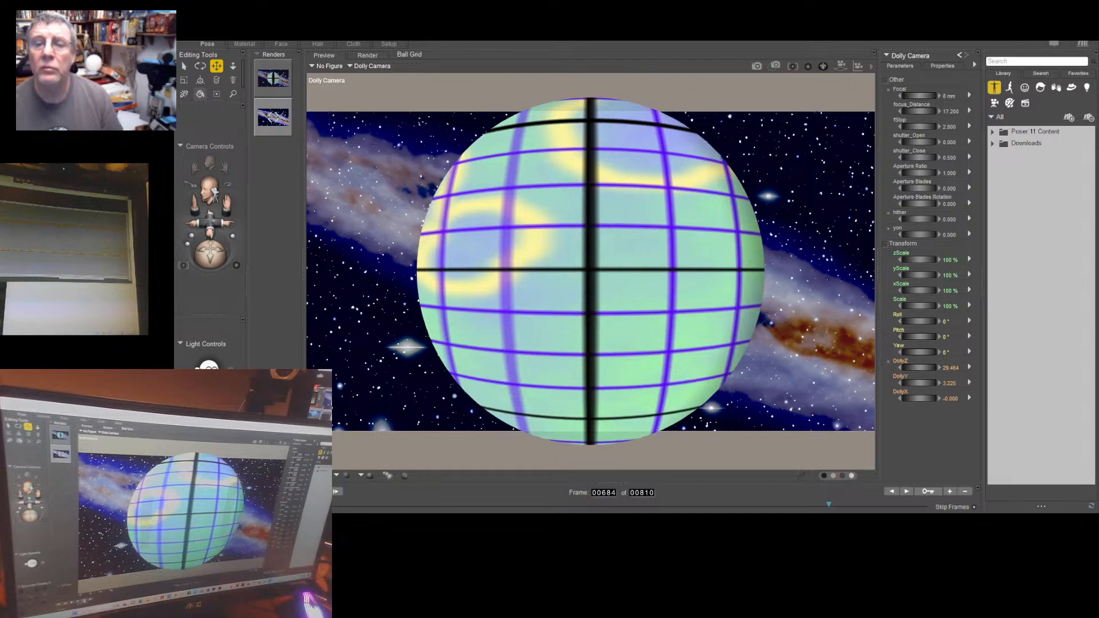
key("Left")
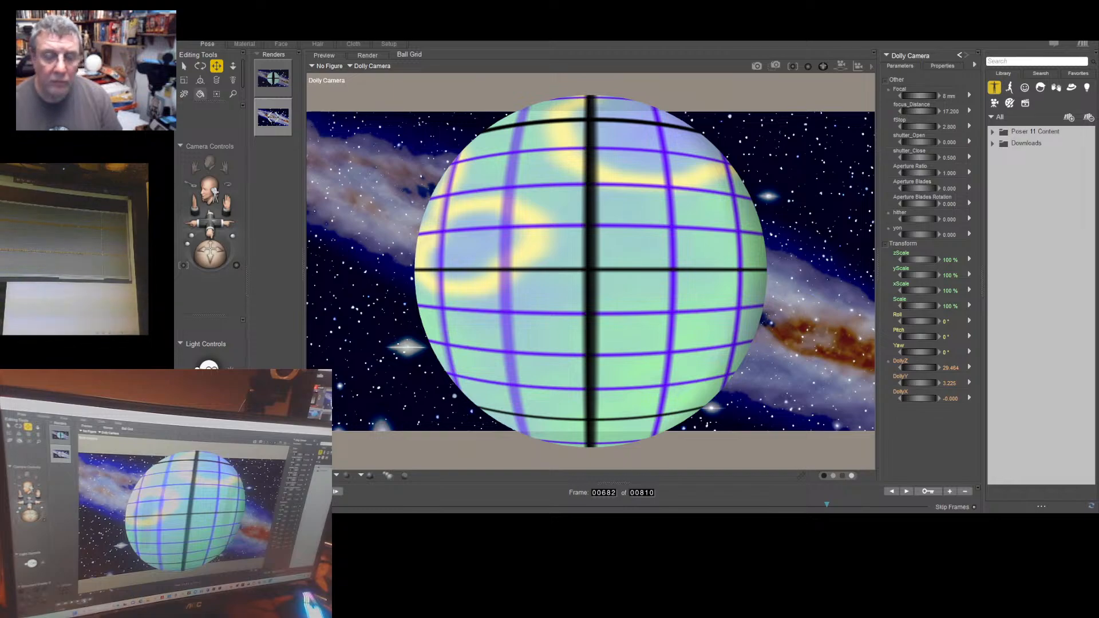
key("Left")
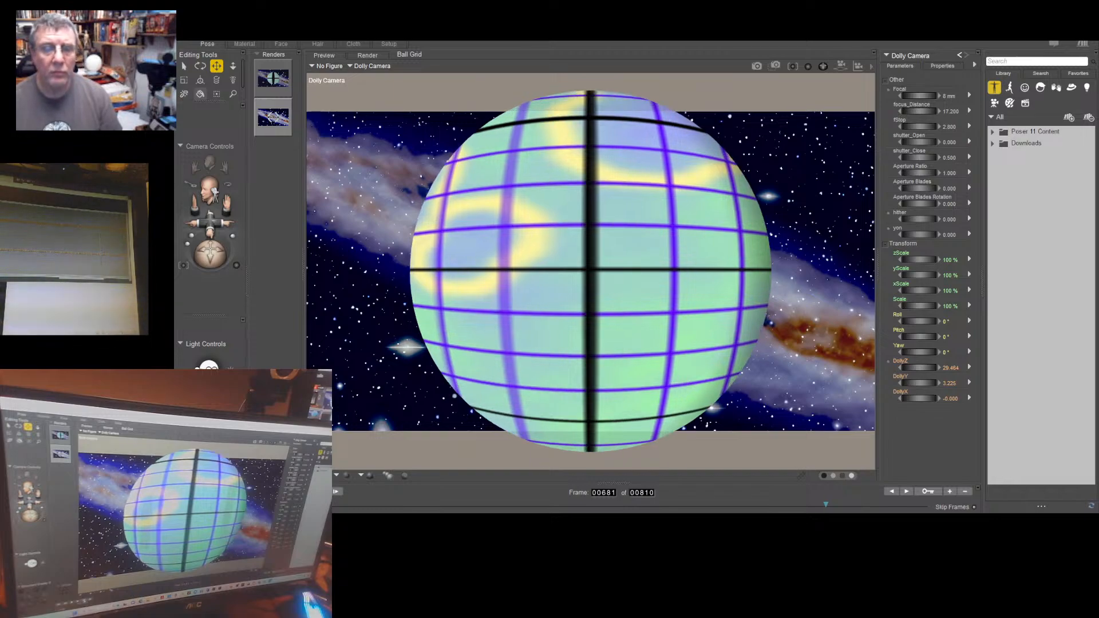
key("Left")
key("Left")
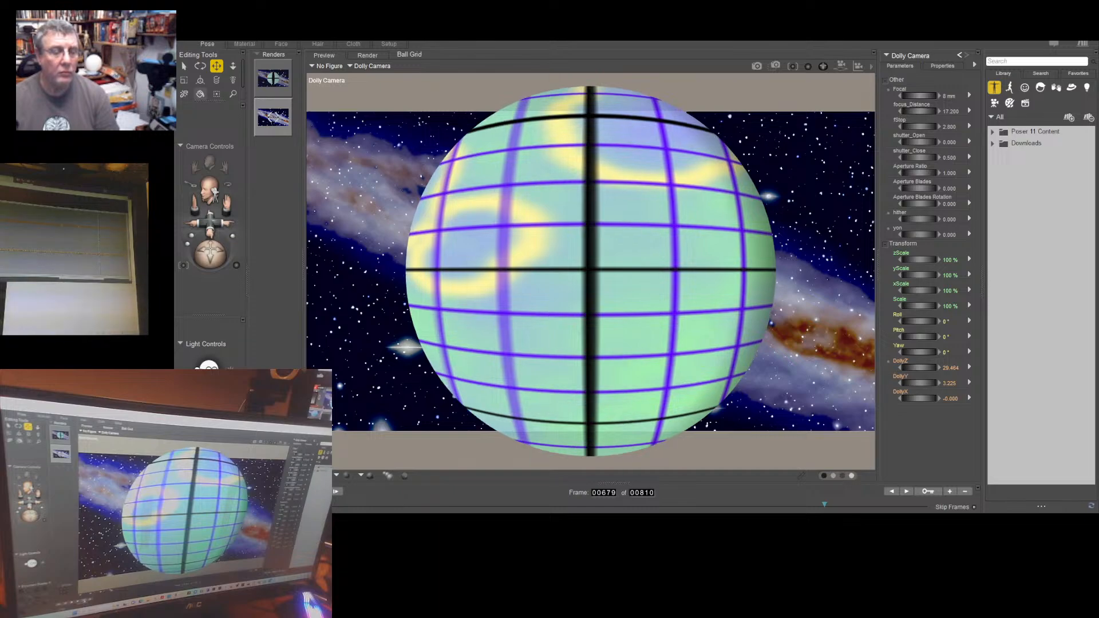
key("Left")
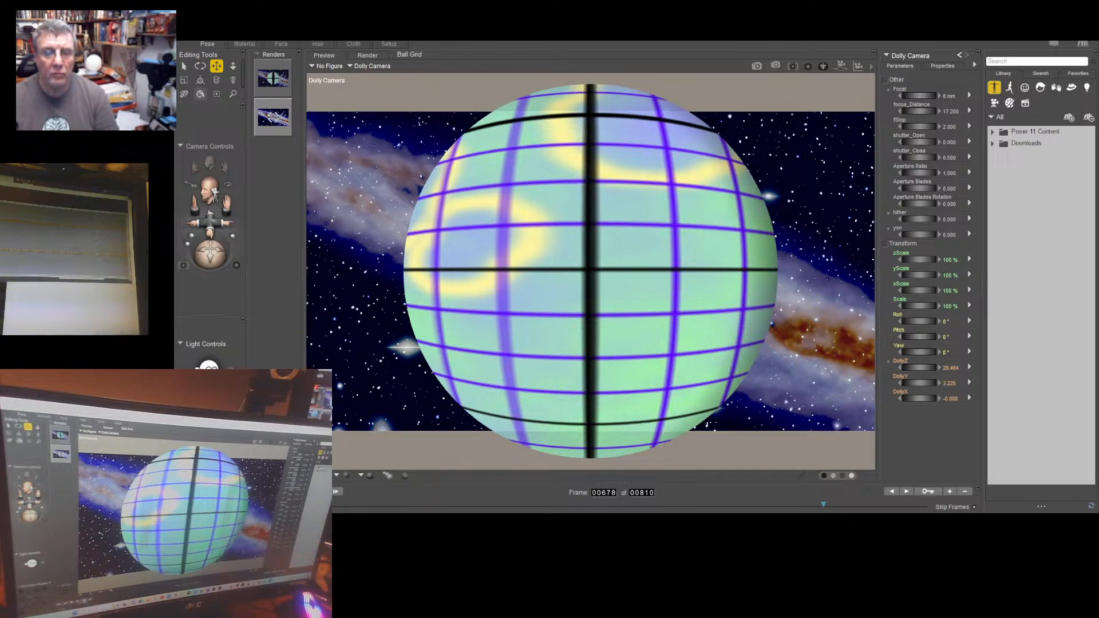
key("Left")
key("Left")
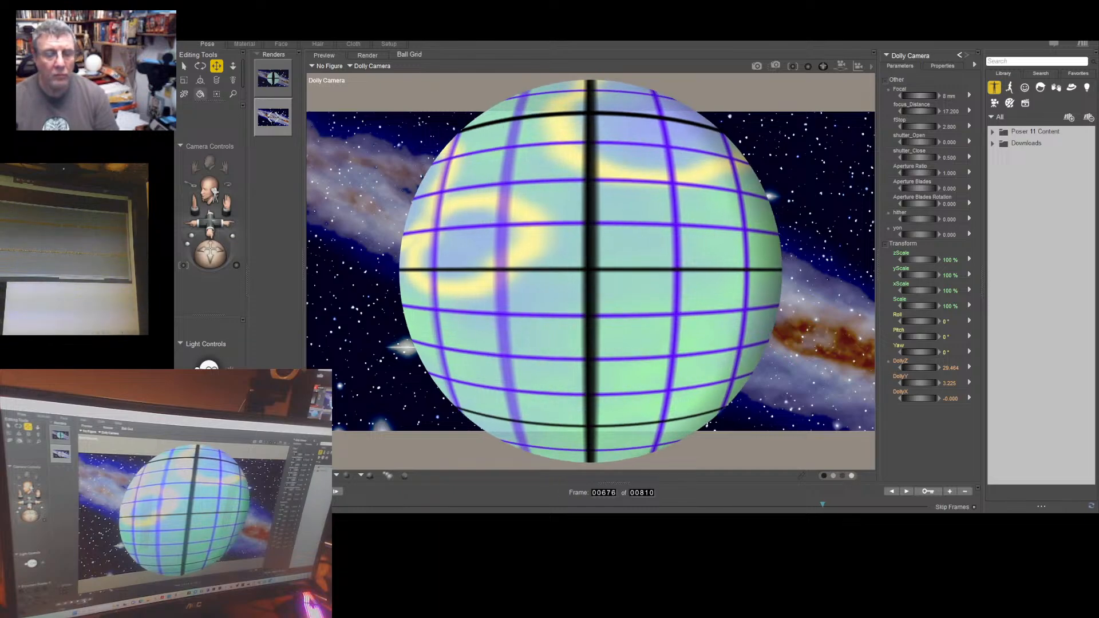
key("Left")
key("Left")
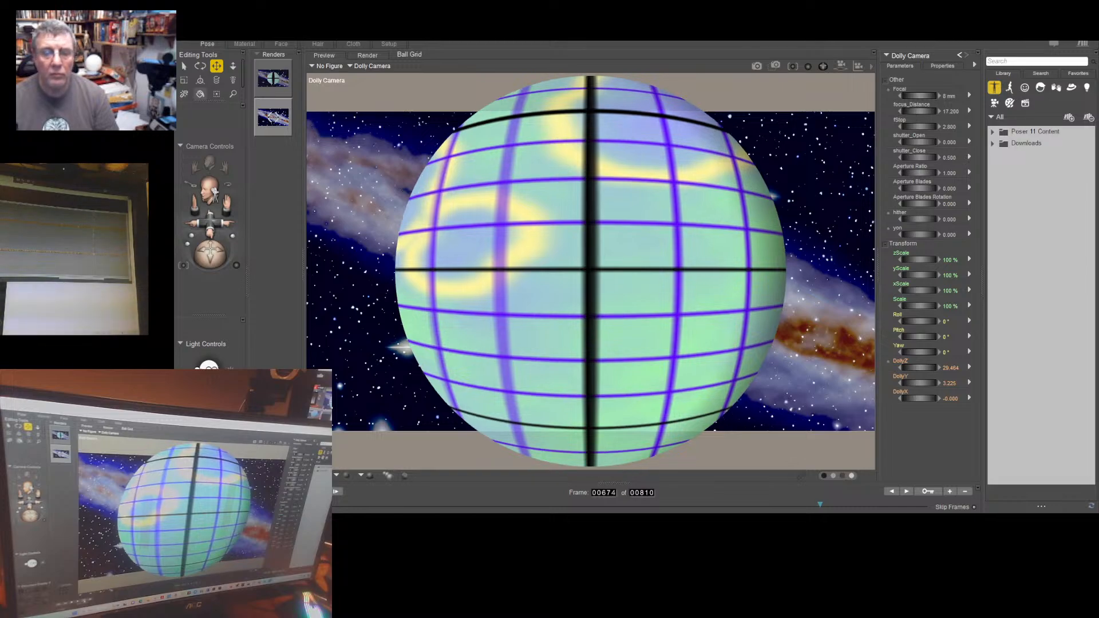
key("Left")
key("Left")
key("Left")
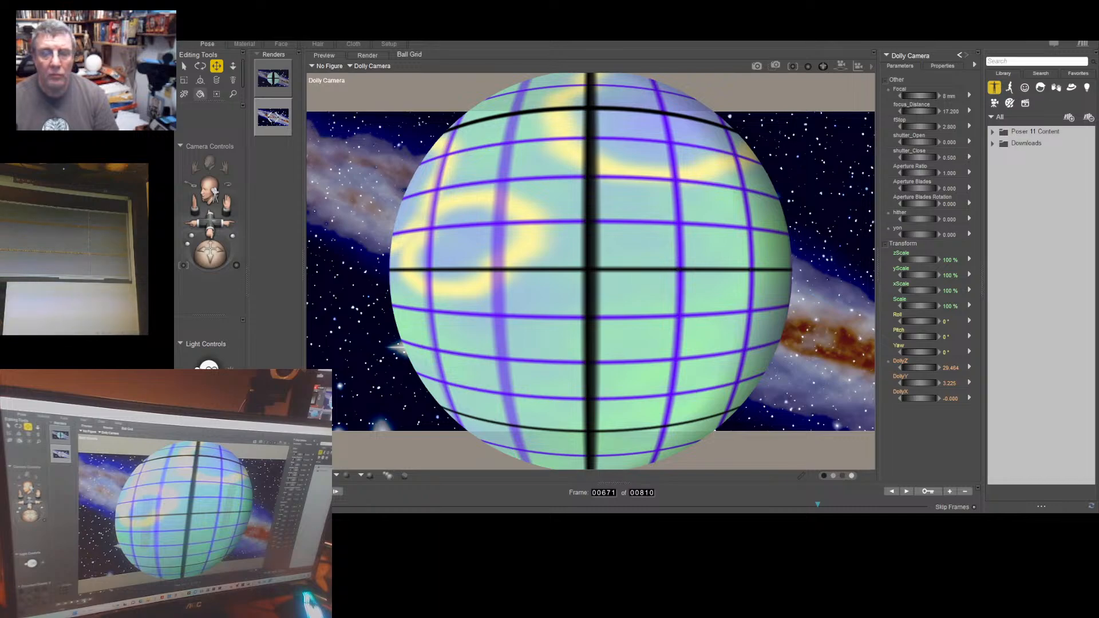
key("Left")
key("Left")
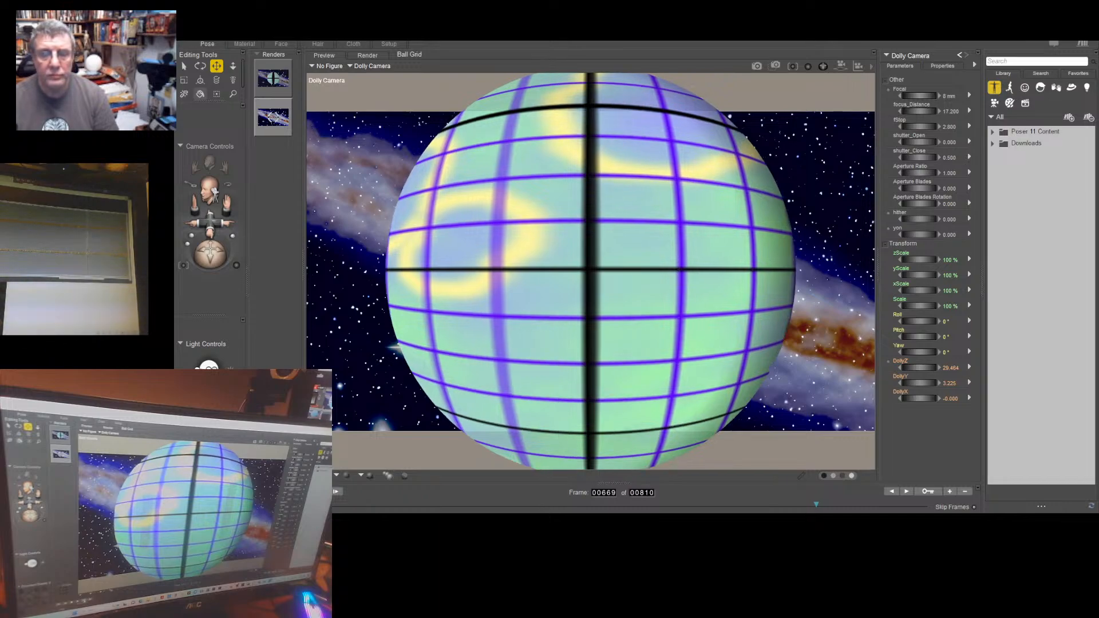
key("Left")
key("Left")
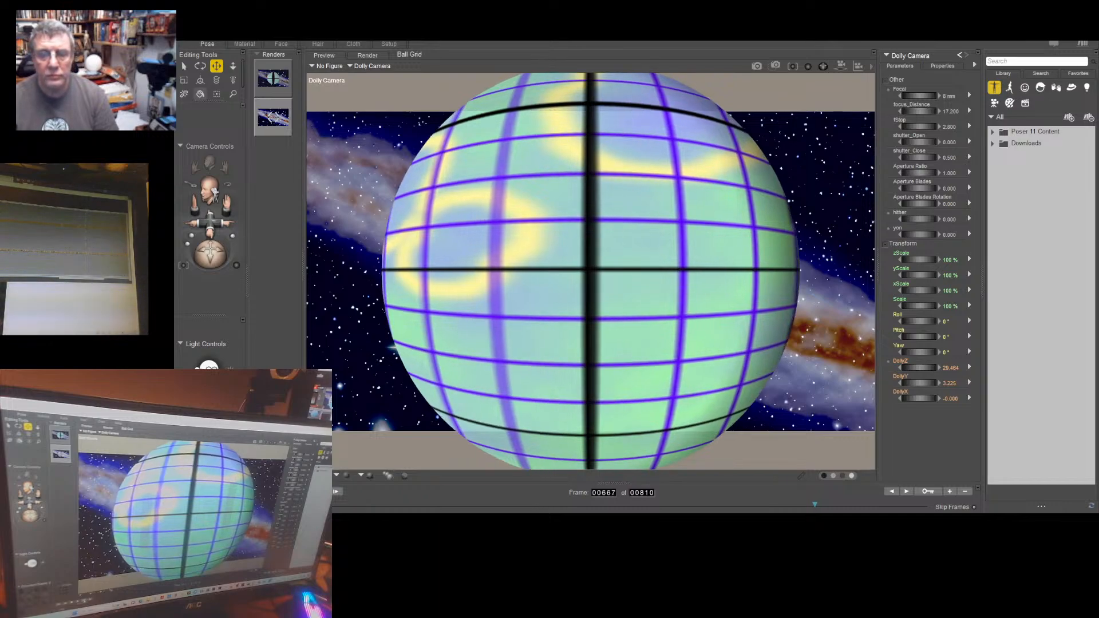
key("Left")
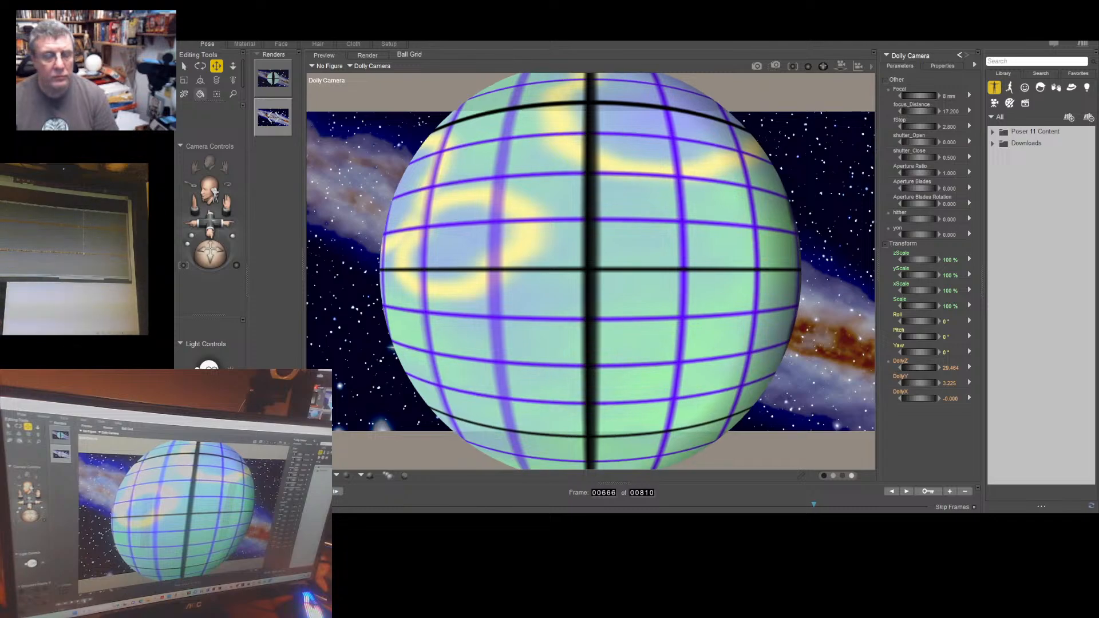
key("Left")
key("Left")
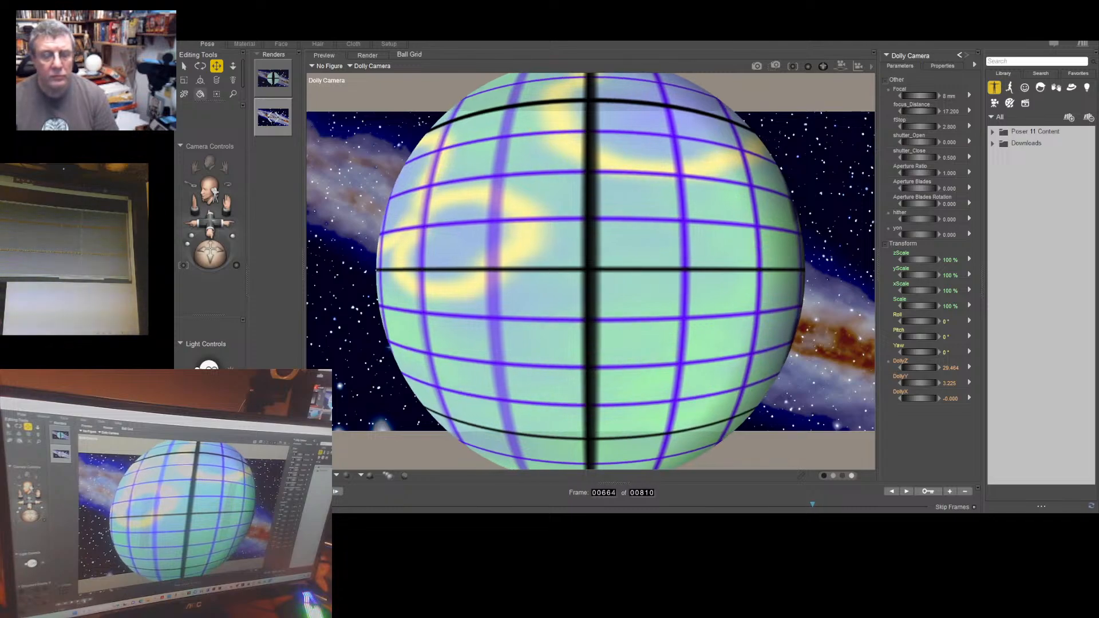
key("Left")
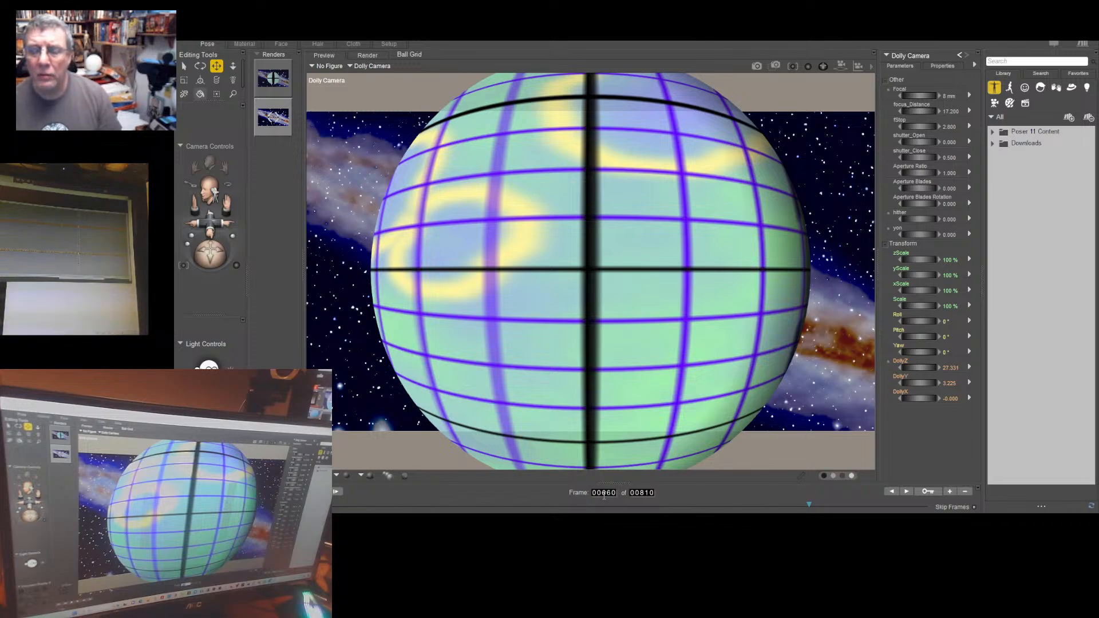
Compare the planet and the Dolly Camera's Focal and DollyZ values at frames 660, 705 and 810
type("705")
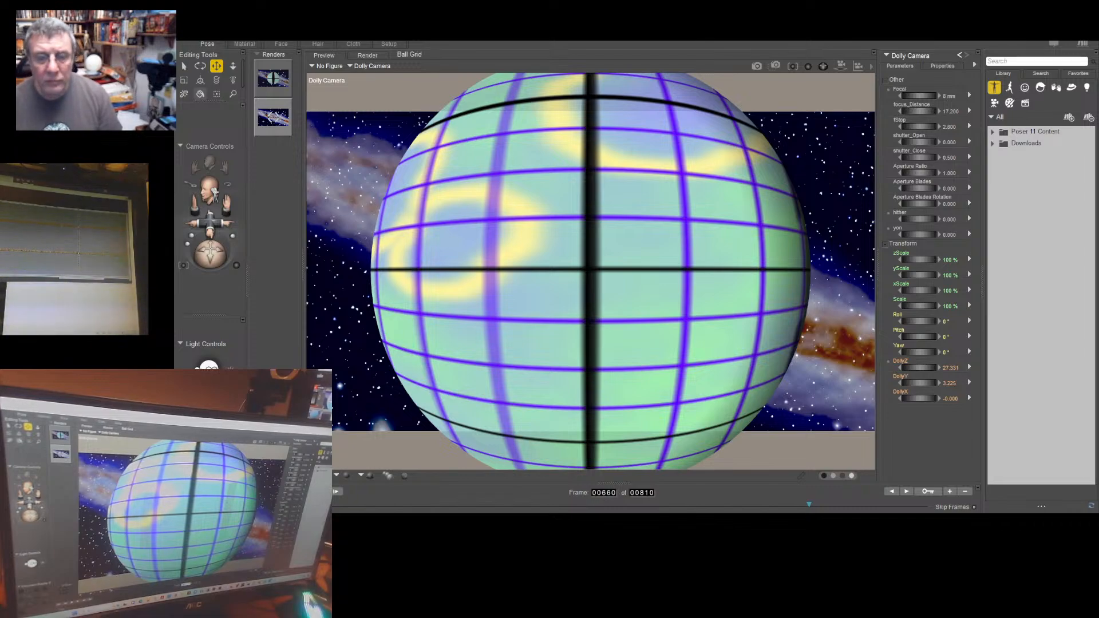
key("Return")
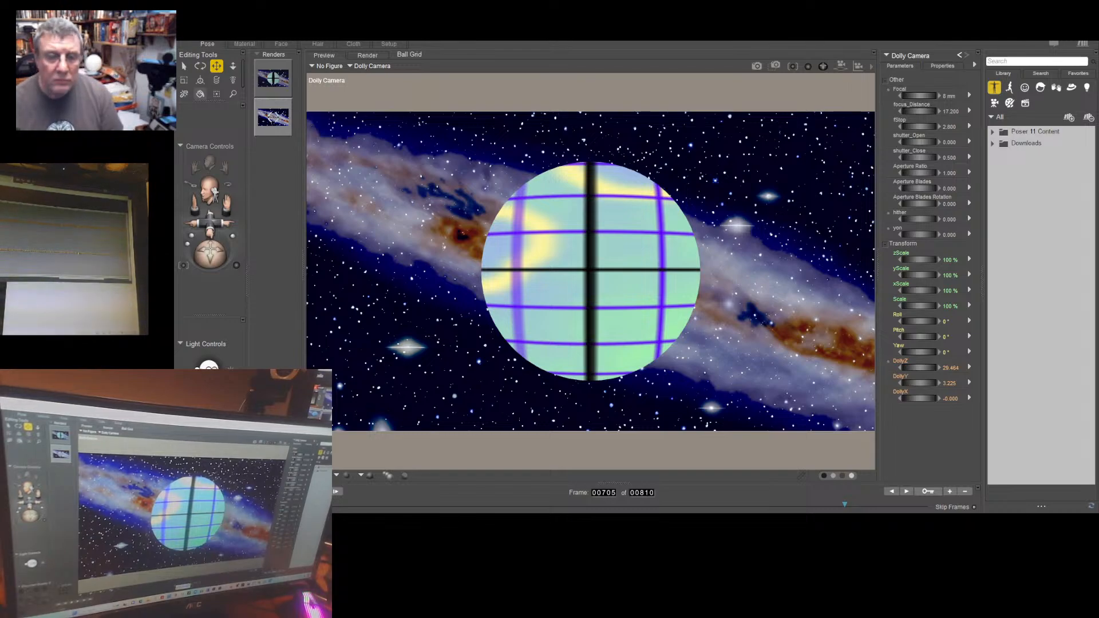
key("Return")
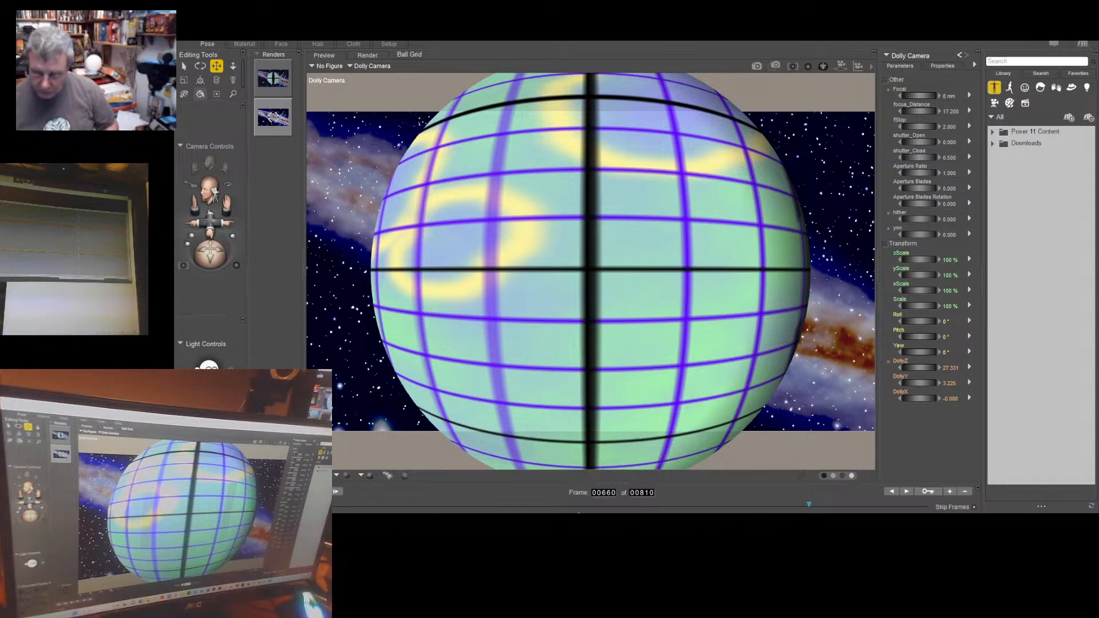
type("810")
key("Return")
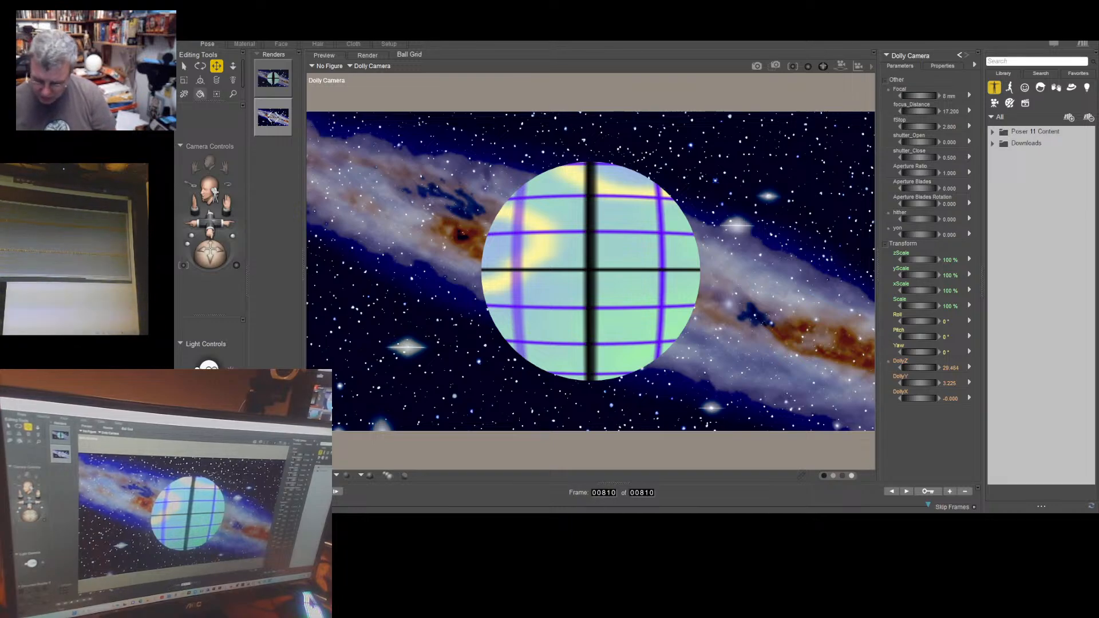
type("660")
key("Return")
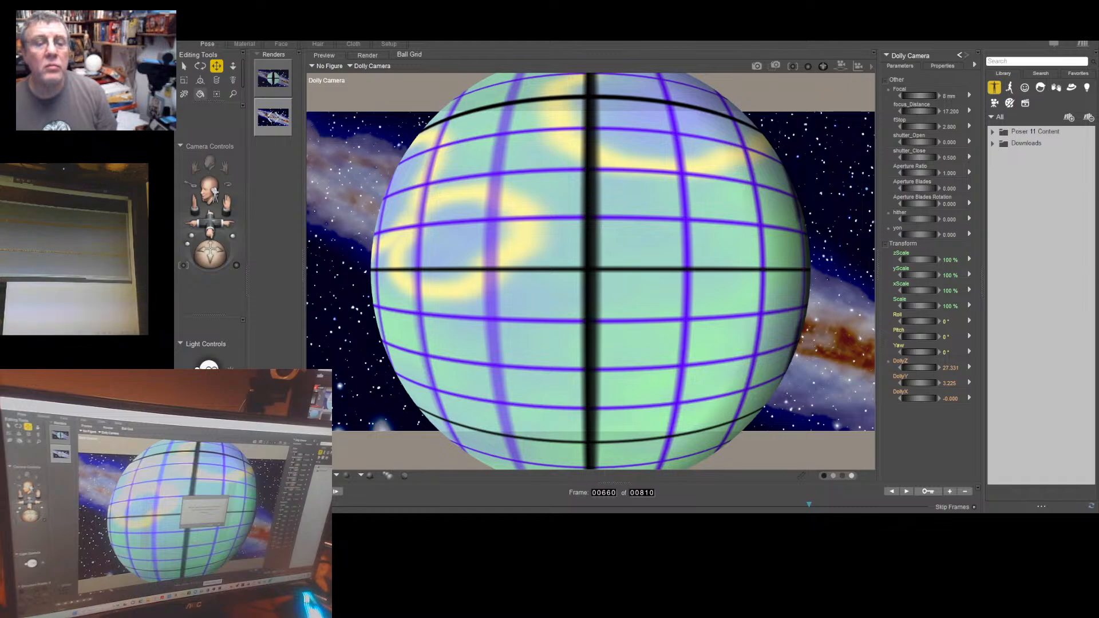
Confirm shortening the animation to 660 frames, extend it to 705 frames, and go to the last frame
left_click(688, 305)
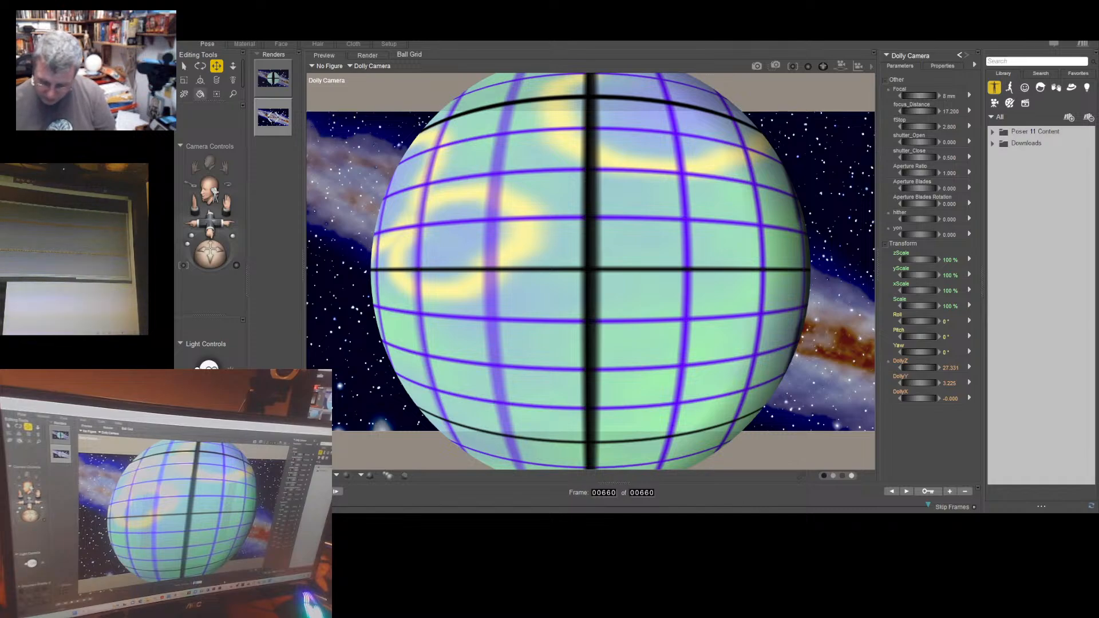
type("705")
key("Return")
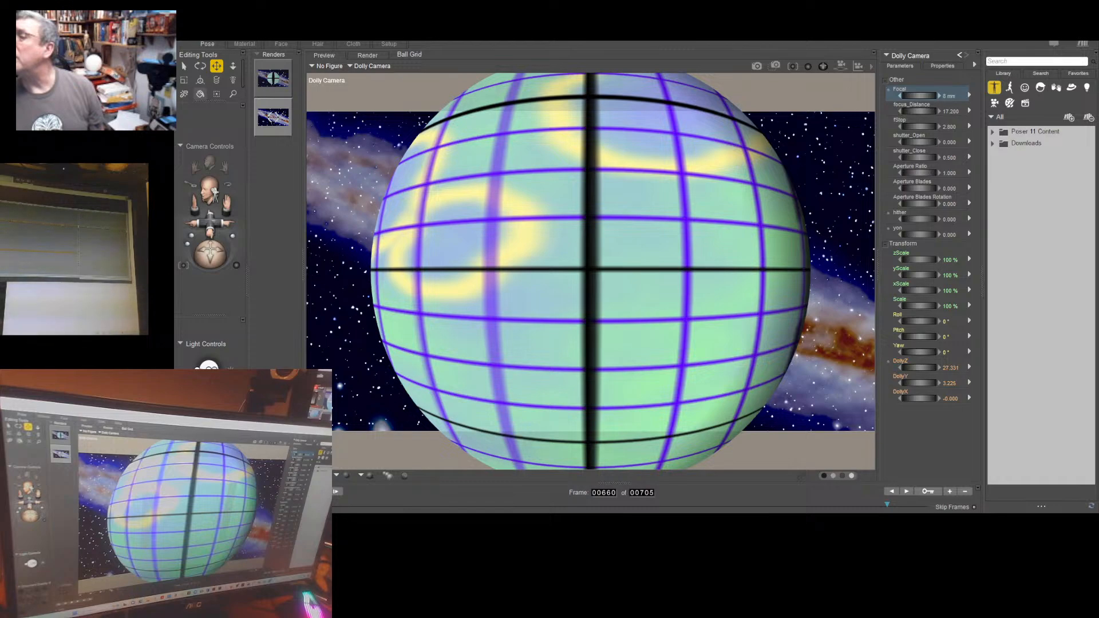
key("End")
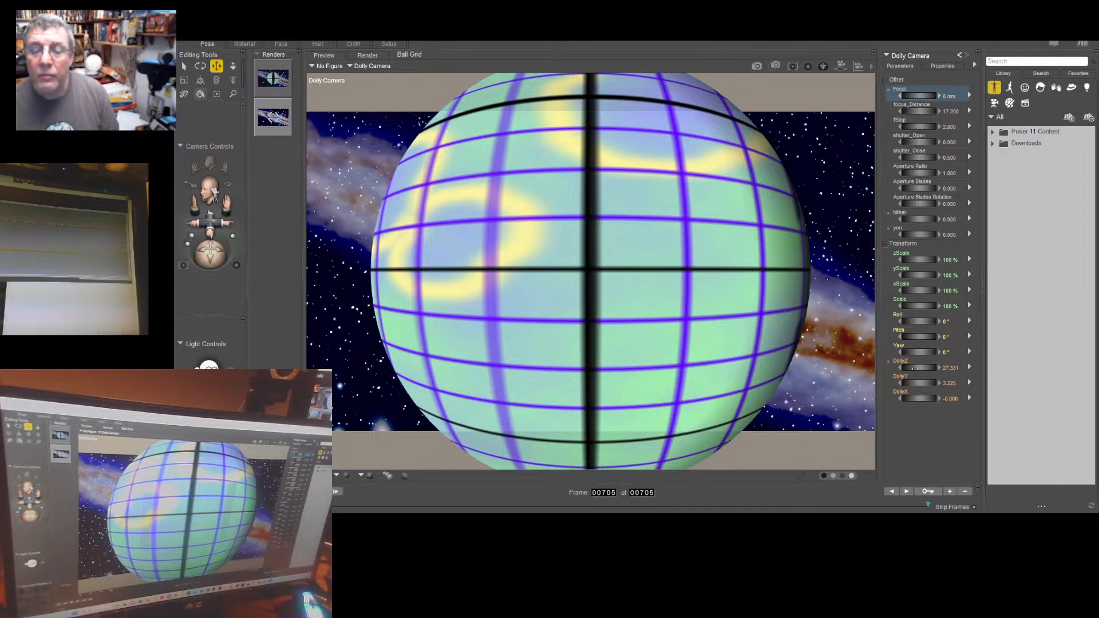
Adjust the Dolly Camera's DollyZ at frame 705 to about 29.49 to pull back from the planet
left_click_drag(915, 369, 948, 369)
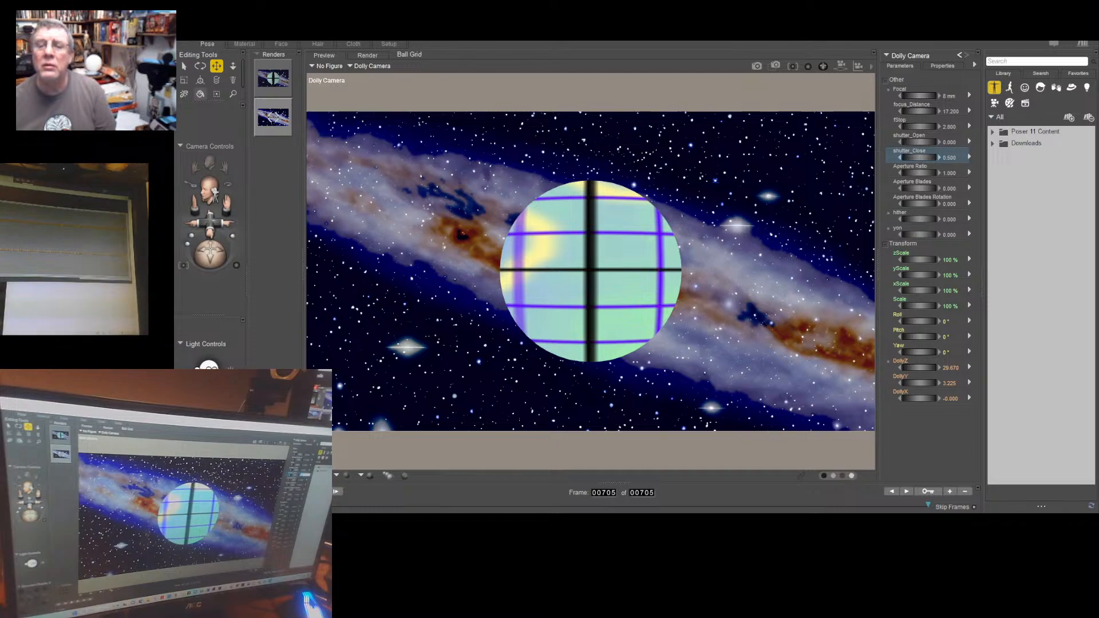
key("Return")
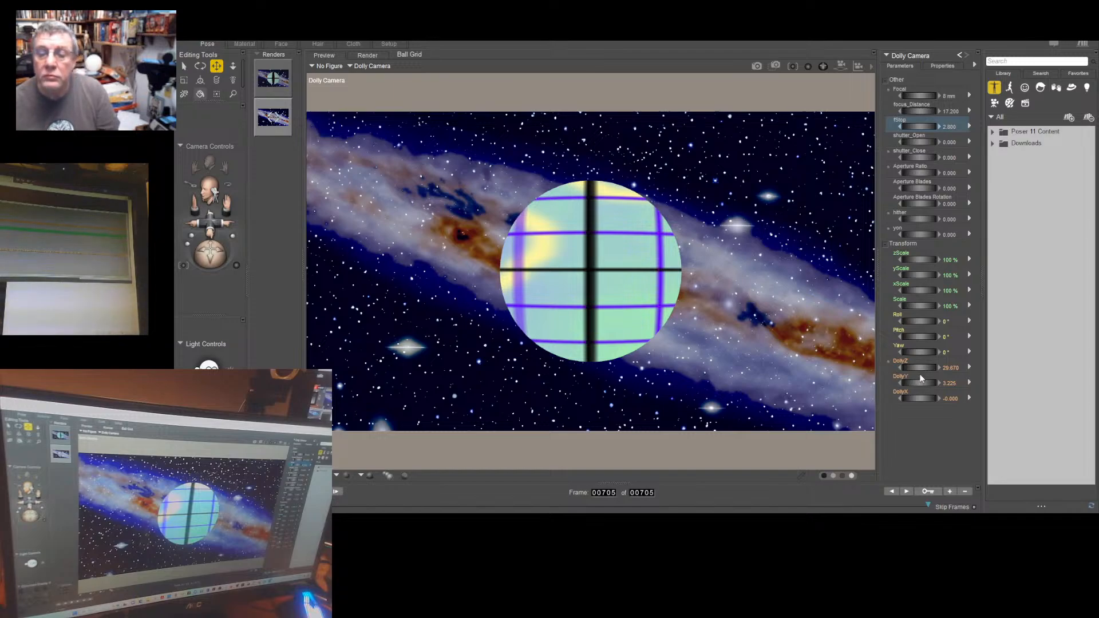
left_click_drag(918, 367, 909, 367)
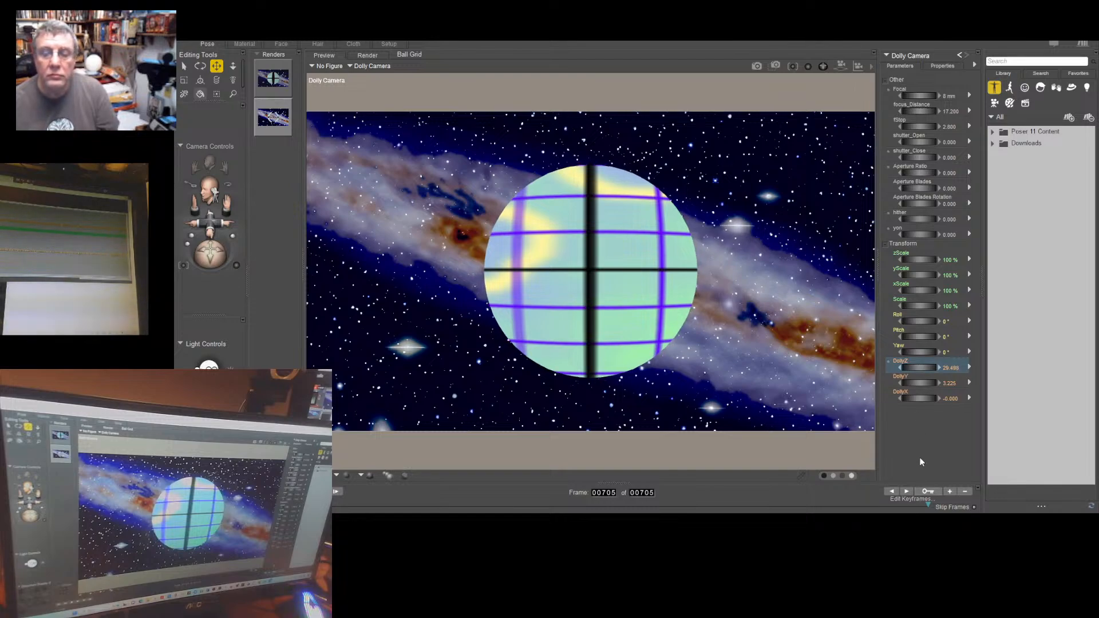
Render the Dolly Camera view of the planet at frame 705 and inspect the enlarged result
left_click(757, 66)
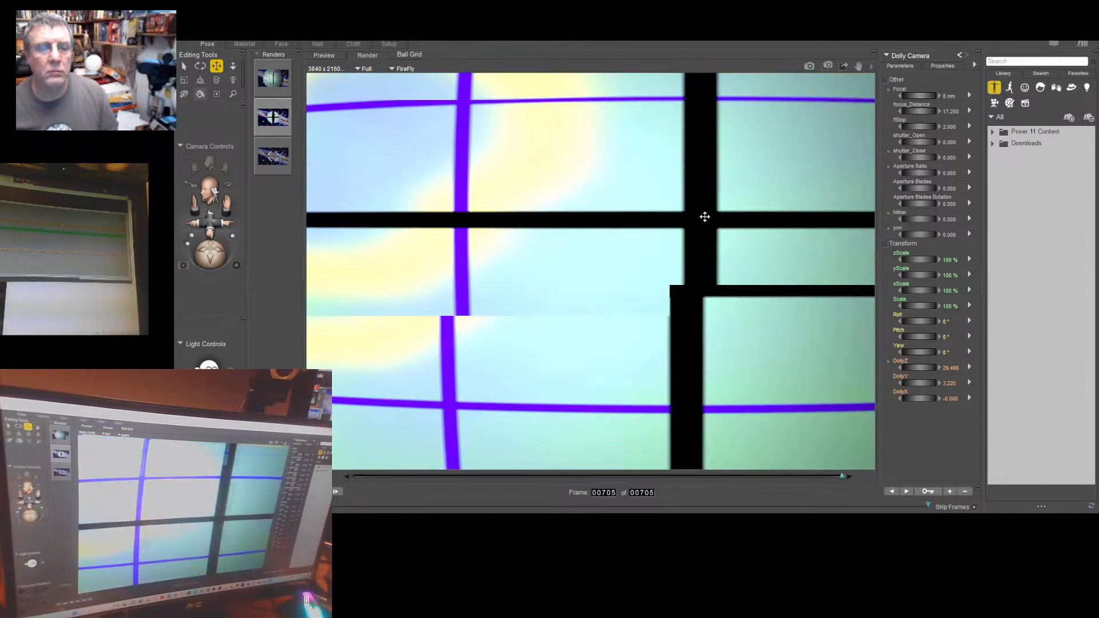
left_click_drag(667, 237, 656, 276)
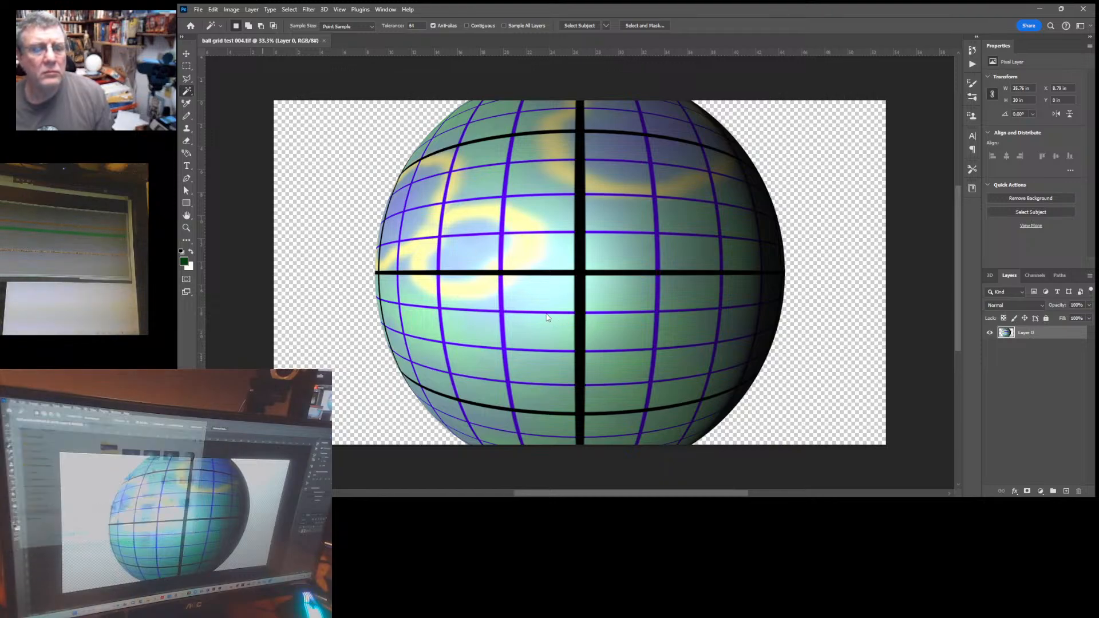
Switch to Photoshop, compare the planet renders ball grid test 004.tif and ball grid test 004a.tif, and close both images
left_click(248, 41)
left_click(368, 41)
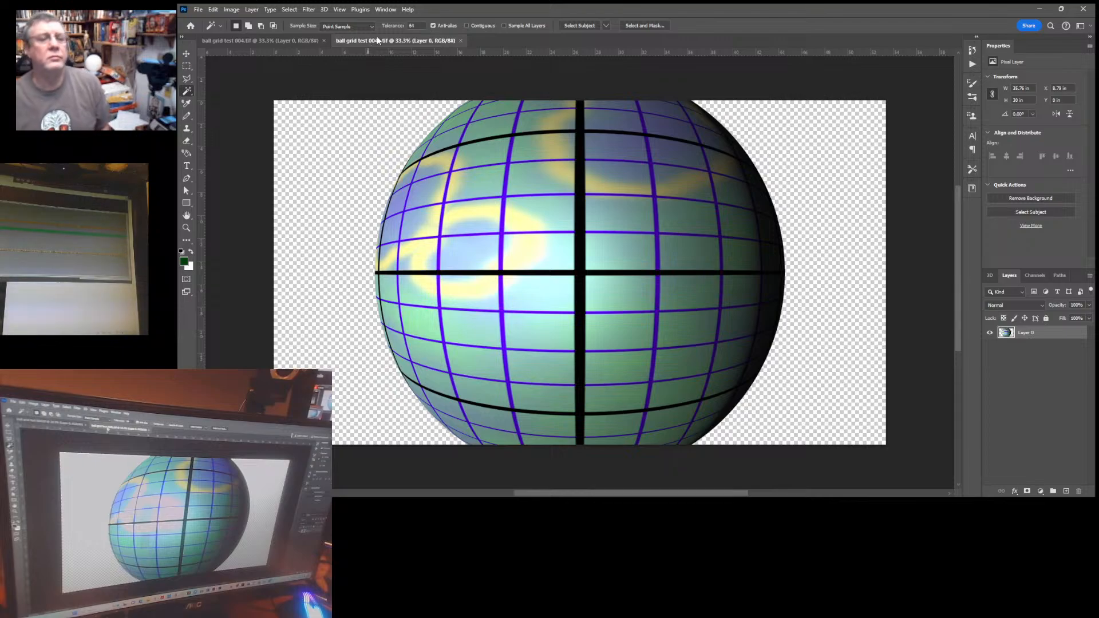
left_click(460, 41)
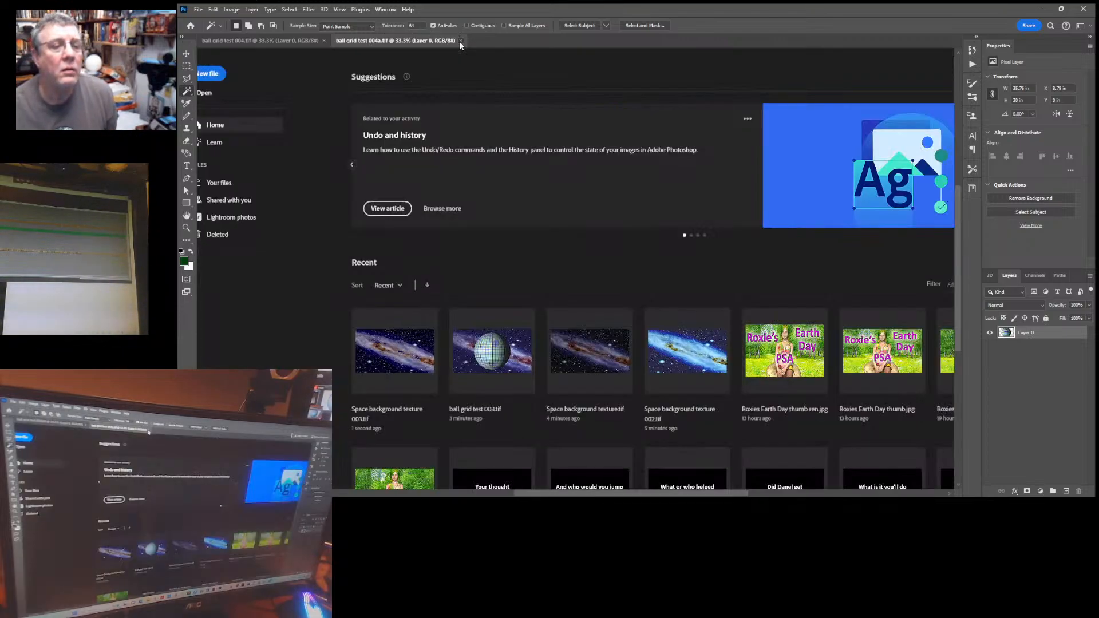
left_click(324, 41)
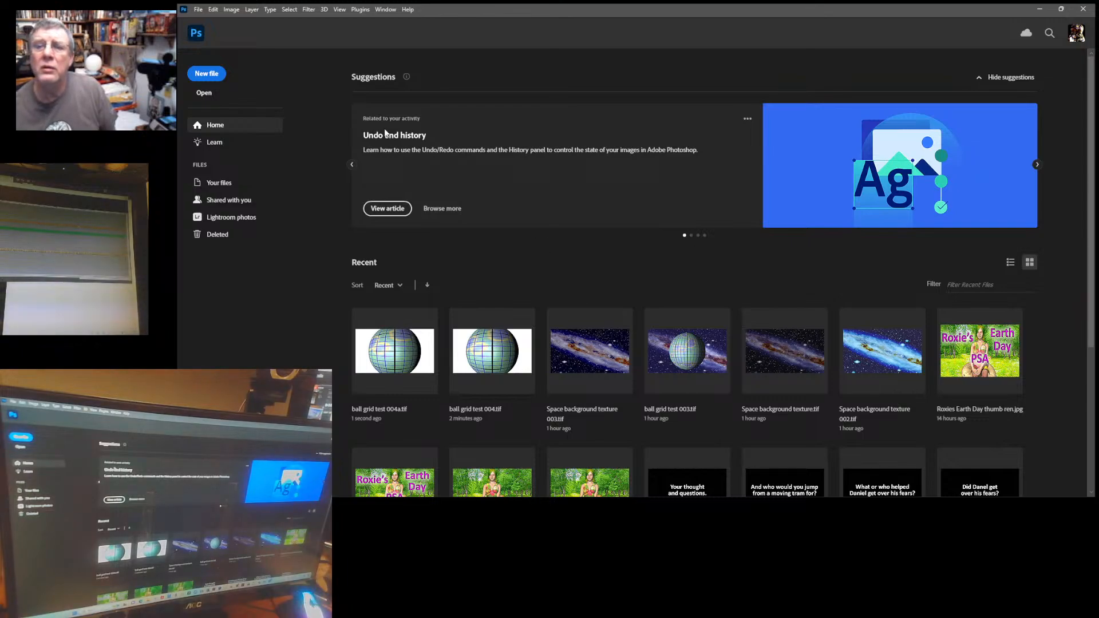
Open the transparent planet renders ball grid test 004b.tif and ball grid test 004a.tif
left_click(198, 10)
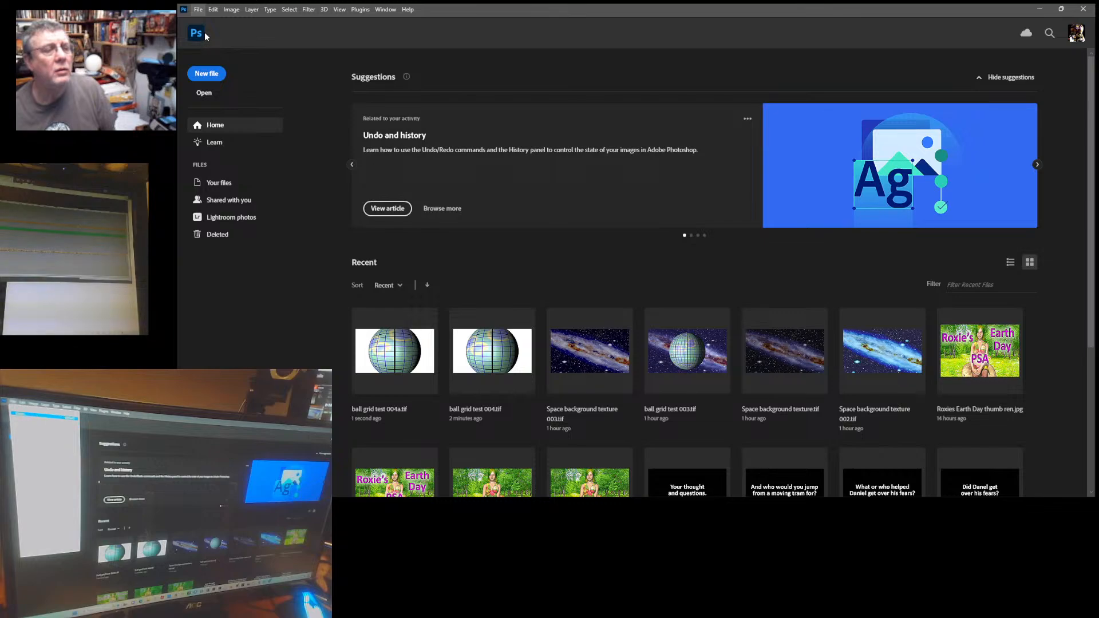
left_click(205, 32)
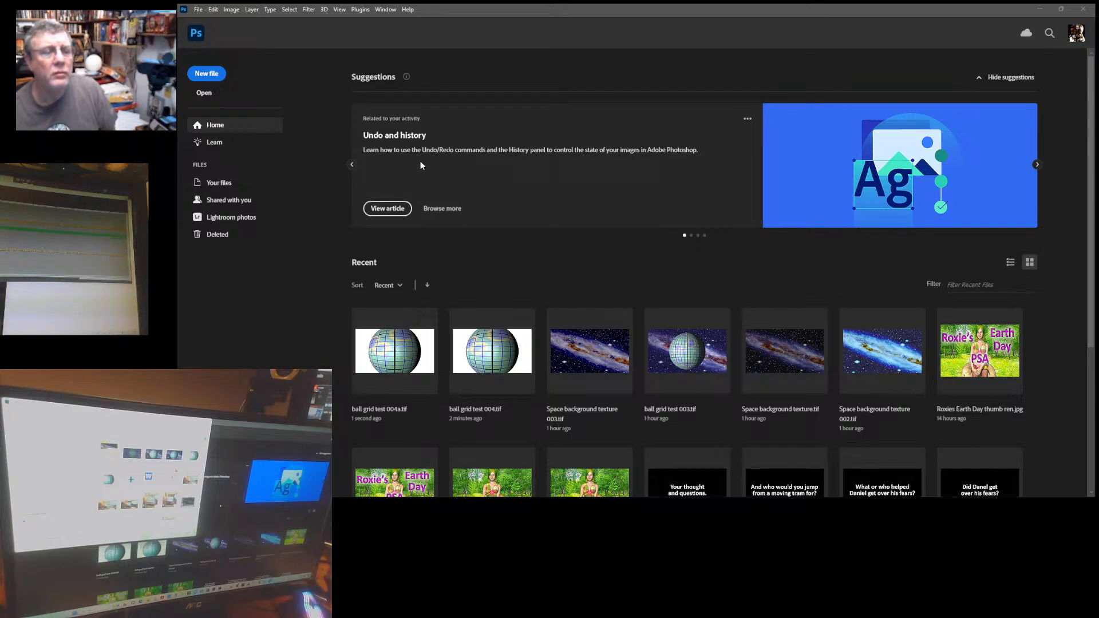
left_click(548, 312)
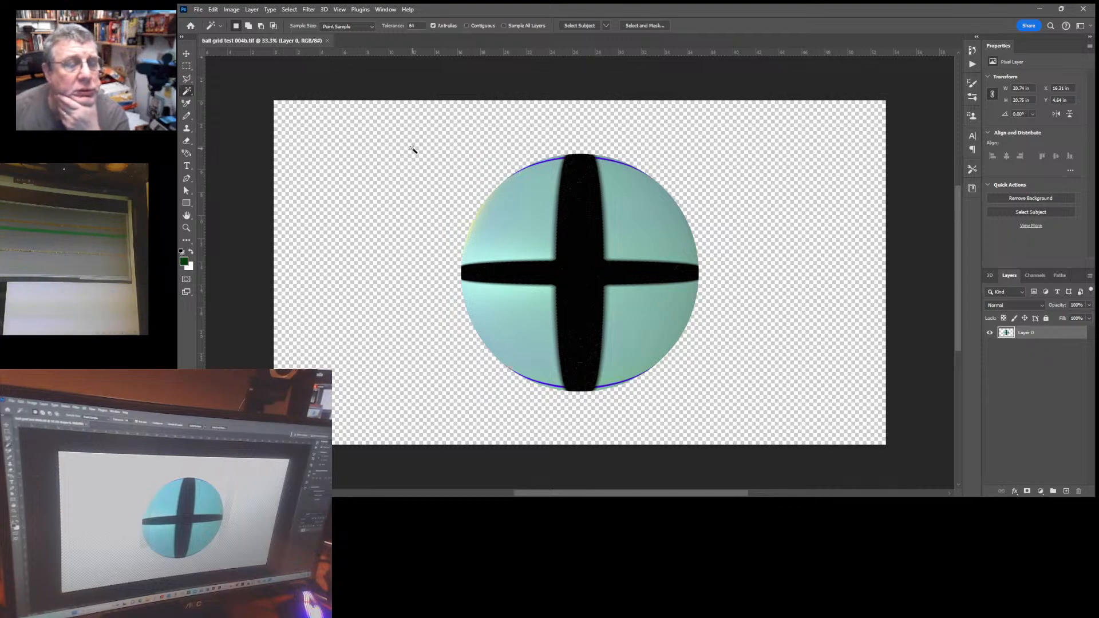
left_click(198, 9)
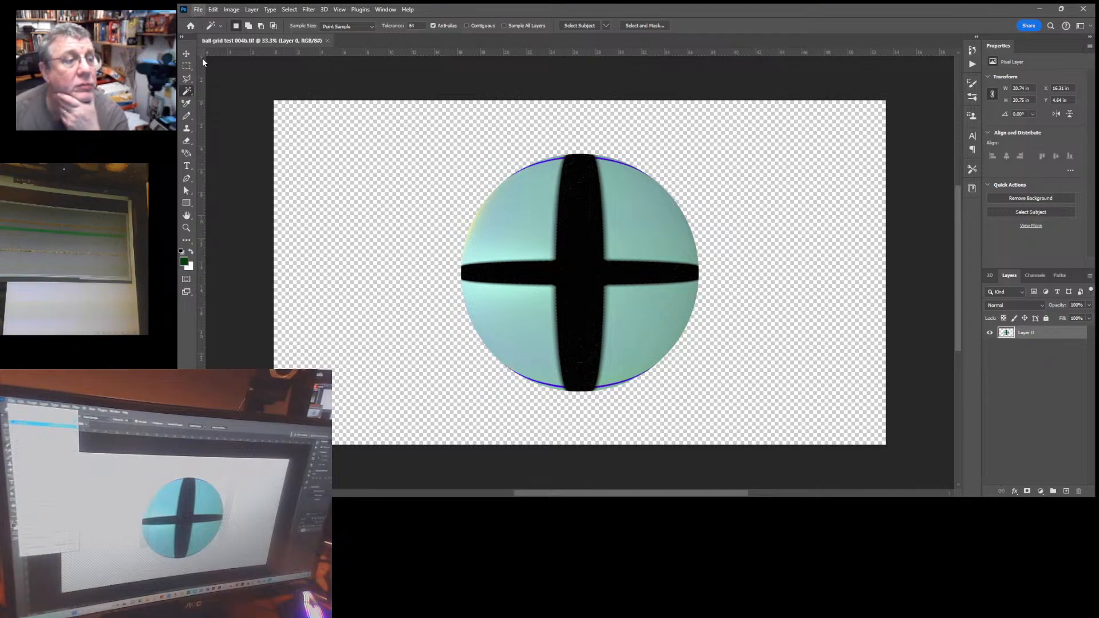
left_click(212, 30)
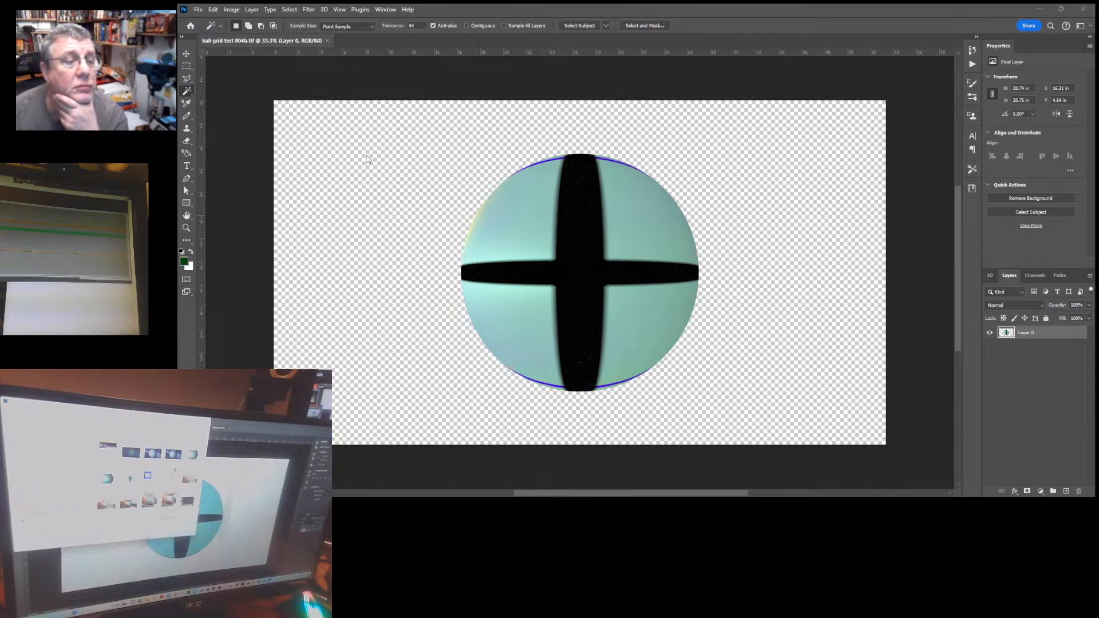
left_click(535, 313)
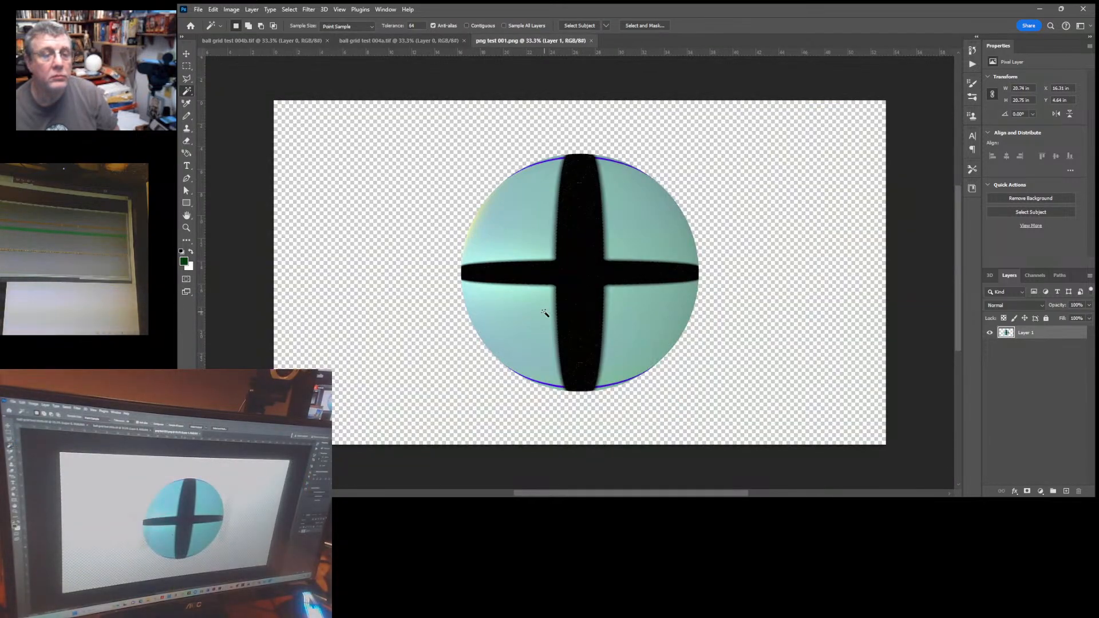
Compare the planet's transparent surroundings in ball grid test 004a.tif, ball grid test 004b.tif and png test 001.png
left_click(409, 40)
left_click(279, 43)
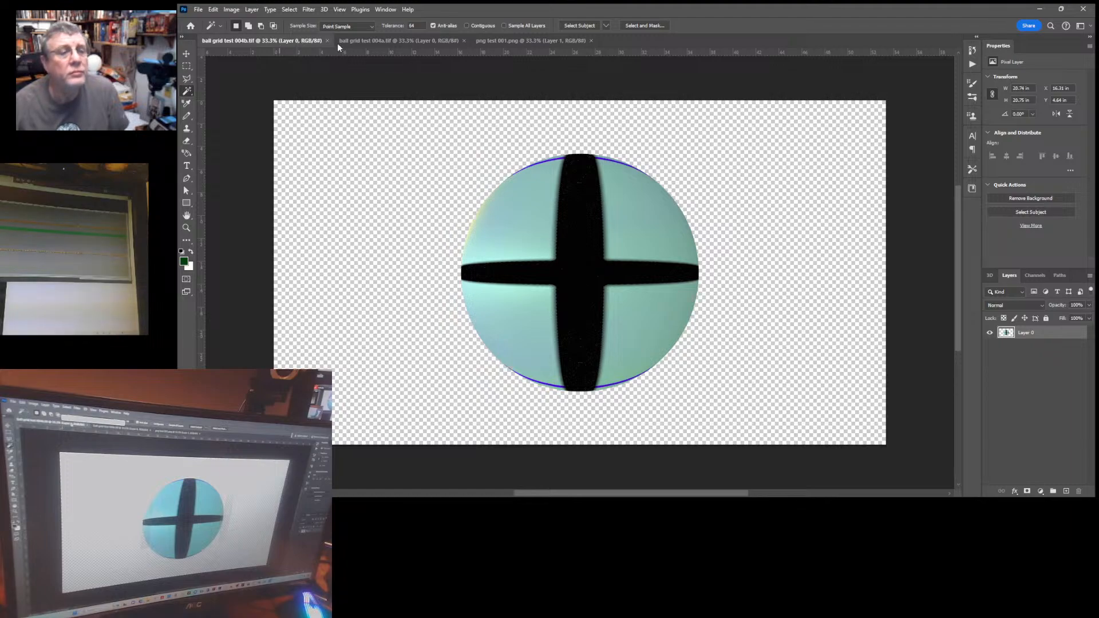
left_click(501, 39)
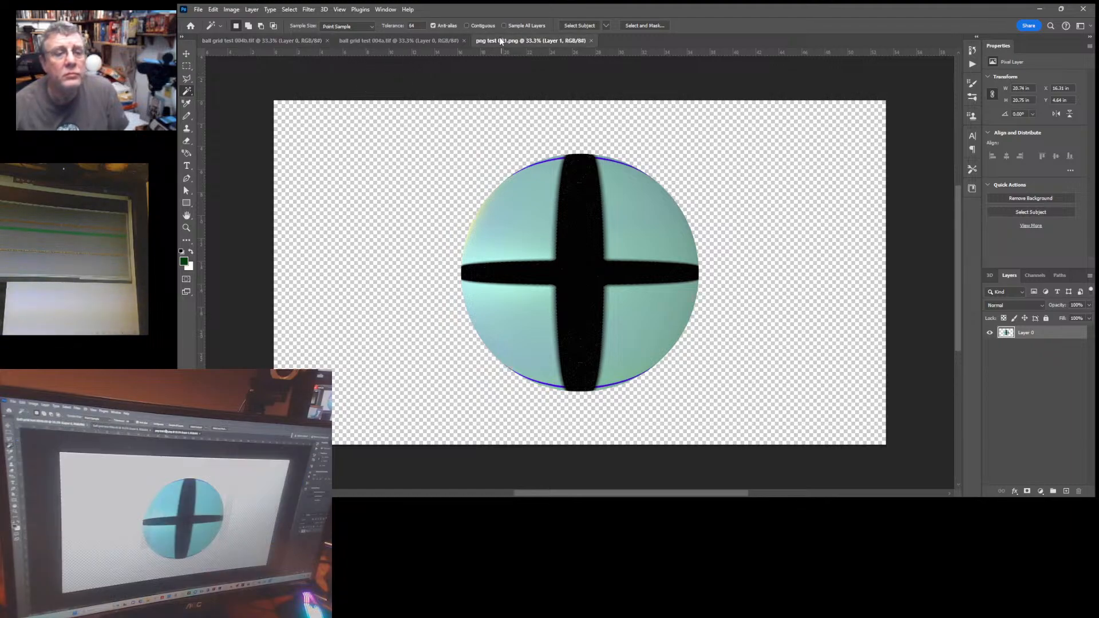
Flatten png test 001.png onto a white background and open psd test 001.psd to check its space background
left_click(252, 10)
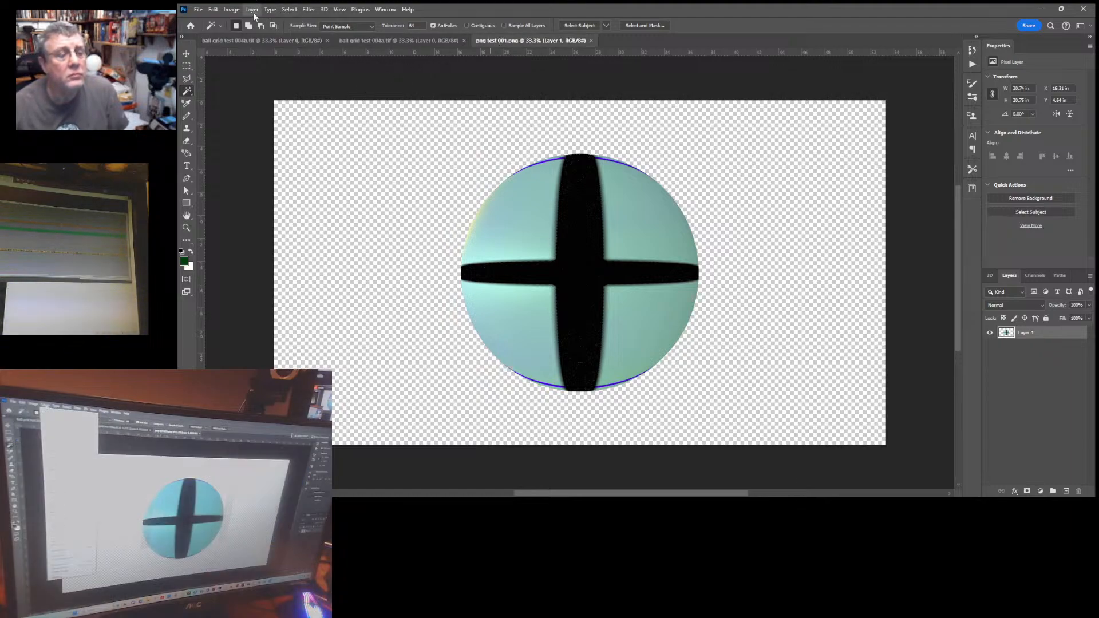
left_click(275, 388)
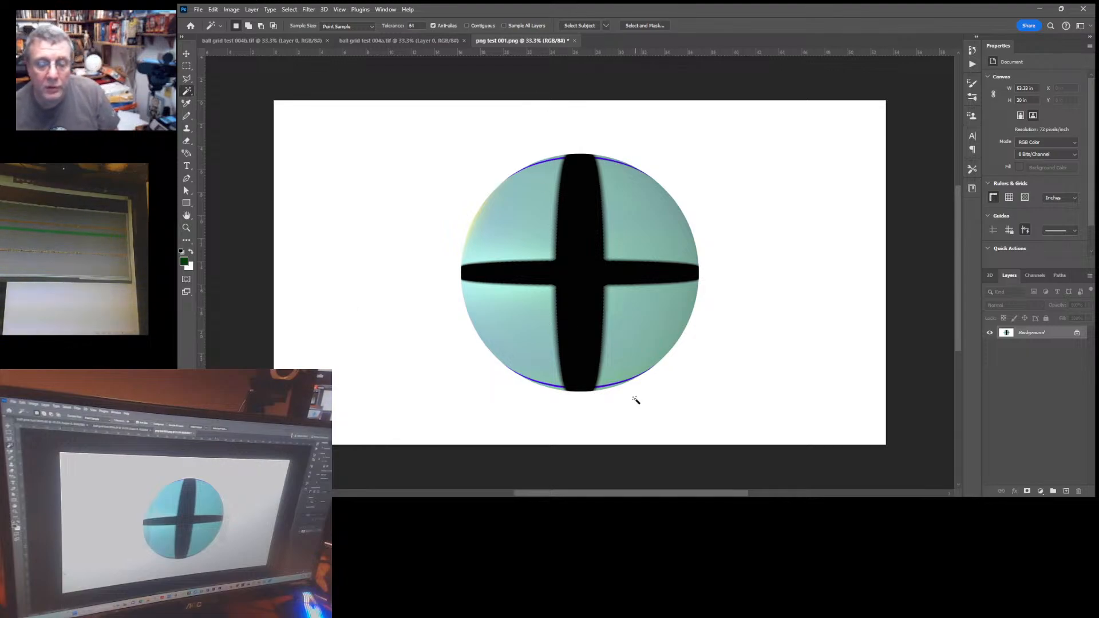
left_click(744, 509)
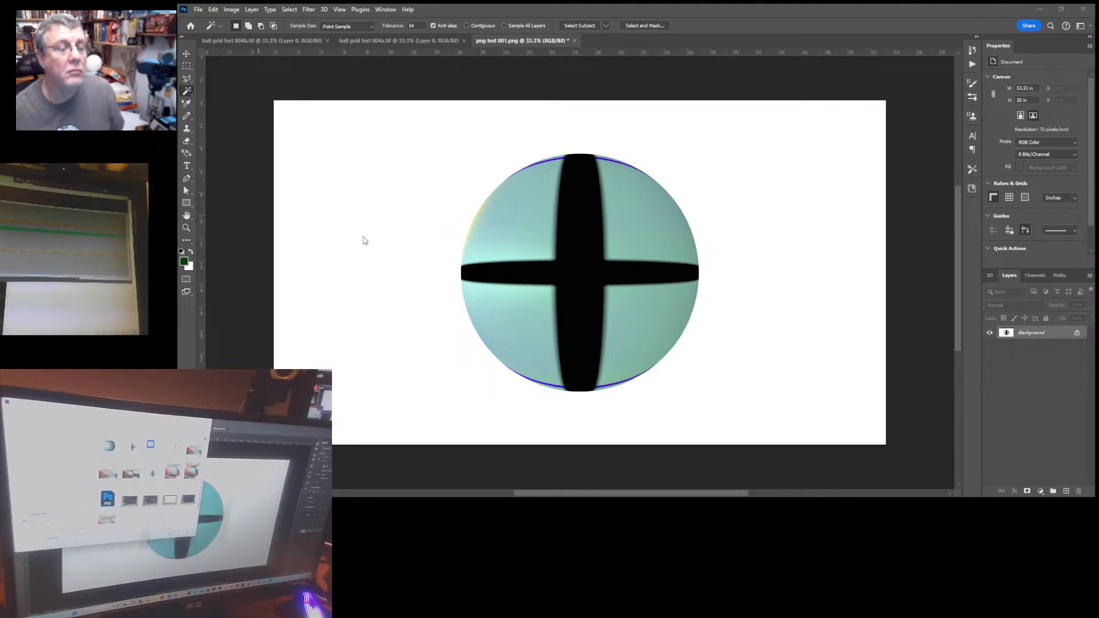
left_click(536, 316)
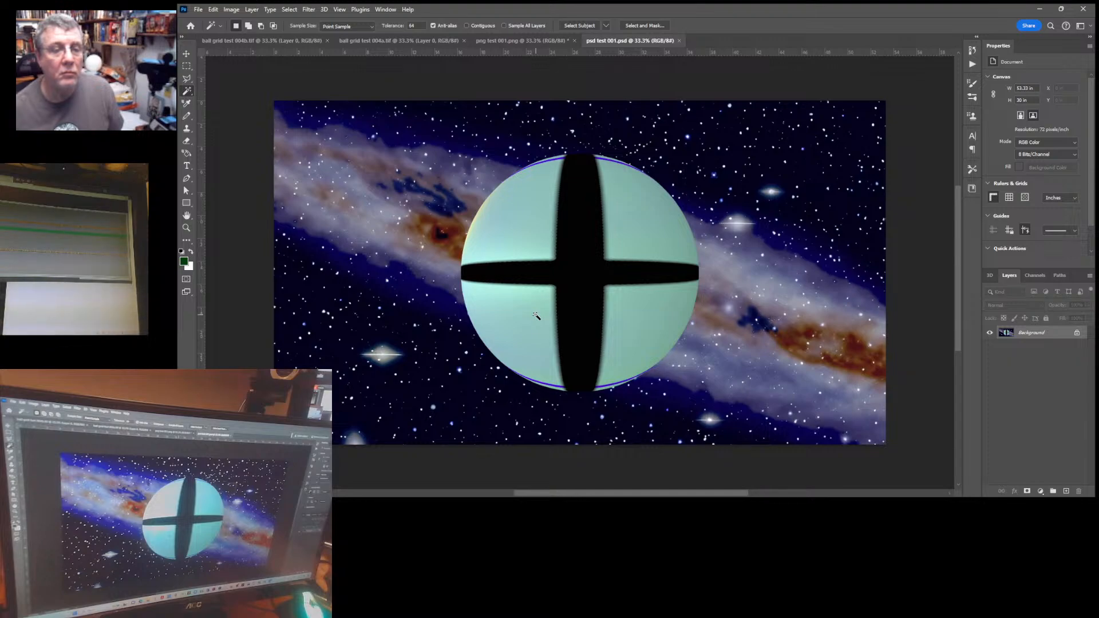
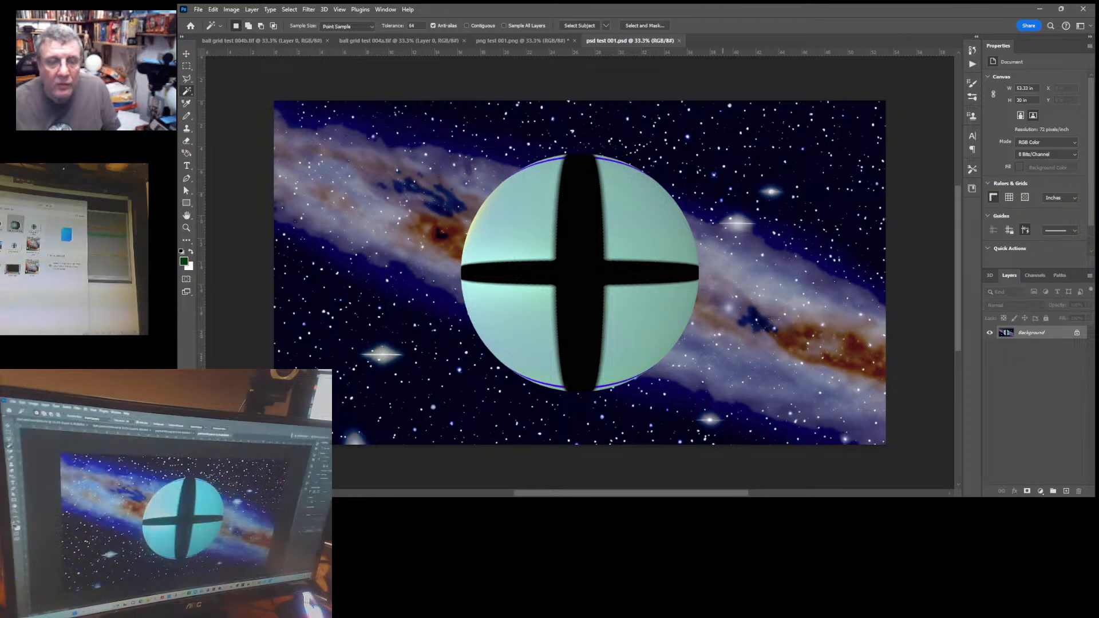
Close psd test 001.psd, png test 001.png without saving its changes, and both ball grid test TIFF images
left_click(680, 41)
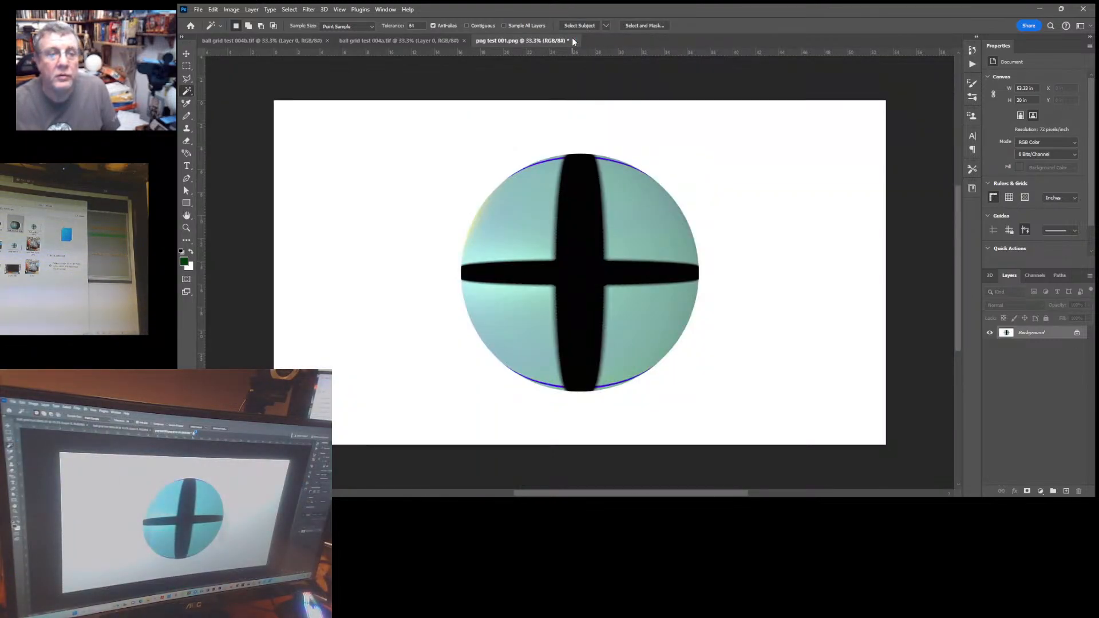
left_click(634, 188)
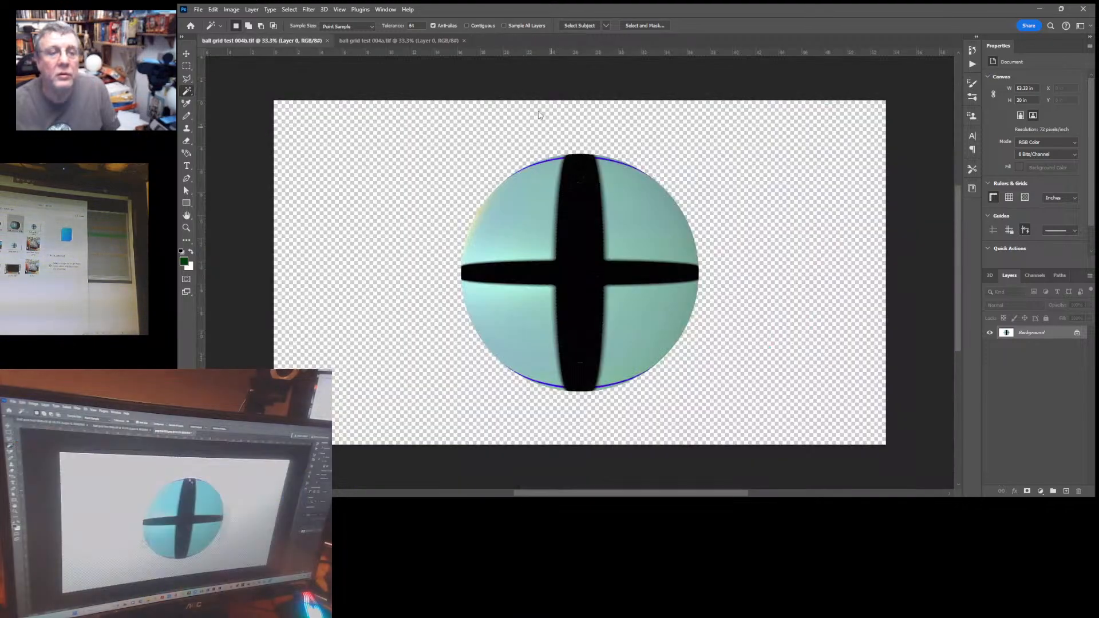
left_click(464, 40)
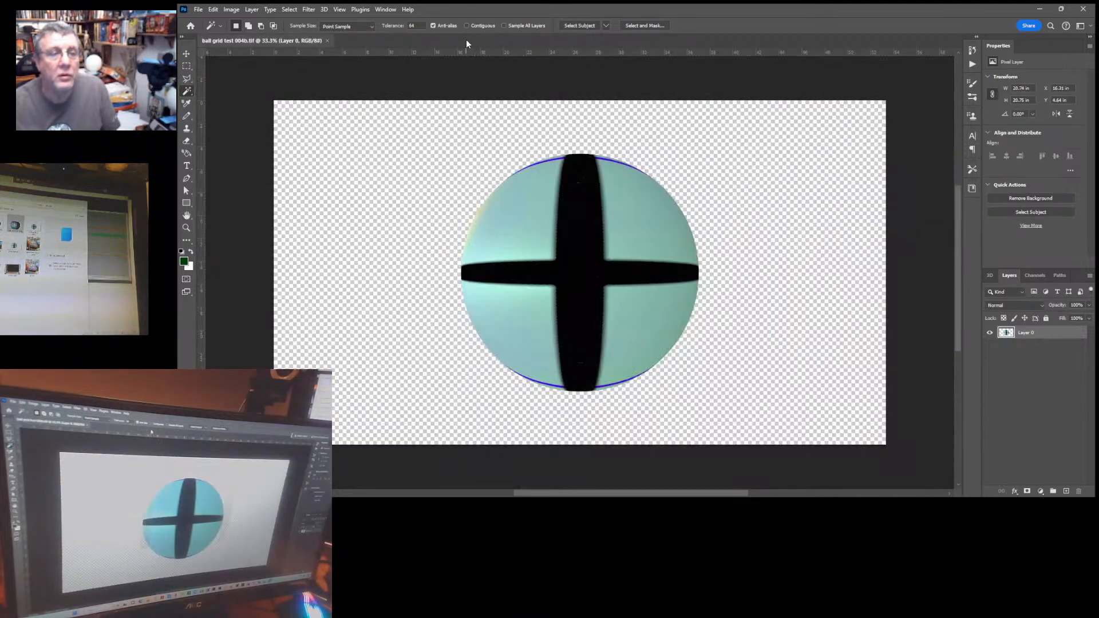
left_click(329, 41)
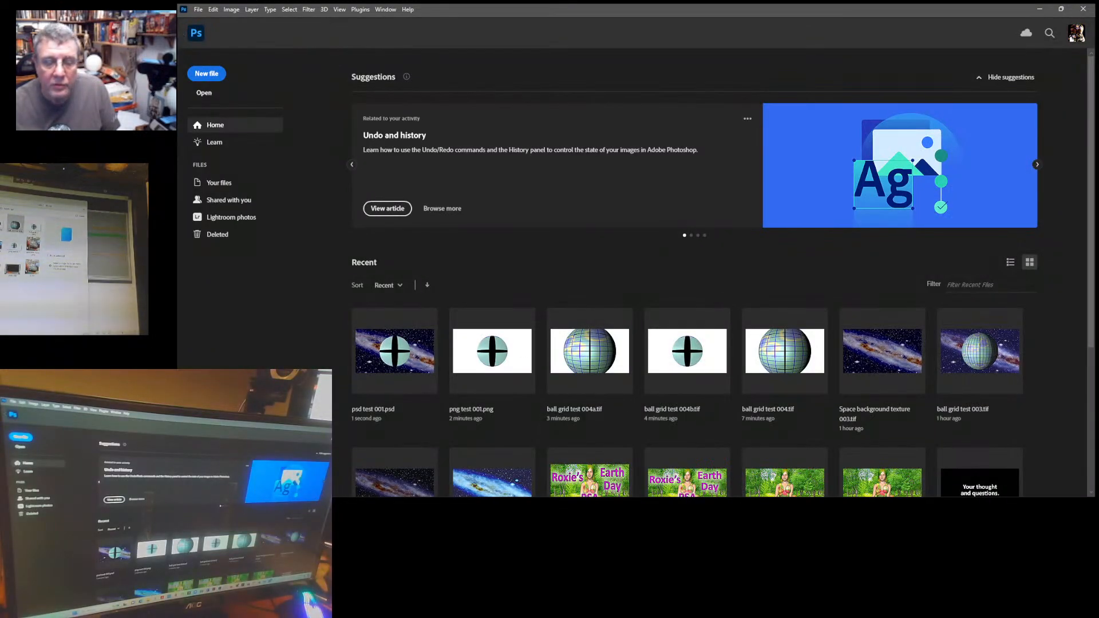
Switch to Pinnacle Studio and play the audio timeline from the start
key("alt+Tab")
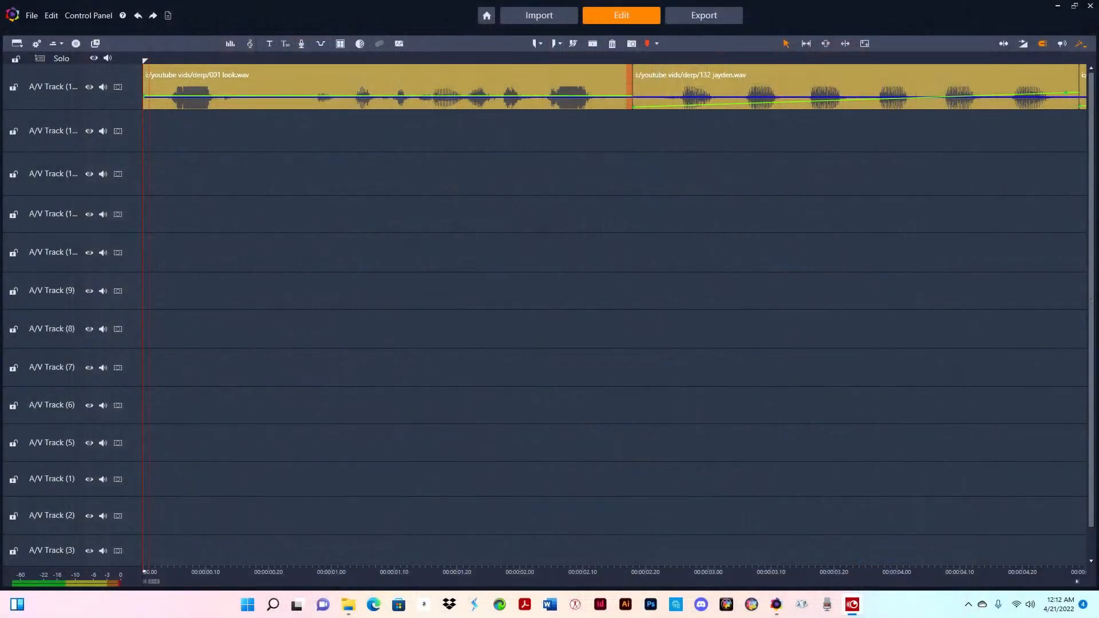
key("space")
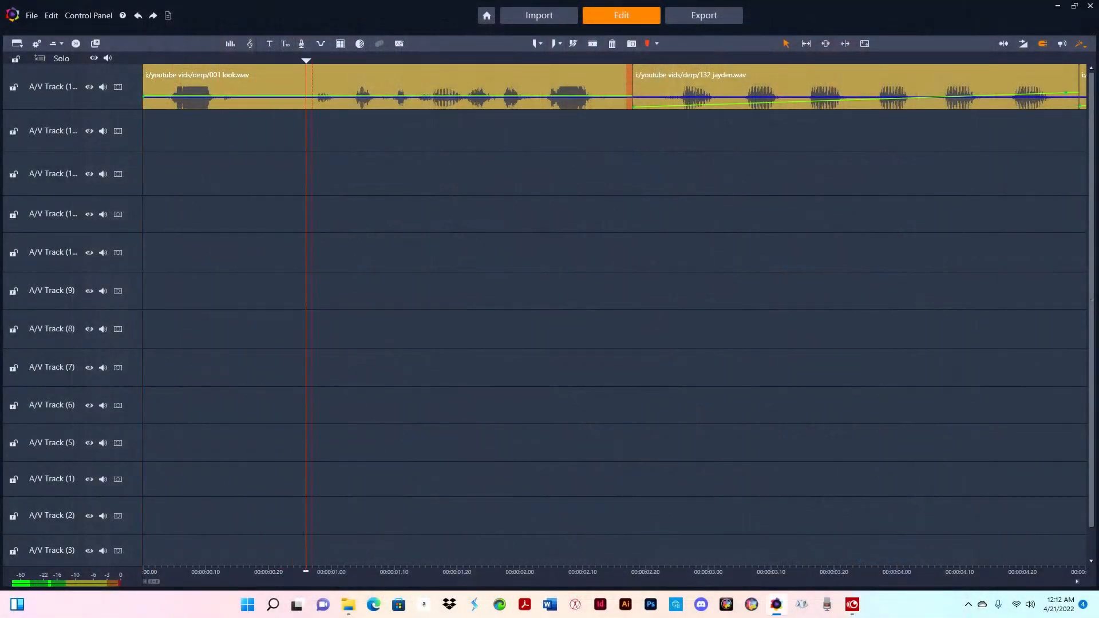